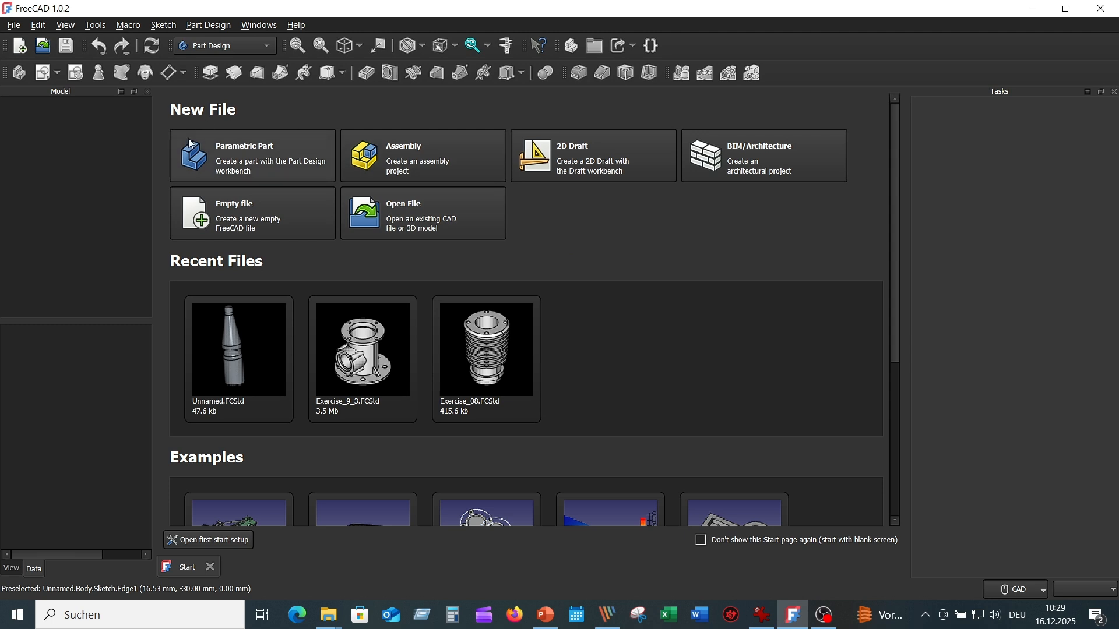
# Step: Create a new parametric part, consult the reference drawing, and start a sketch on the XY plane
pyautogui.click(254, 153)
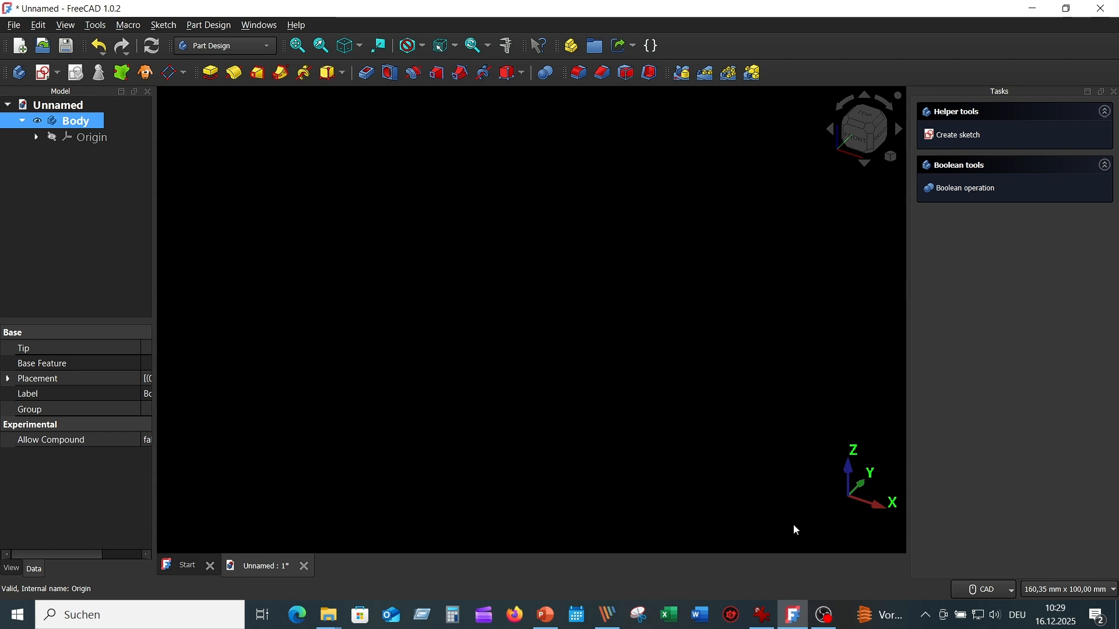
pyautogui.click(763, 617)
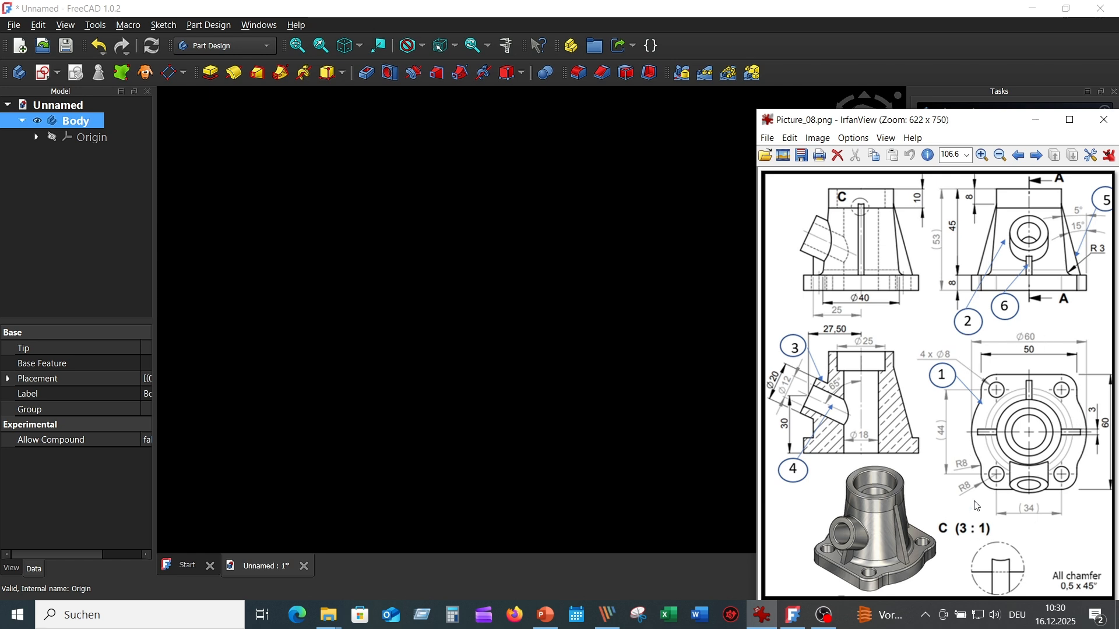
pyautogui.click(666, 325)
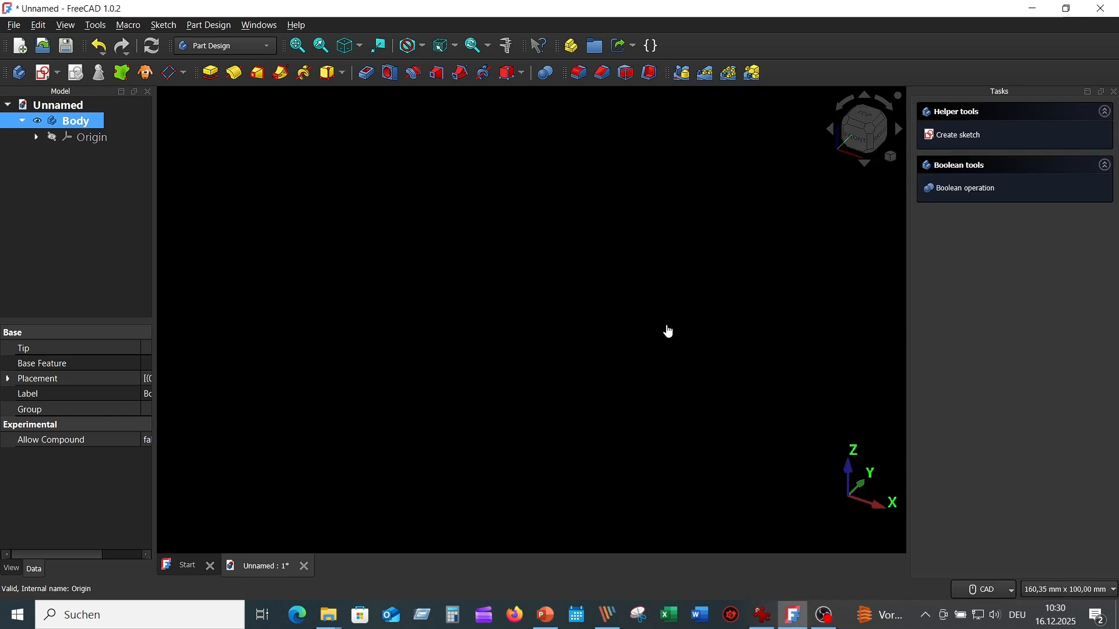
pyautogui.click(47, 73)
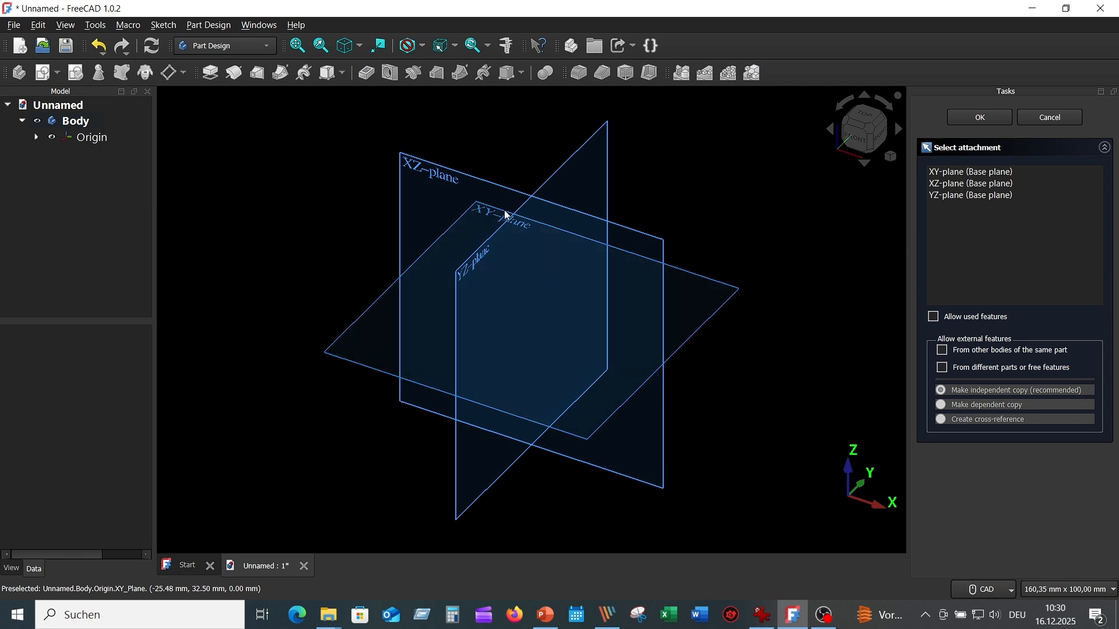
pyautogui.click(485, 210)
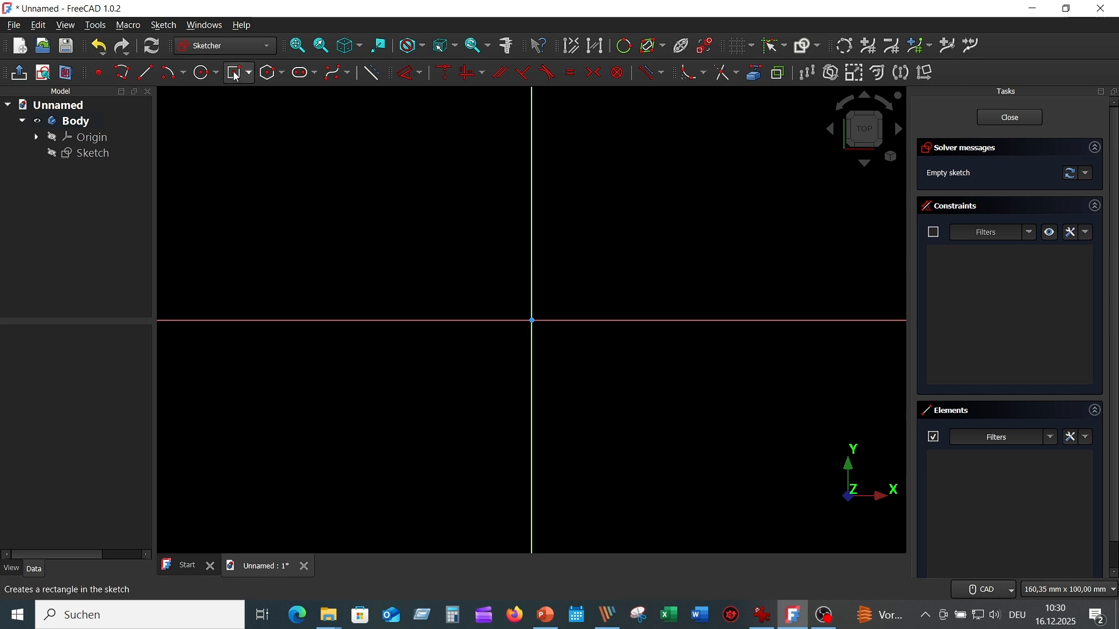
# Step: Sketch a centered rectangle with rounded corners at the origin, 50 mm wide and 60 mm high with 8 mm corner radii
pyautogui.click(251, 78)
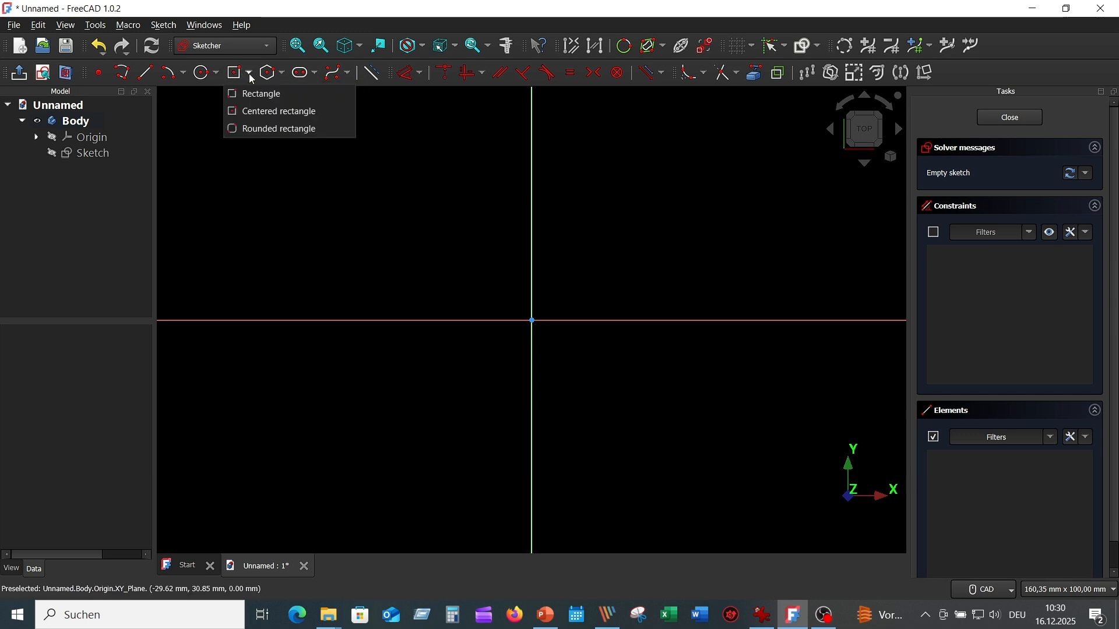
pyautogui.click(275, 111)
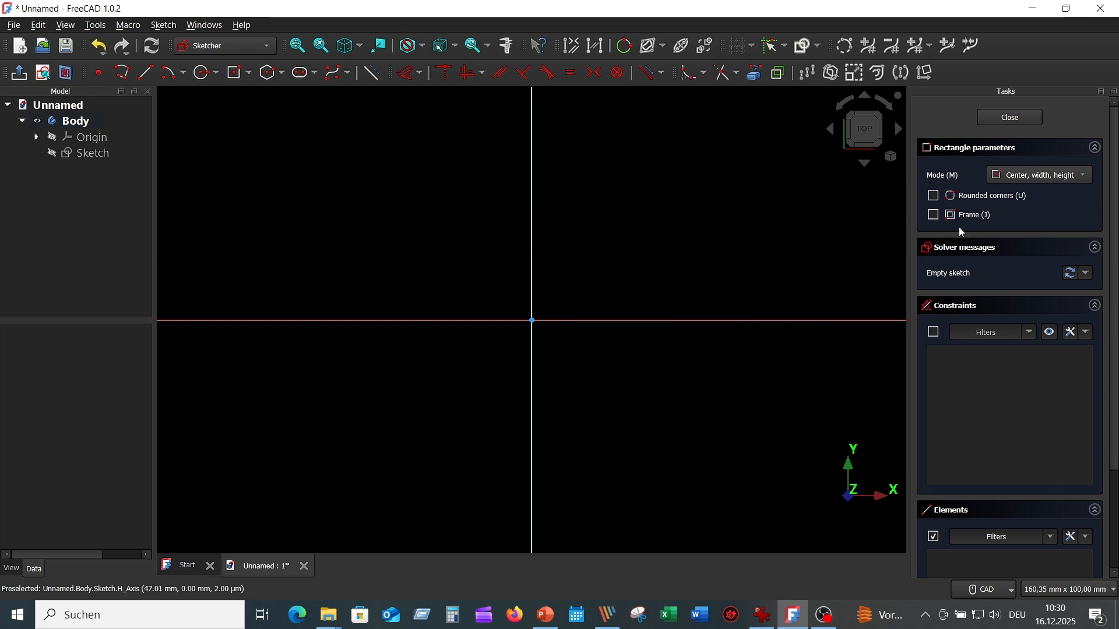
pyautogui.click(935, 197)
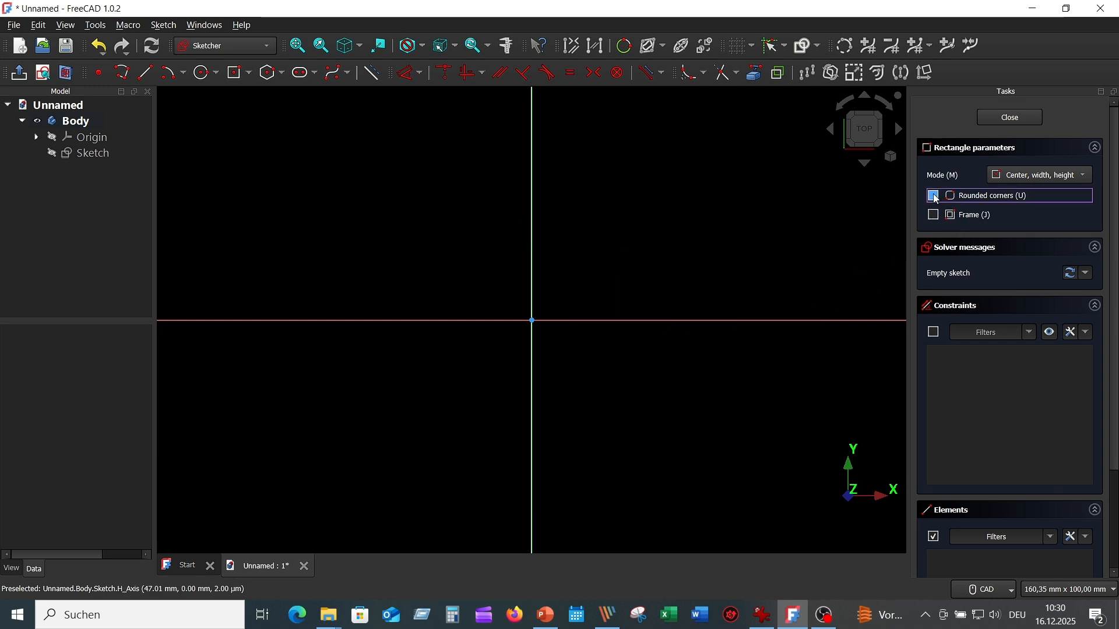
pyautogui.click(532, 319)
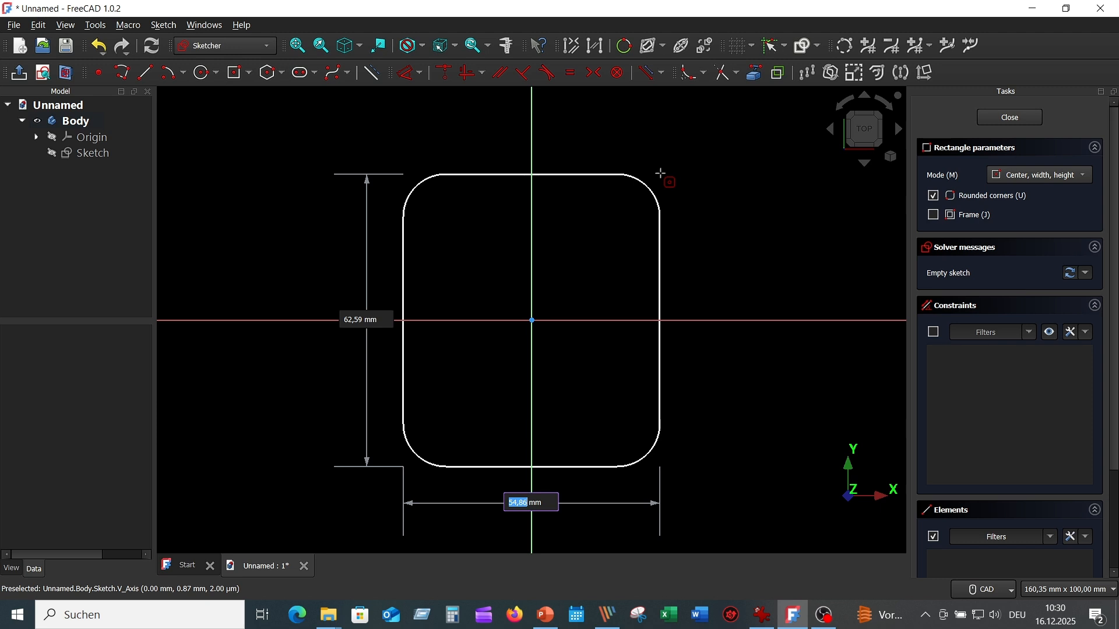
pyautogui.write('50')
pyautogui.press('Tab')
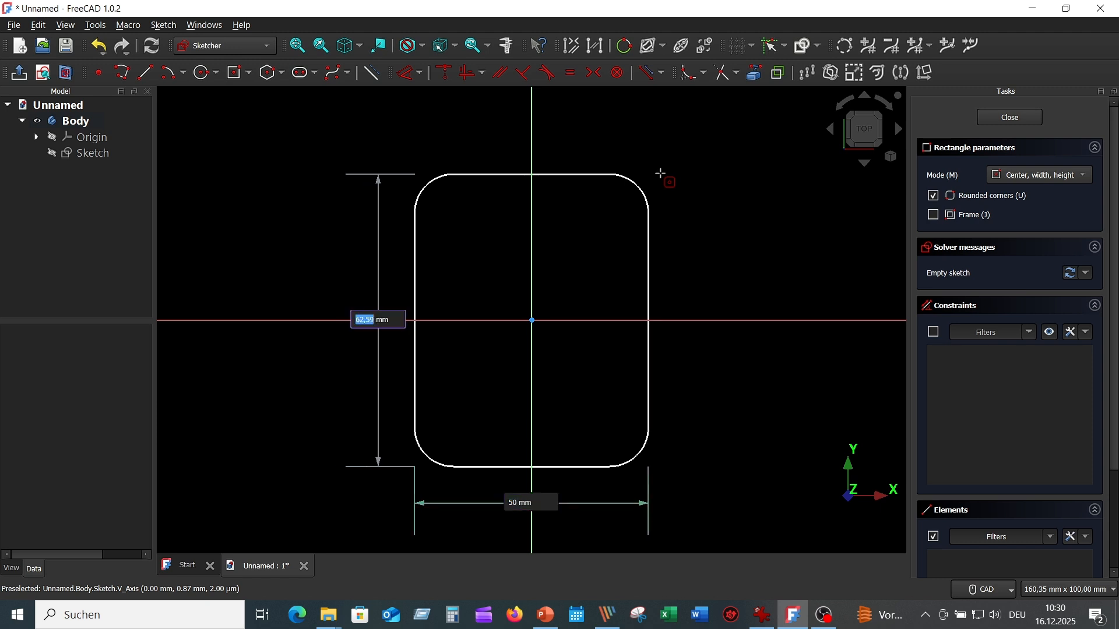
pyautogui.write('60')
pyautogui.press('Tab')
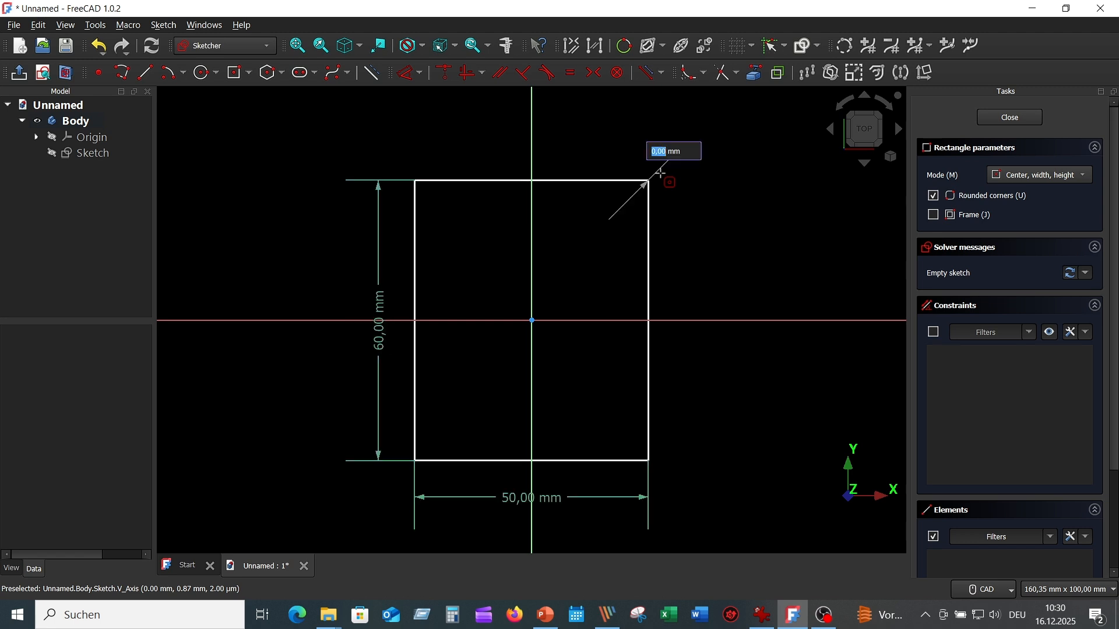
pyautogui.write('8')
pyautogui.press('Return')
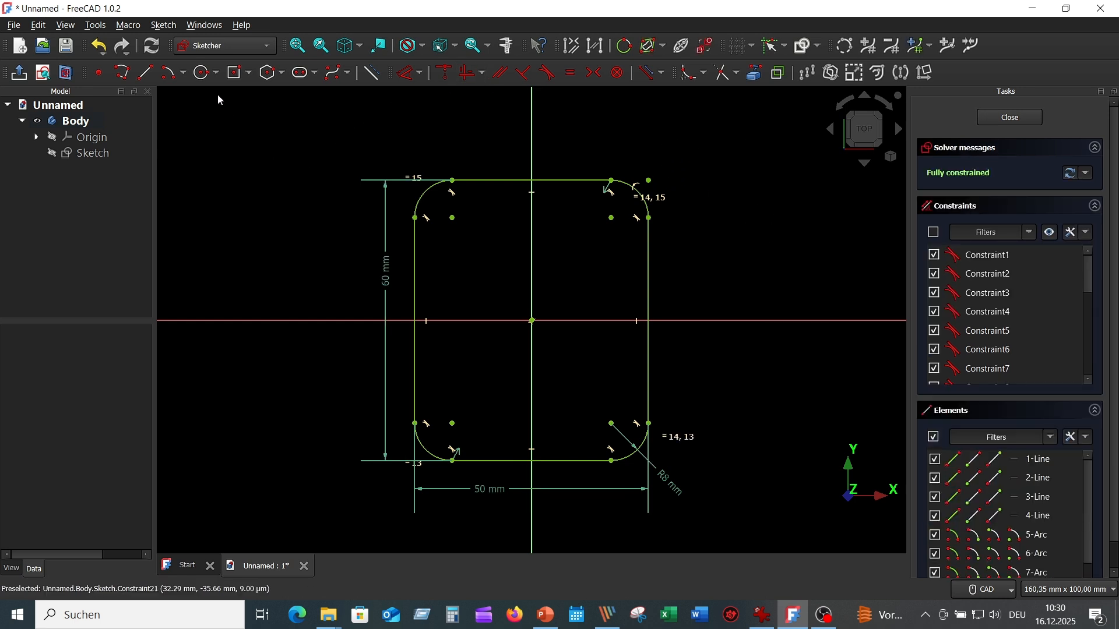
# Step: Sketch a 60 mm diameter circle centered on the origin
pyautogui.click(202, 76)
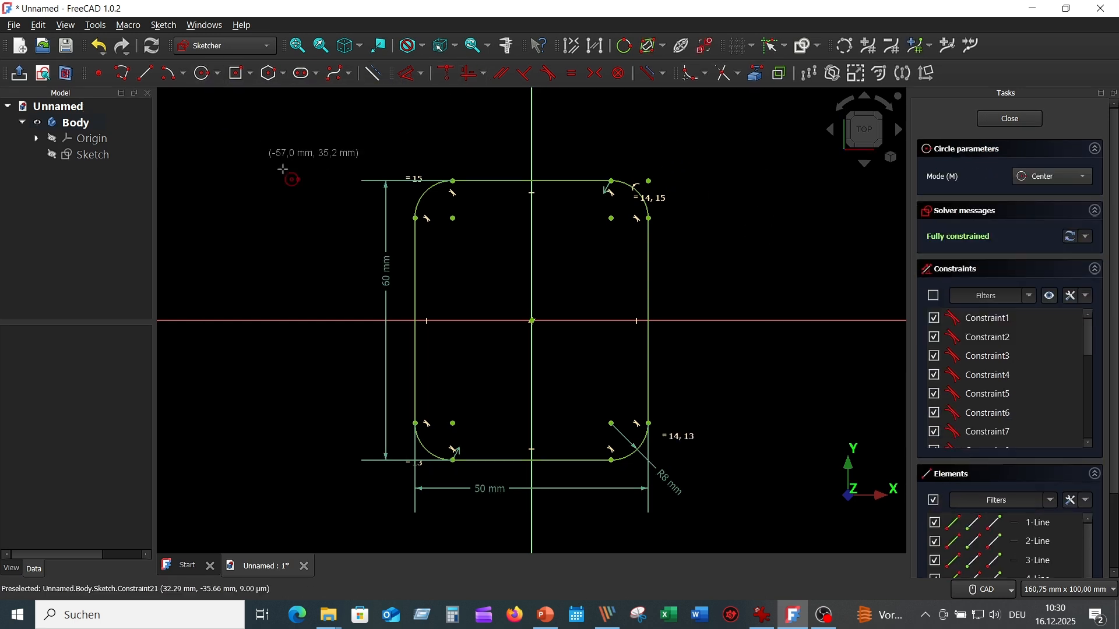
pyautogui.click(532, 321)
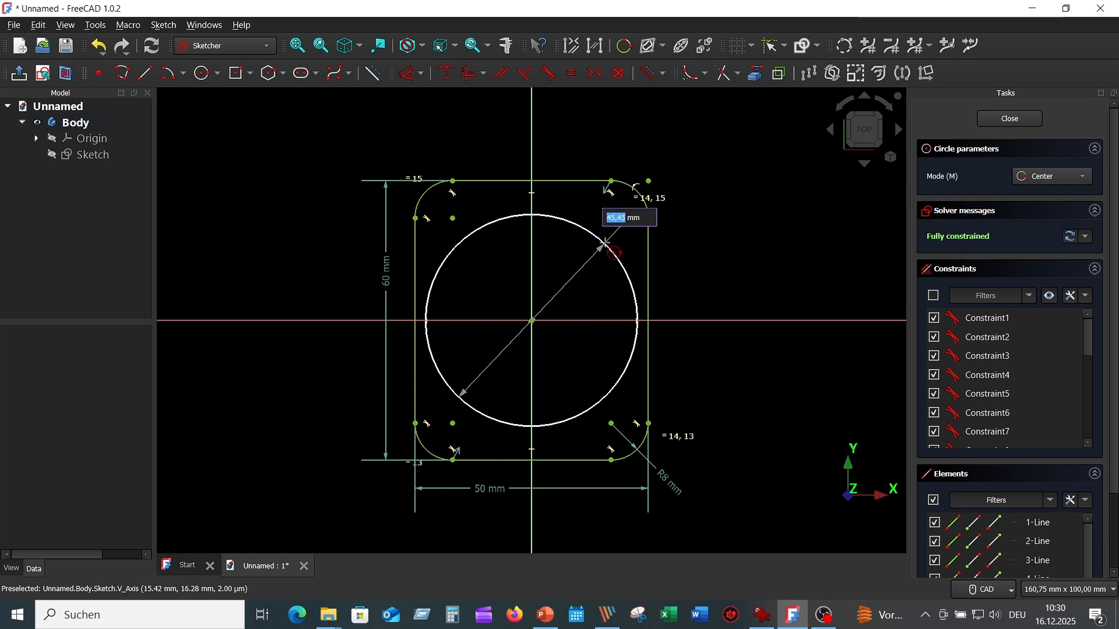
pyautogui.write('60')
pyautogui.press('Return')
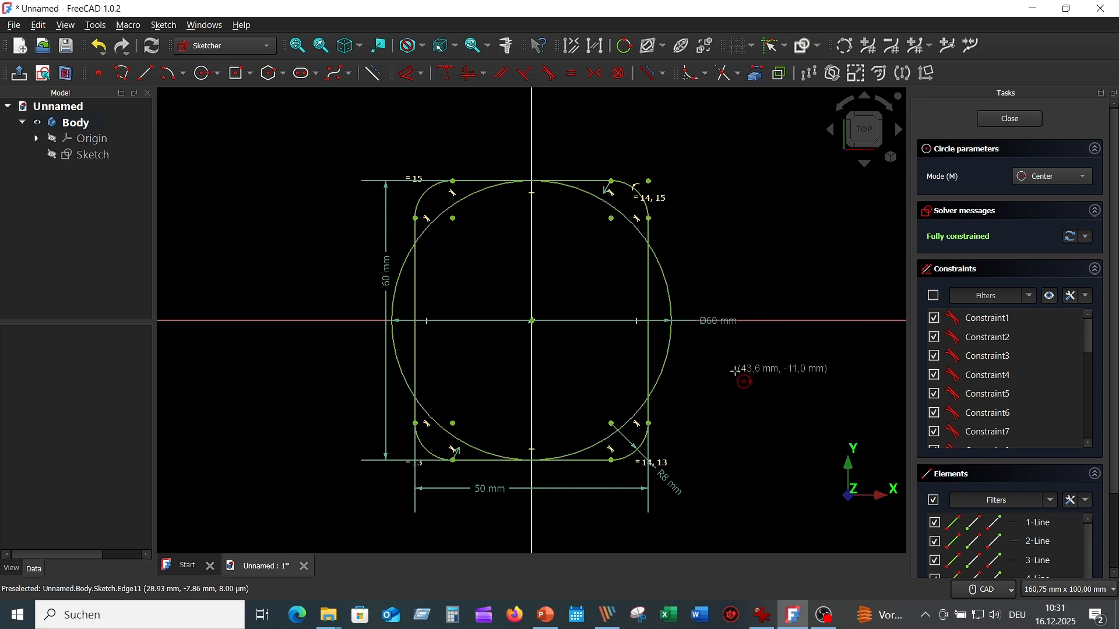
# Step: Following the reference drawing, trim the rectangle's sides inside the circle and the circle's upper and lower parts, leaving one flange outline
pyautogui.click(761, 615)
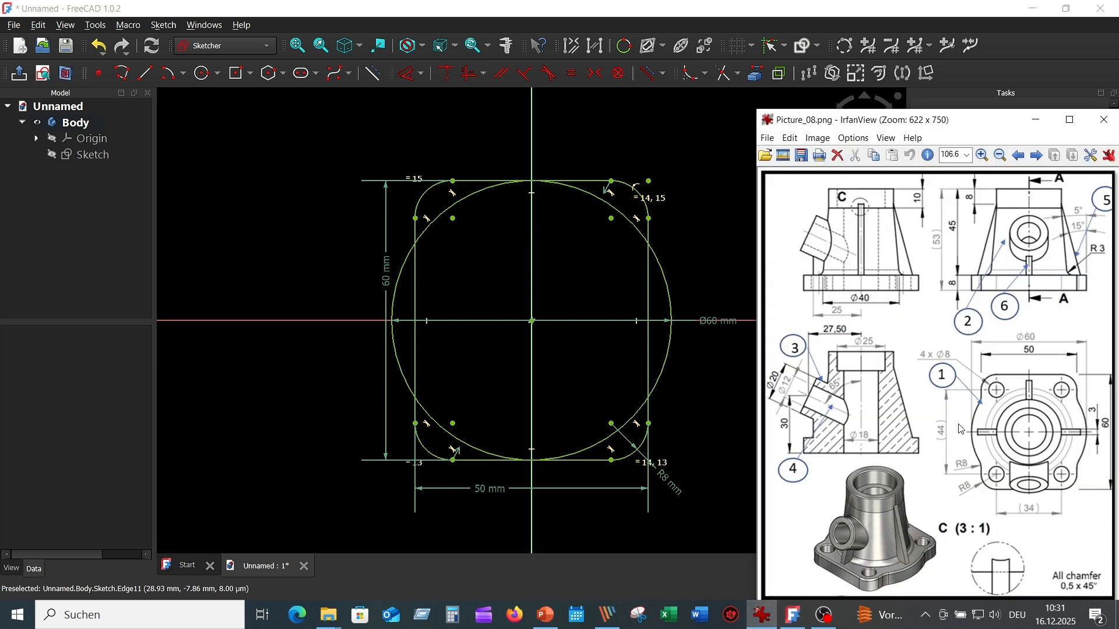
pyautogui.click(713, 121)
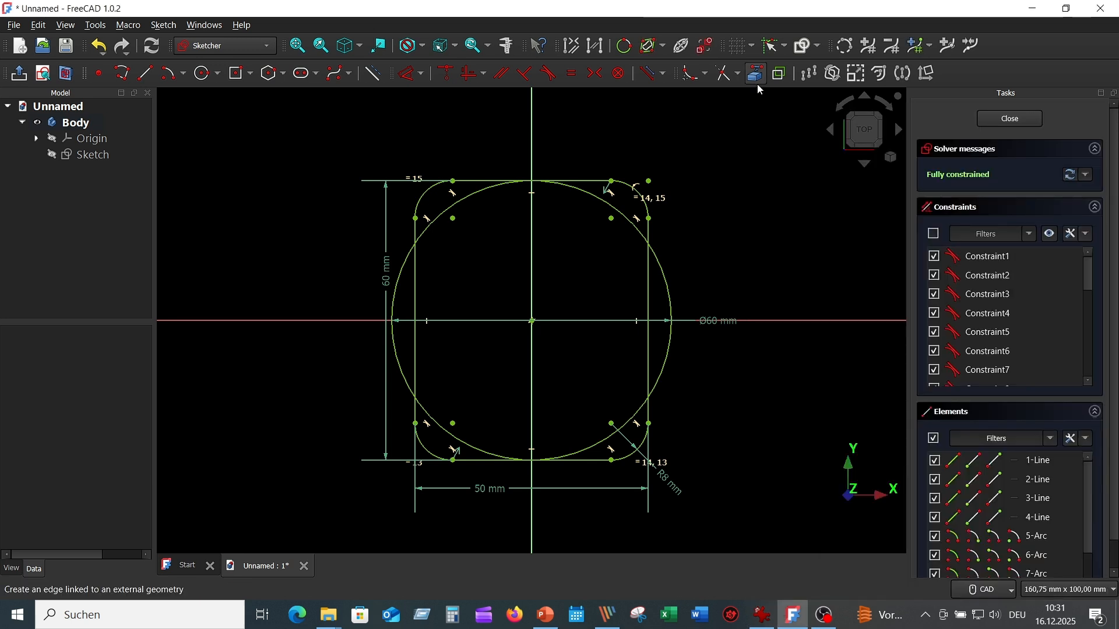
pyautogui.click(730, 74)
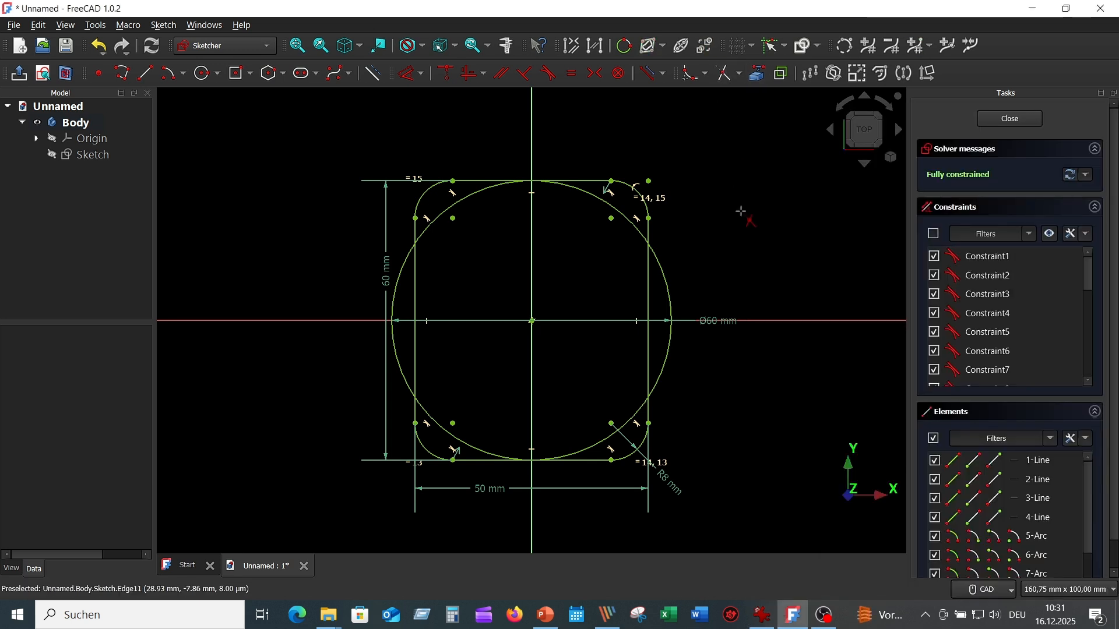
pyautogui.click(649, 284)
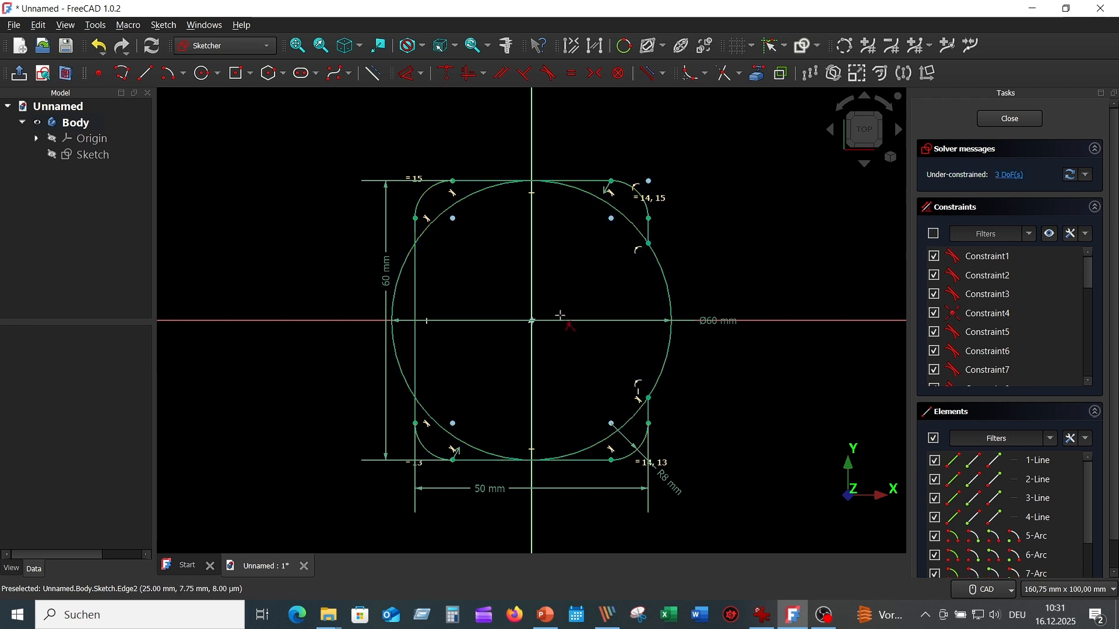
pyautogui.click(414, 333)
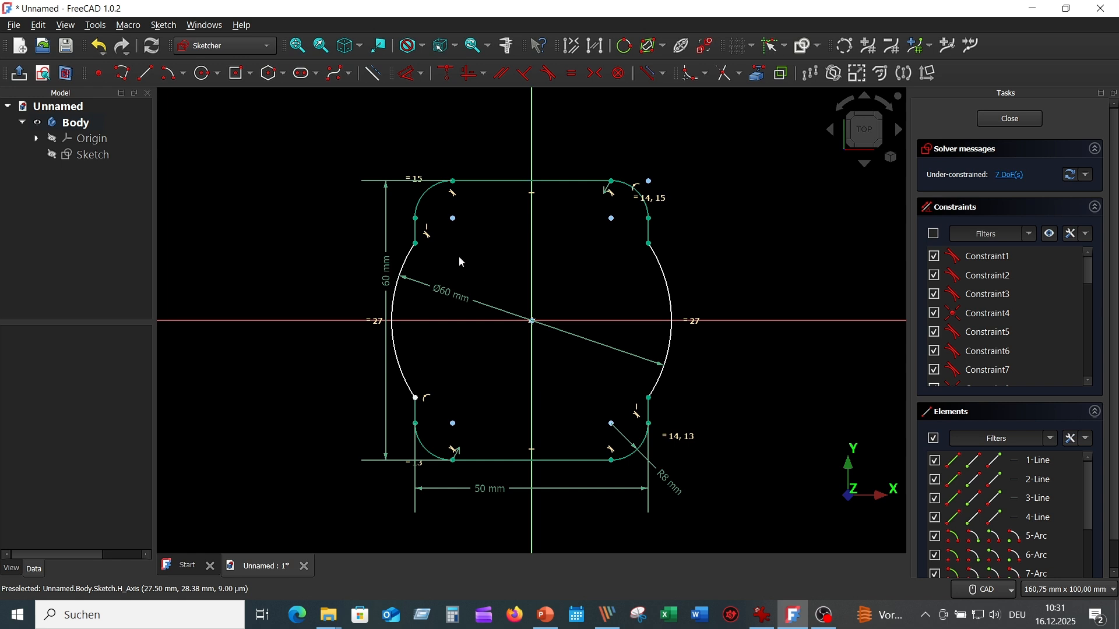
# Step: Make the two upper short side lines equal in length and align the lower endpoints of the large arcs horizontally
pyautogui.click(417, 238)
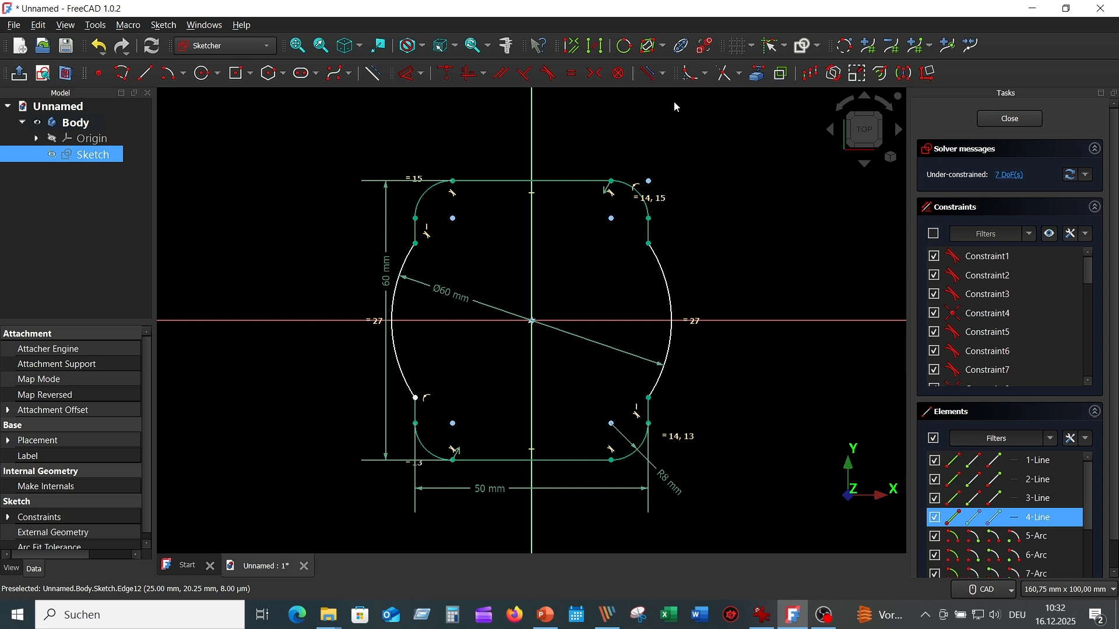
pyautogui.click(571, 76)
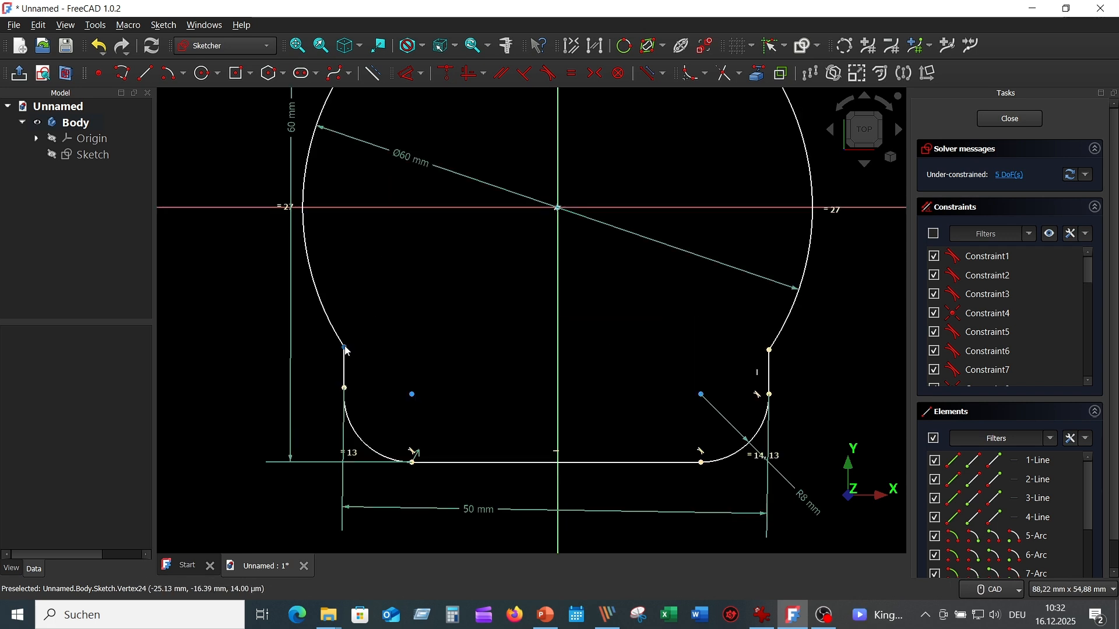
pyautogui.click(344, 347)
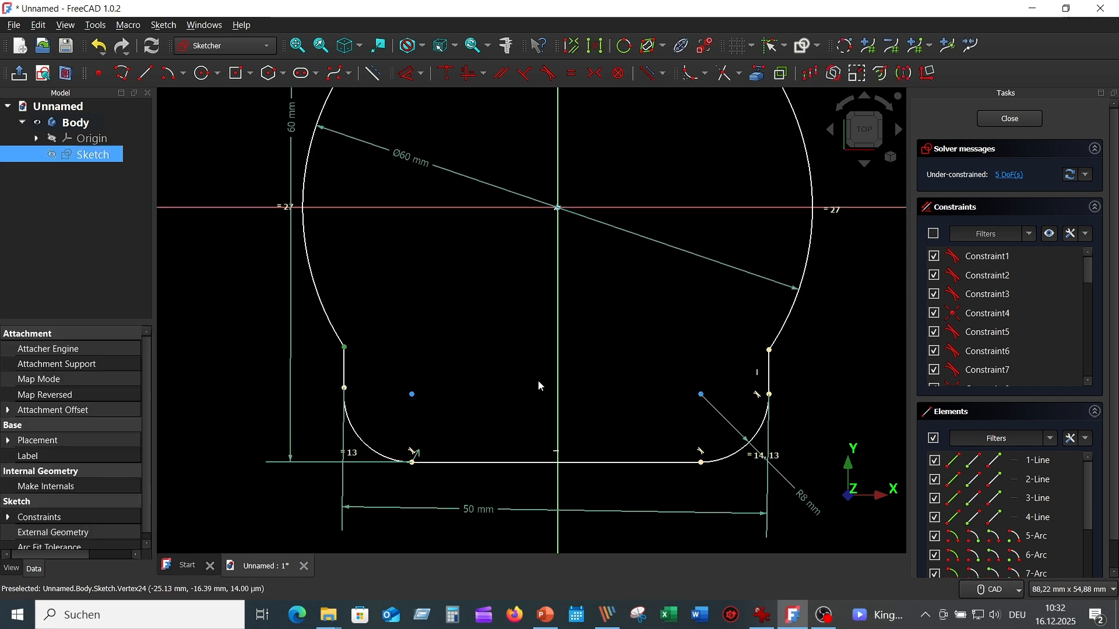
pyautogui.click(770, 351)
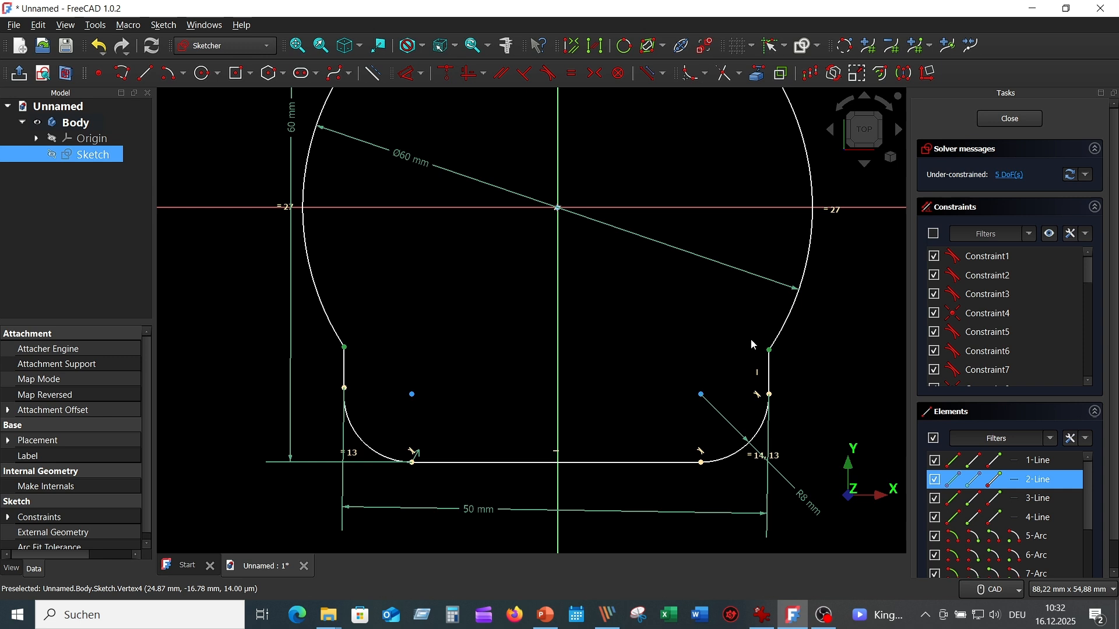
pyautogui.click(474, 79)
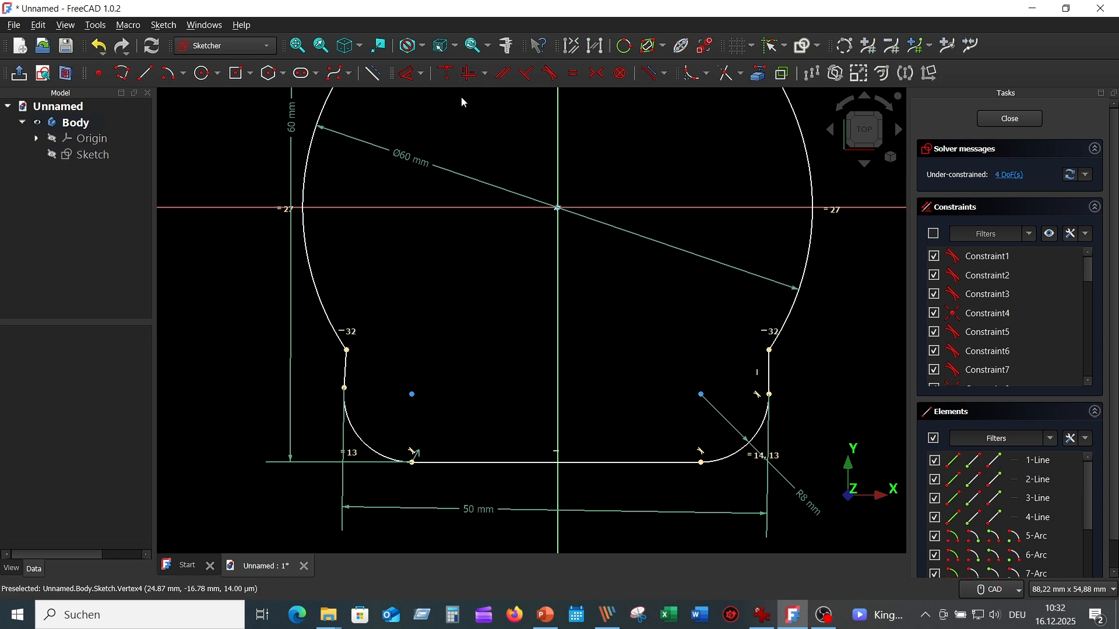
# Step: Constrain the lower-left short side line vertical and horizontally align the points where the lower corner arcs meet the side lines
pyautogui.click(347, 370)
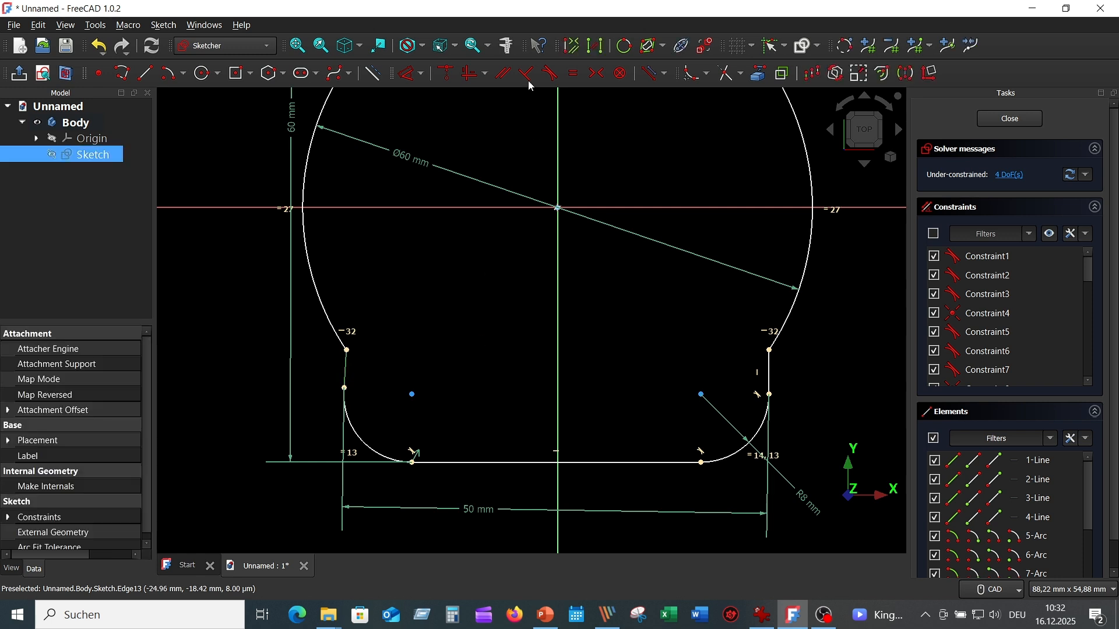
pyautogui.click(472, 75)
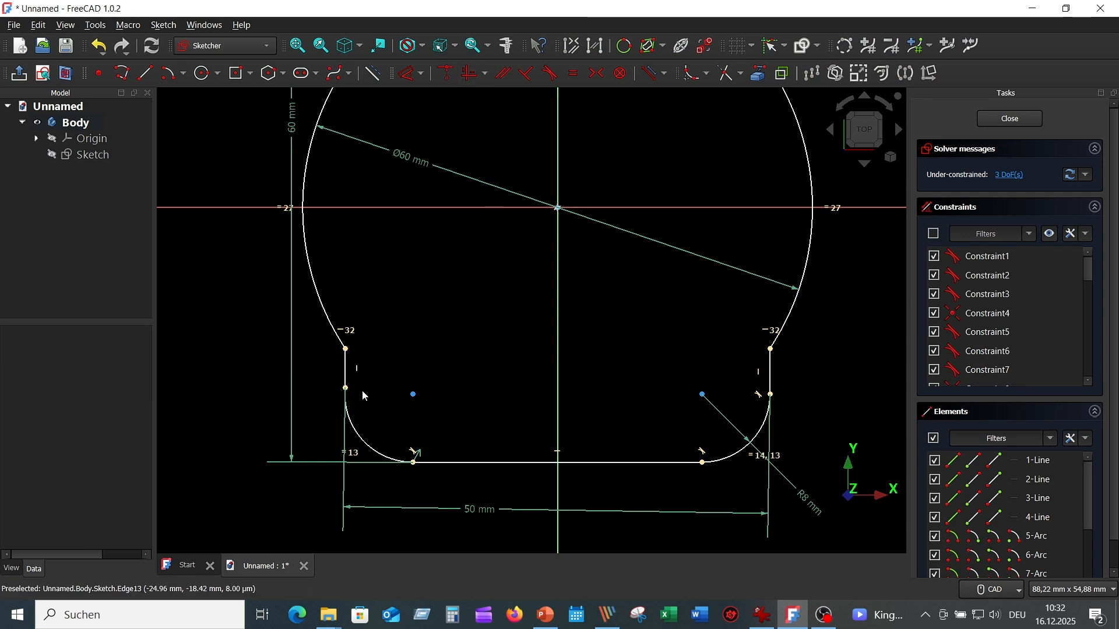
pyautogui.click(346, 389)
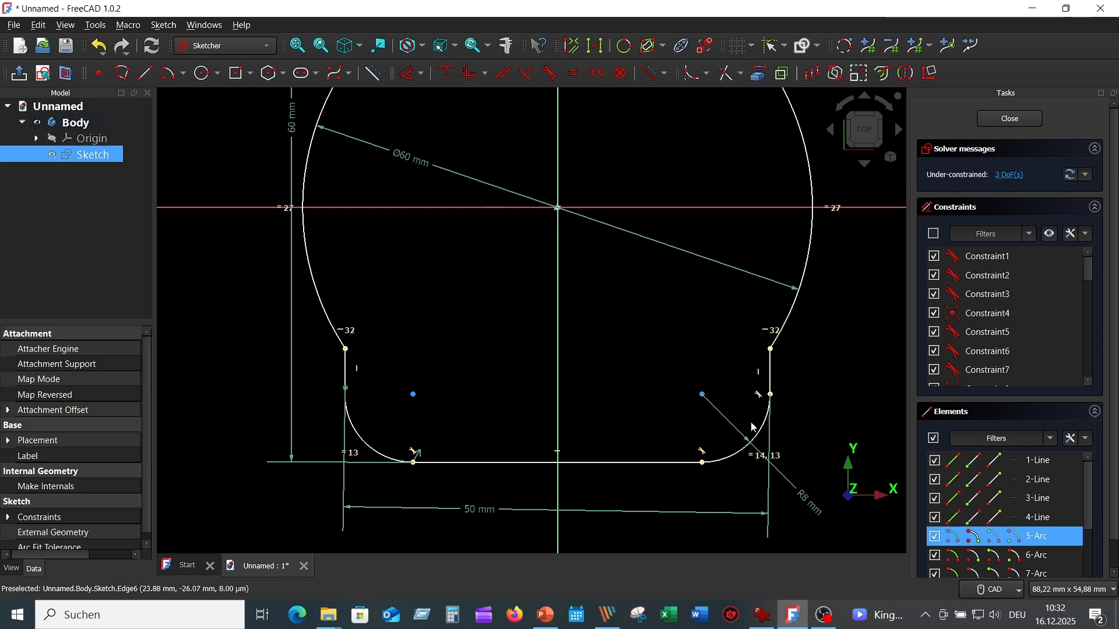
pyautogui.click(771, 372)
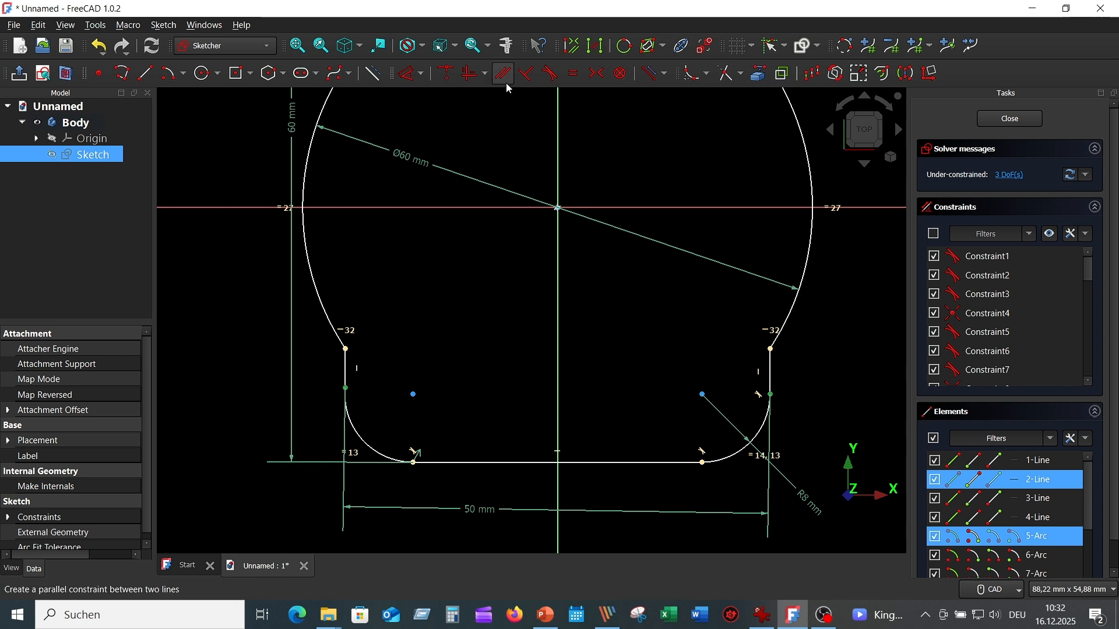
pyautogui.click(473, 74)
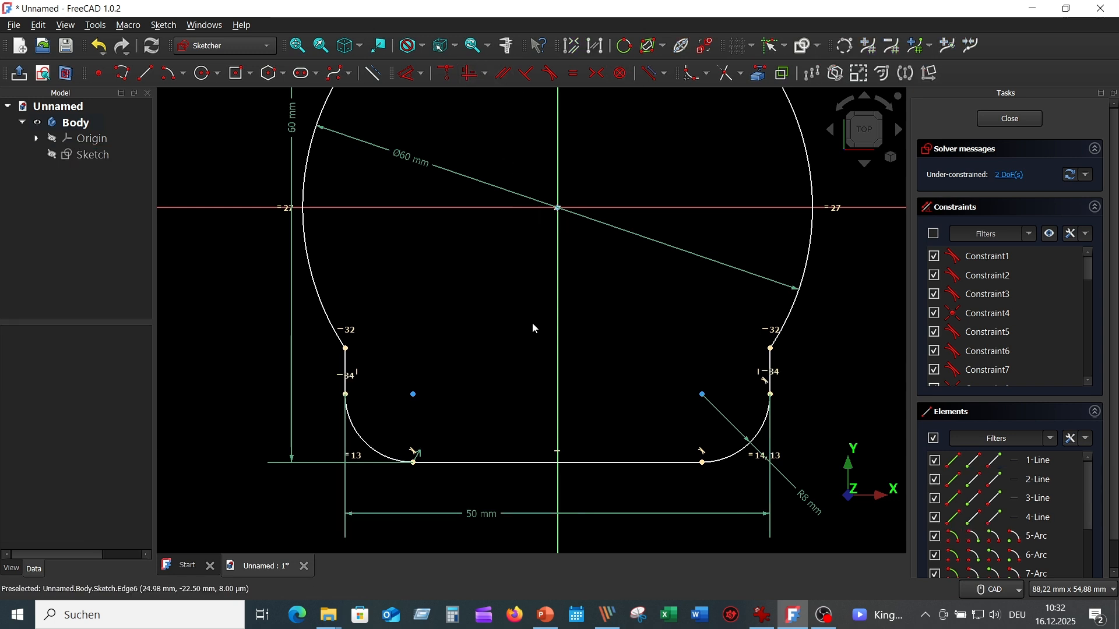
# Step: Horizontally align the upper endpoints of the two large arcs where they meet the short side lines
pyautogui.scroll(-2, 531, 344)
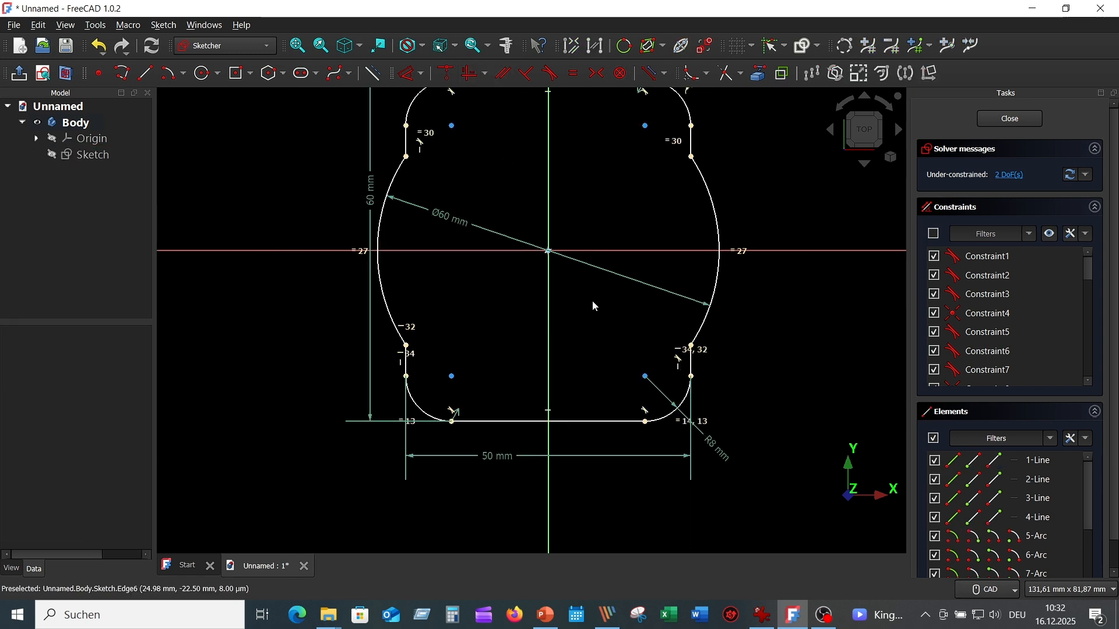
pyautogui.moveTo(602, 303); pyautogui.dragTo(575, 437, button='middle')
pyautogui.scroll(2, 423, 310)
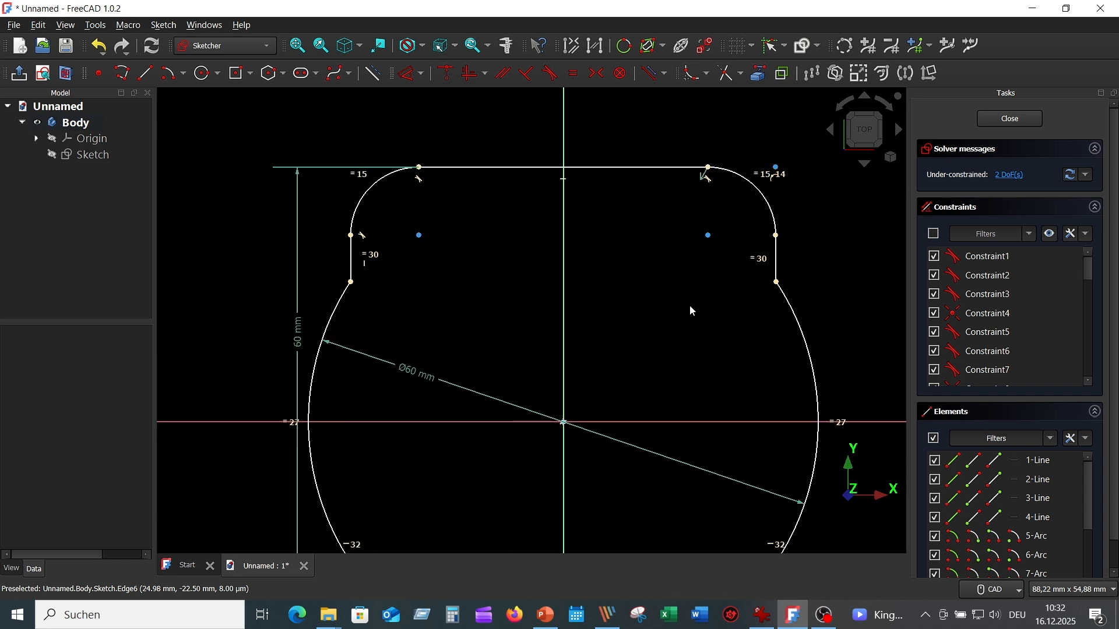
pyautogui.click(352, 283)
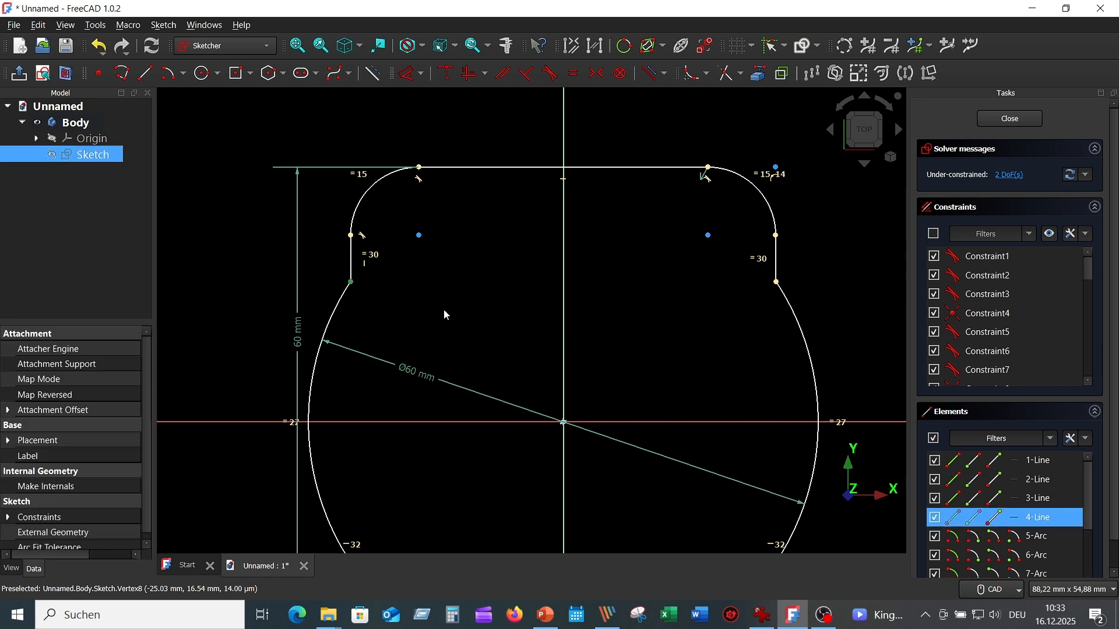
pyautogui.click(776, 284)
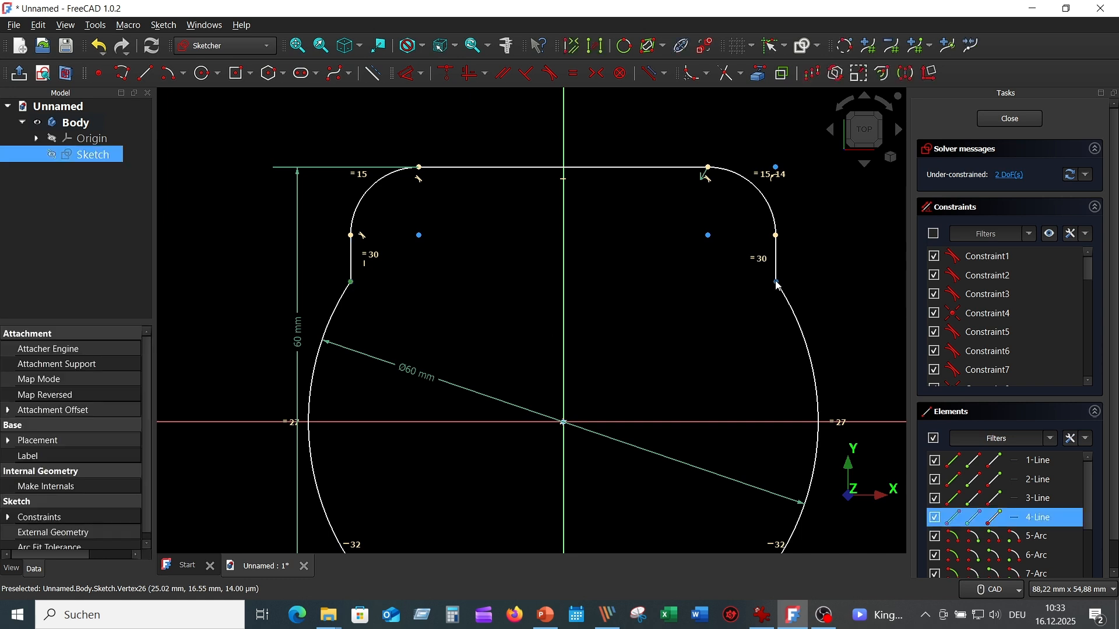
pyautogui.click(472, 73)
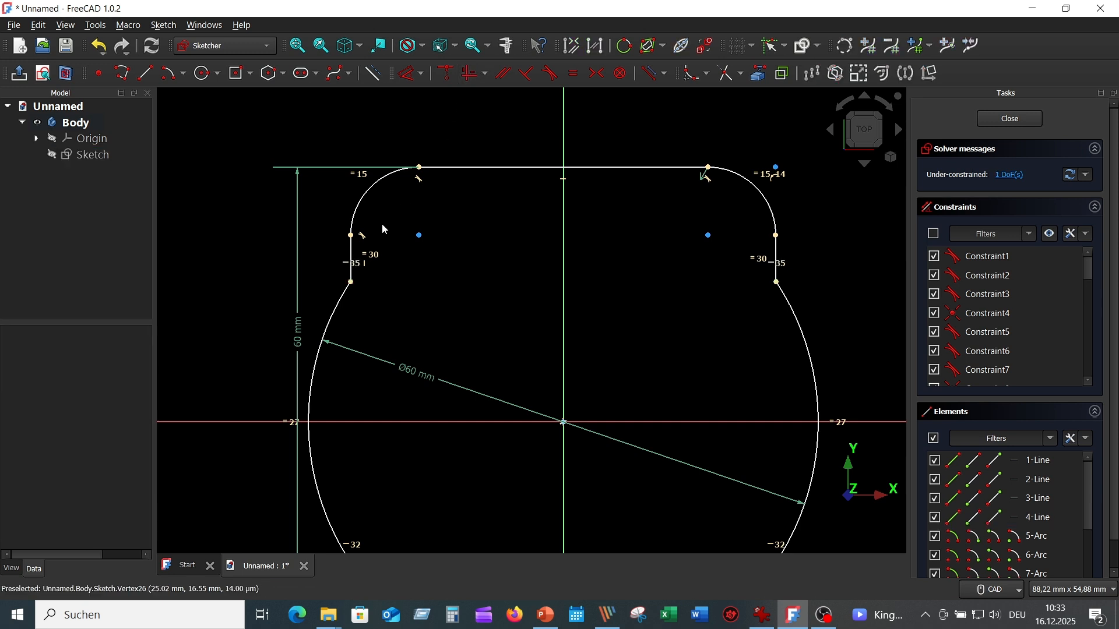
# Step: Horizontally align the points where the two upper corner arcs meet the short side lines
pyautogui.click(352, 236)
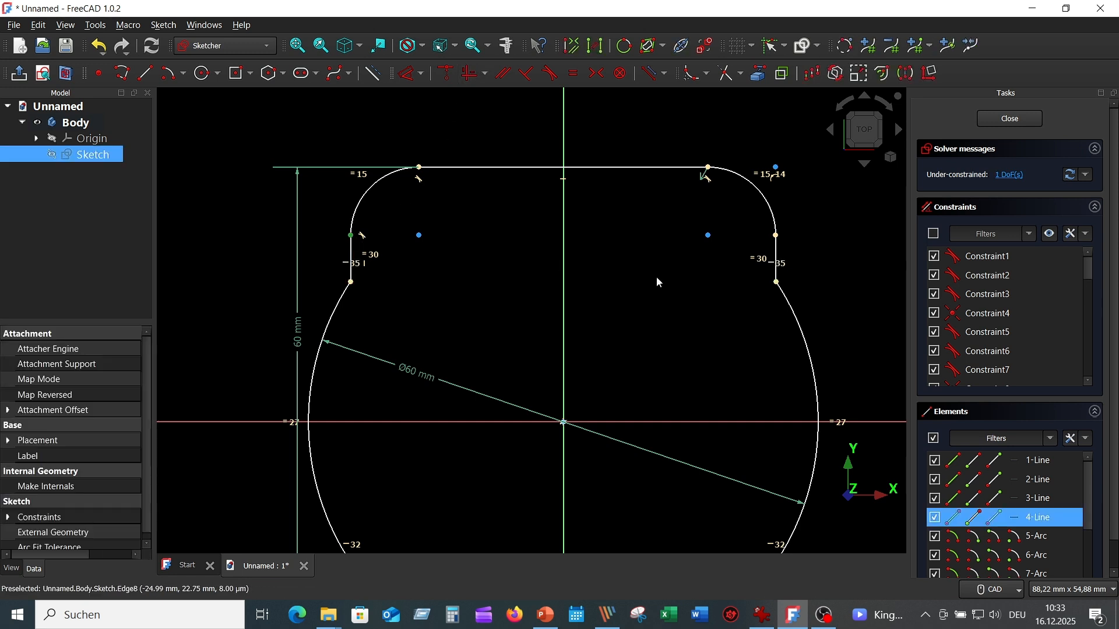
pyautogui.click(778, 236)
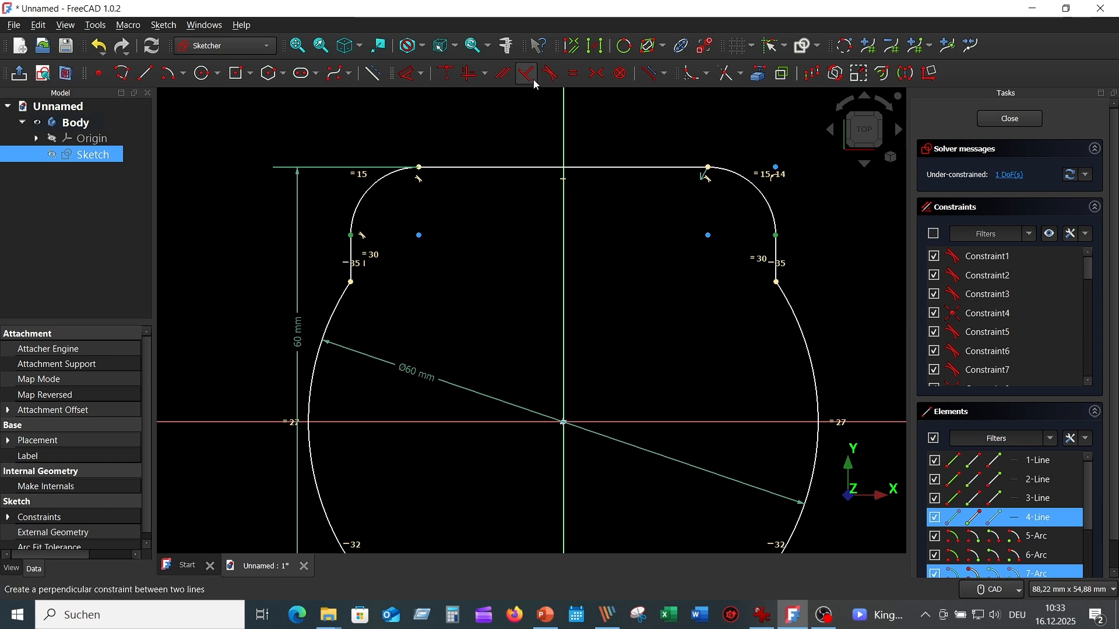
pyautogui.click(572, 82)
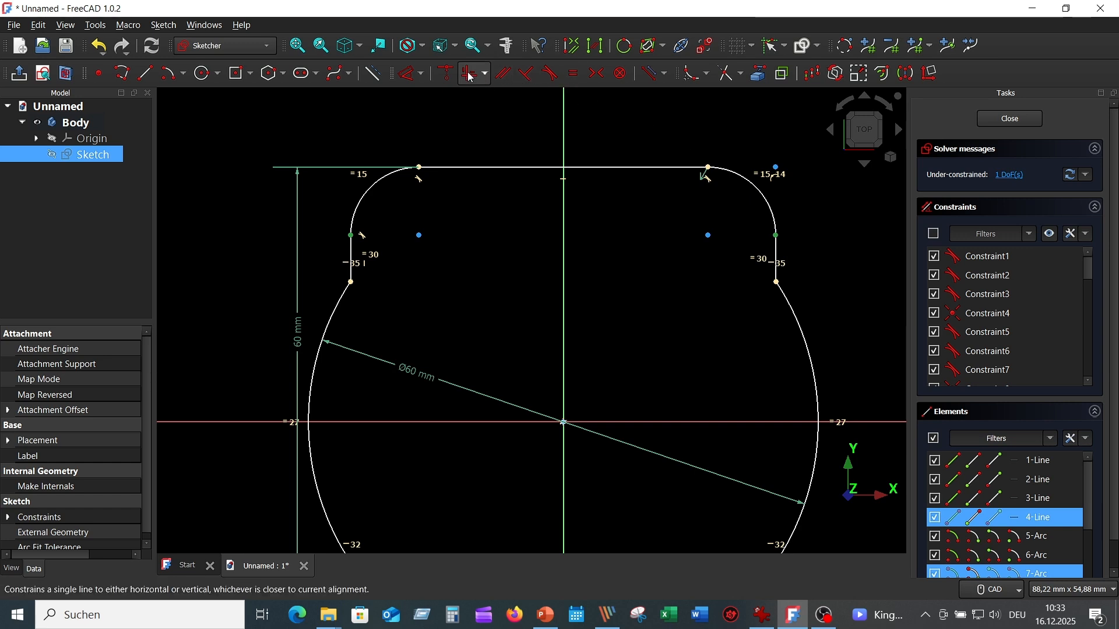
pyautogui.scroll(-4, 618, 344)
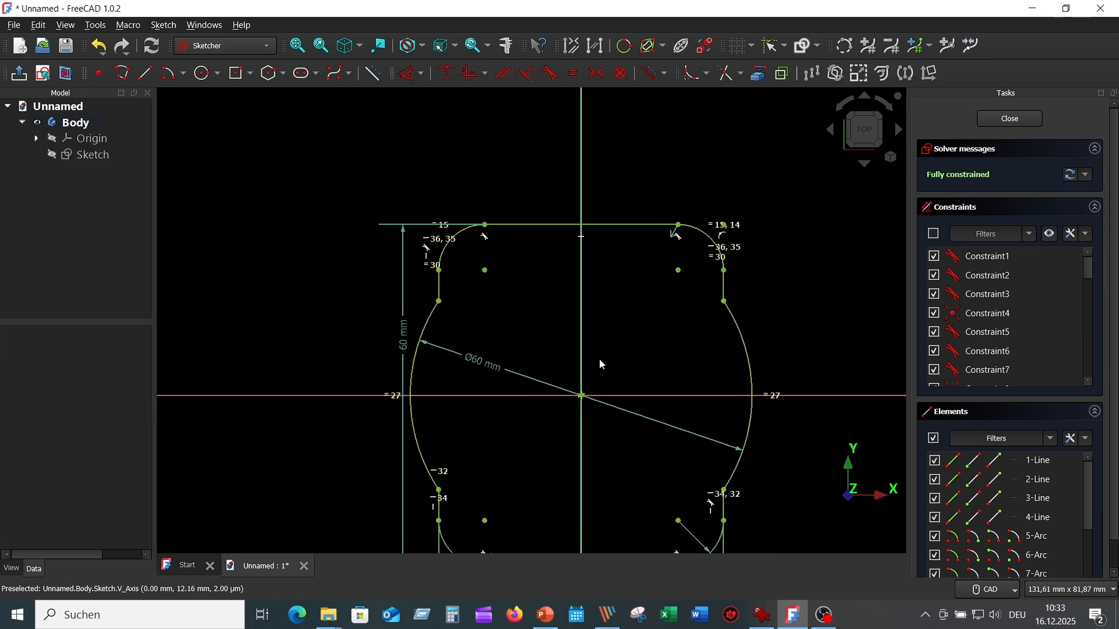
pyautogui.scroll(2, 613, 373)
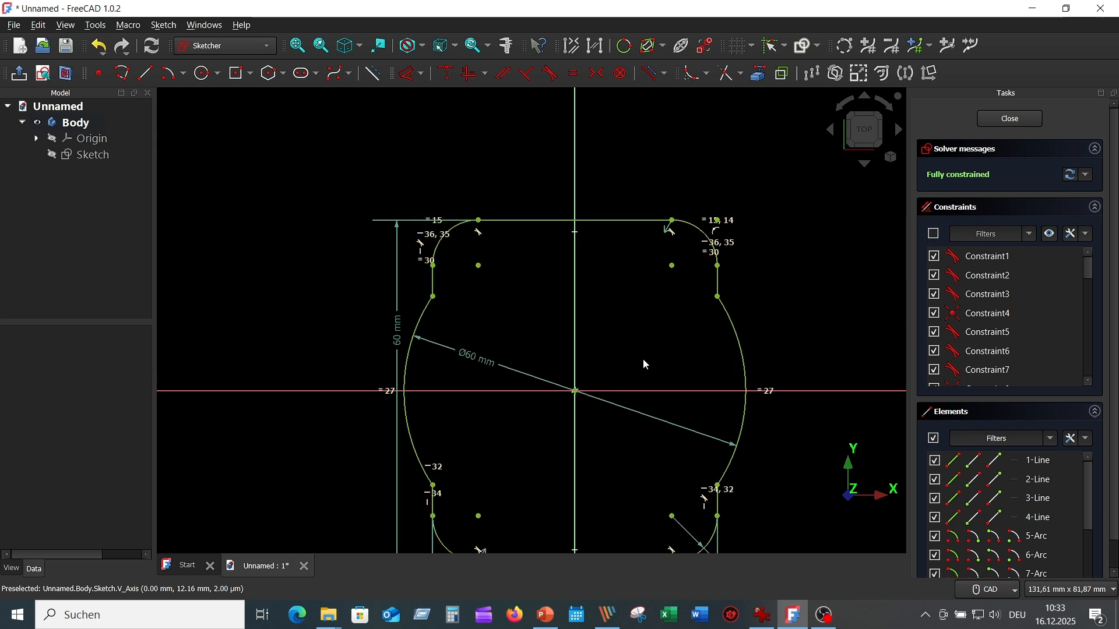
pyautogui.scroll(1, 643, 360)
pyautogui.moveTo(643, 359)
pyautogui.mouseDown(button='middle')
pyautogui.moveTo(670, 320)
pyautogui.moveTo(612, 282)
pyautogui.mouseUp(button='middle')
pyautogui.scroll(-1, 612, 282)
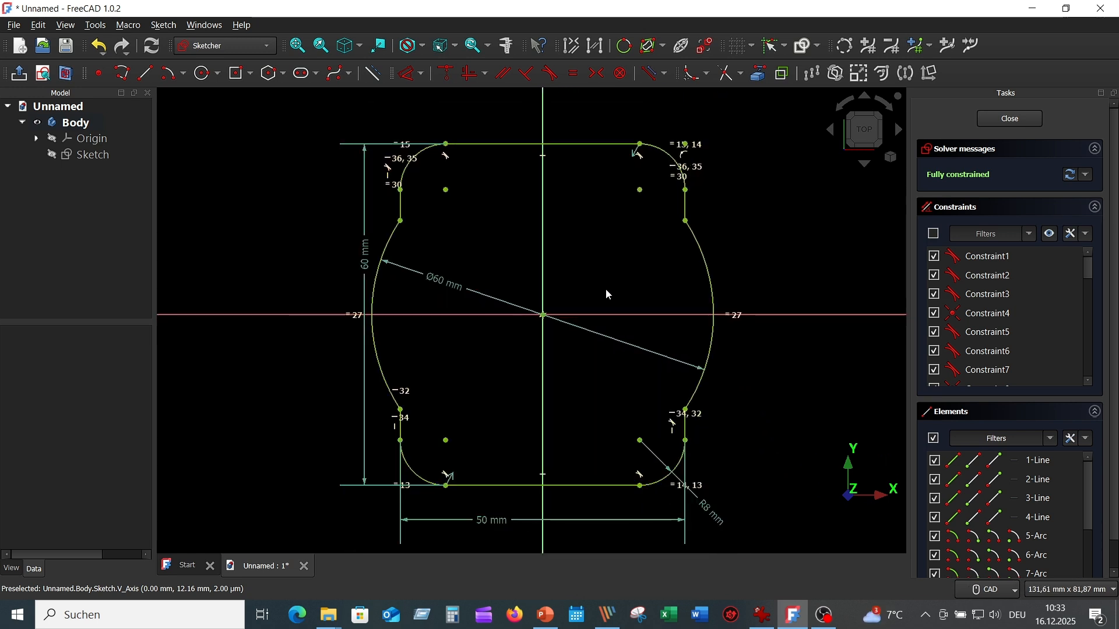
pyautogui.scroll(1, 600, 276)
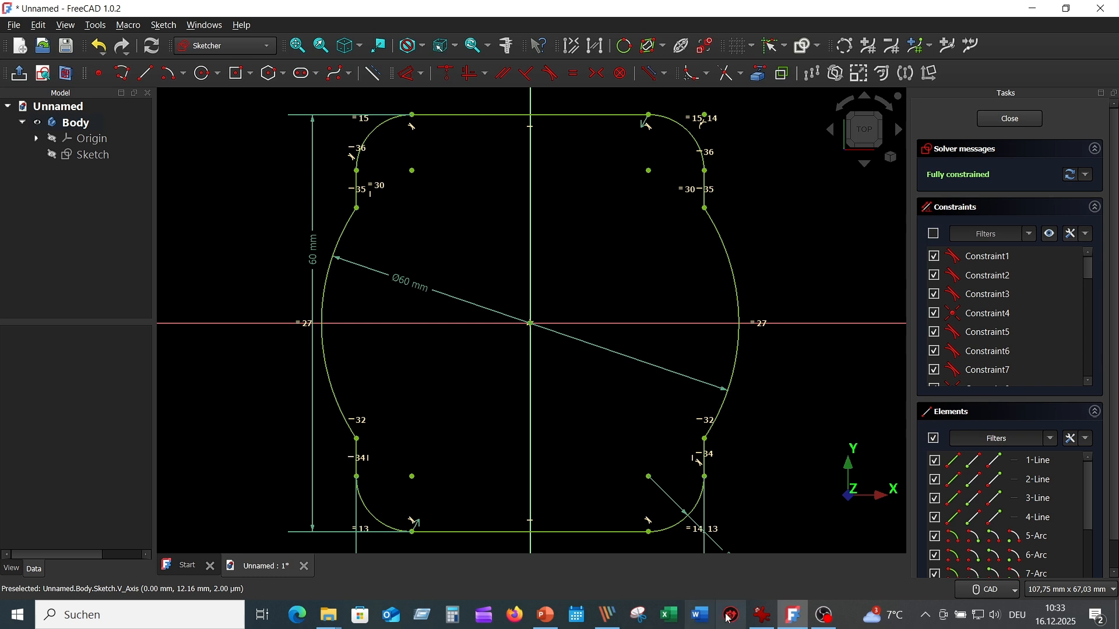
# Step: Following the reference drawing, draw four circles, about 5 to 8 mm in diameter, centred on the flange's corner arc centres
pyautogui.click(763, 615)
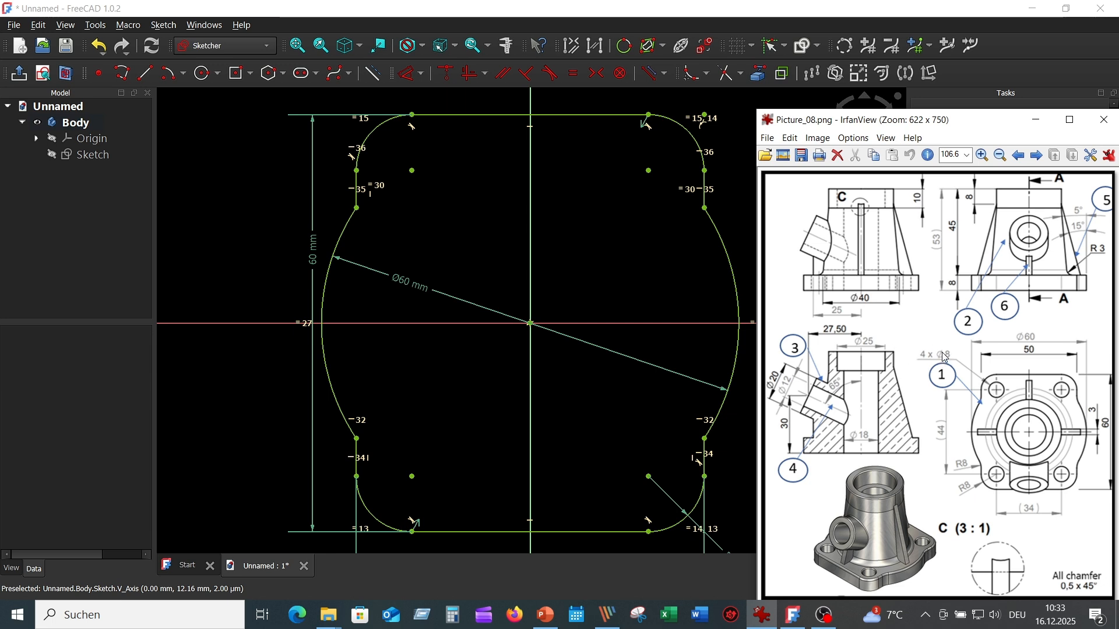
pyautogui.click(624, 209)
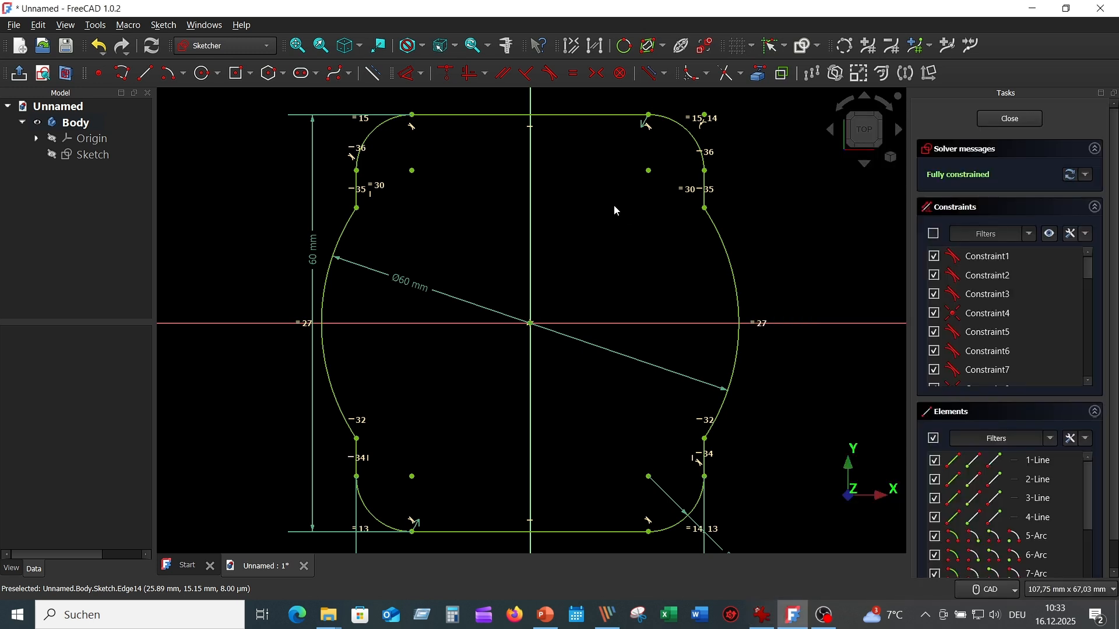
pyautogui.click(204, 76)
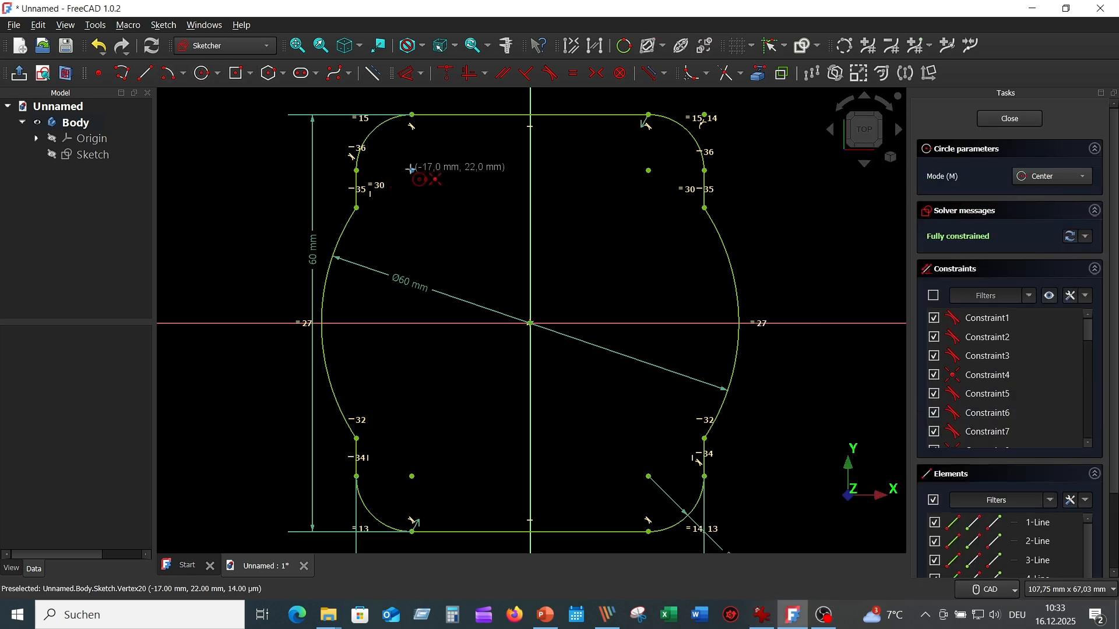
pyautogui.click(411, 170)
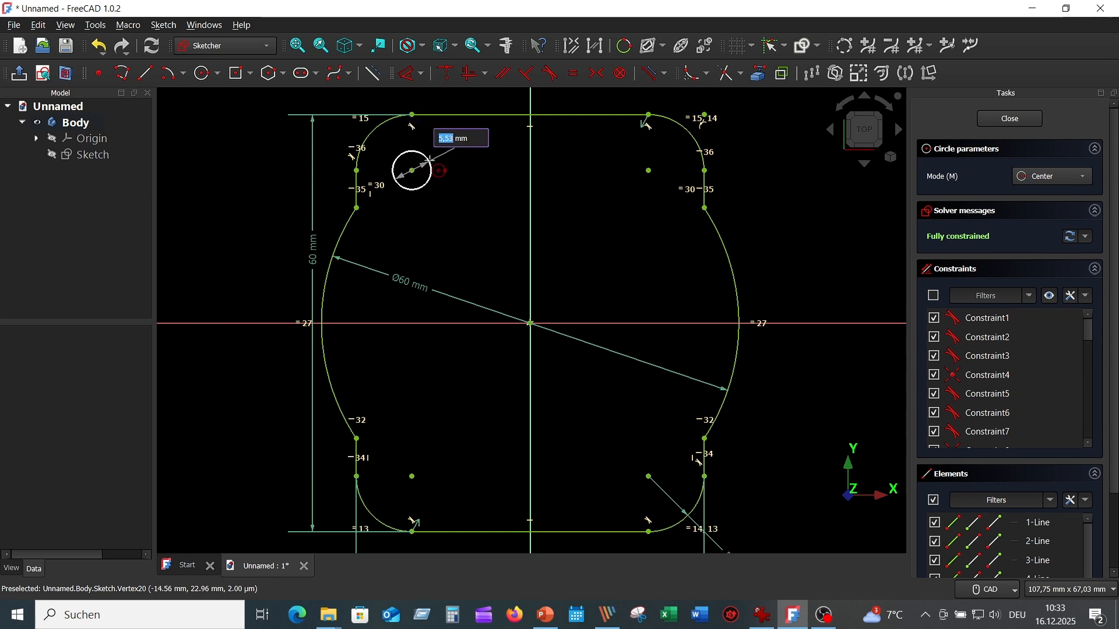
pyautogui.click(432, 159)
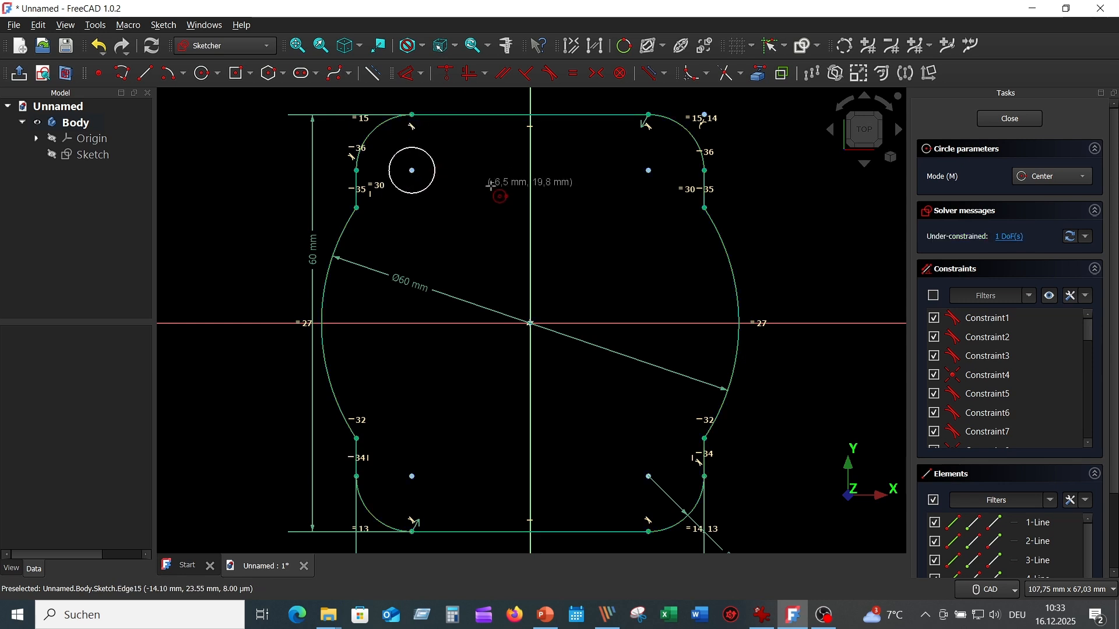
pyautogui.click(648, 171)
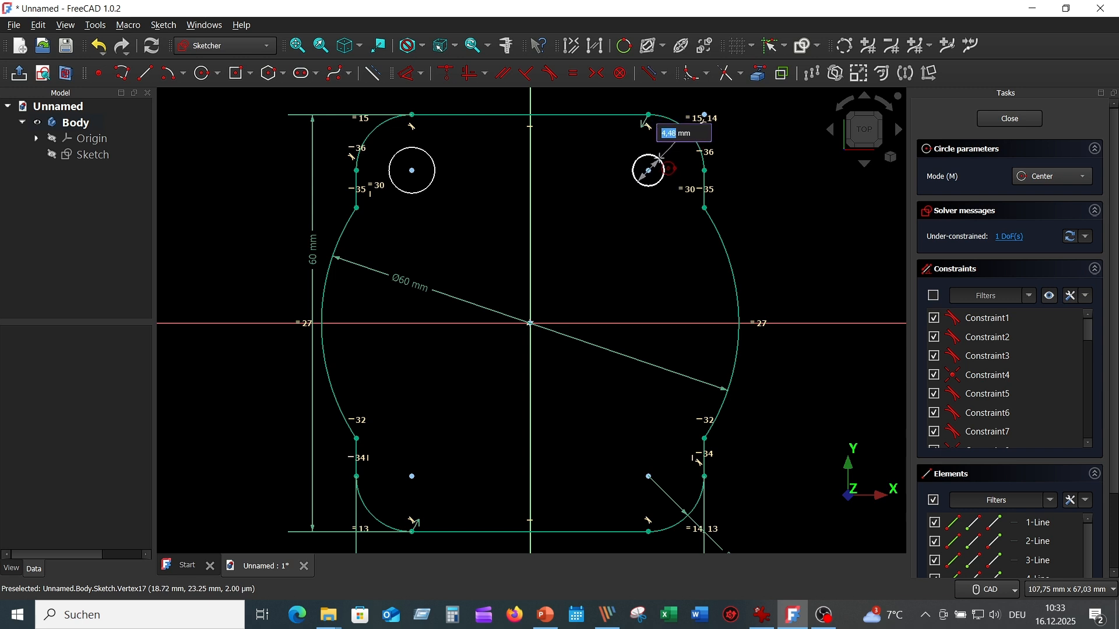
pyautogui.click(662, 157)
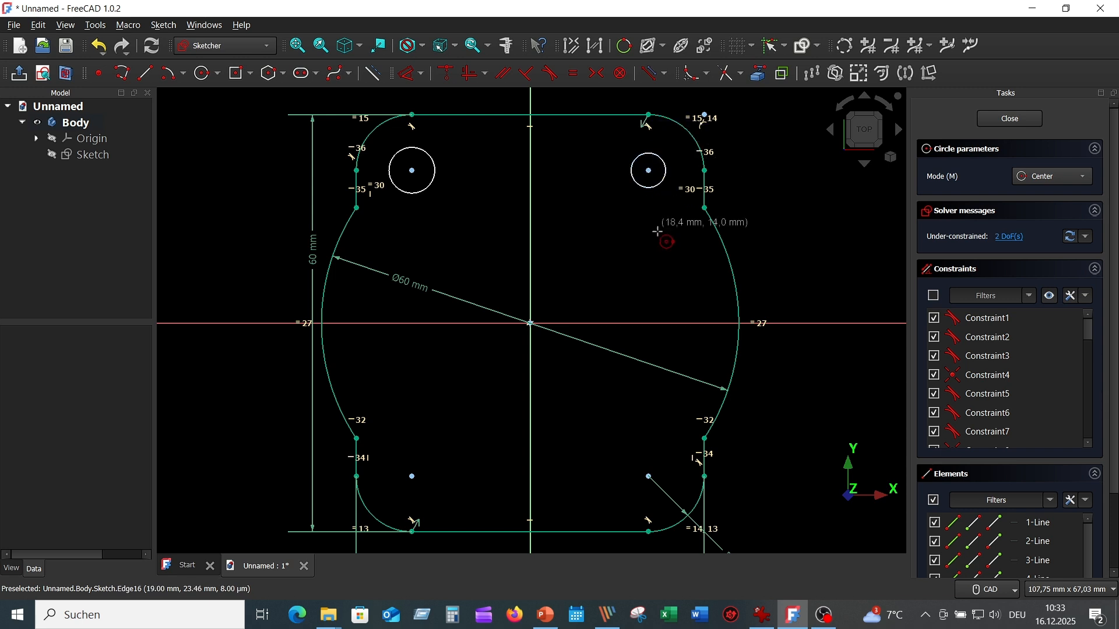
pyautogui.click(648, 476)
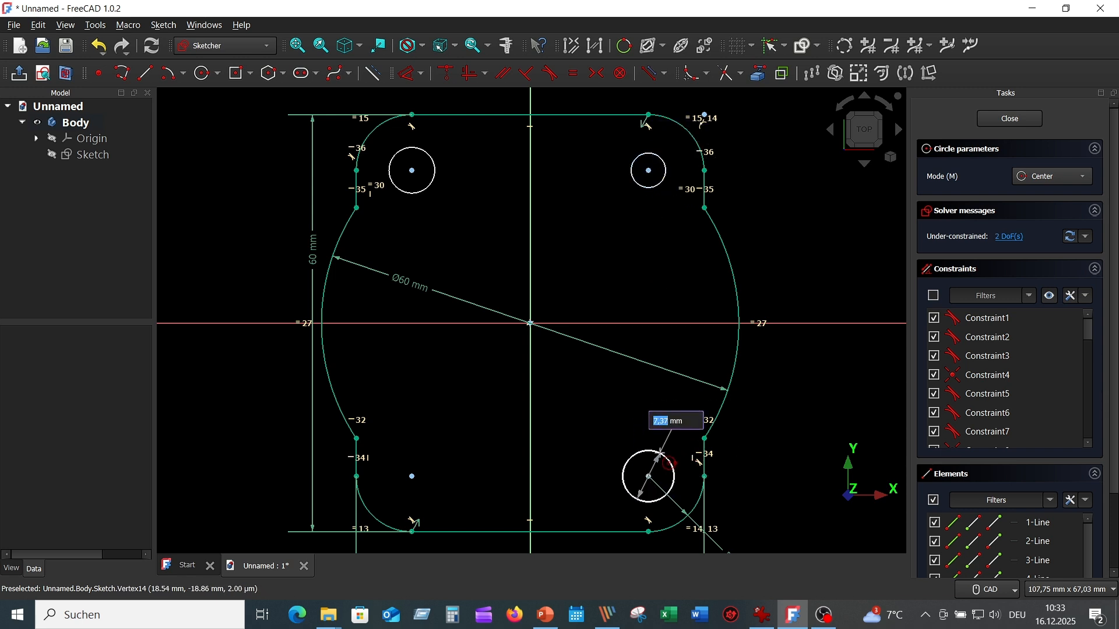
pyautogui.click(655, 452)
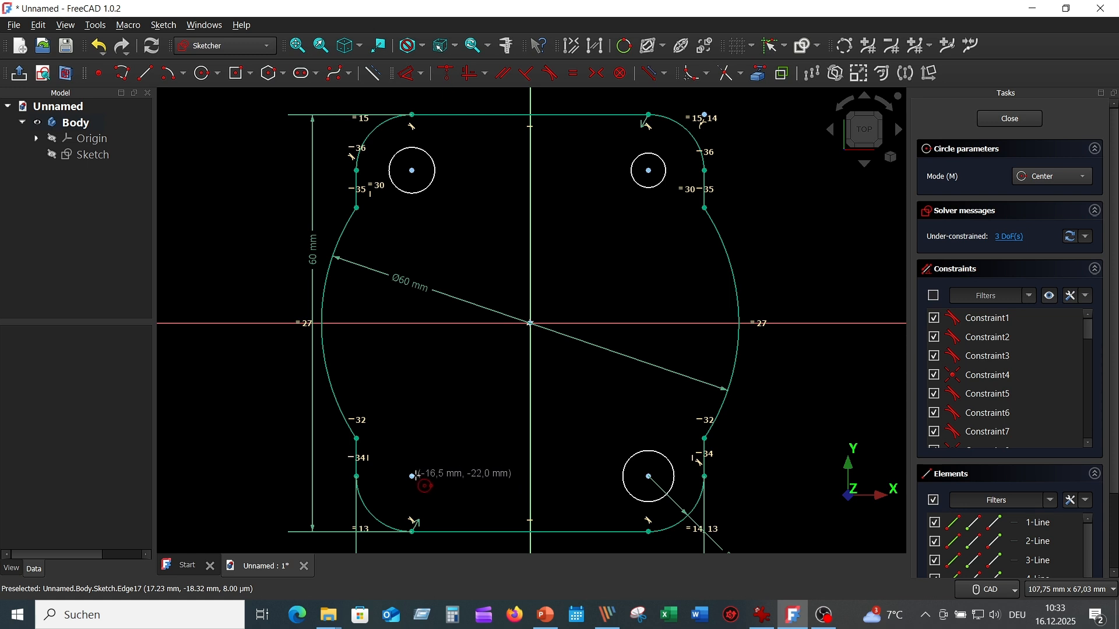
pyautogui.click(413, 476)
pyautogui.click(438, 460)
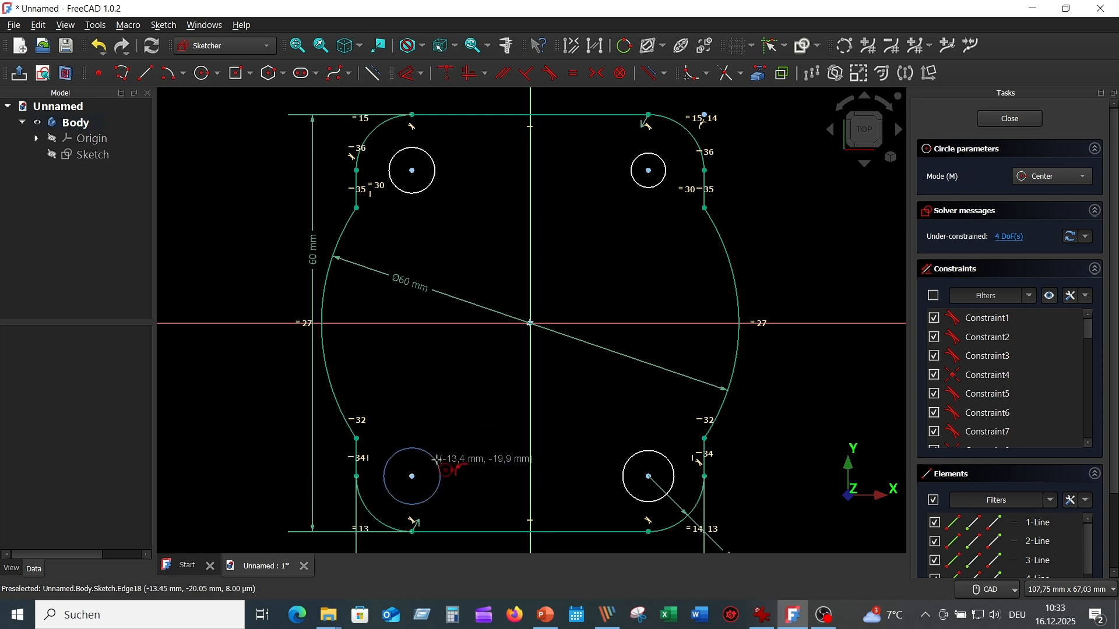
pyautogui.press('Escape')
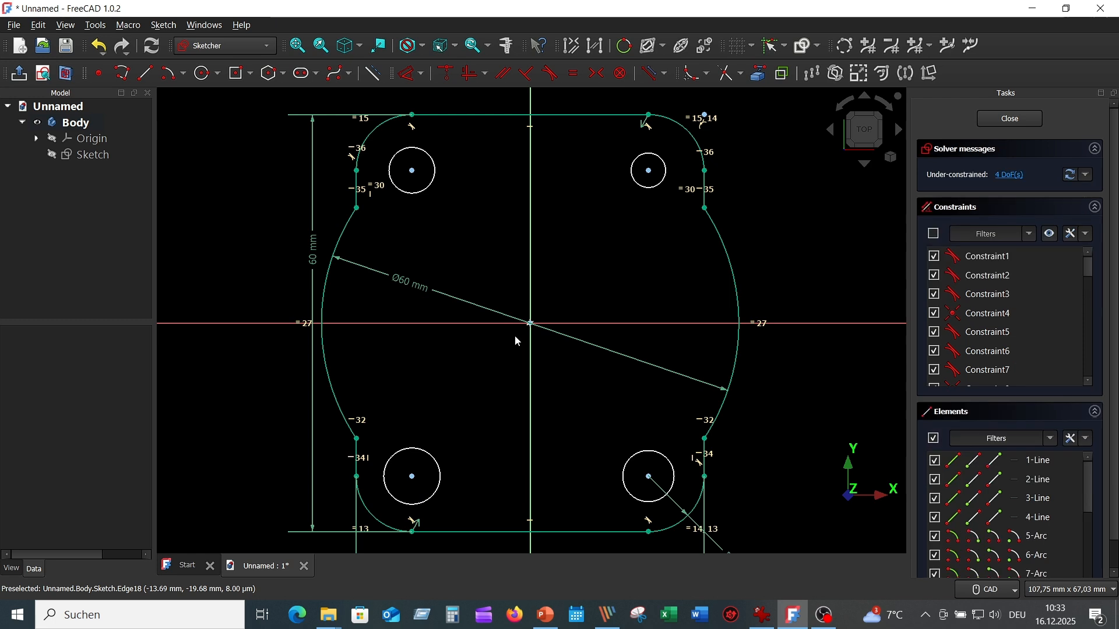
# Step: Constrain the four corner hole circles to equal size
pyautogui.click(653, 190)
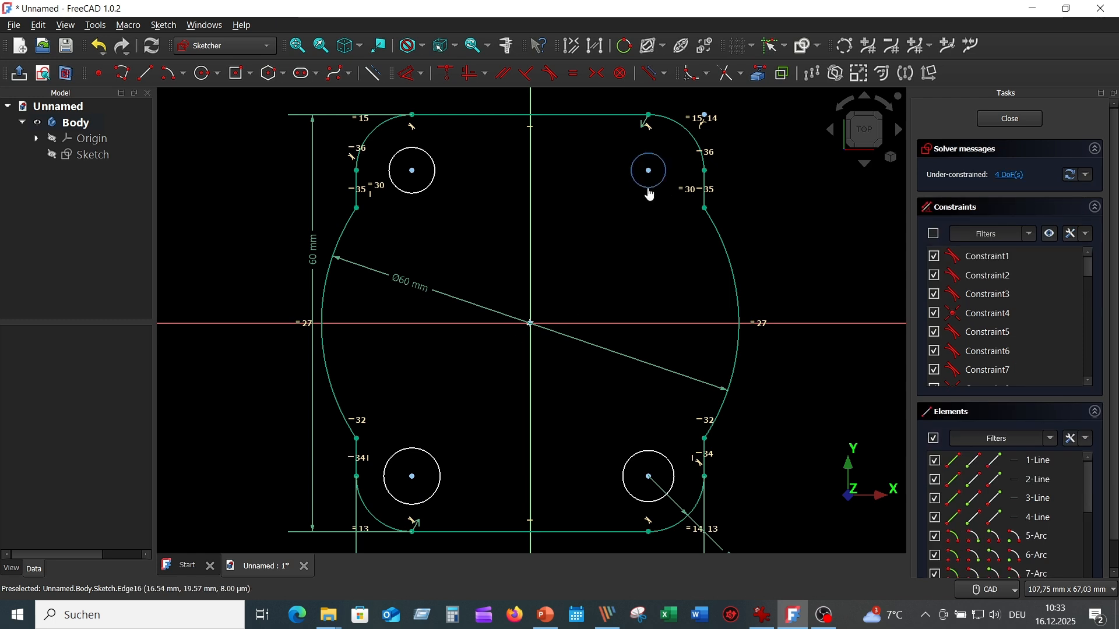
pyautogui.click(421, 194)
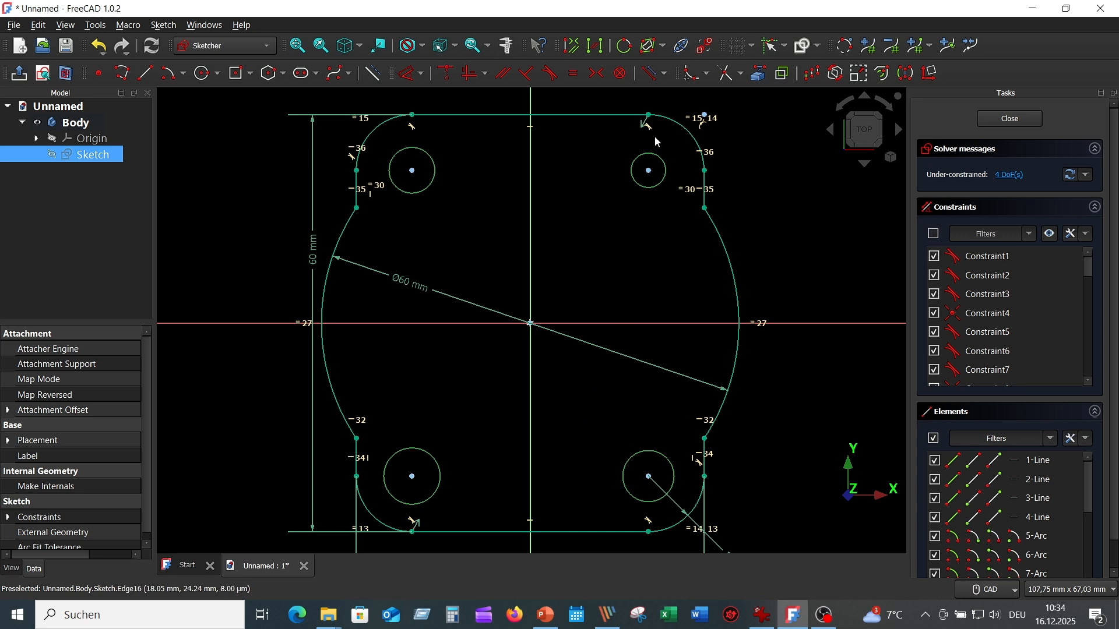
pyautogui.click(574, 74)
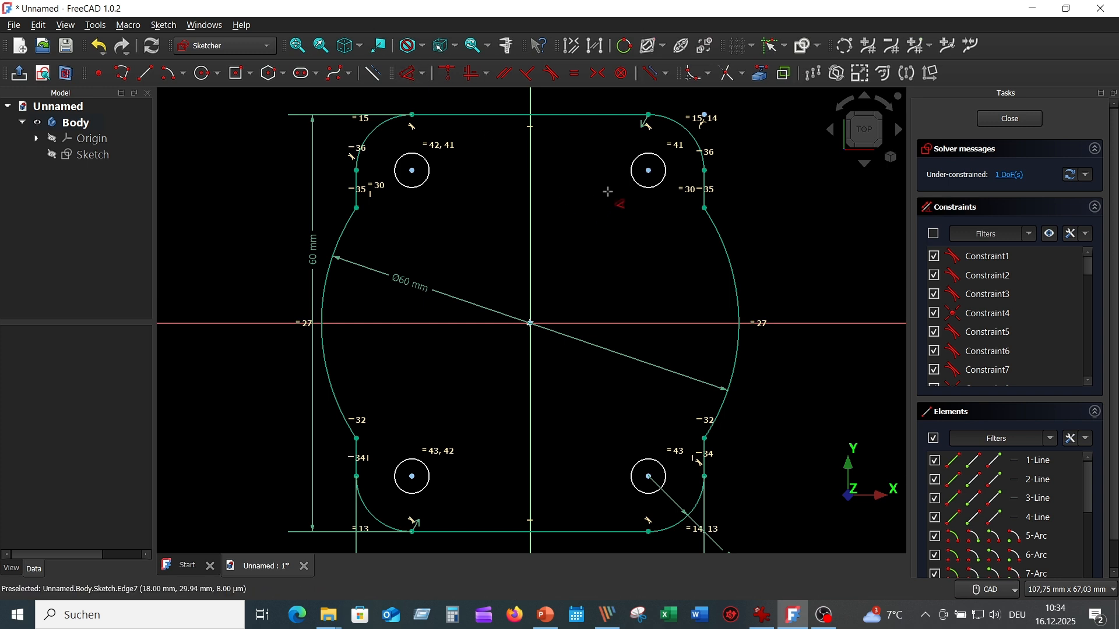
# Step: Dimension the upper-right corner hole with a diameter of 8 mm
pyautogui.click(644, 189)
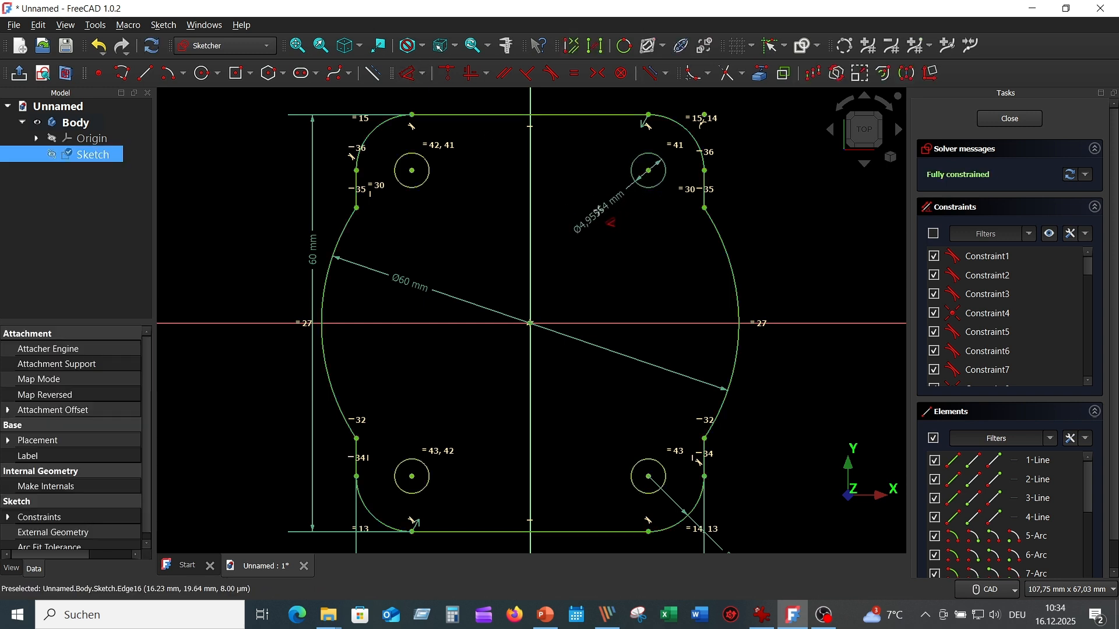
pyautogui.click(598, 210)
pyautogui.write('8')
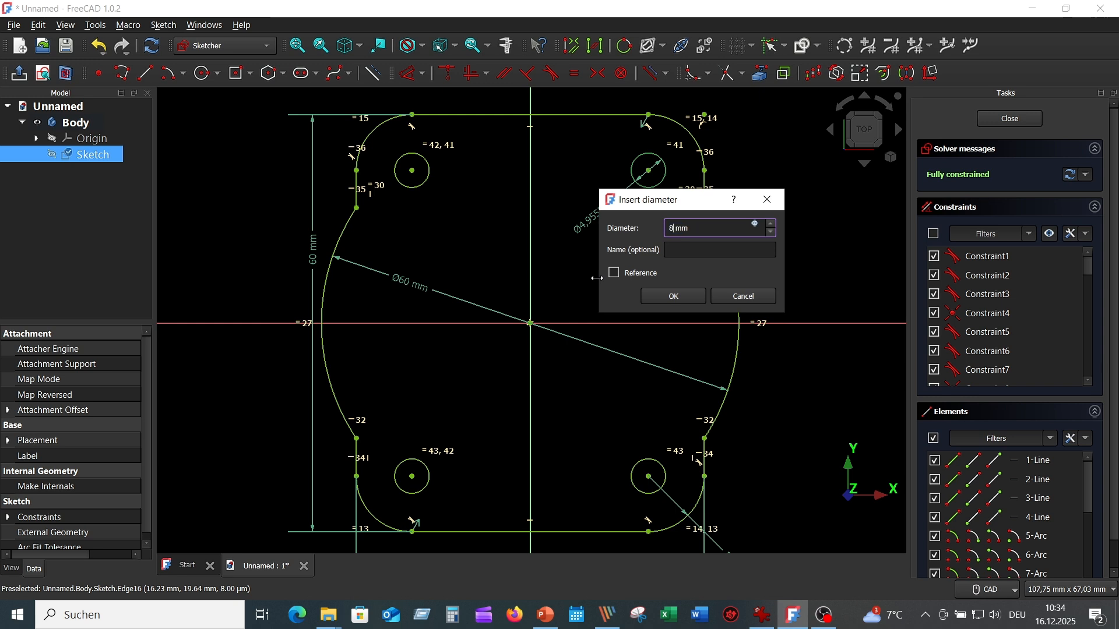
pyautogui.press('Return')
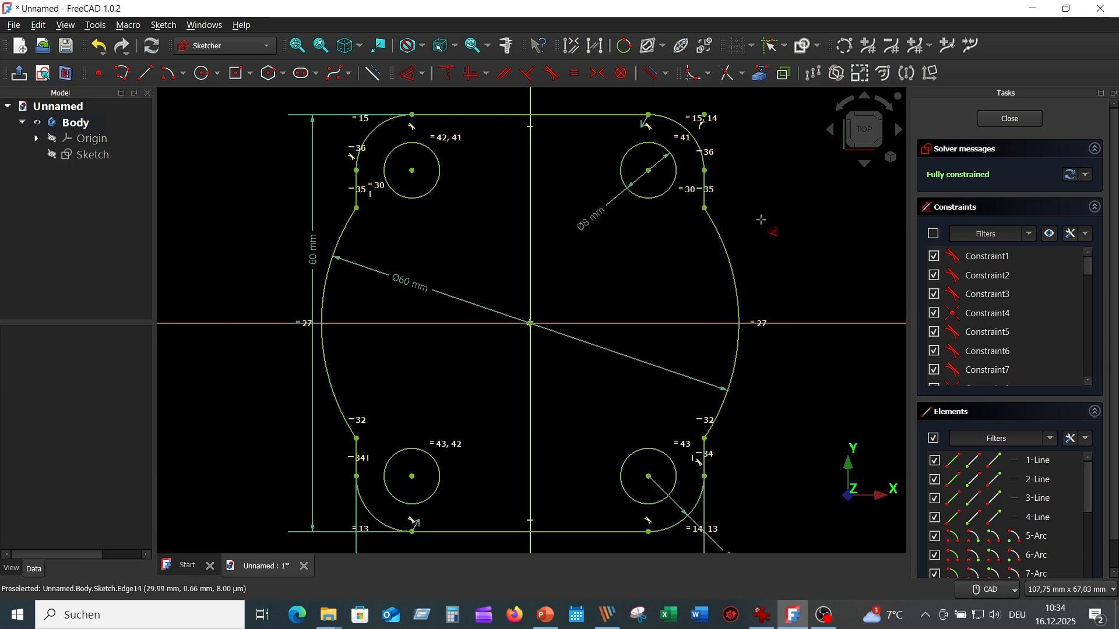
# Step: Following the reference drawing, add an 18 mm diameter circle centred on the origin and close the flange sketch
pyautogui.click(760, 621)
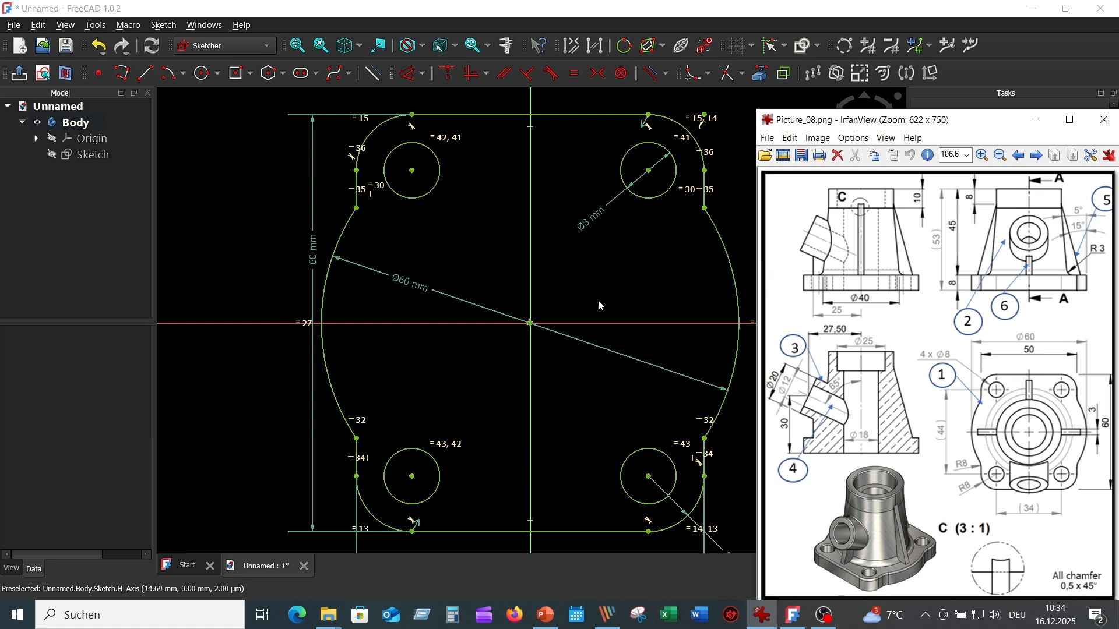
pyautogui.click(247, 169)
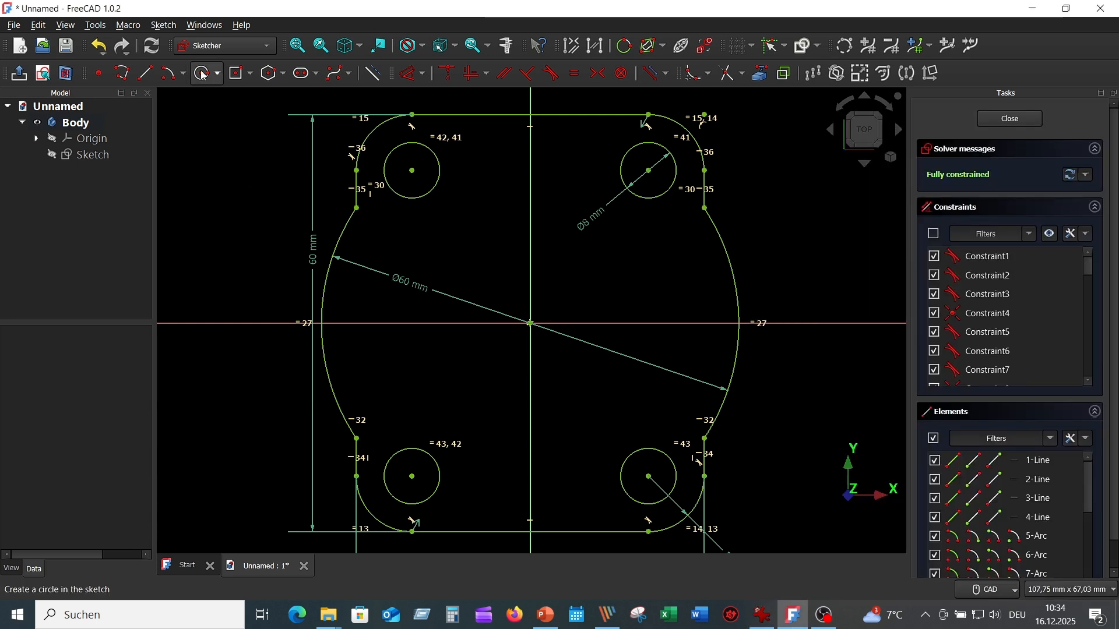
pyautogui.click(203, 74)
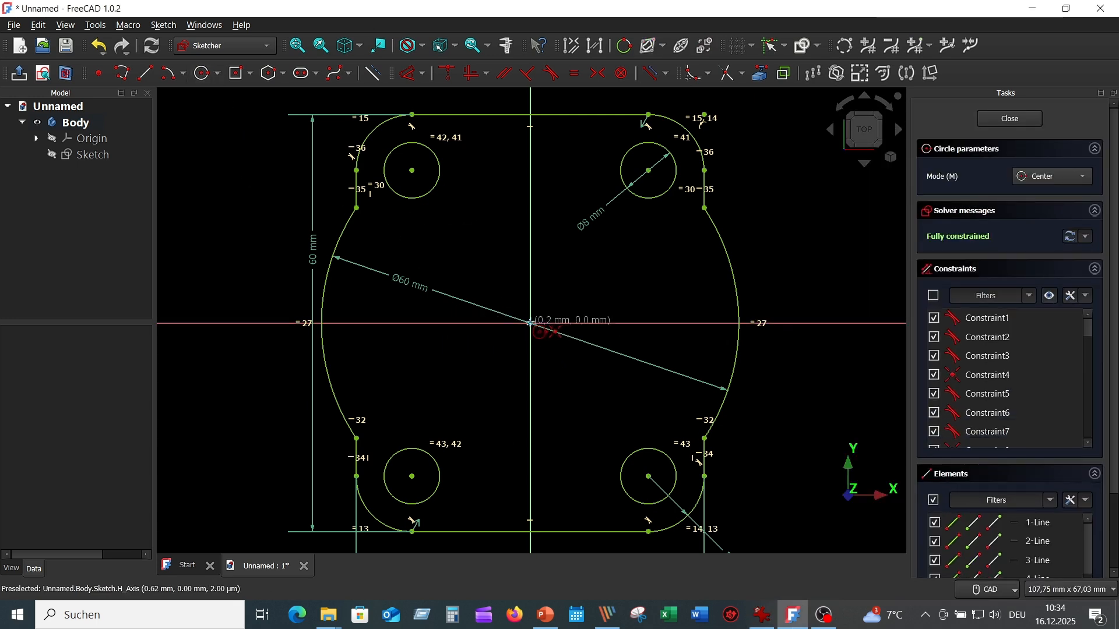
pyautogui.click(530, 323)
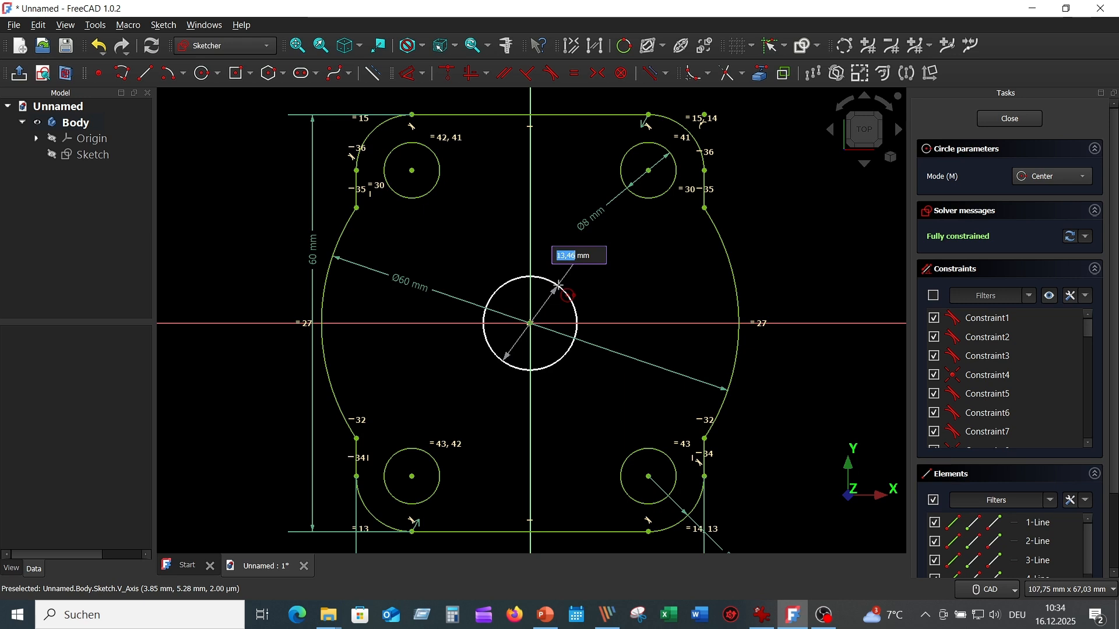
pyautogui.write('18')
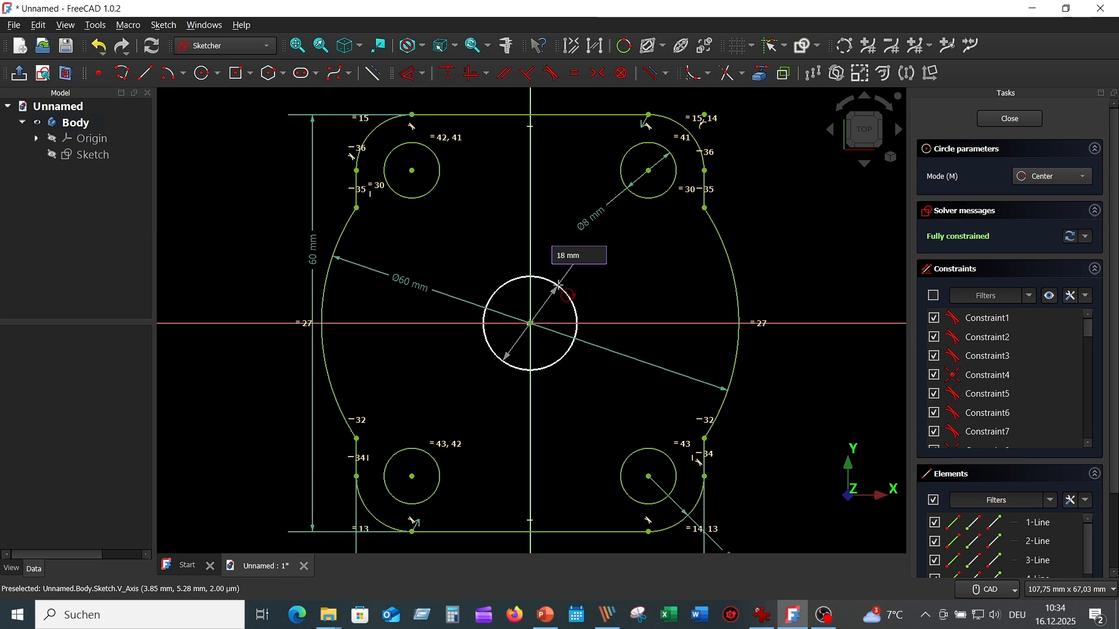
pyautogui.press('Return')
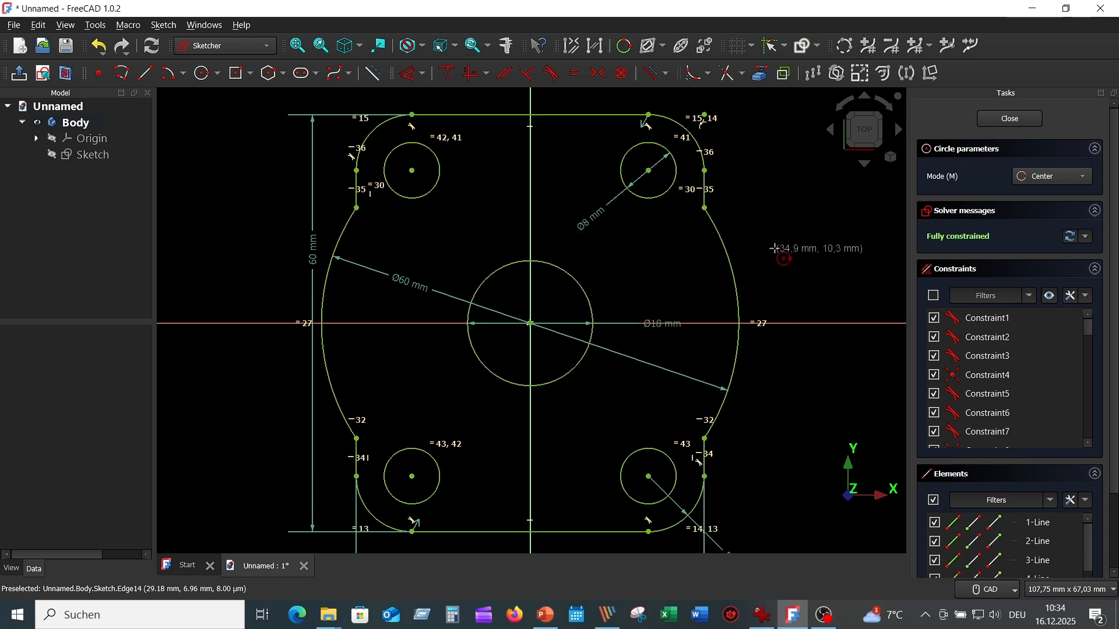
pyautogui.rightClick(809, 199)
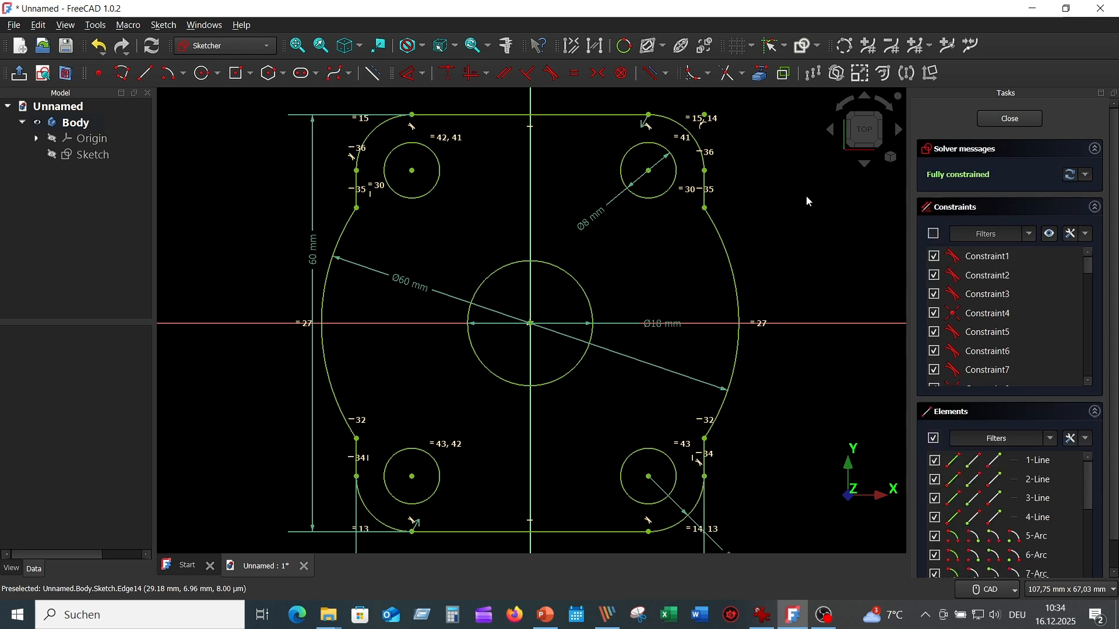
pyautogui.click(1011, 119)
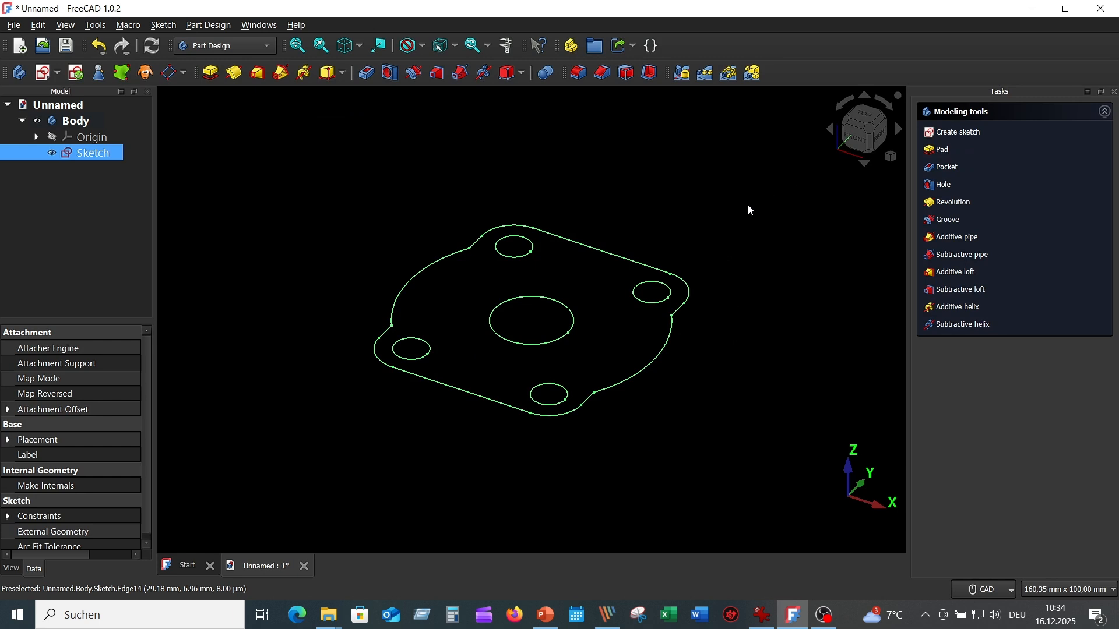
# Step: Following the reference drawing, pad the flange sketch to a thickness of 8 mm and show it in isometric view
pyautogui.click(767, 624)
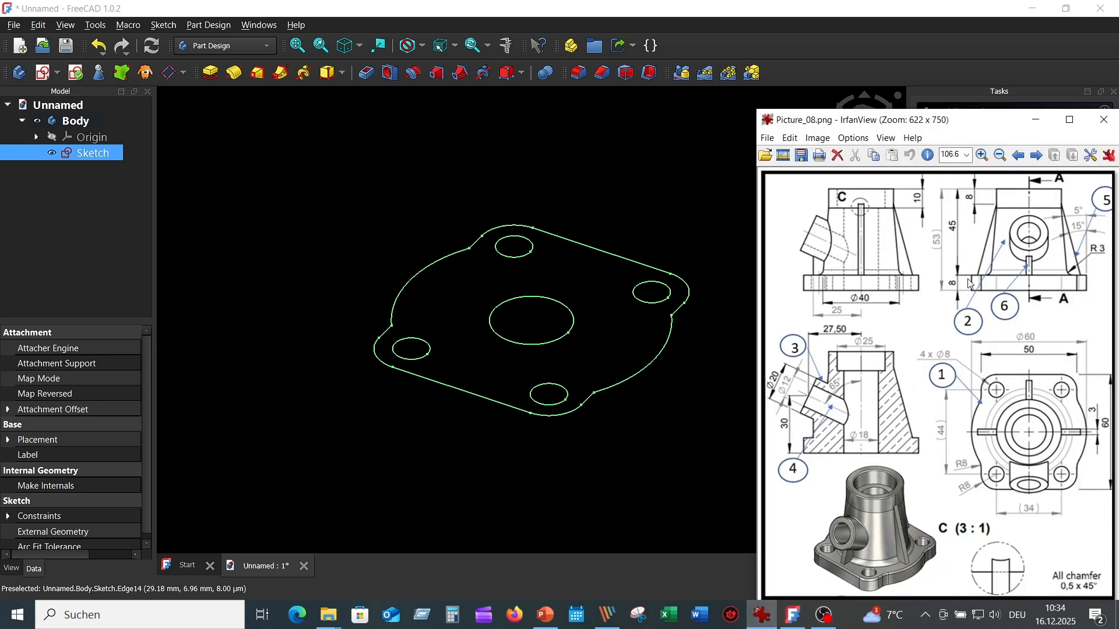
pyautogui.click(691, 210)
pyautogui.click(105, 153)
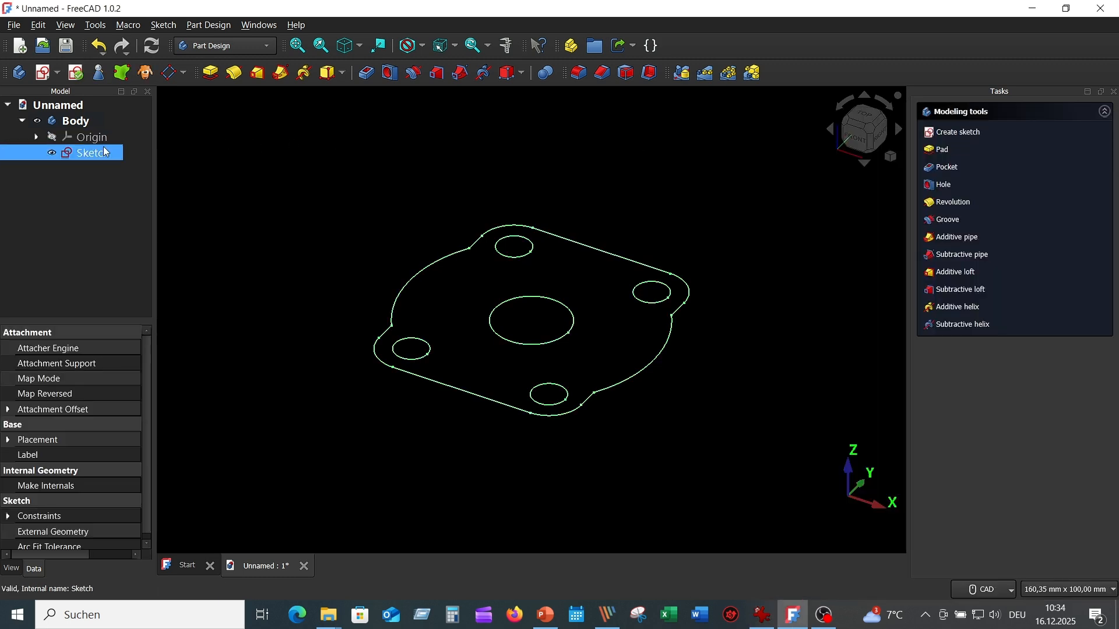
pyautogui.click(211, 73)
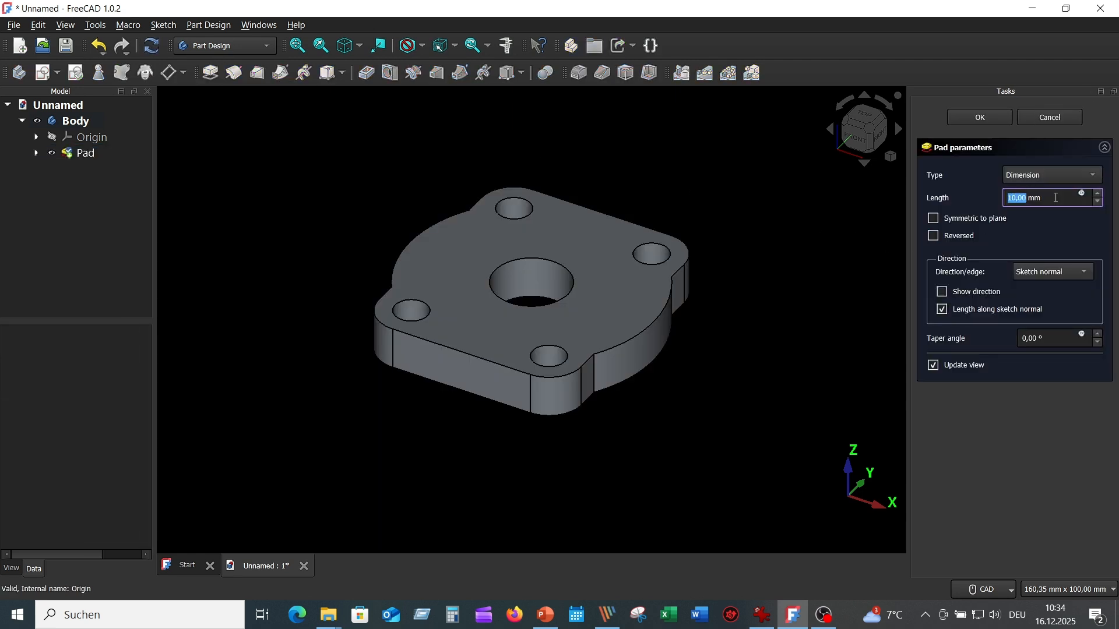
pyautogui.write('8')
pyautogui.click(992, 118)
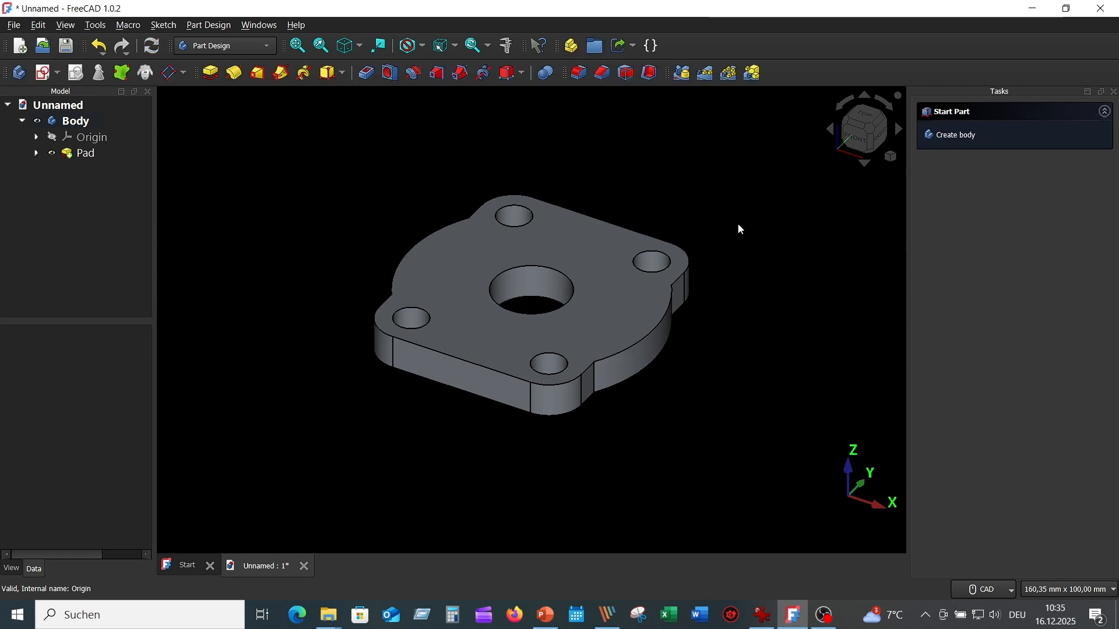
pyautogui.press('0')
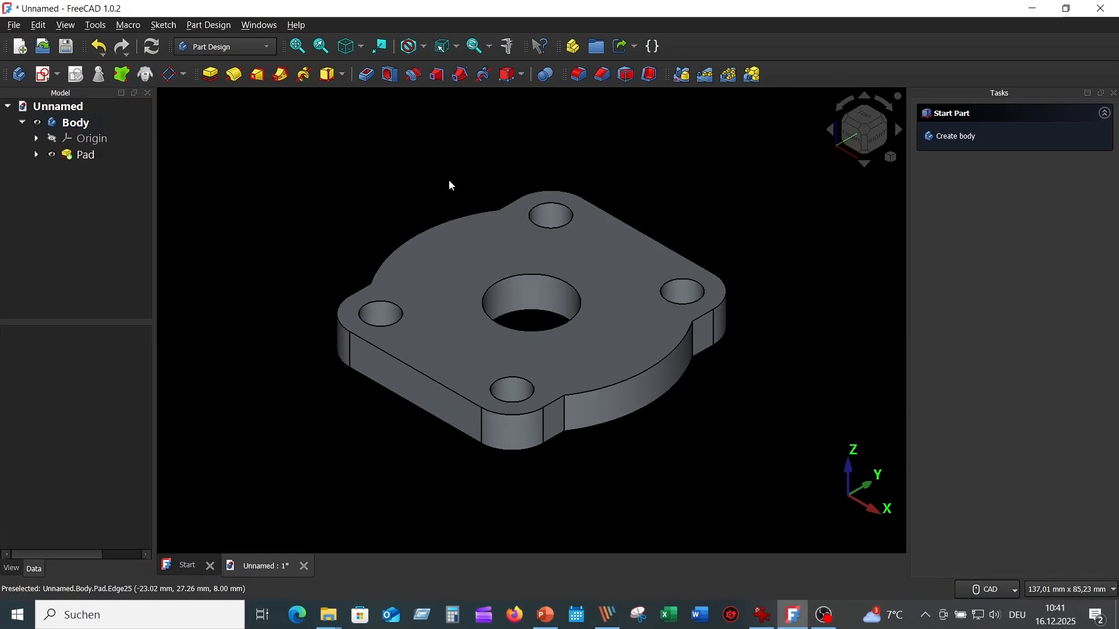
# Step: Check the reference drawing, start a new sketch on the XZ plane, and show the flange in section view
pyautogui.click(761, 615)
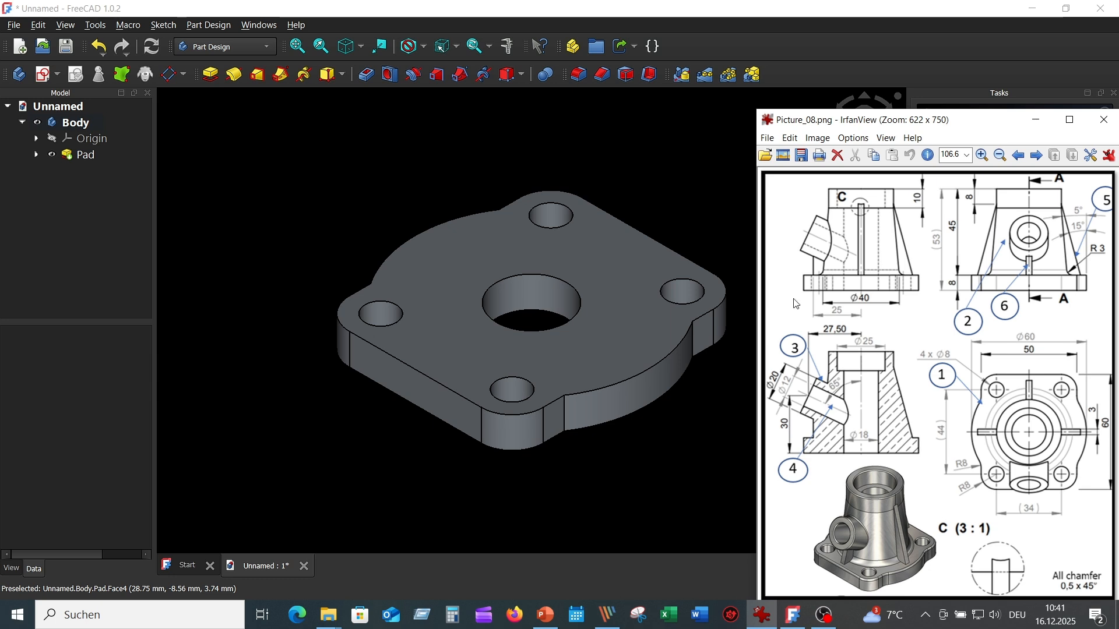
pyautogui.click(327, 174)
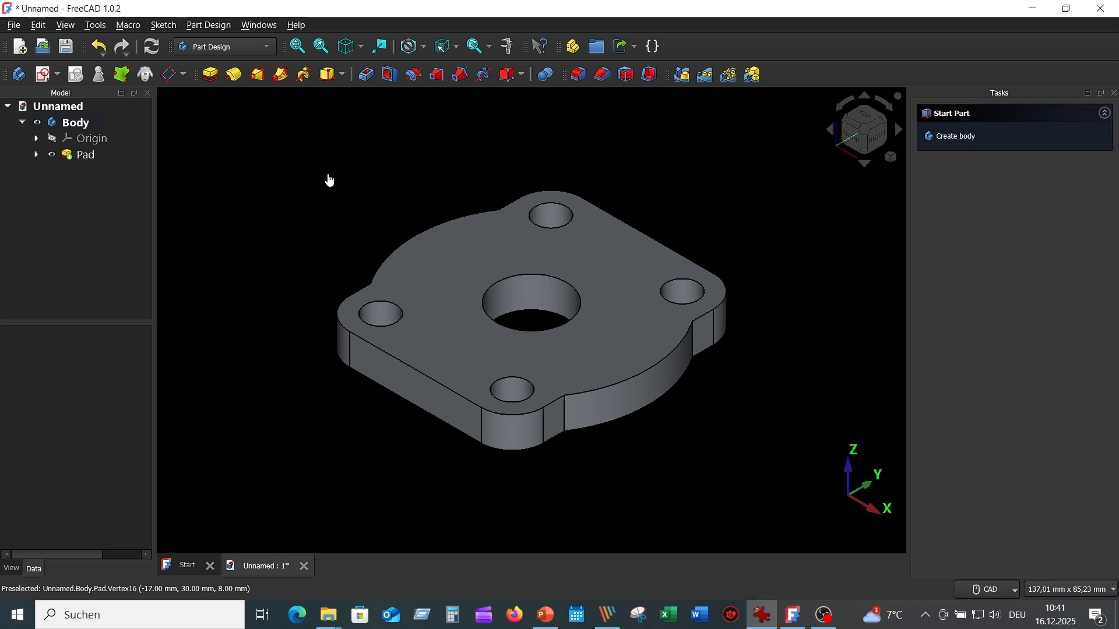
pyautogui.click(46, 76)
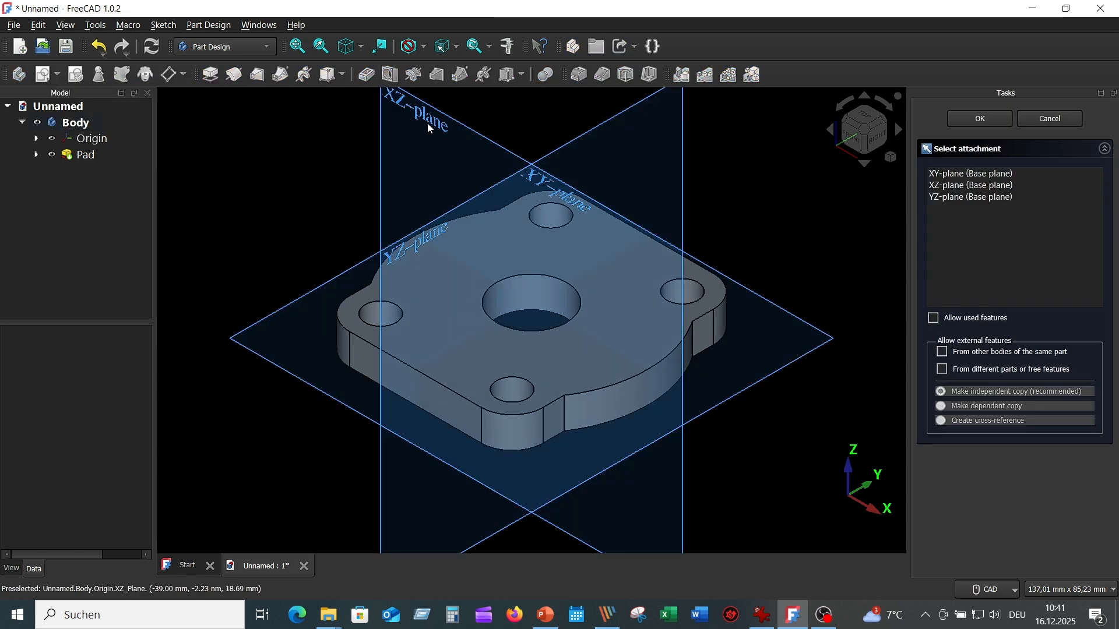
pyautogui.click(425, 117)
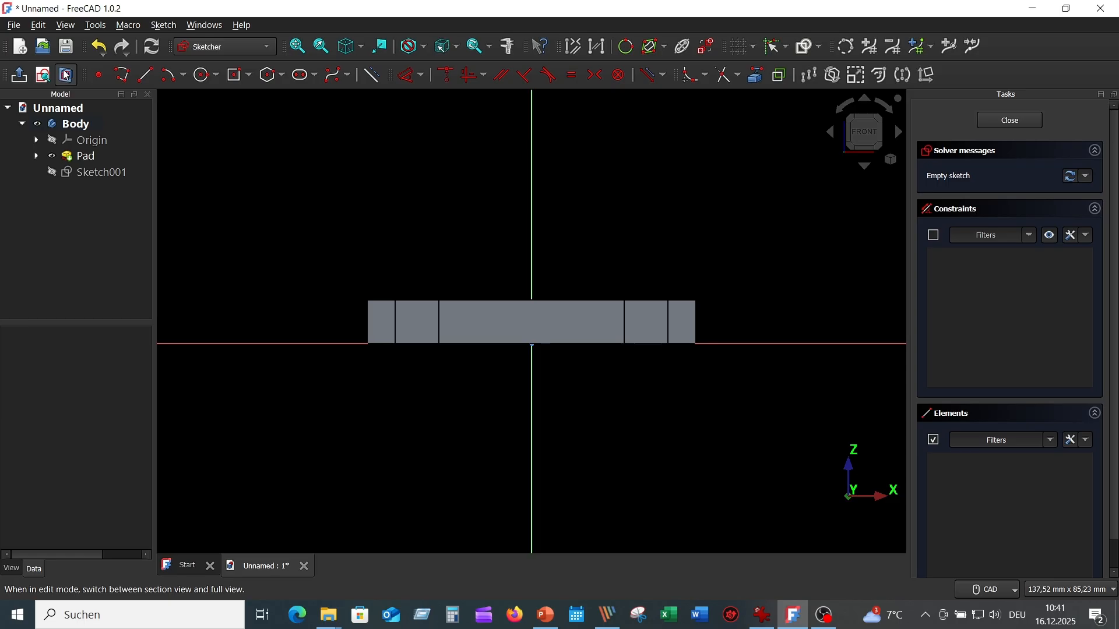
# Step: Project the flange's upper edges at the bore and on the positive X side into the sketch as external geometry
pyautogui.click(755, 78)
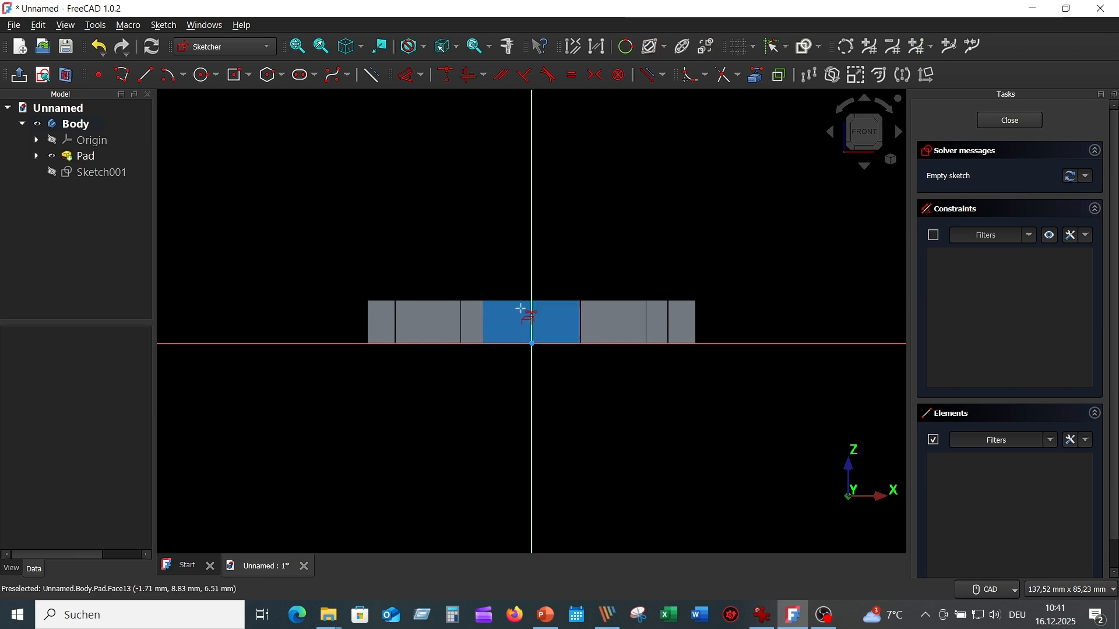
pyautogui.click(558, 301)
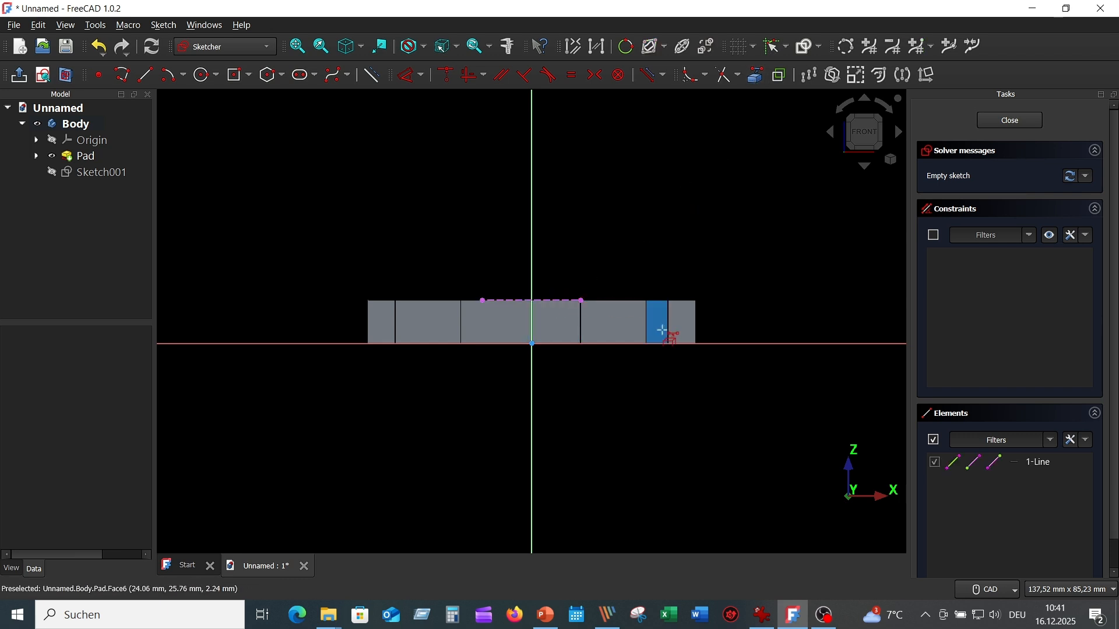
pyautogui.click(623, 300)
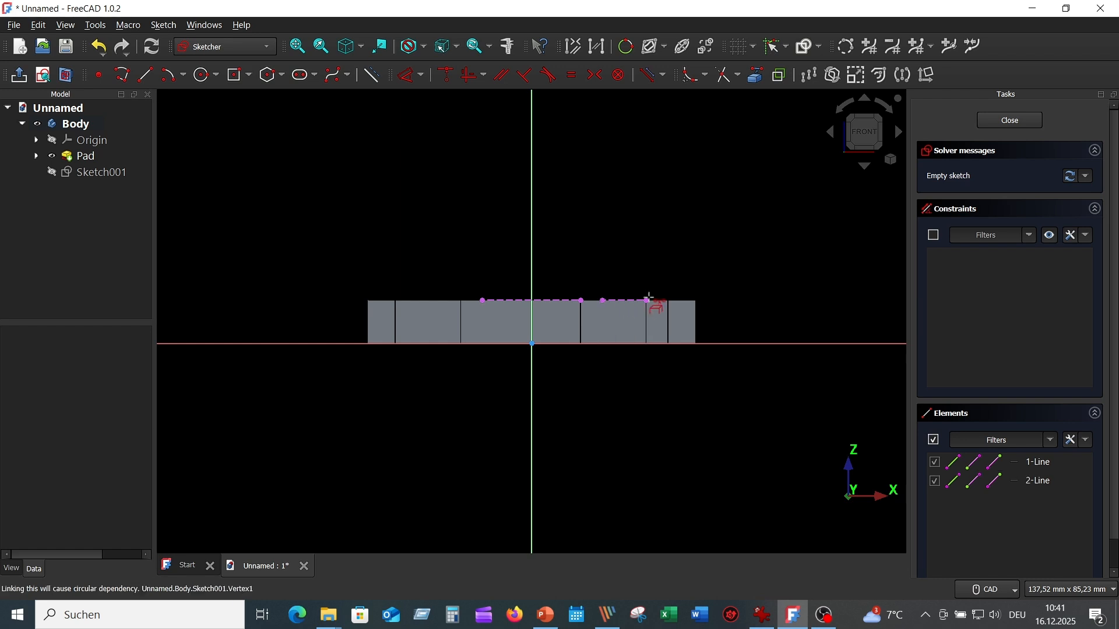
pyautogui.click(682, 301)
pyautogui.click(657, 300)
pyautogui.moveTo(616, 419); pyautogui.dragTo(609, 507, button='middle')
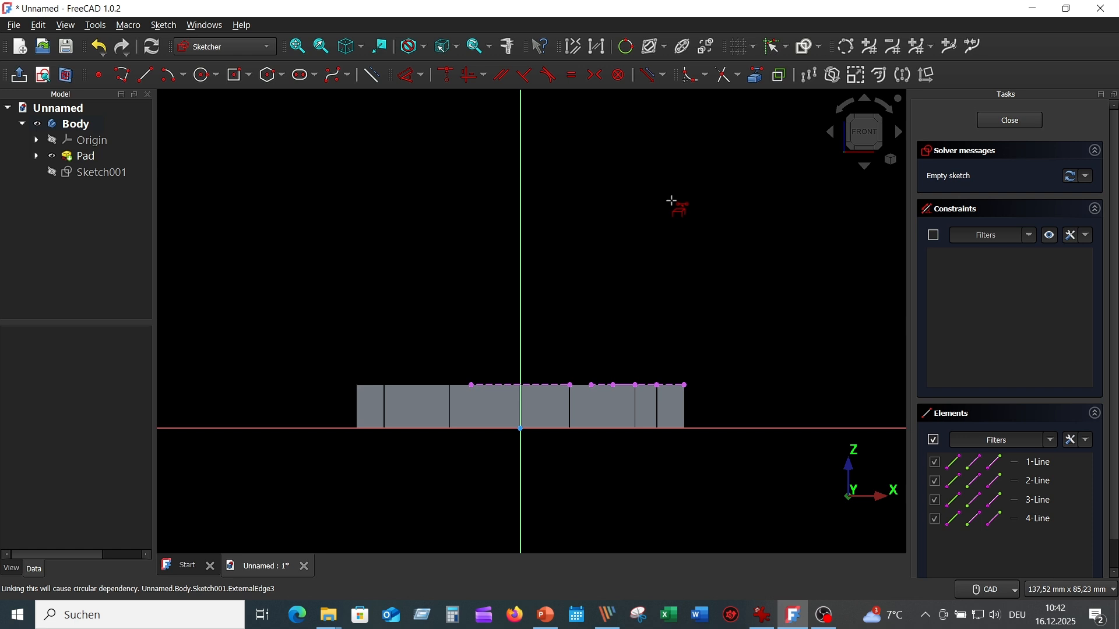
pyautogui.press('Escape')
# Step: Draw a closed stepped polyline profile about 44 mm high, from the bore's upper edge, with a slanted outer side and a base about 17.6 mm wide
pyautogui.click(129, 76)
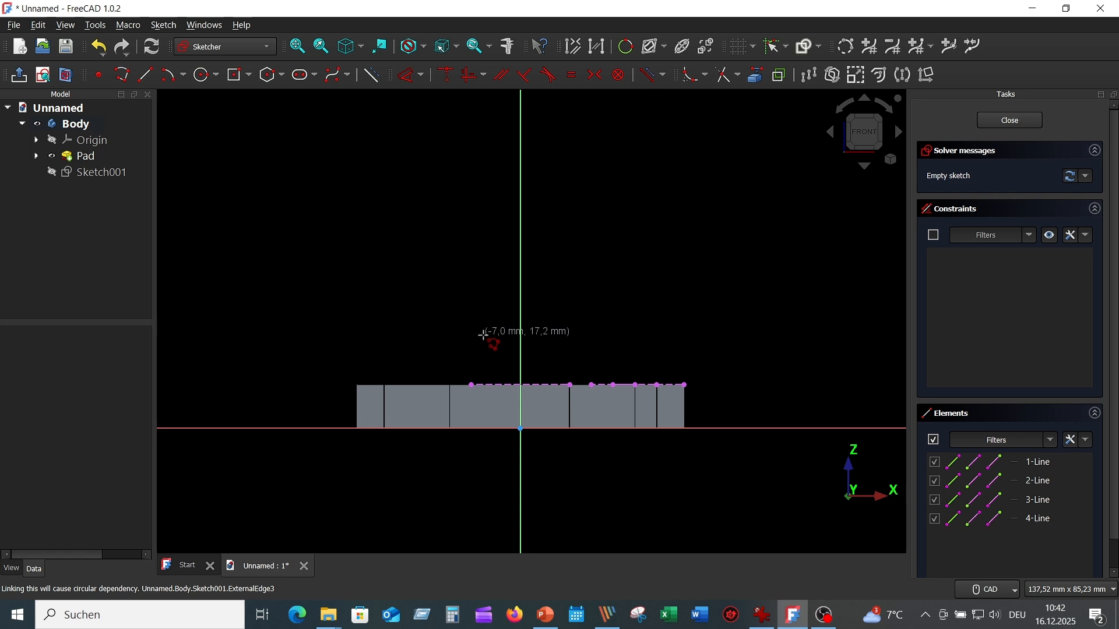
pyautogui.click(570, 384)
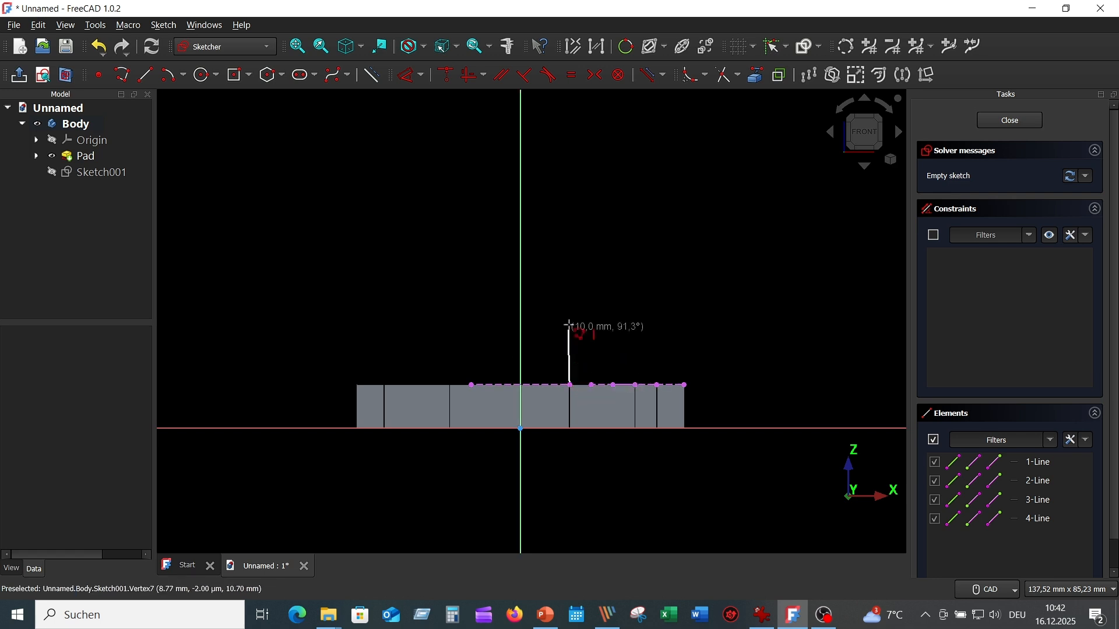
pyautogui.click(571, 189)
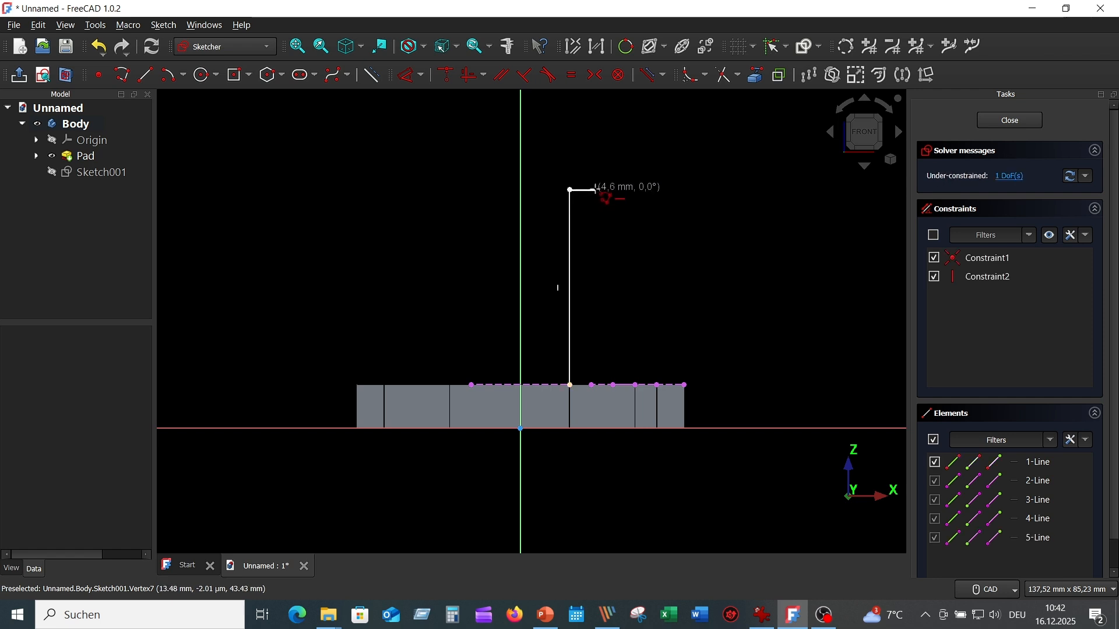
pyautogui.click(595, 189)
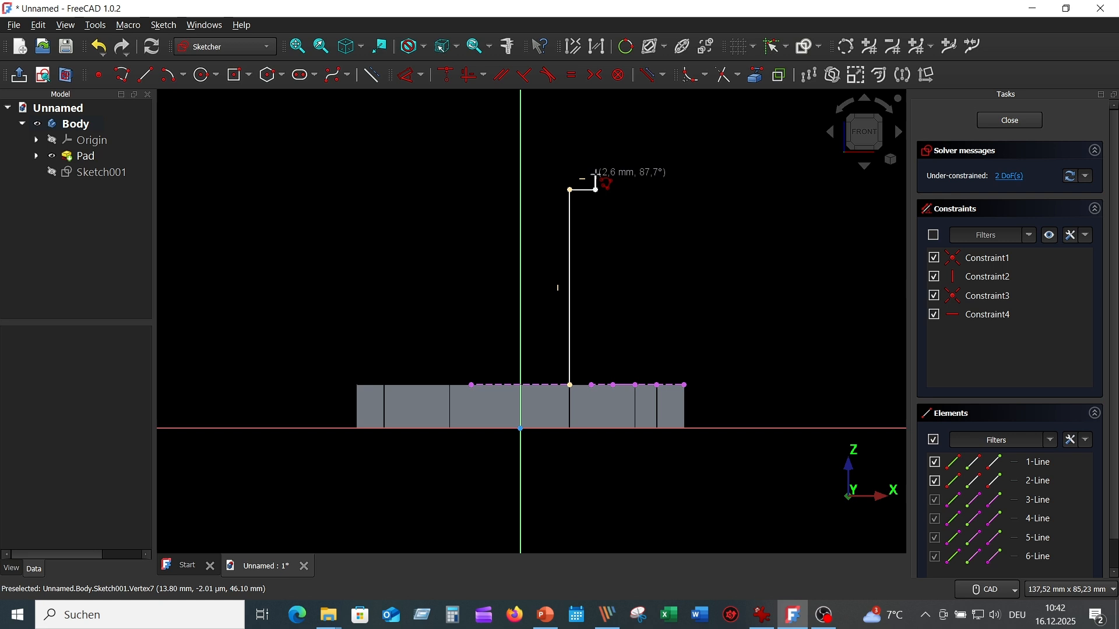
pyautogui.click(595, 143)
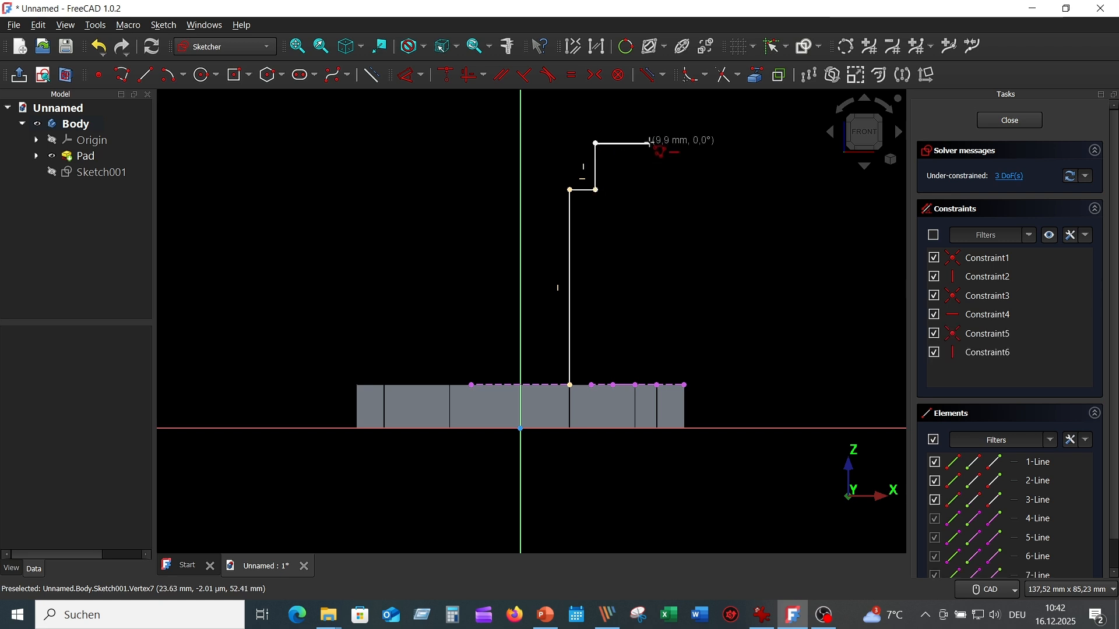
pyautogui.click(650, 143)
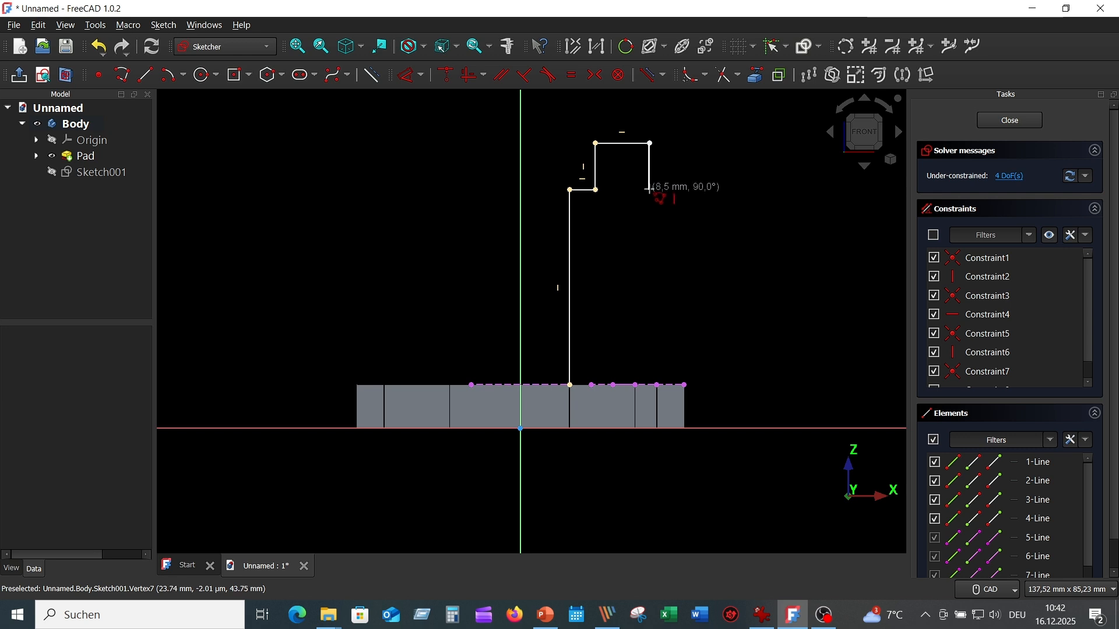
pyautogui.click(650, 189)
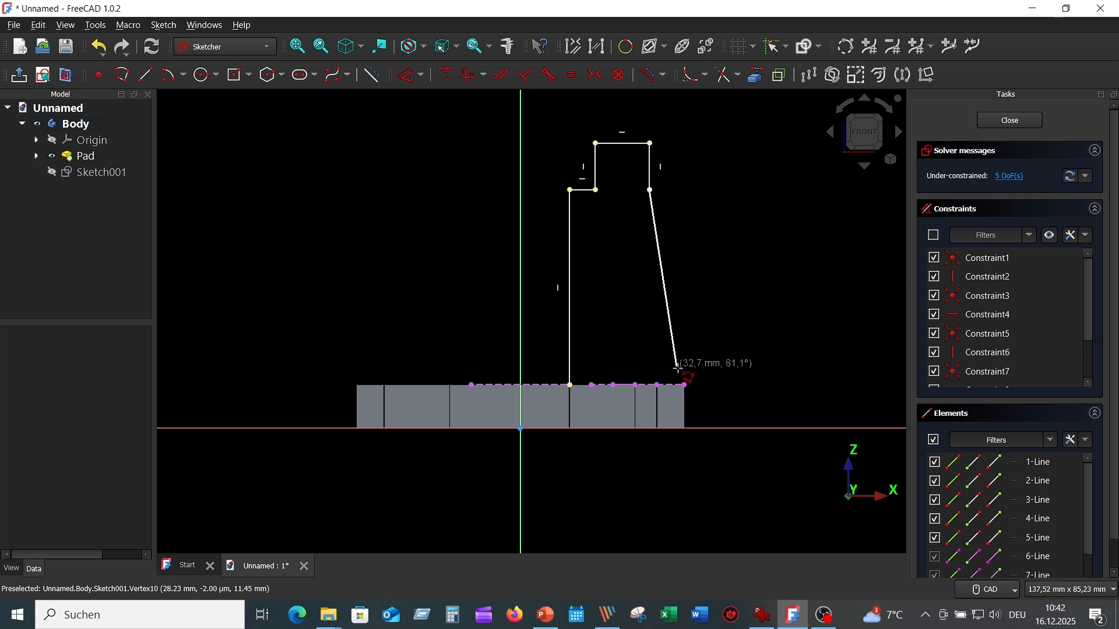
pyautogui.click(666, 384)
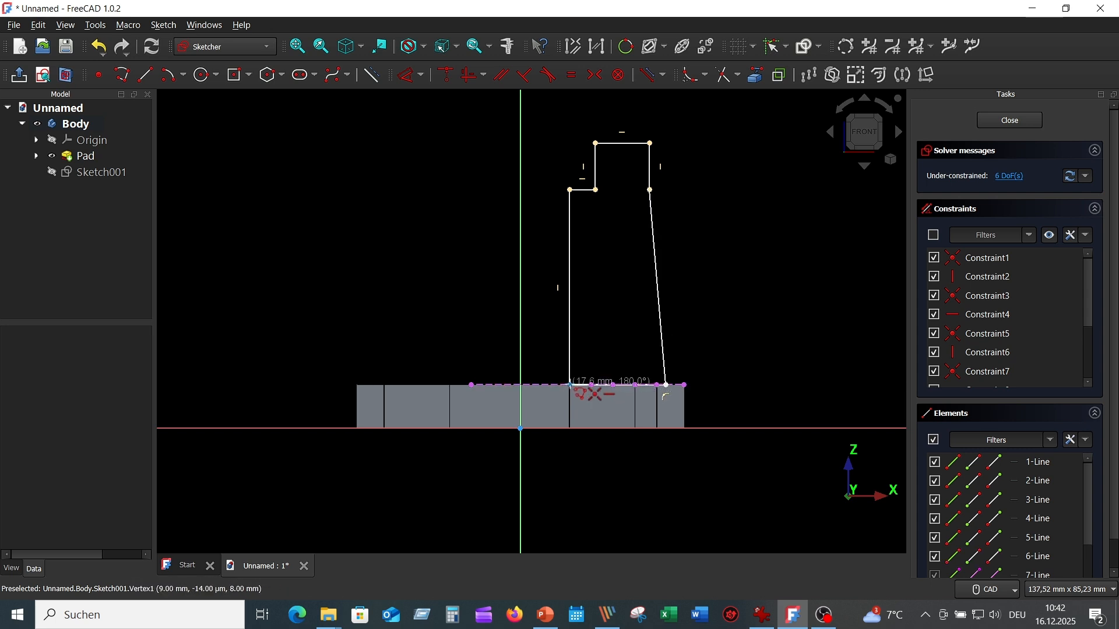
pyautogui.click(570, 384)
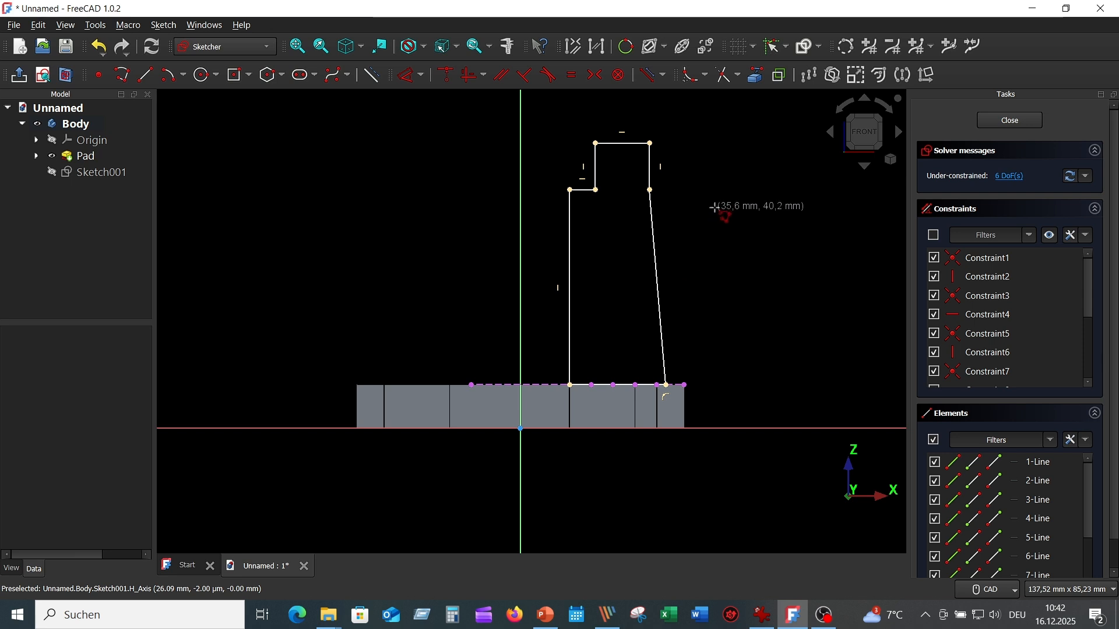
pyautogui.rightClick(736, 150)
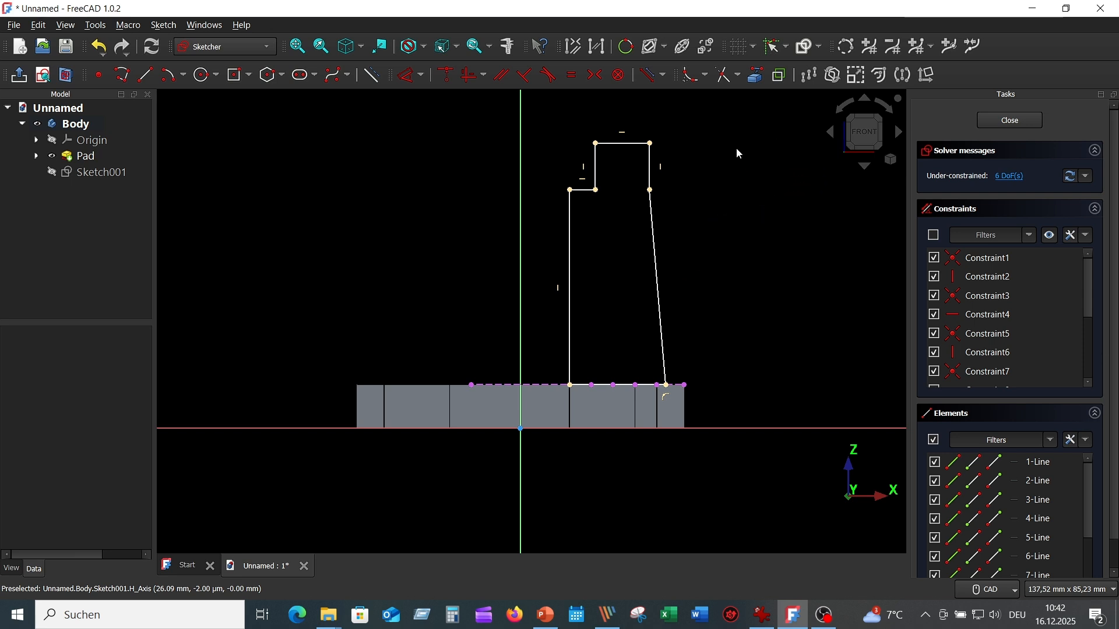
# Step: Constrain the two short vertical lines of the profile's upper collar to equal length
pyautogui.click(651, 163)
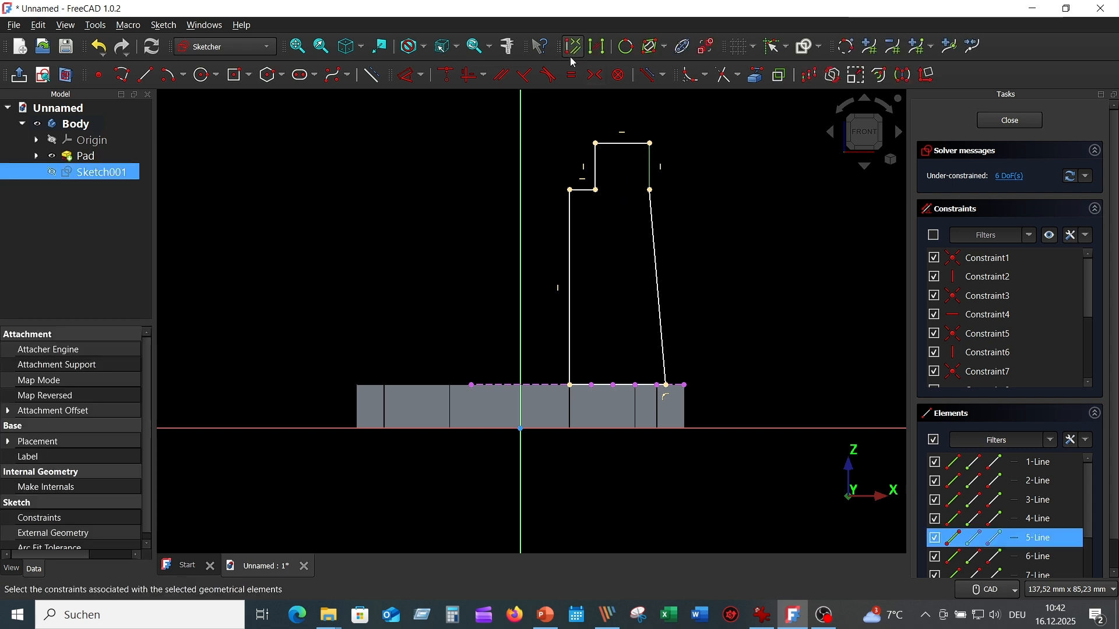
pyautogui.click(598, 166)
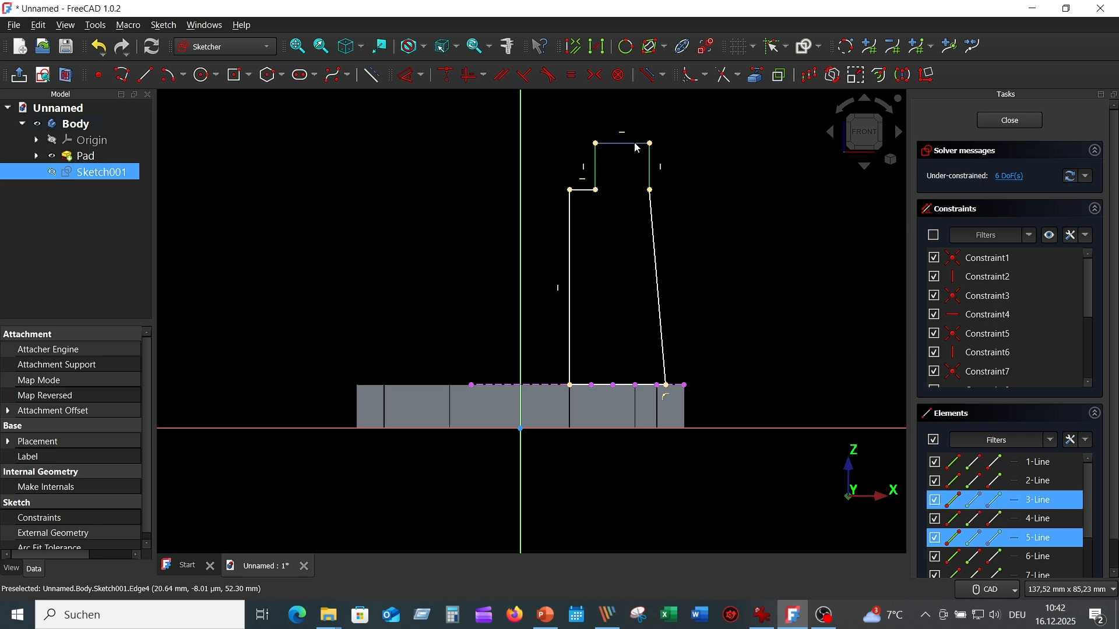
pyautogui.click(574, 75)
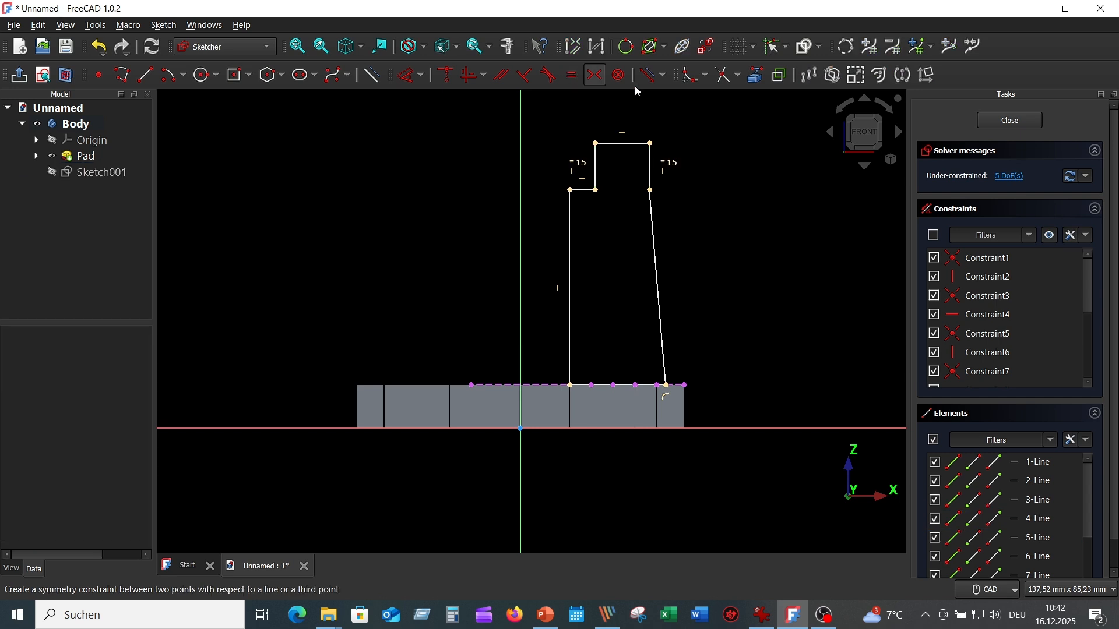
# Step: Following the reference drawing, dimension the height from the flange's upper face to the profile's uppermost line as 45 mm
pyautogui.click(769, 621)
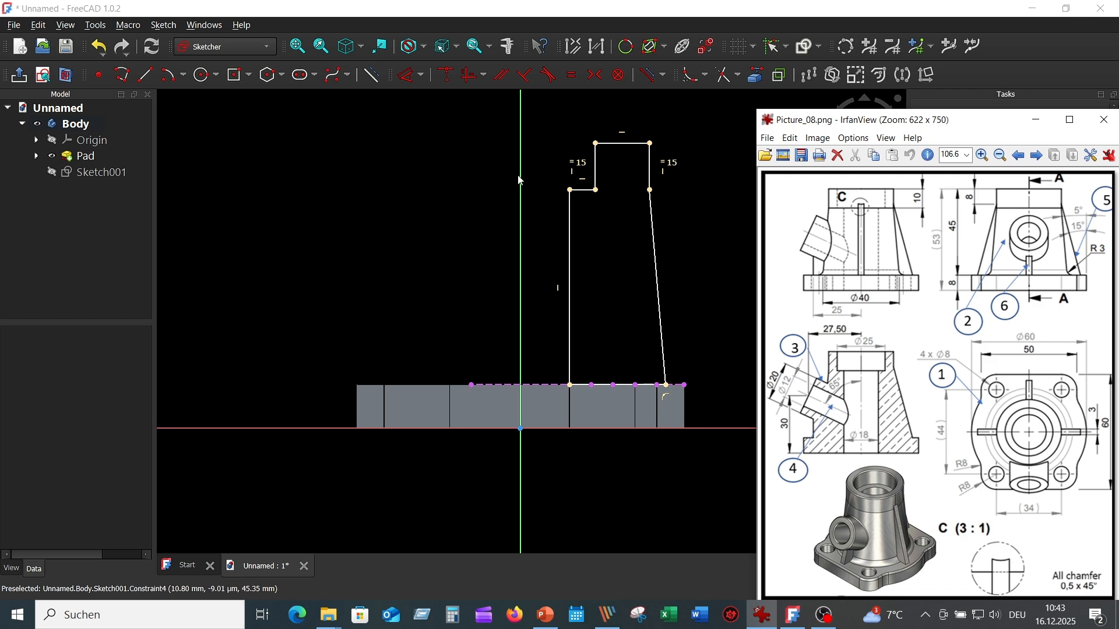
pyautogui.click(401, 127)
pyautogui.click(408, 77)
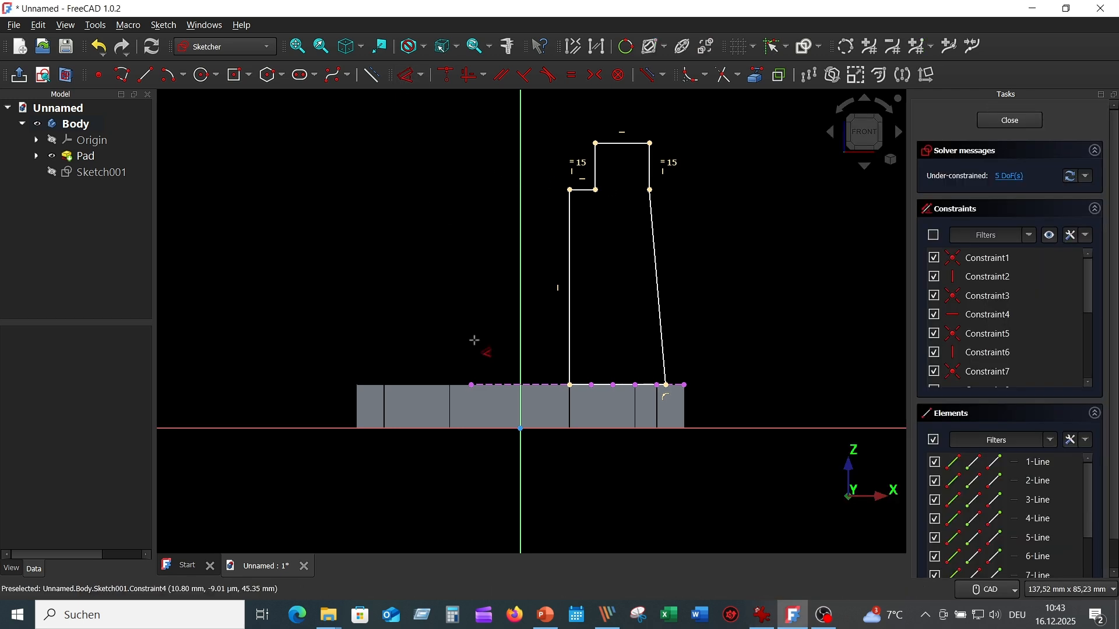
pyautogui.click(602, 385)
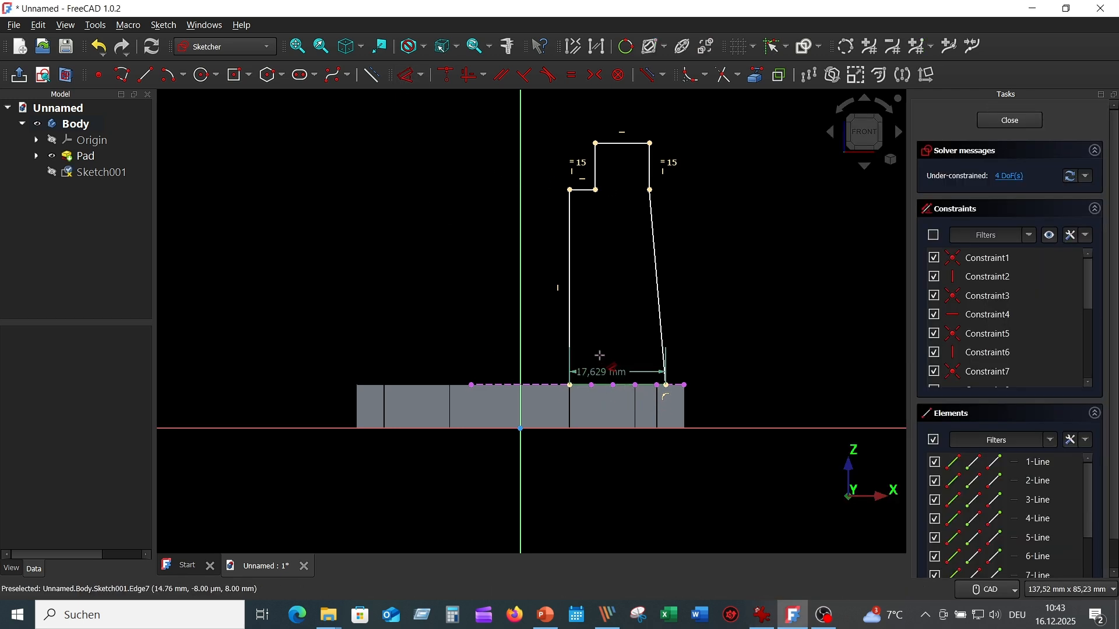
pyautogui.click(619, 149)
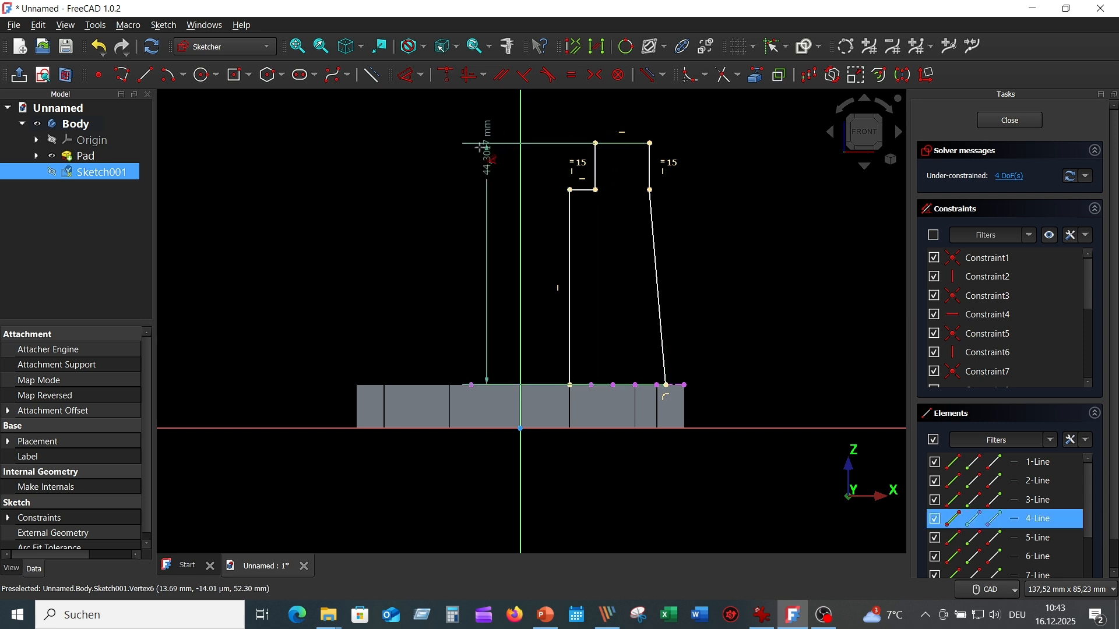
pyautogui.click(470, 234)
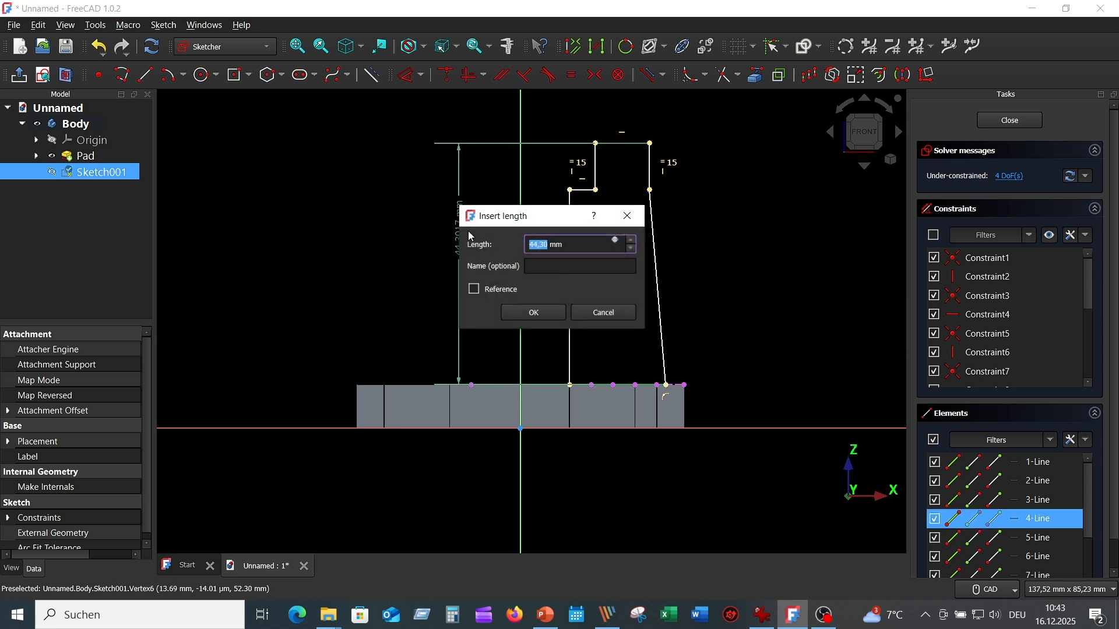
pyautogui.write('45')
pyautogui.press('Return')
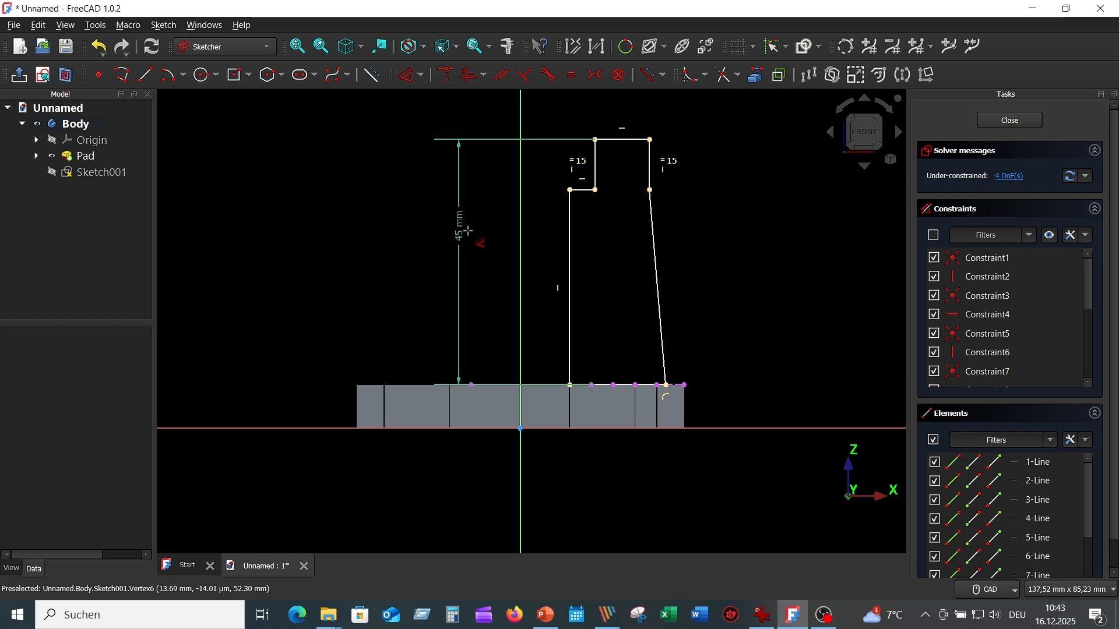
# Step: Dimension the outer vertical line of the profile's upper collar with a length of 10 mm
pyautogui.click(651, 165)
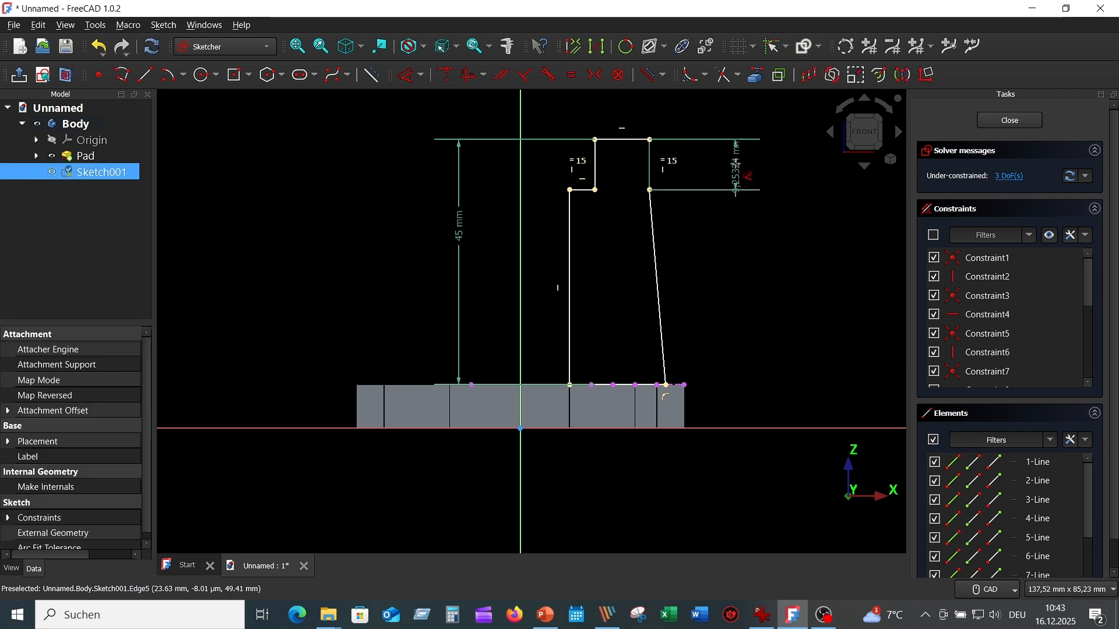
pyautogui.click(737, 165)
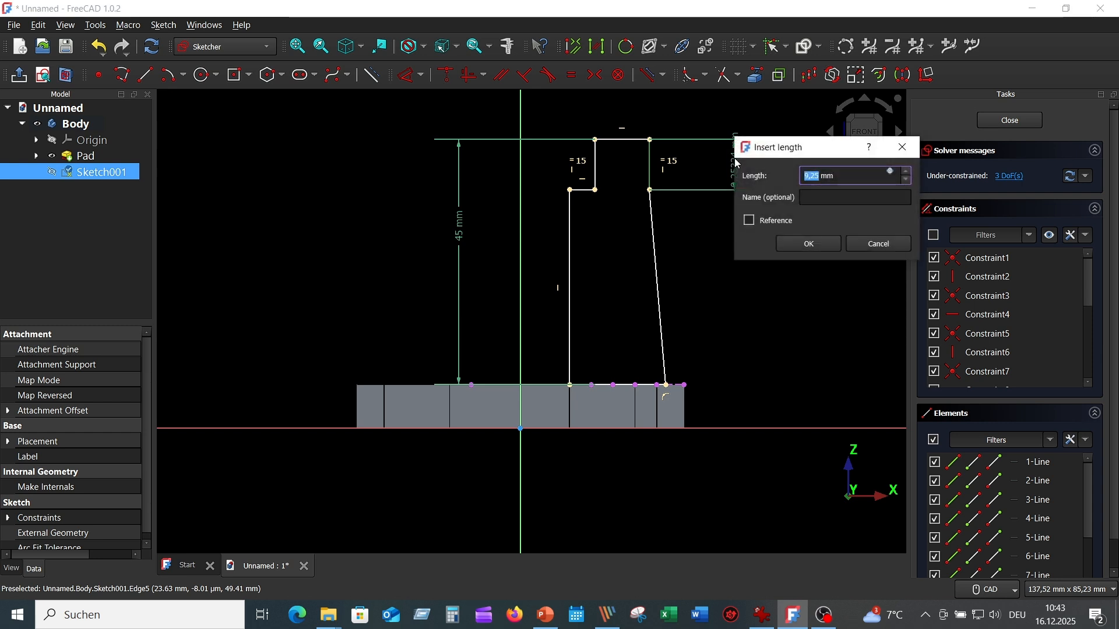
pyautogui.write('10')
pyautogui.press('Return')
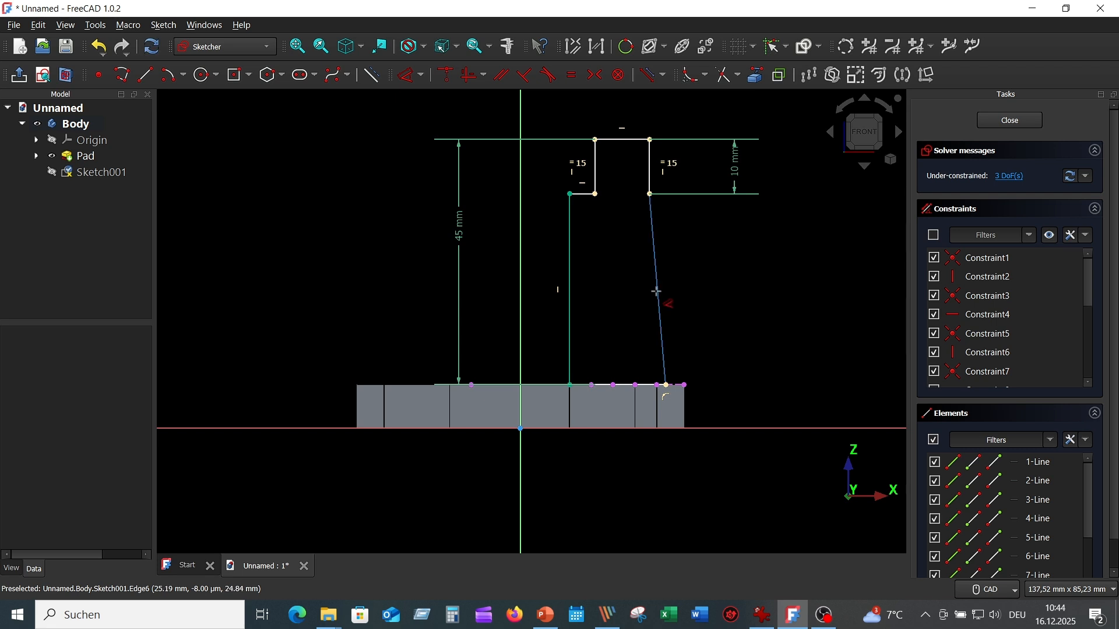
# Step: Constrain the angle between the profile's inner vertical line and its slanted outer side to 5°
pyautogui.click(569, 291)
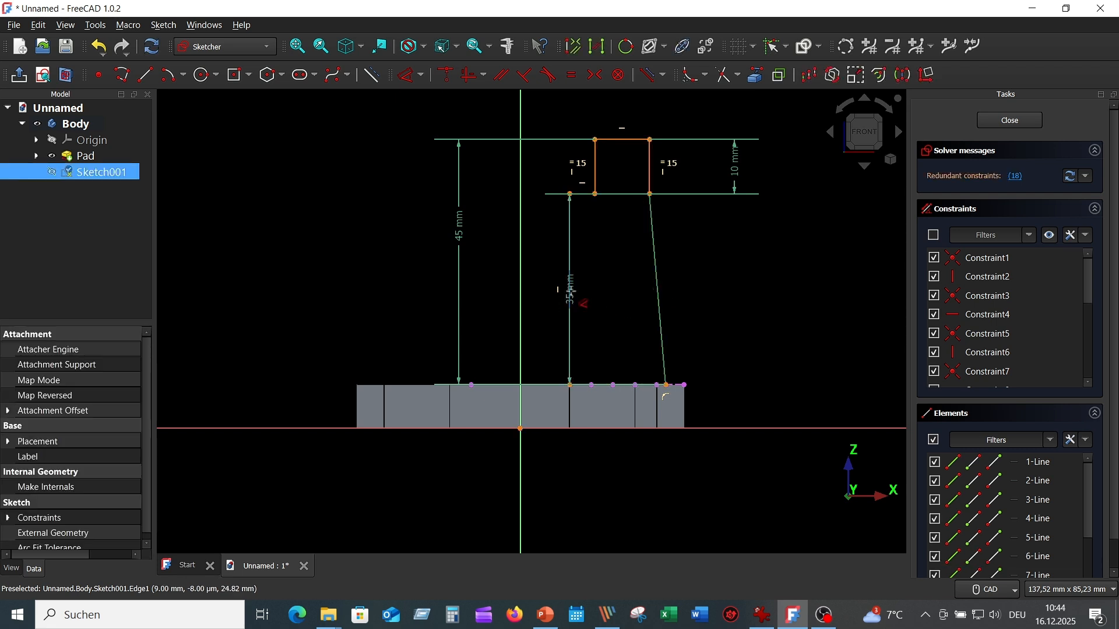
pyautogui.click(666, 395)
pyautogui.click(605, 322)
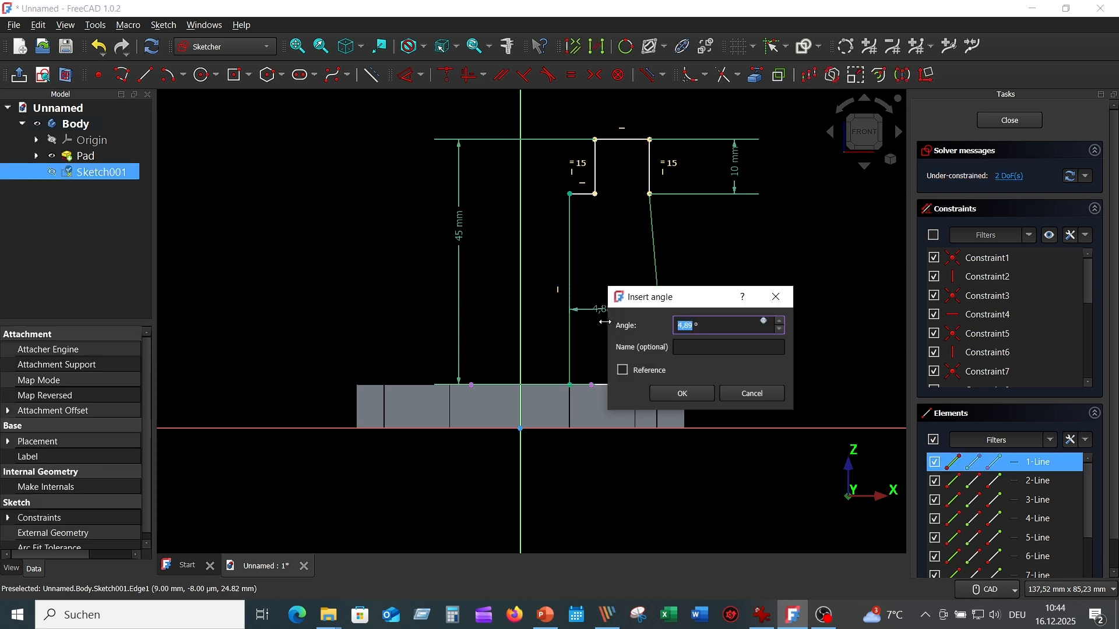
pyautogui.write('5')
pyautogui.press('Return')
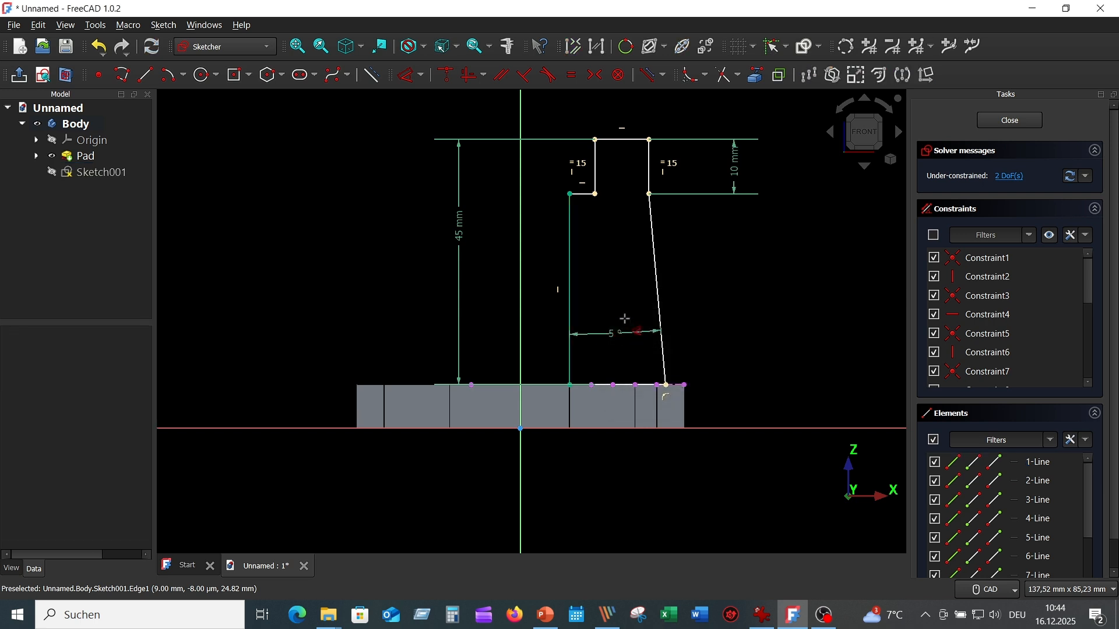
# Step: Following the reference drawing, dimension the collar's inner vertical line at 12.5 mm from the vertical axis
pyautogui.click(762, 615)
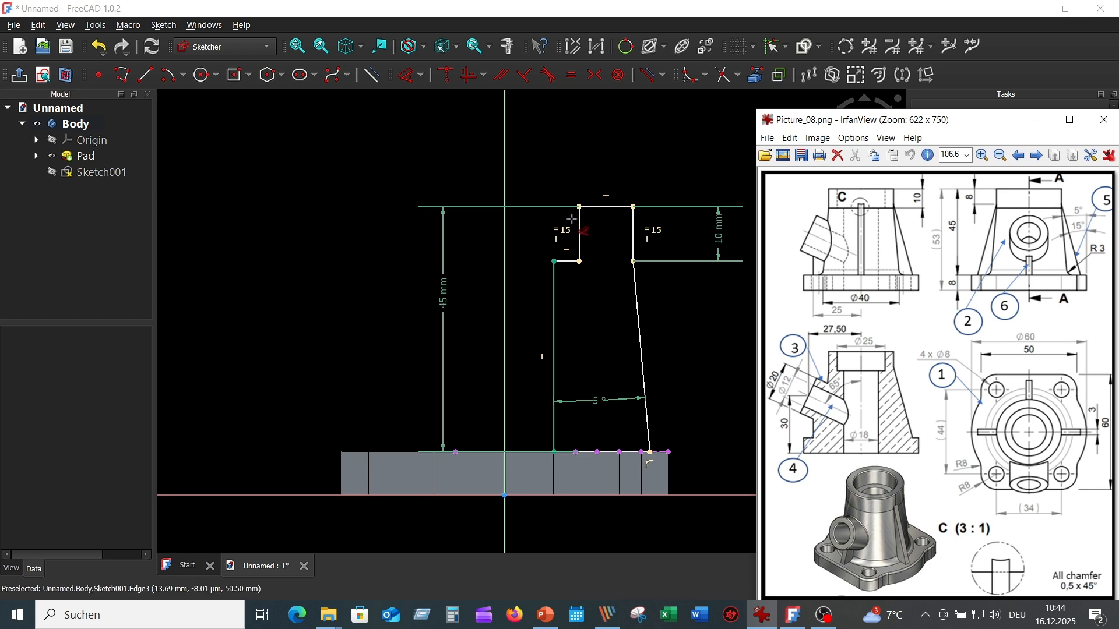
pyautogui.moveTo(581, 230); pyautogui.dragTo(524, 164)
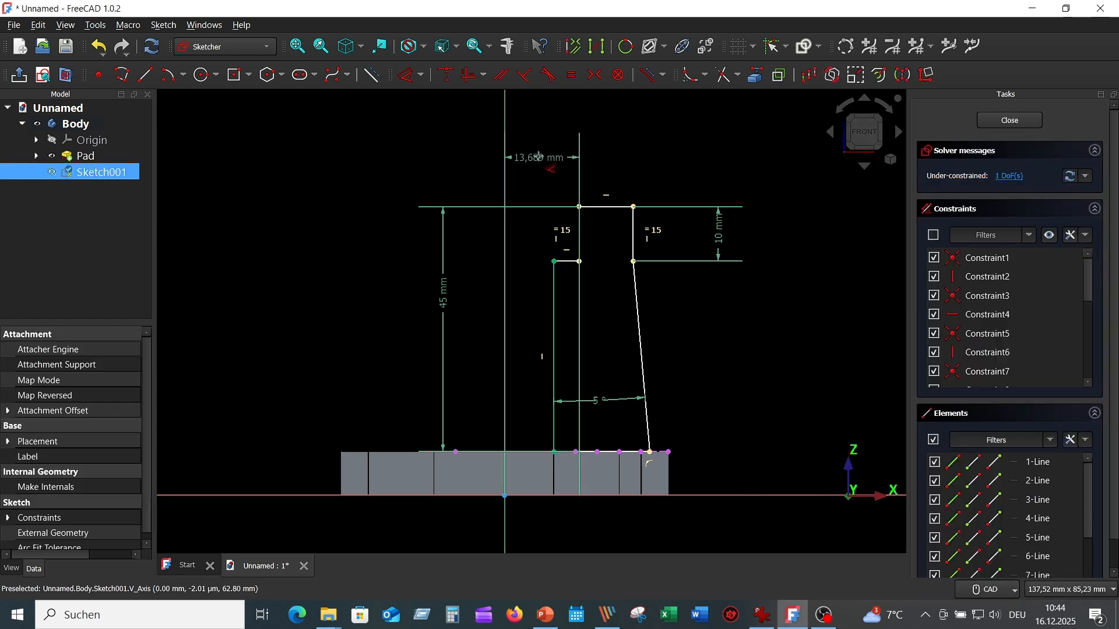
pyautogui.click(539, 157)
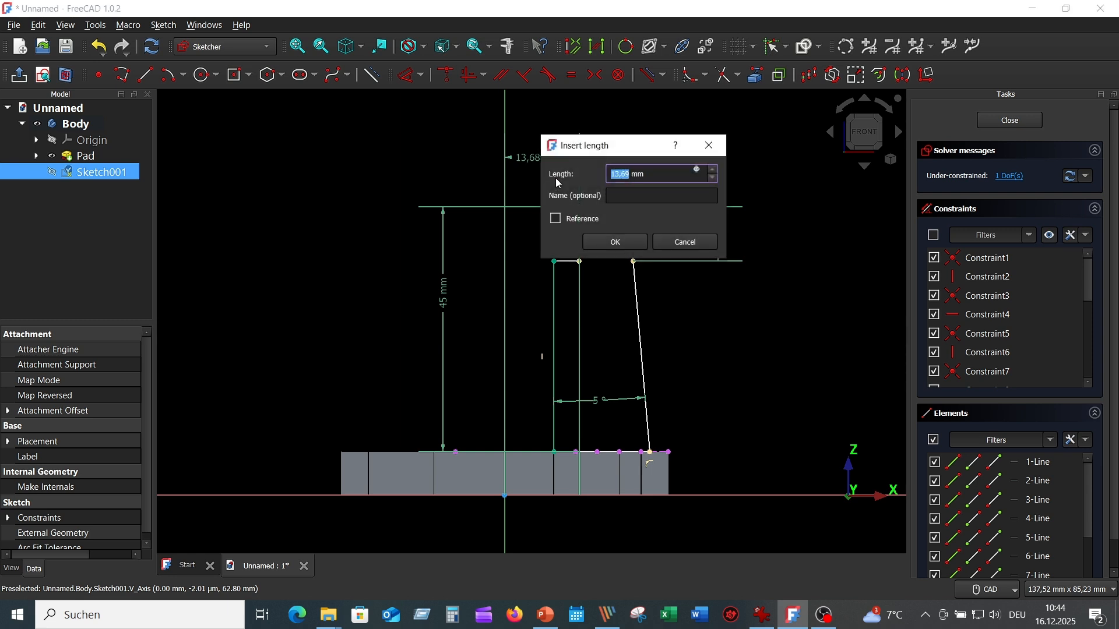
pyautogui.write('12')
pyautogui.press('Return')
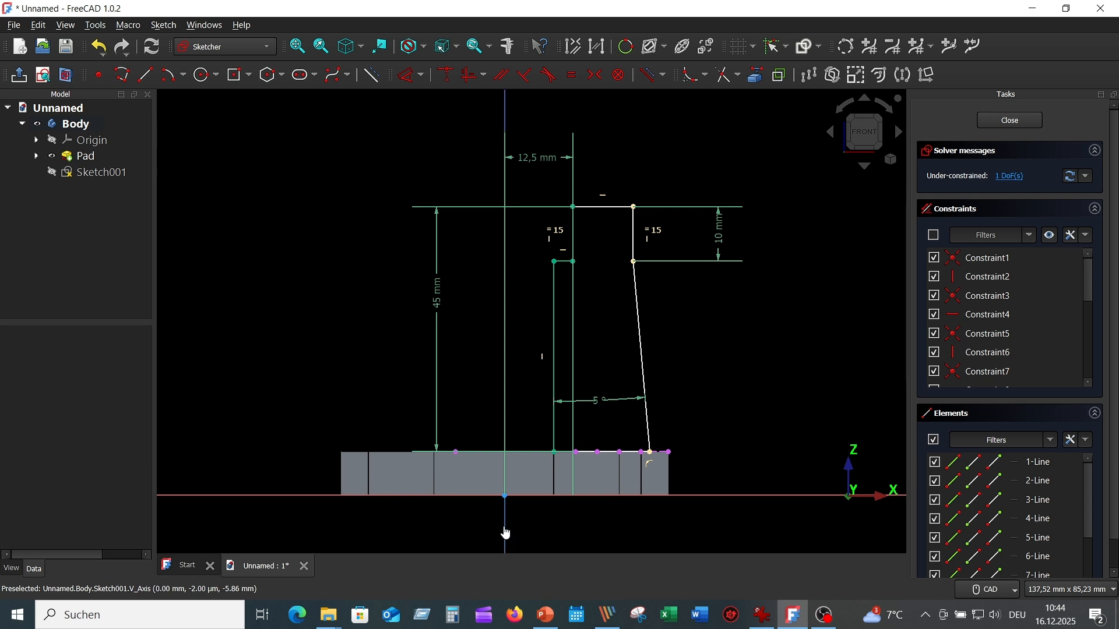
# Step: Dimension the horizontal distance from the vertical axis to the slanted side's lower endpoint as 20 mm
pyautogui.click(504, 531)
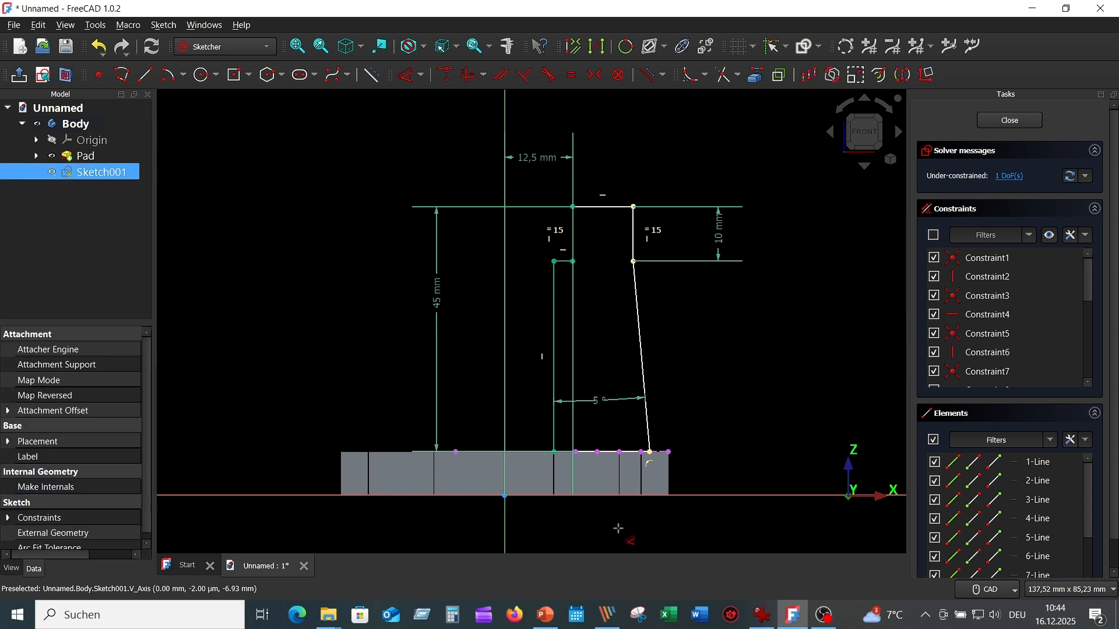
pyautogui.click(648, 460)
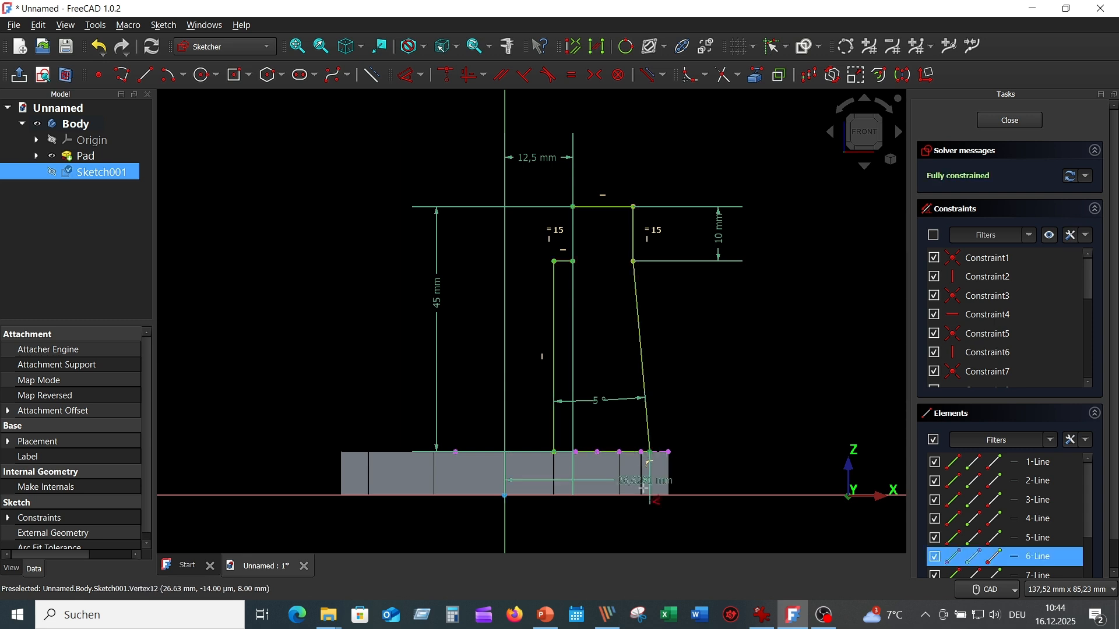
pyautogui.click(566, 521)
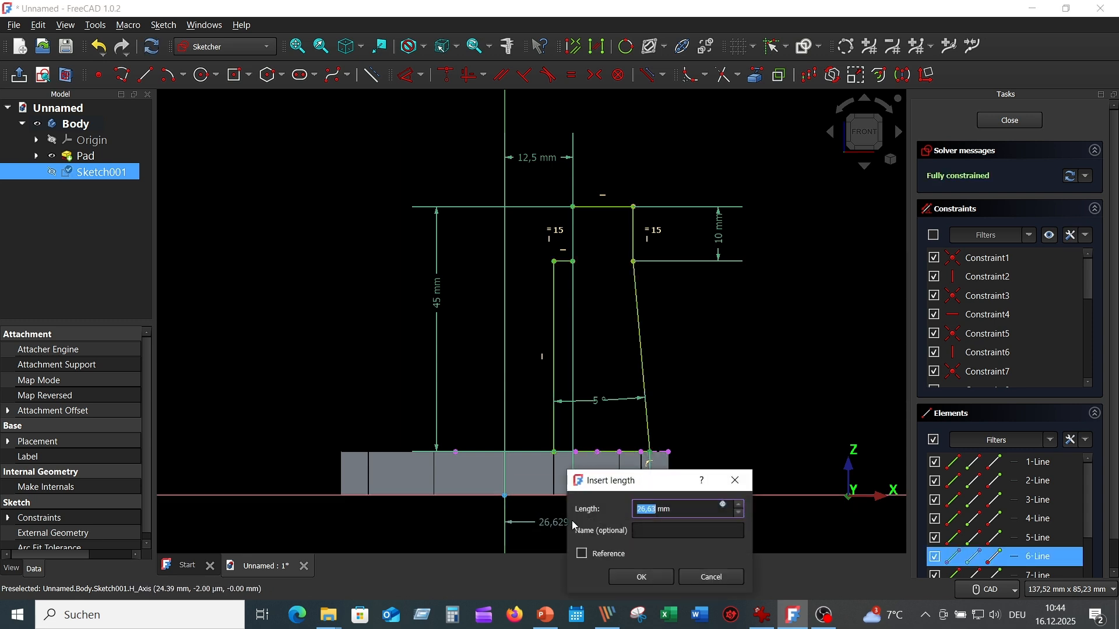
pyautogui.write('20')
pyautogui.press('Return')
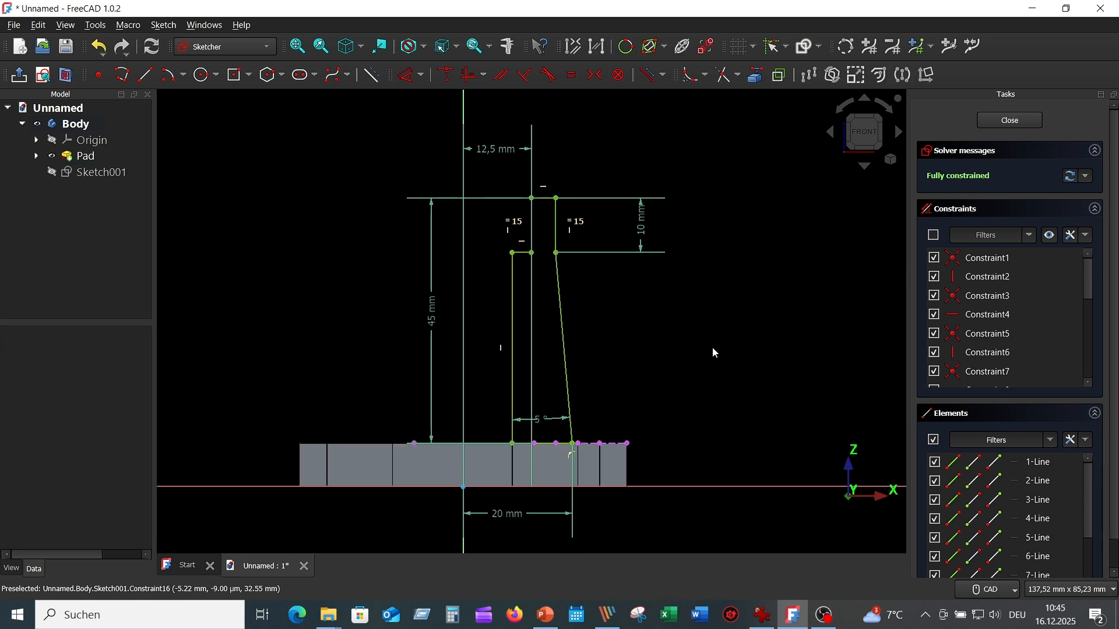
# Step: Close the profile sketch and revolve it 360° about the vertical sketch axis to form the conical body
pyautogui.click(1010, 120)
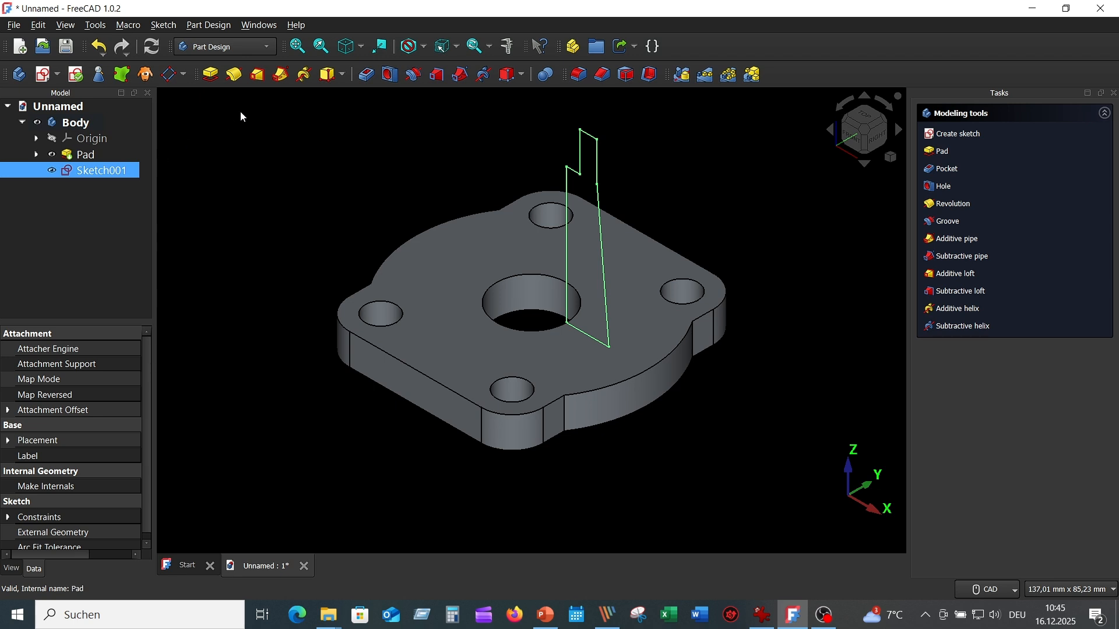
pyautogui.click(234, 75)
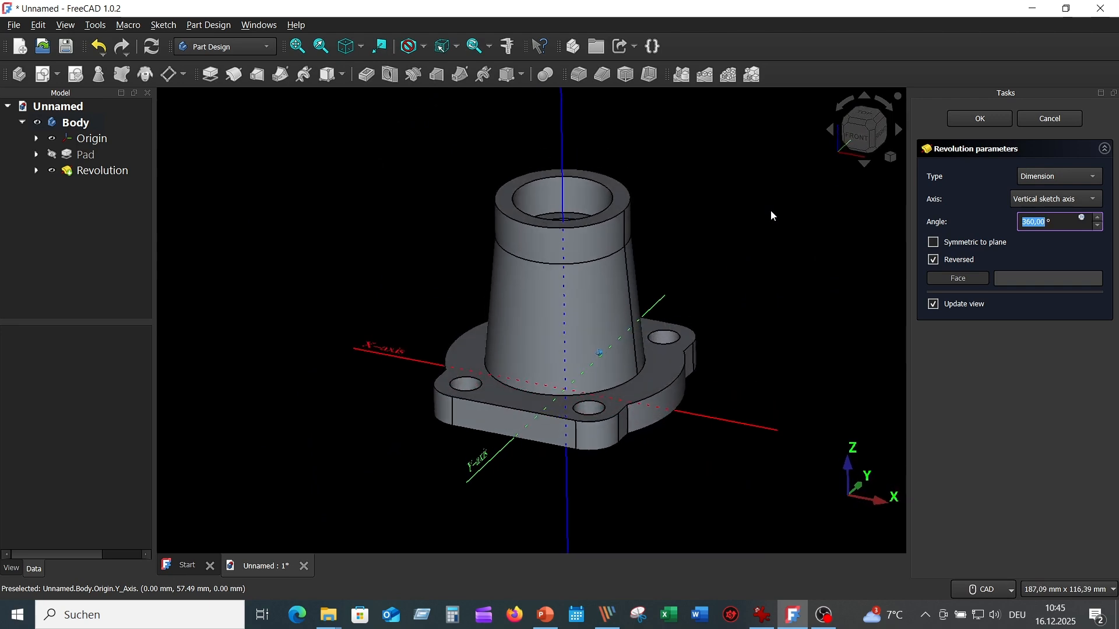
pyautogui.click(982, 119)
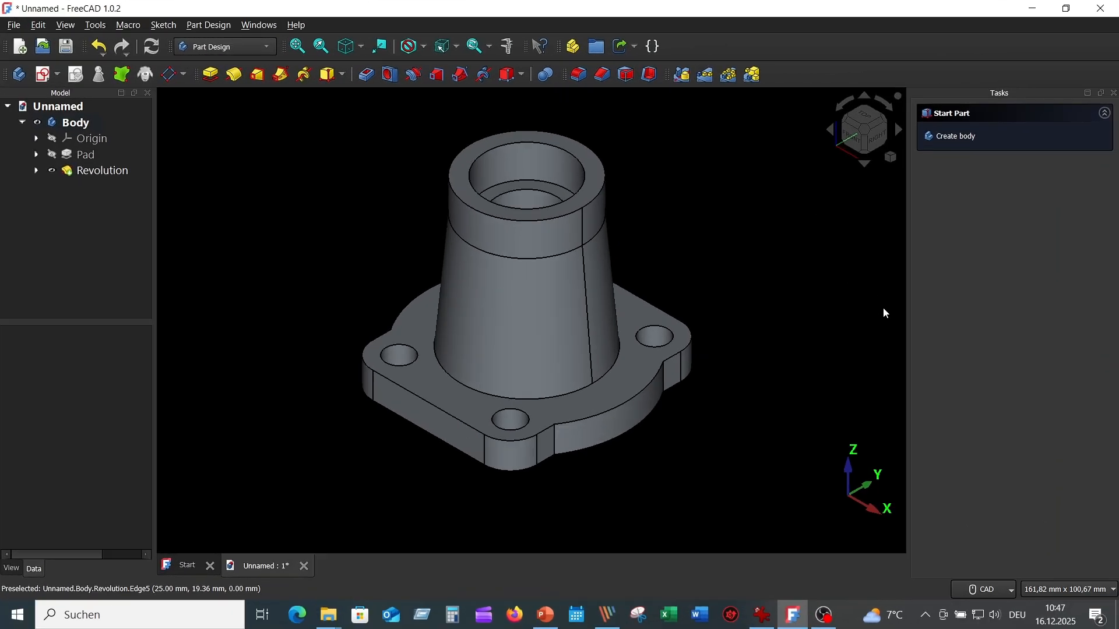
# Step: Consult the reference drawing for the side nozzle, and start a new sketch on the YZ-plane with the section view enabled
pyautogui.click(762, 615)
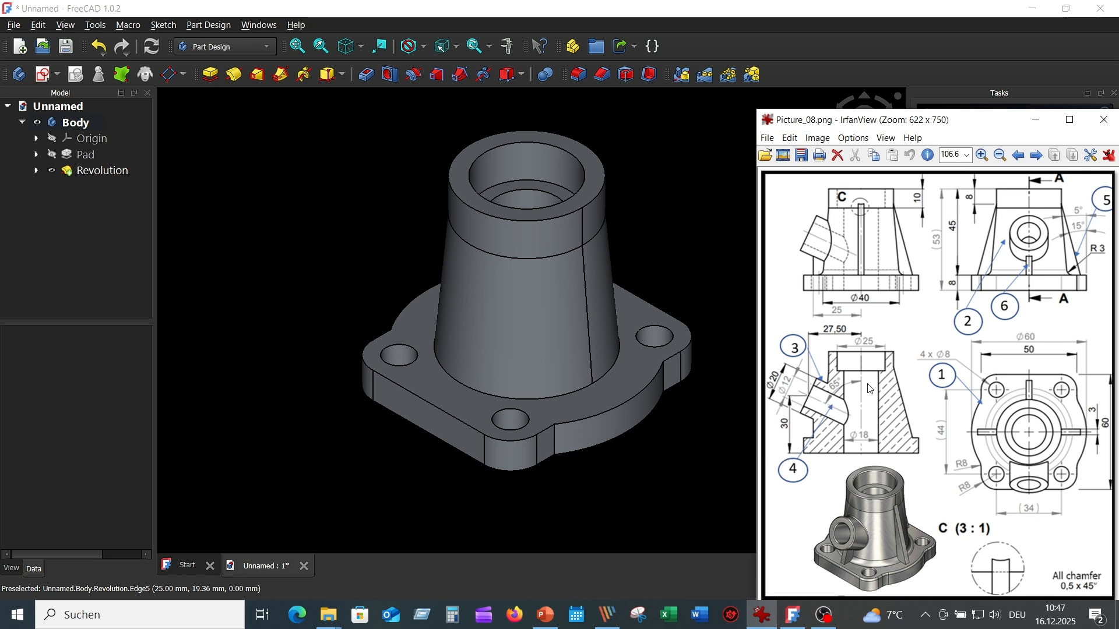
pyautogui.click(695, 179)
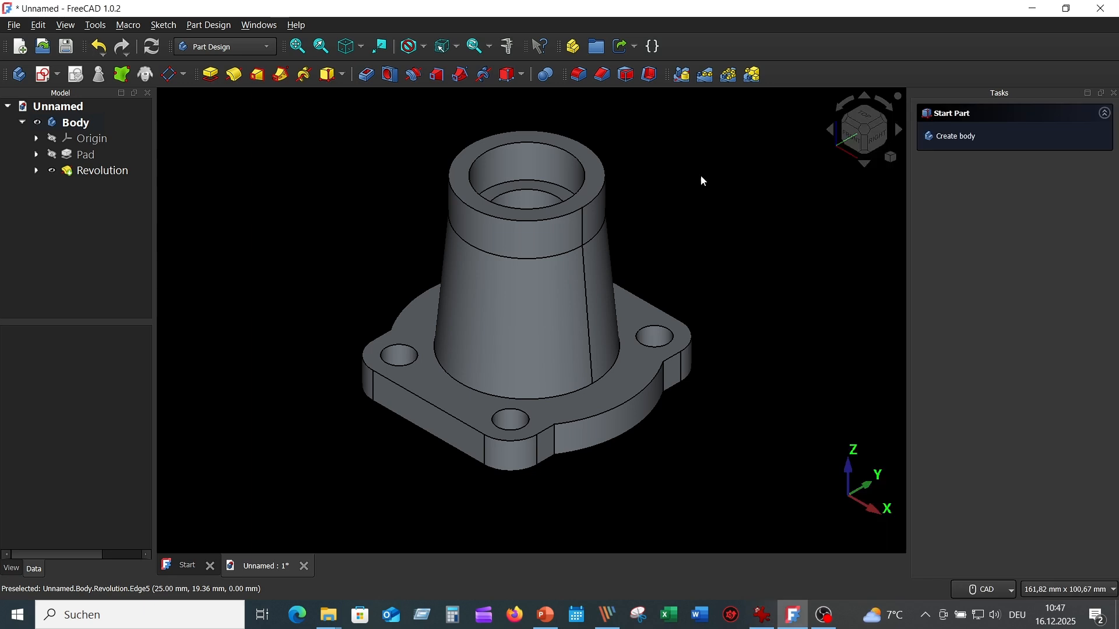
pyautogui.click(48, 75)
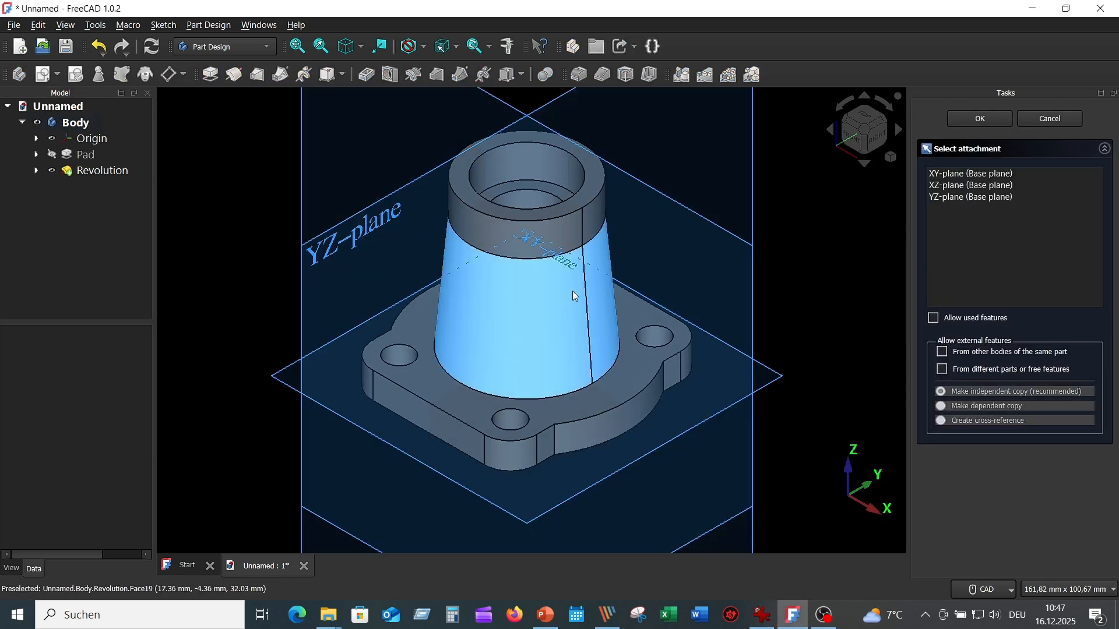
pyautogui.moveTo(664, 280); pyautogui.dragTo(498, 240, button='middle')
pyautogui.click(488, 233)
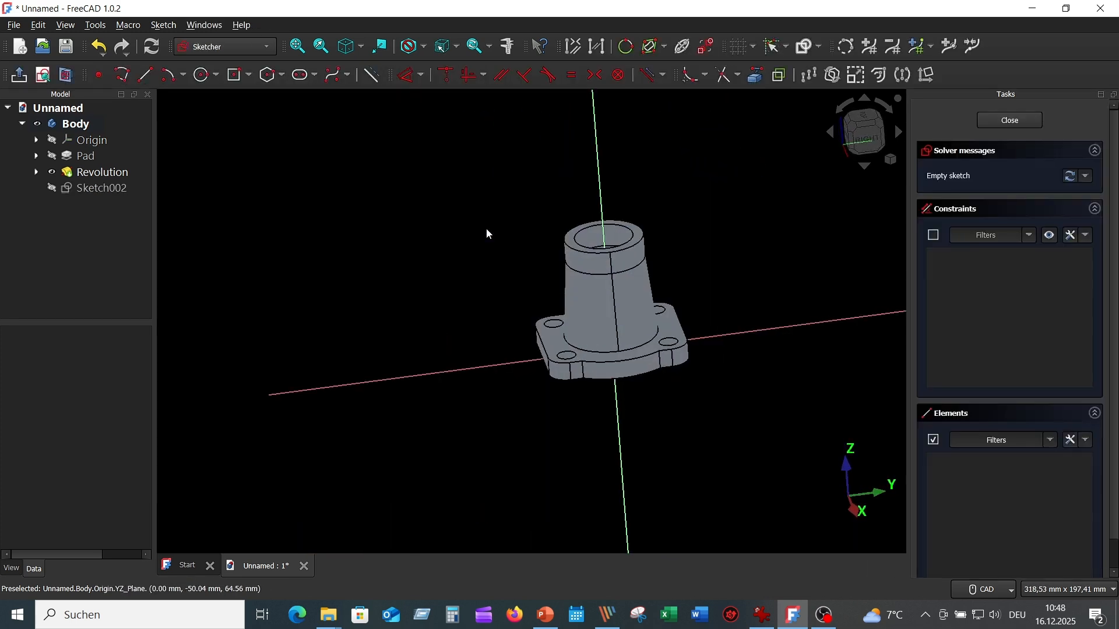
pyautogui.scroll(1, 489, 236)
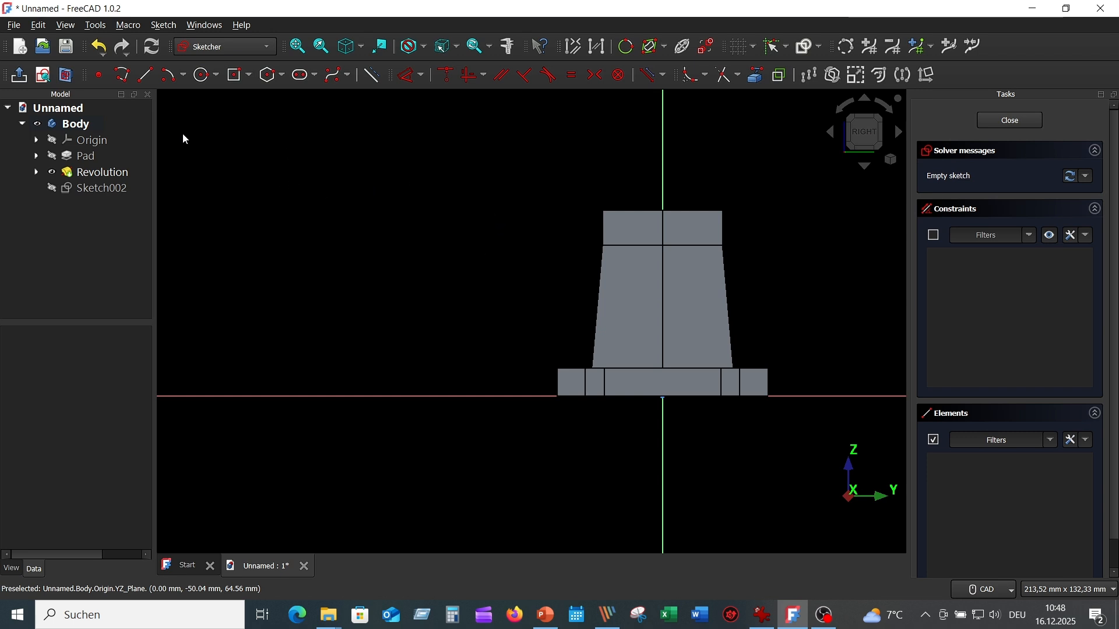
pyautogui.click(65, 74)
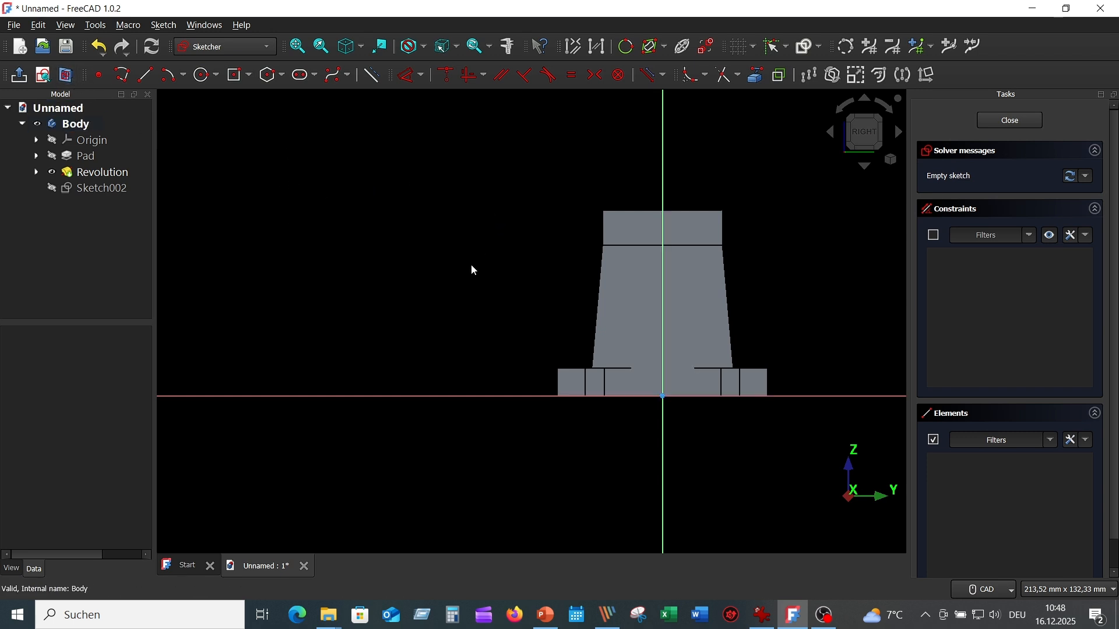
pyautogui.moveTo(461, 233); pyautogui.dragTo(330, 215, button='middle')
pyautogui.scroll(1, 331, 215)
# Step: Draw a slanted line from the vertical axis inside the cone up to a point outside it, about 32 mm from the axis
pyautogui.click(146, 75)
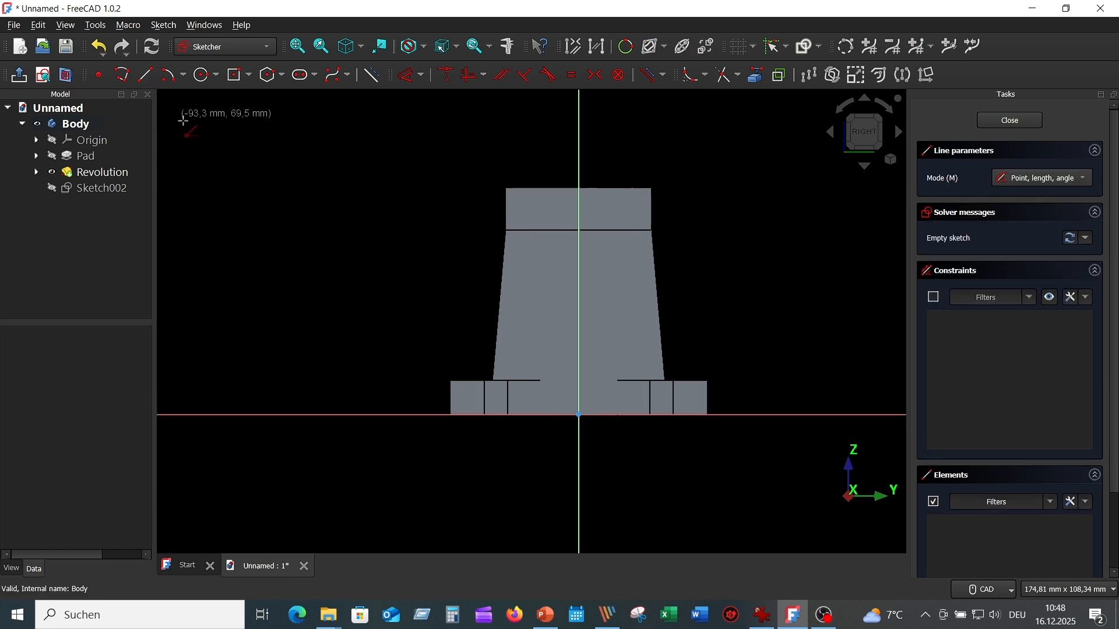
pyautogui.click(579, 342)
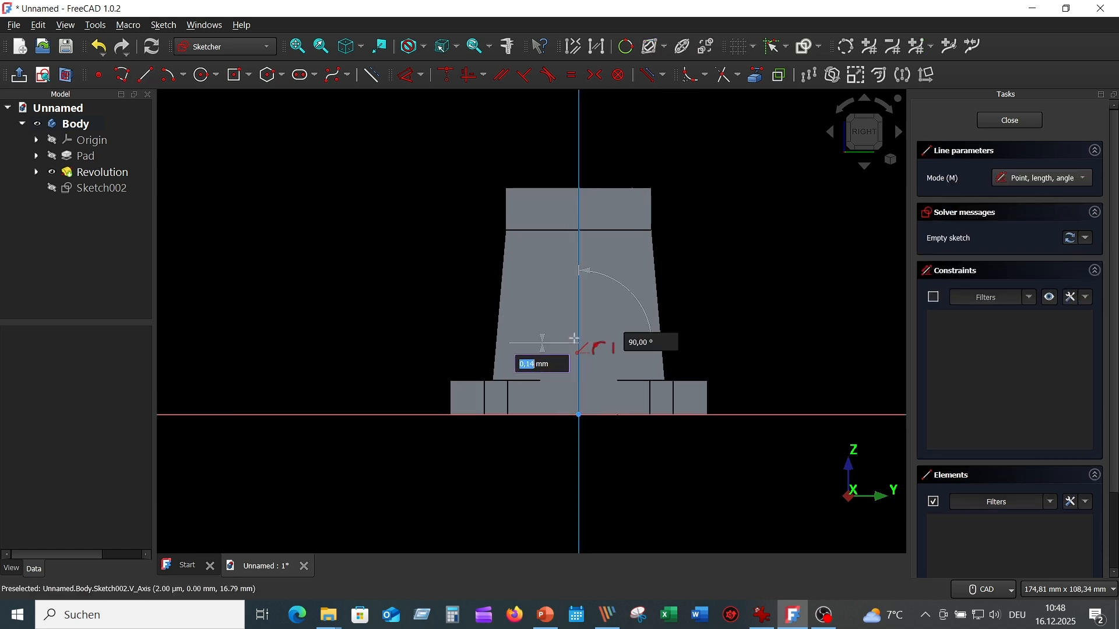
pyautogui.click(441, 281)
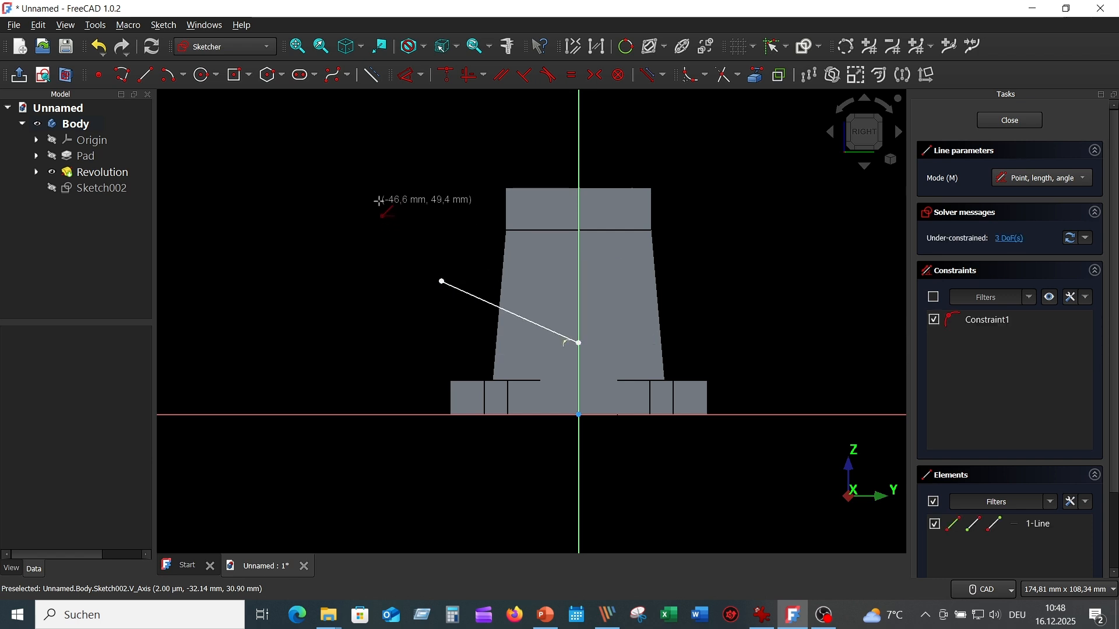
pyautogui.press('Escape')
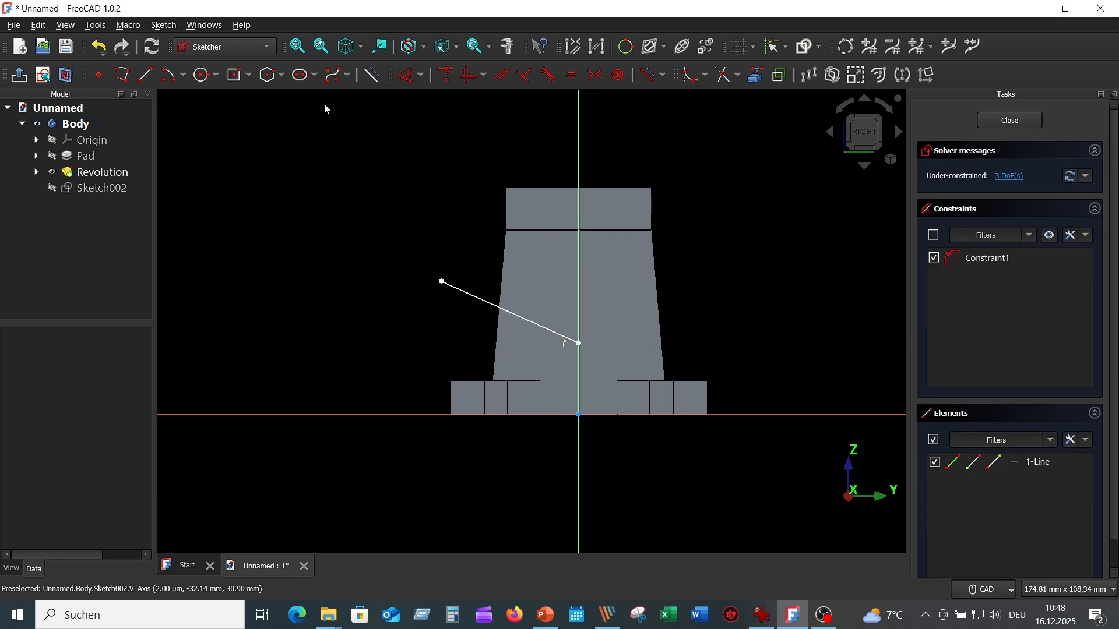
# Step: Dimension the horizontal distance from the vertical axis to the slanted line's outer endpoint as 27.5 mm
pyautogui.click(401, 88)
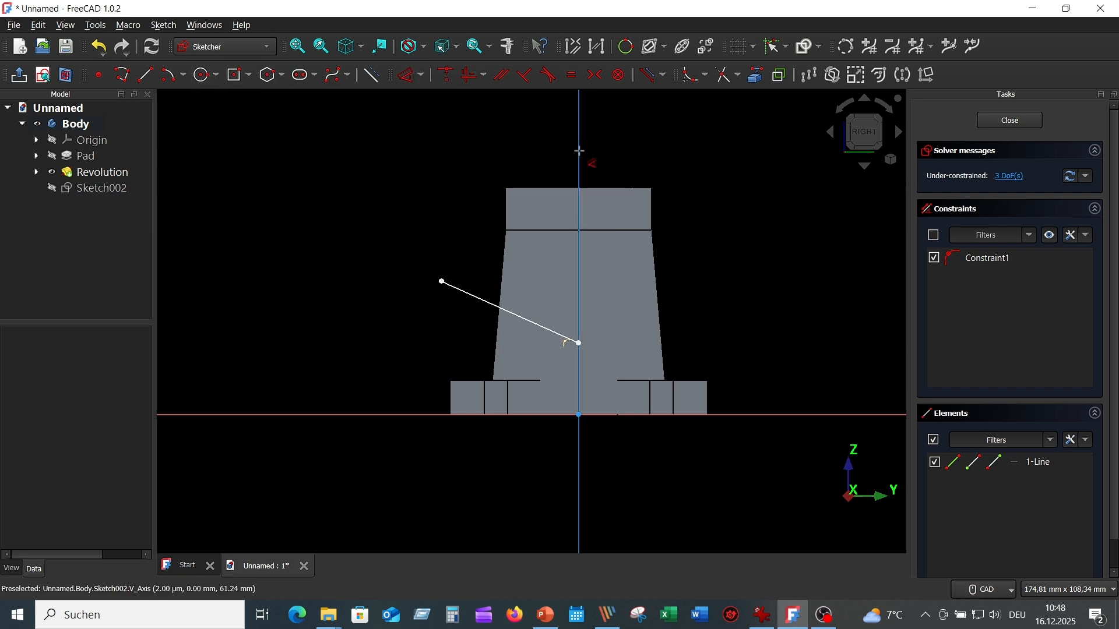
pyautogui.click(580, 150)
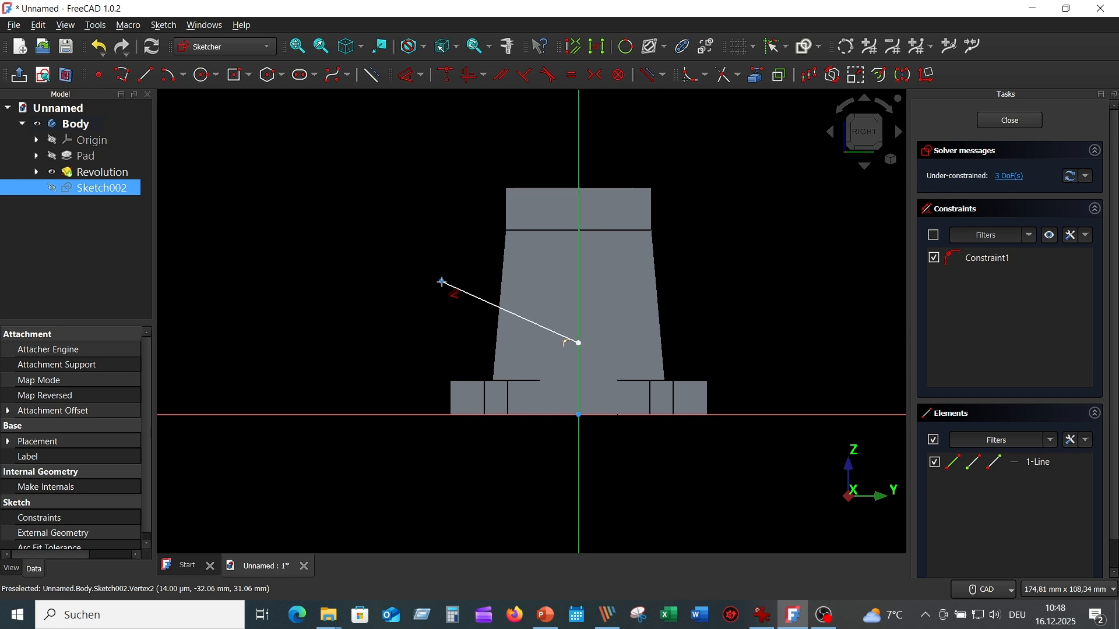
pyautogui.click(441, 281)
pyautogui.click(506, 142)
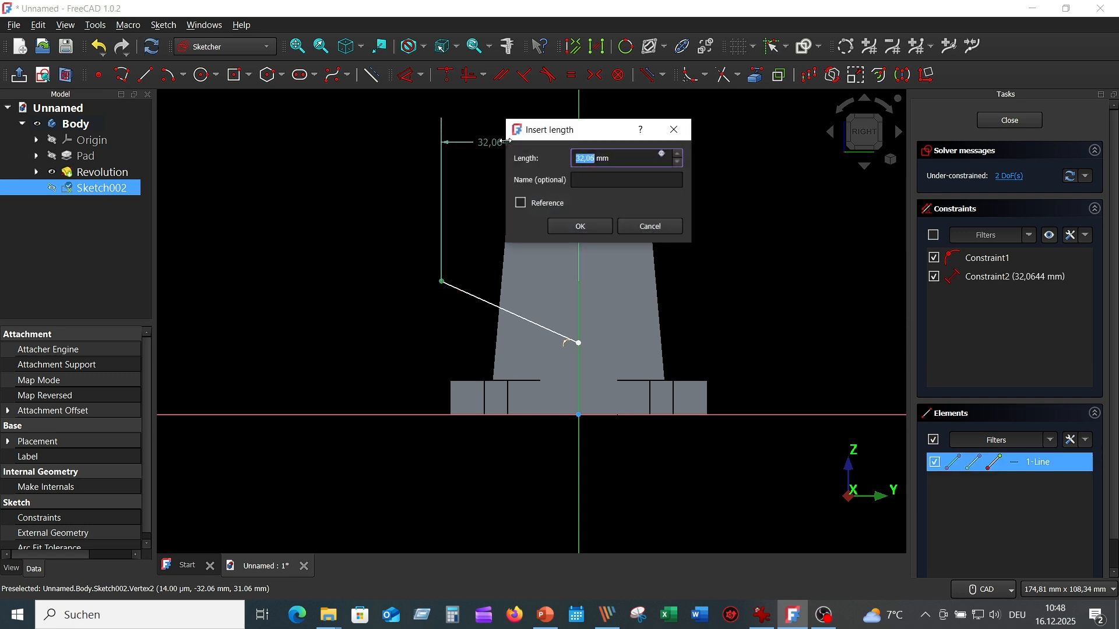
pyautogui.write('27,5')
pyautogui.click(574, 228)
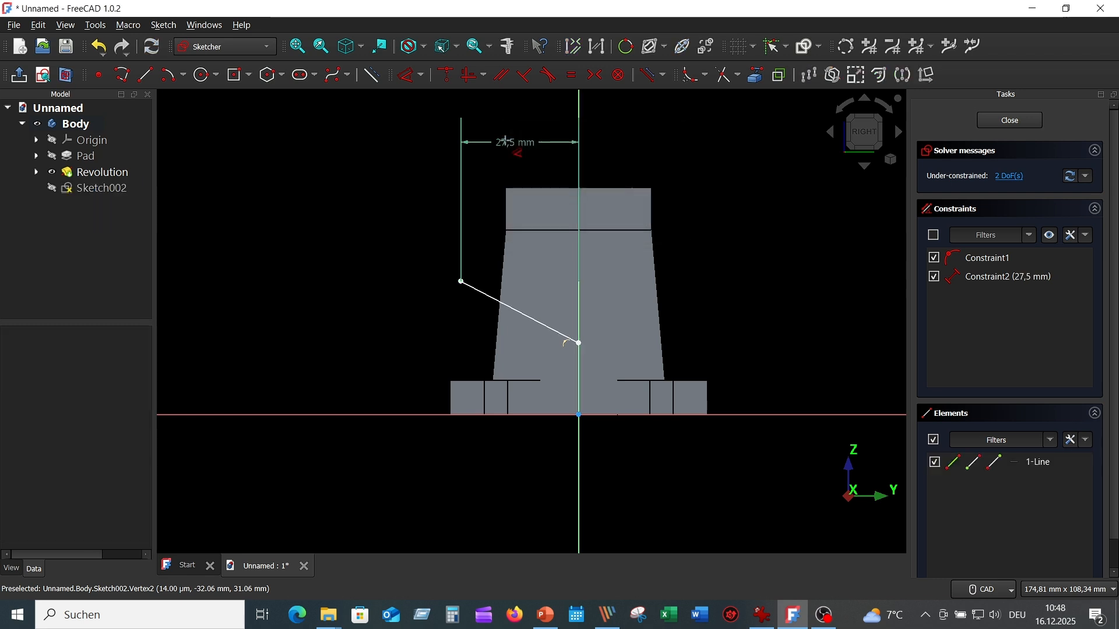
# Step: Dimension the slanted line's outer endpoint 30 mm above the horizontal axis and set the line's angle to the vertical axis to 65°
pyautogui.click(578, 238)
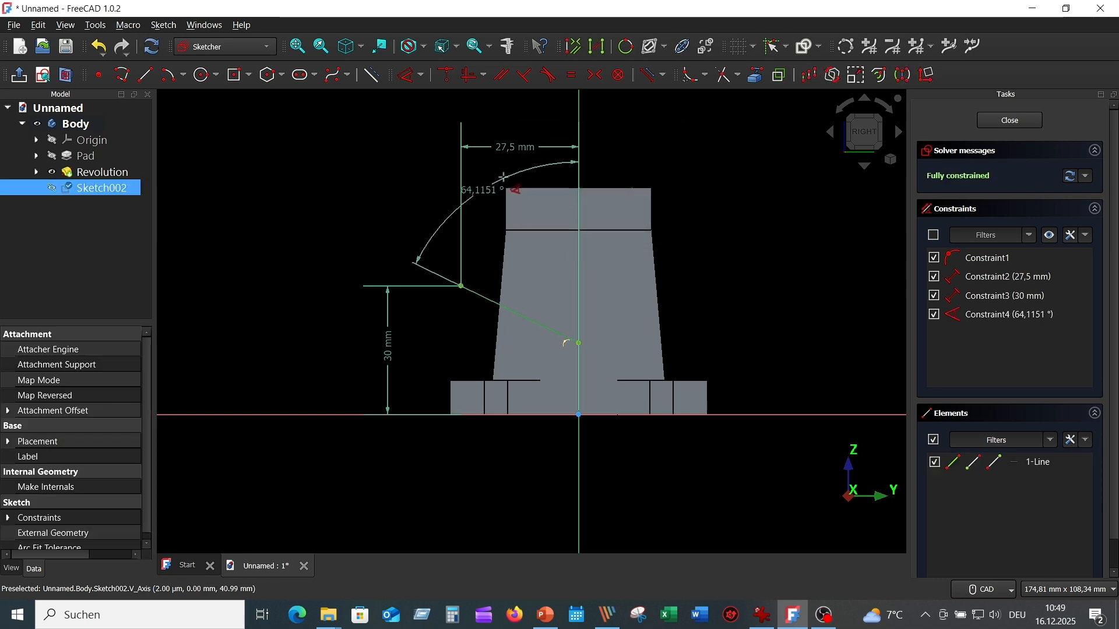
pyautogui.click(521, 246)
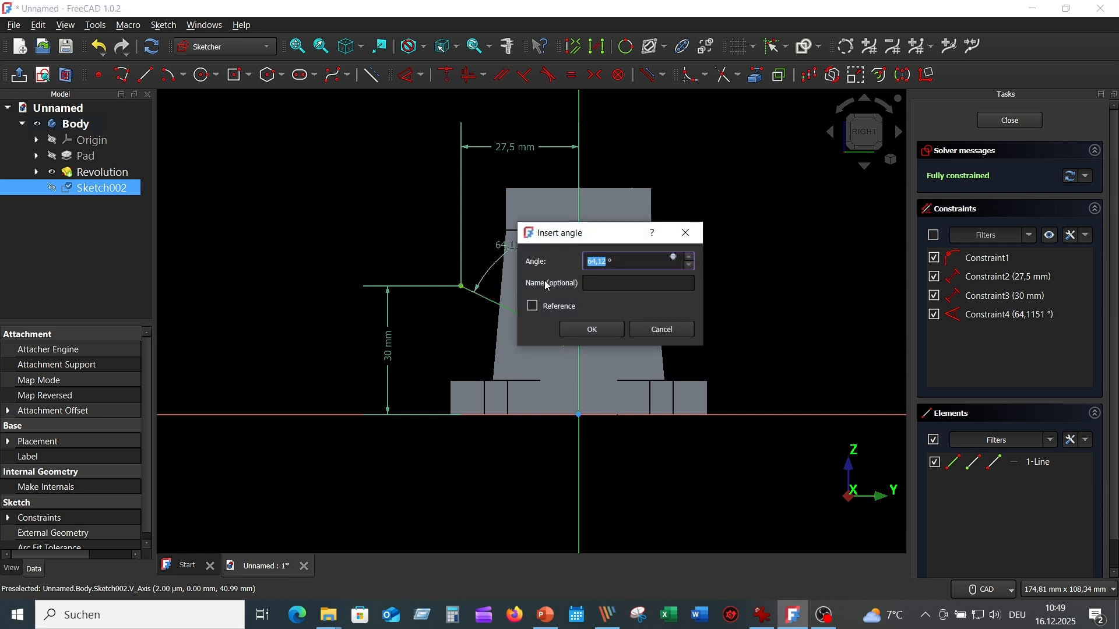
pyautogui.write('65')
pyautogui.press('Return')
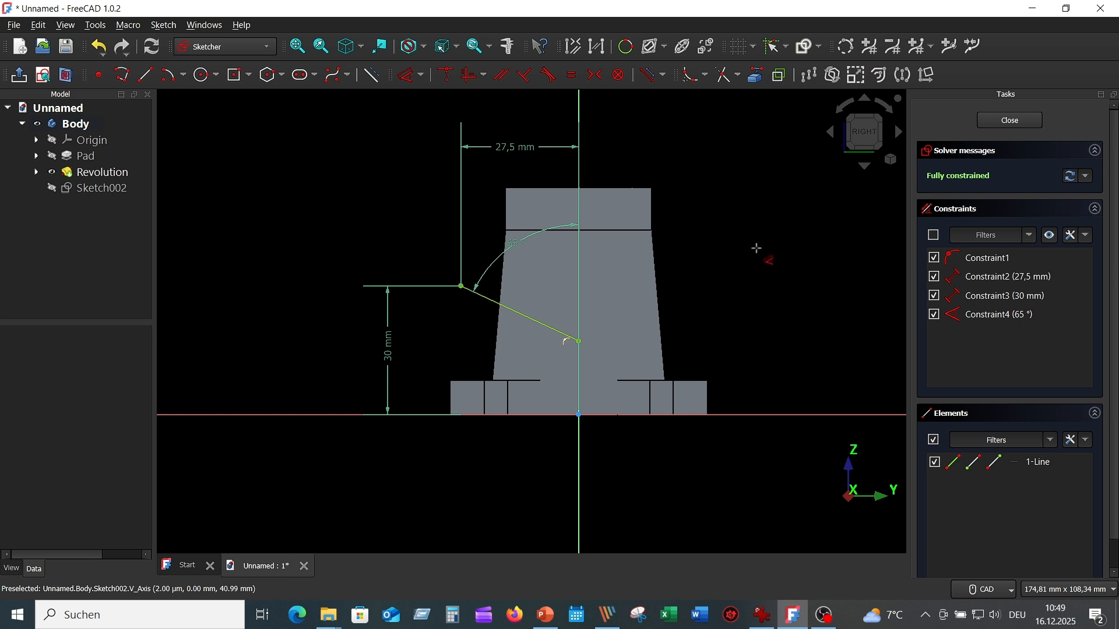
# Step: Check the nozzle dimensions against the reference drawing and close the nozzle axis sketch
pyautogui.click(768, 619)
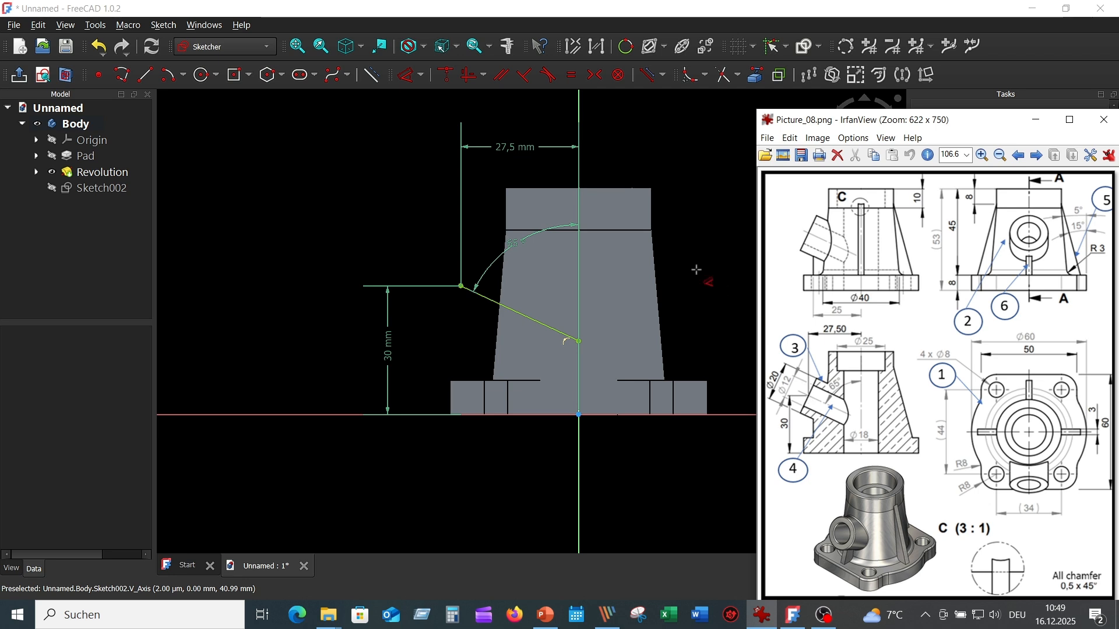
pyautogui.click(722, 241)
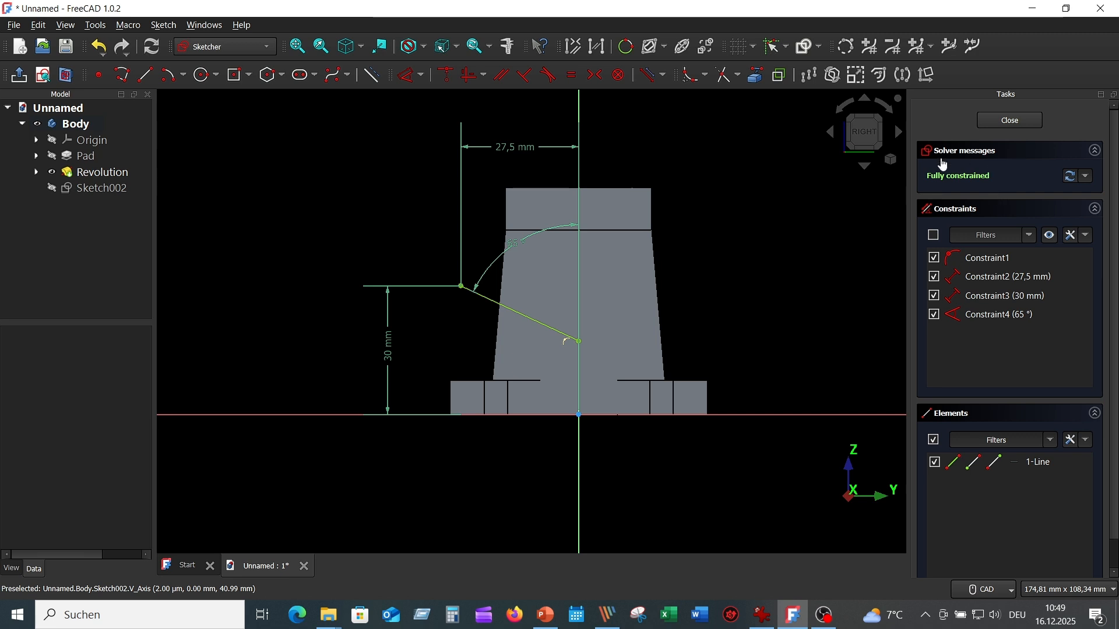
pyautogui.click(1023, 120)
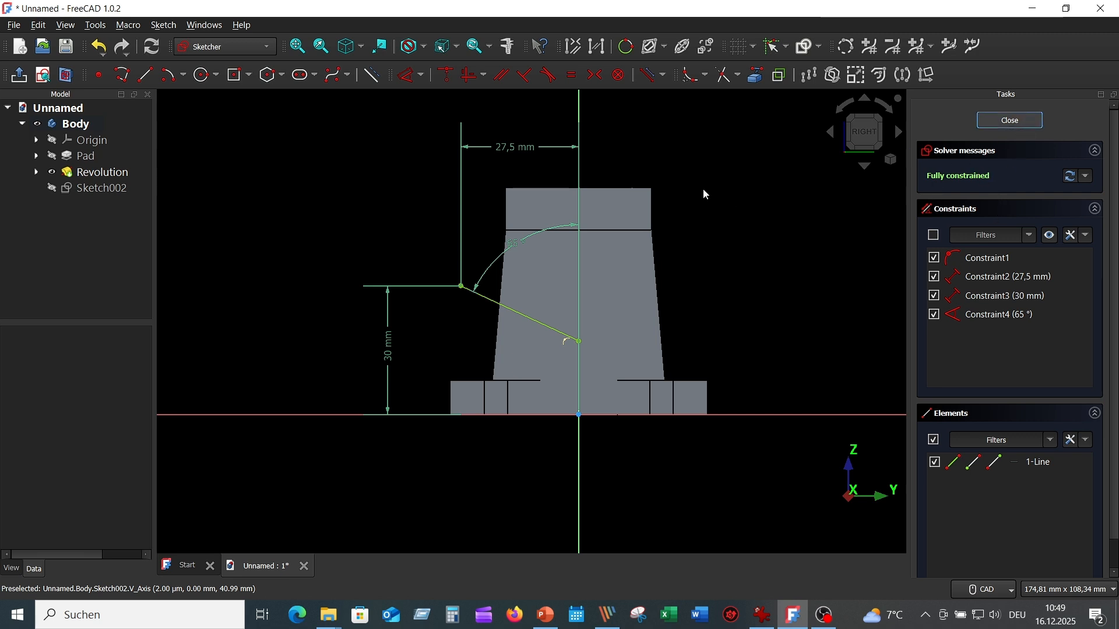
pyautogui.scroll(2, 717, 262)
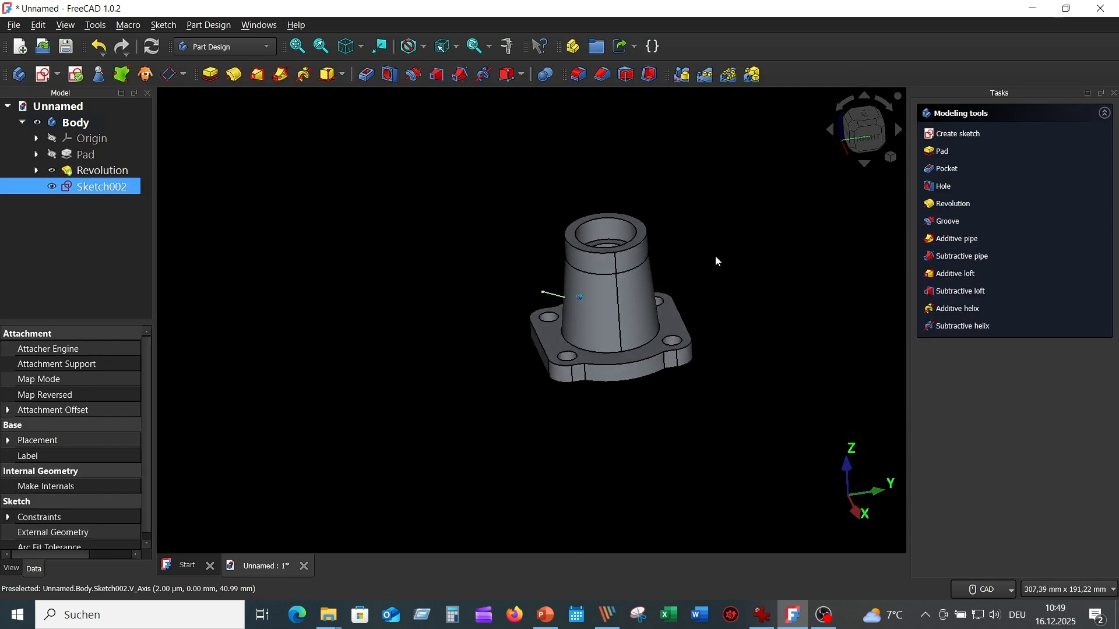
# Step: Create a datum plane normal to the inclined nozzle axis line, with its origin translated to the line's outer endpoint
pyautogui.click(169, 74)
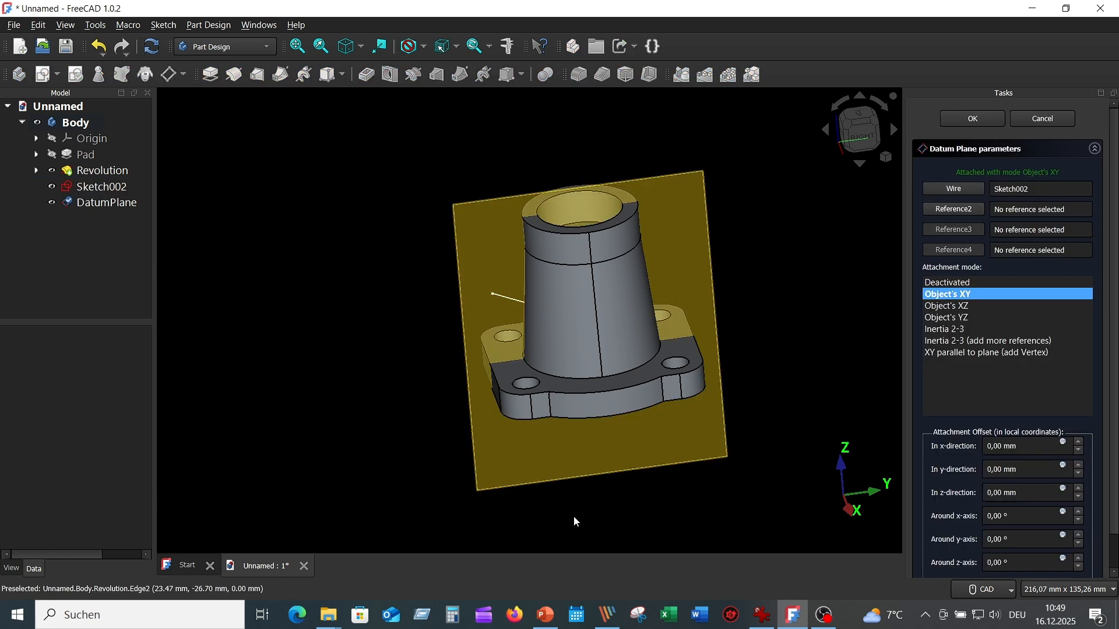
pyautogui.moveTo(574, 507); pyautogui.dragTo(574, 496, button='middle')
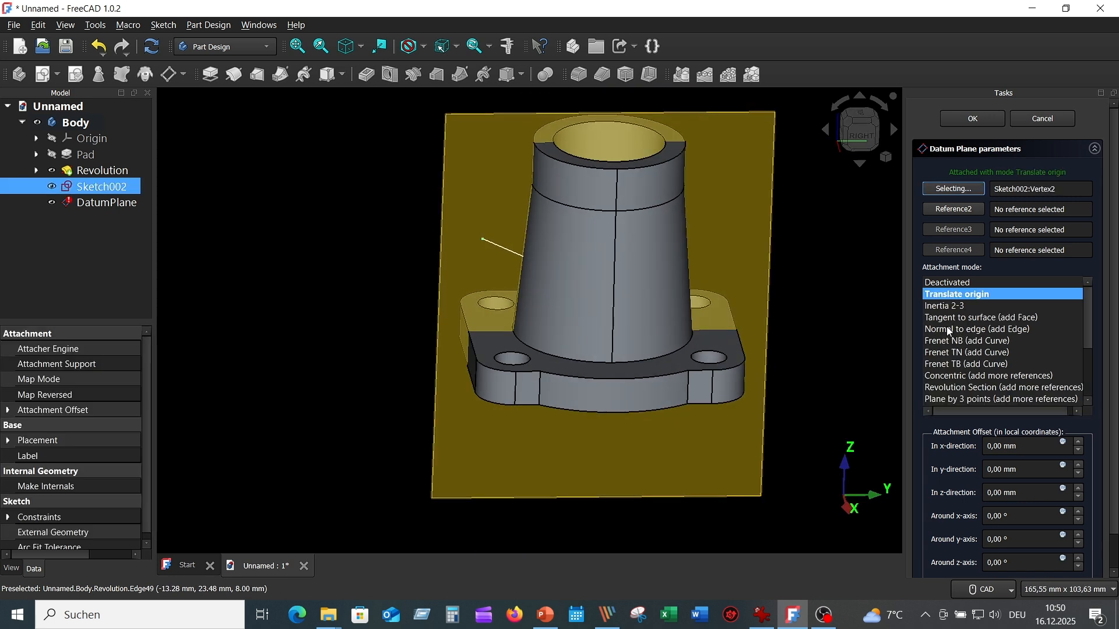
pyautogui.click(492, 247)
pyautogui.scroll(-3, 492, 247)
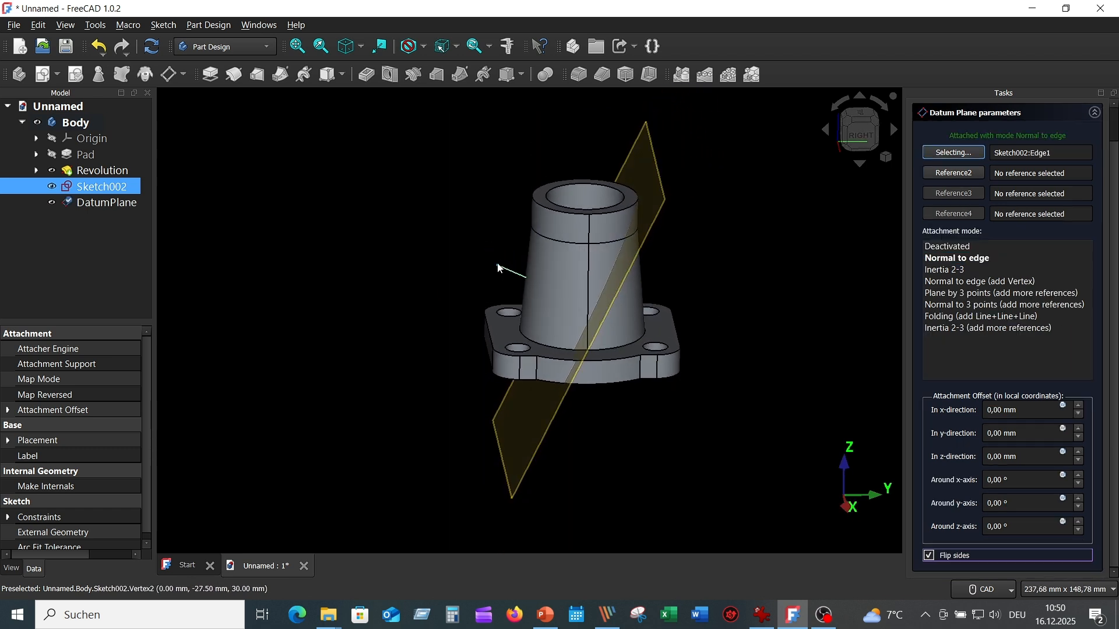
pyautogui.click(498, 268)
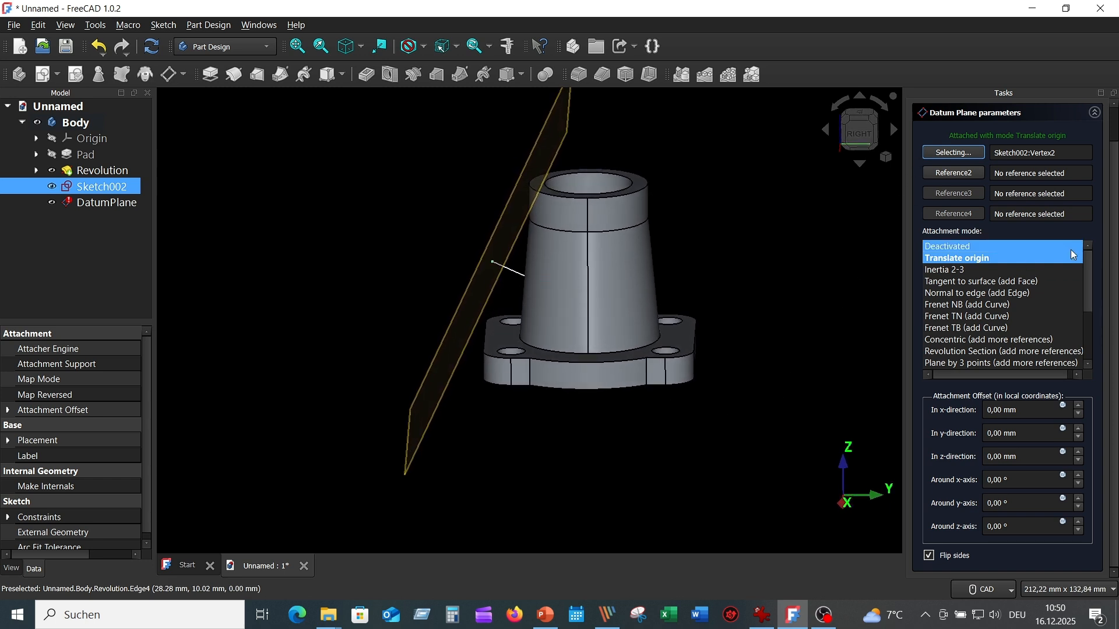
pyautogui.scroll(2, 1106, 233)
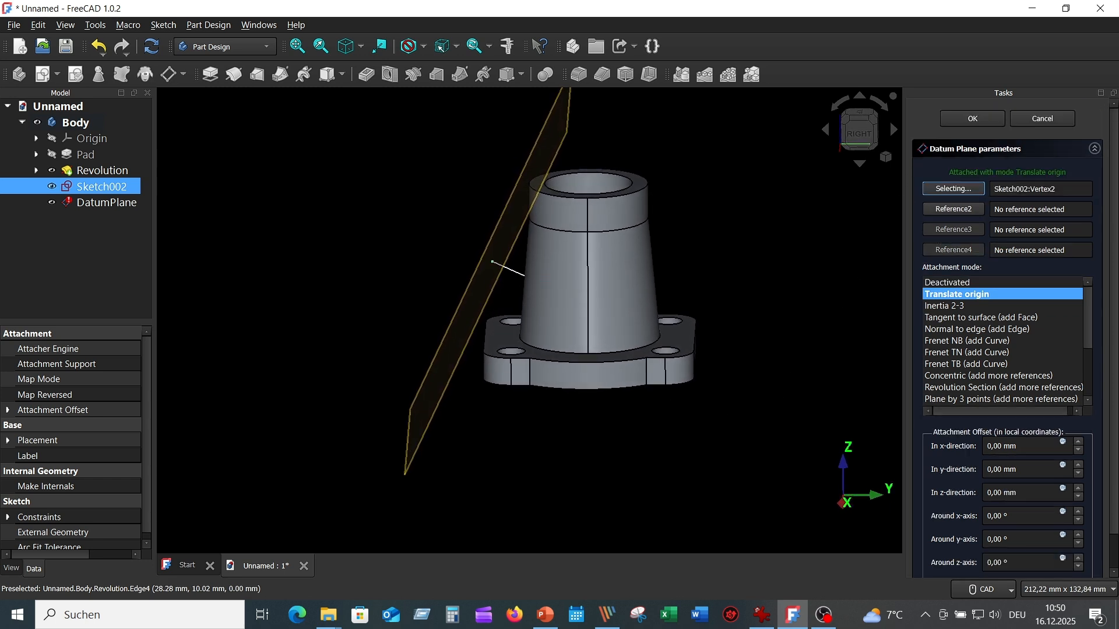
pyautogui.click(966, 119)
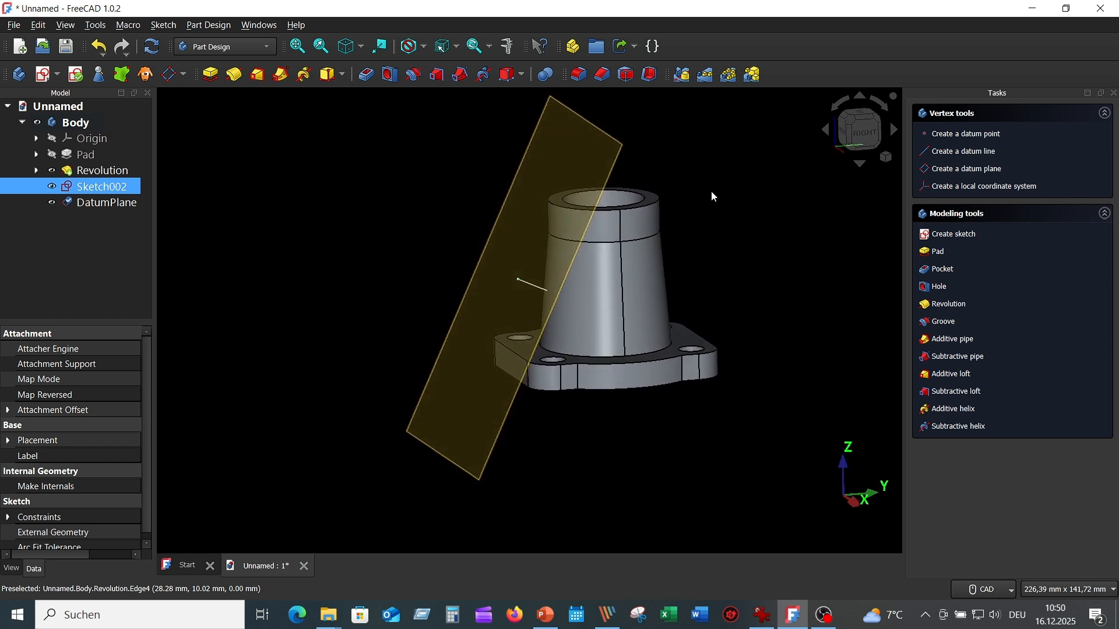
# Step: Start a sketch on the inclined datum plane and draw a 20 mm diameter circle centred on the sketch origin
pyautogui.click(345, 242)
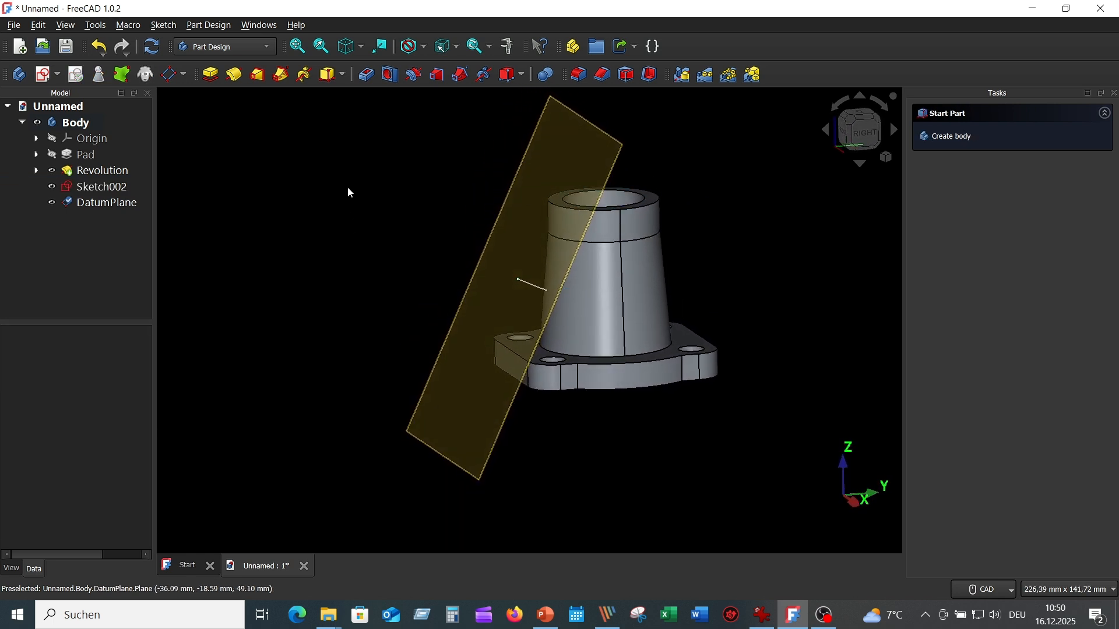
pyautogui.click(459, 319)
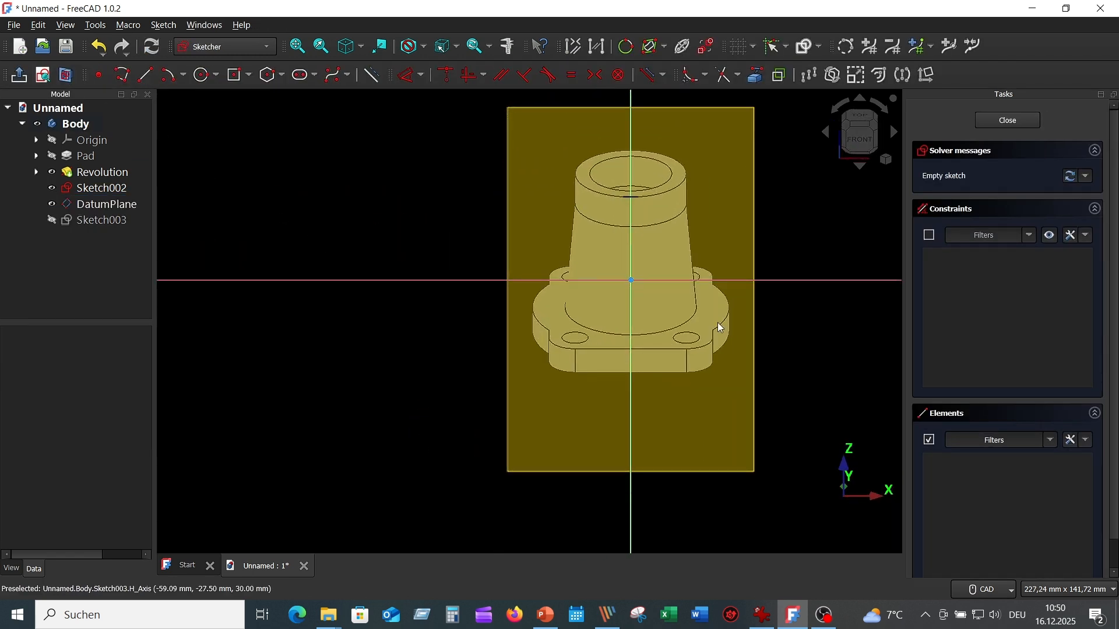
pyautogui.scroll(2, 832, 261)
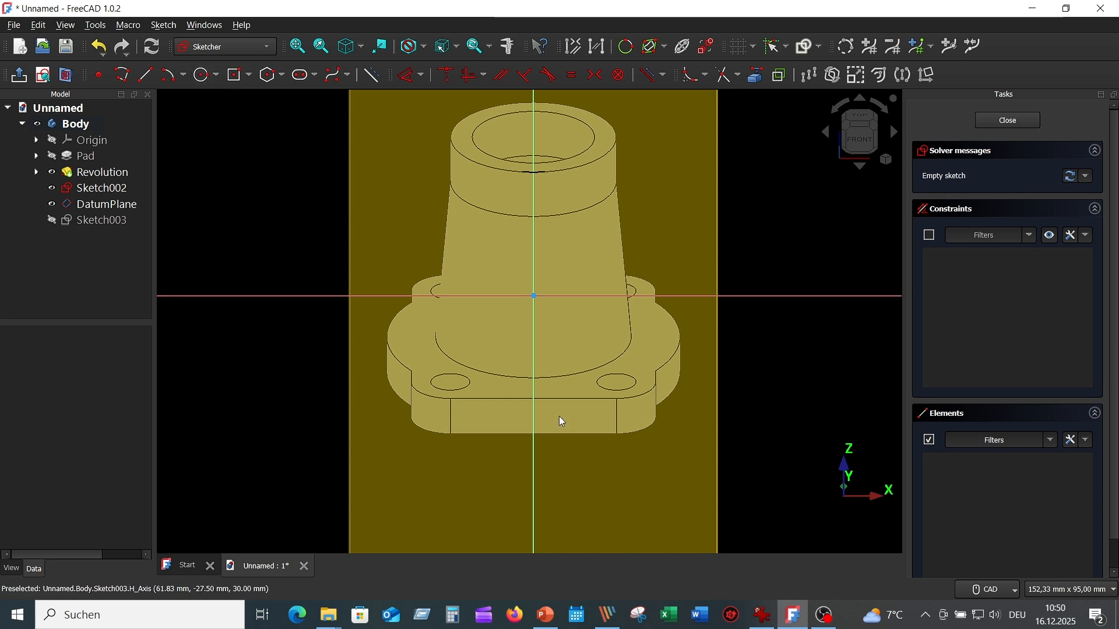
pyautogui.click(763, 616)
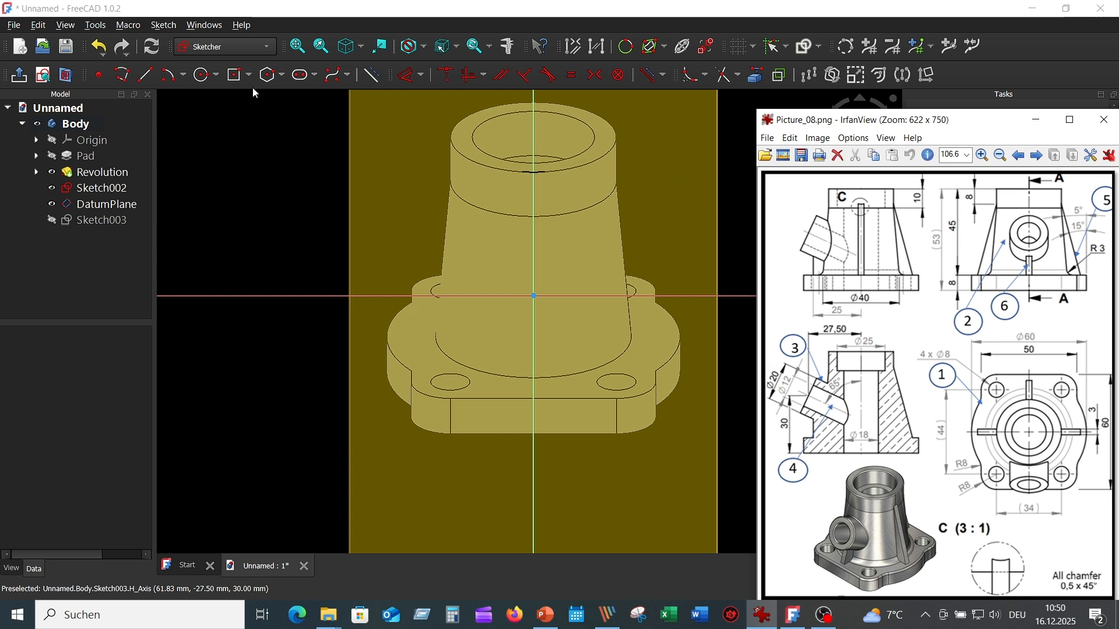
pyautogui.click(202, 75)
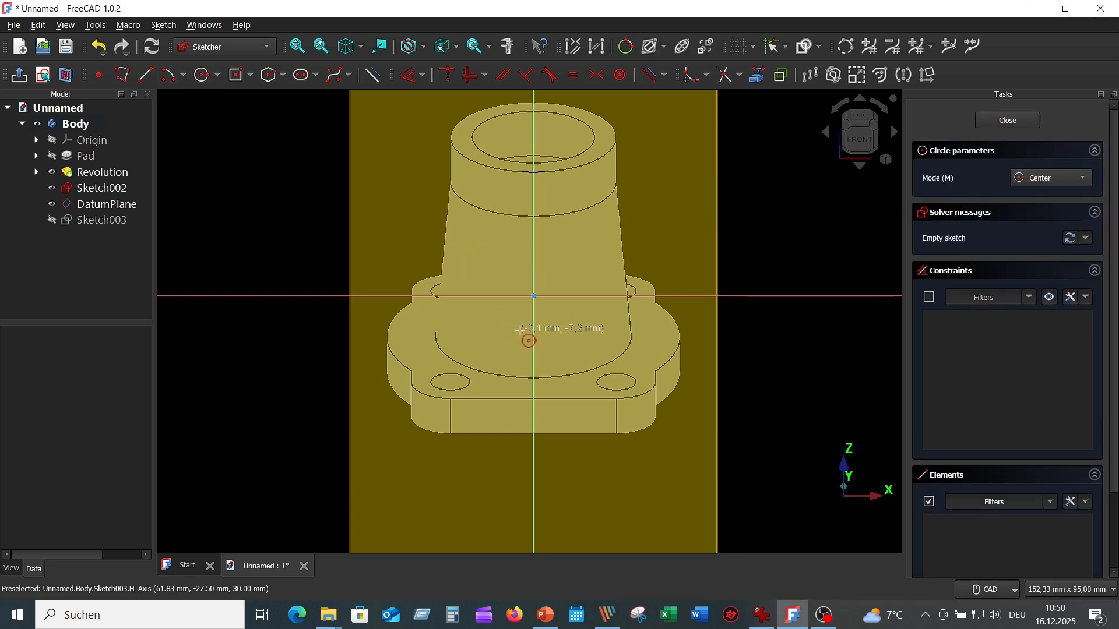
pyautogui.click(534, 296)
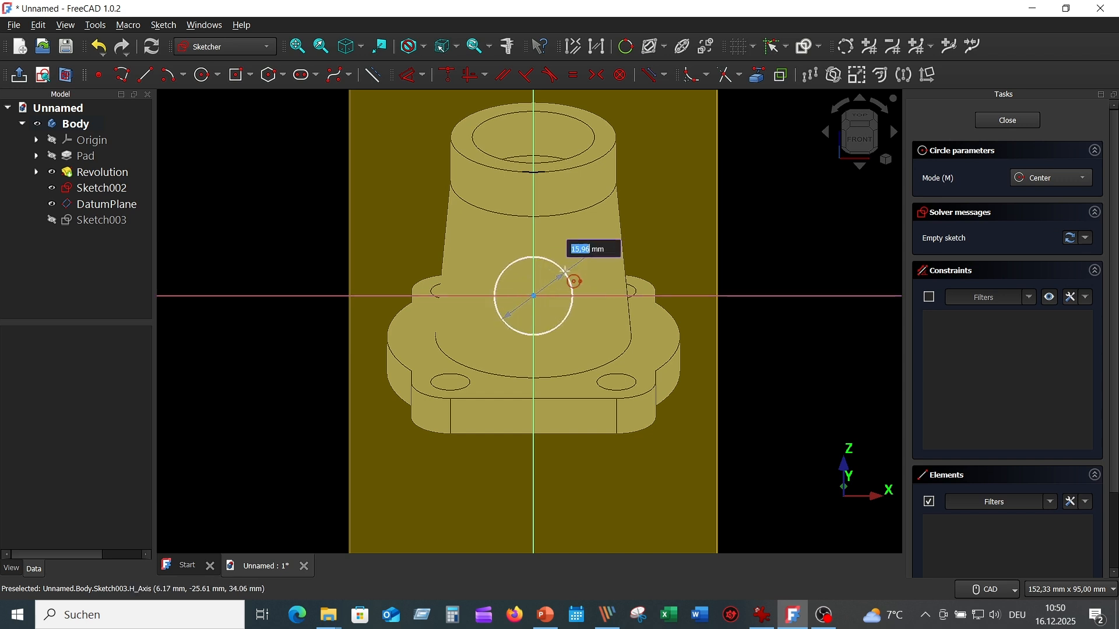
pyautogui.write('20')
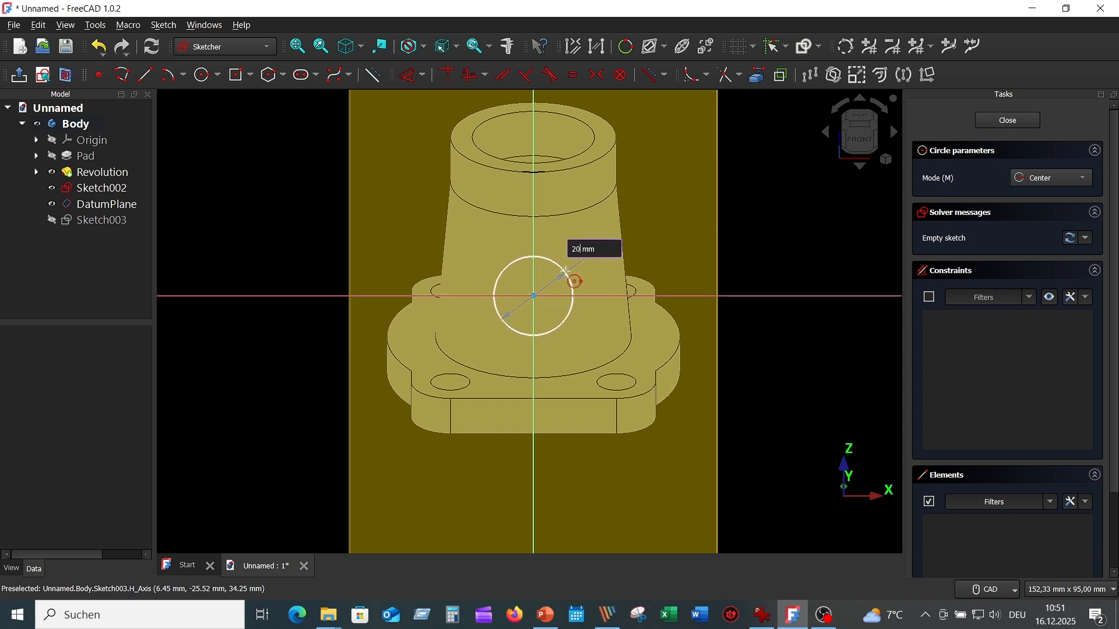
pyautogui.press('Return')
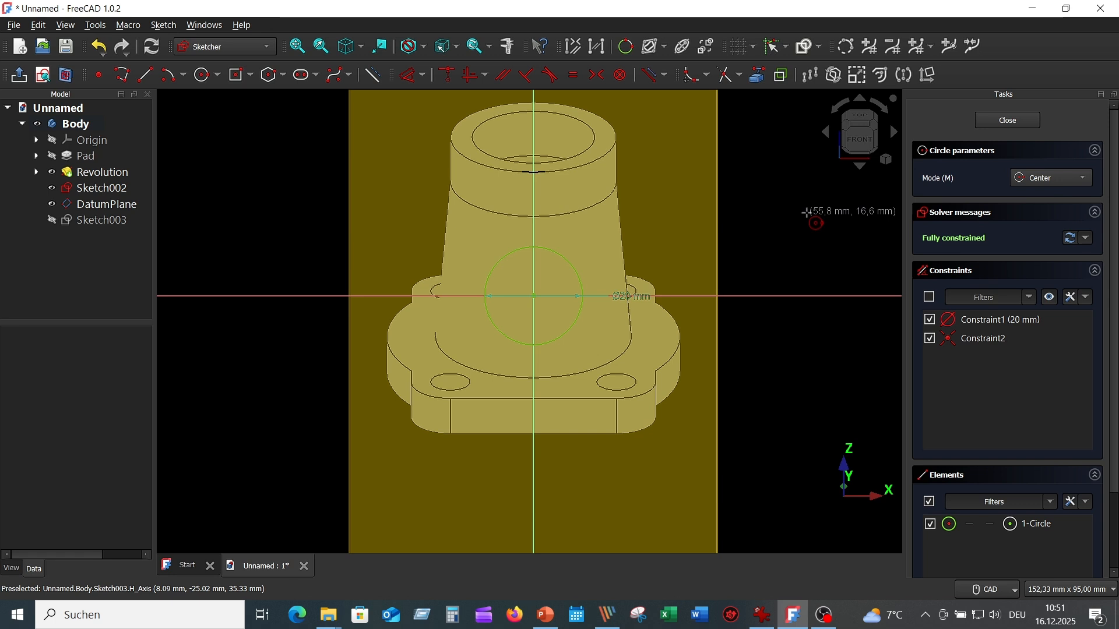
# Step: Hide the datum plane and close the nozzle circle sketch
pyautogui.click(52, 208)
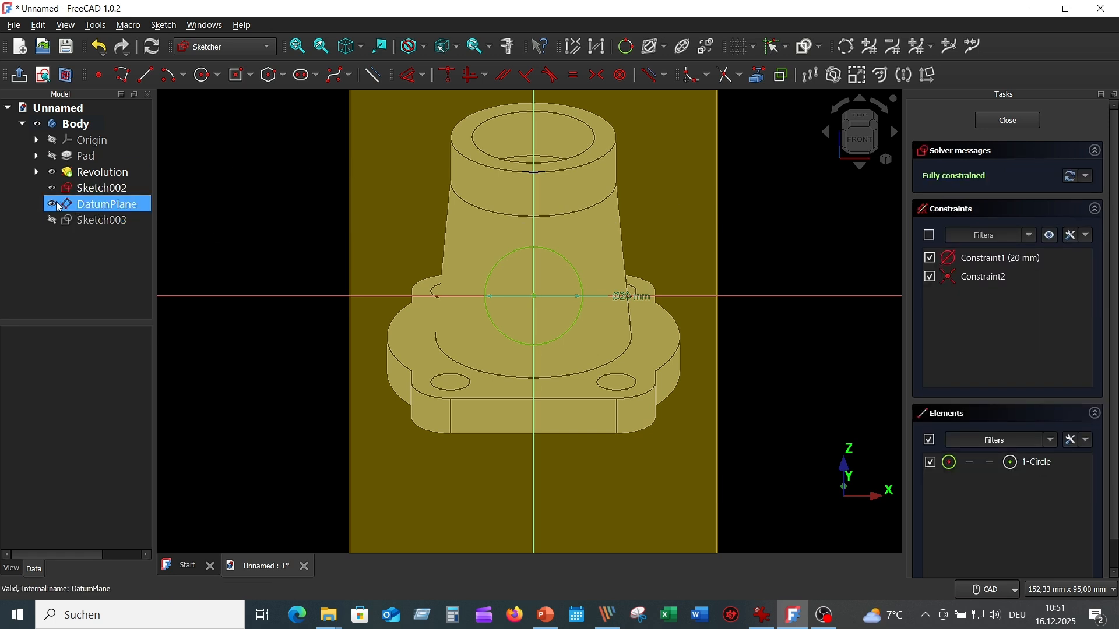
pyautogui.click(52, 204)
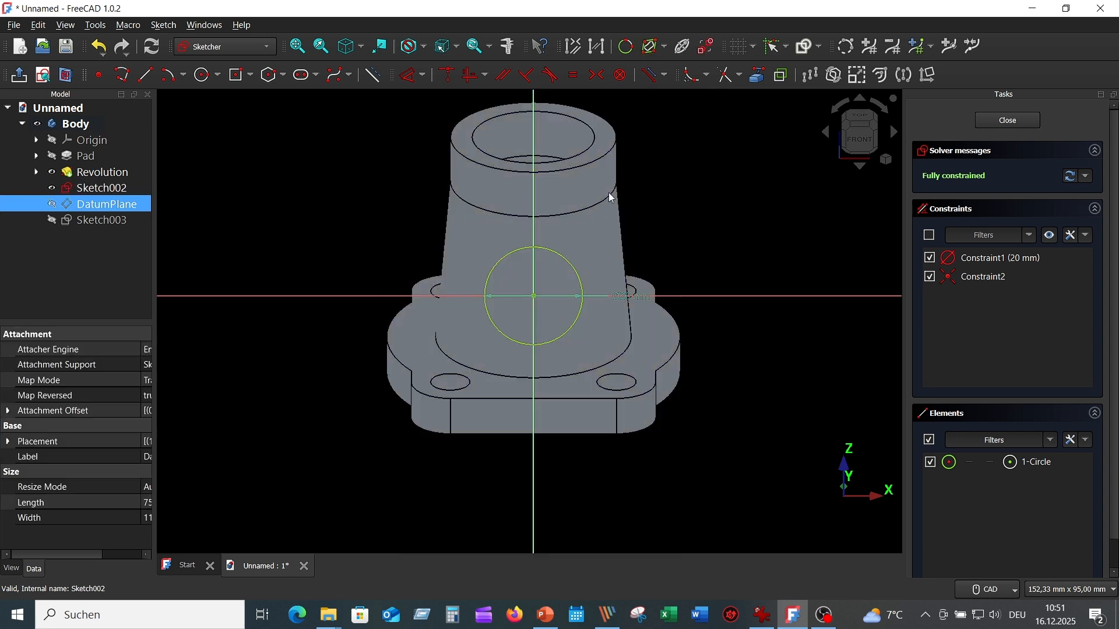
pyautogui.click(1023, 126)
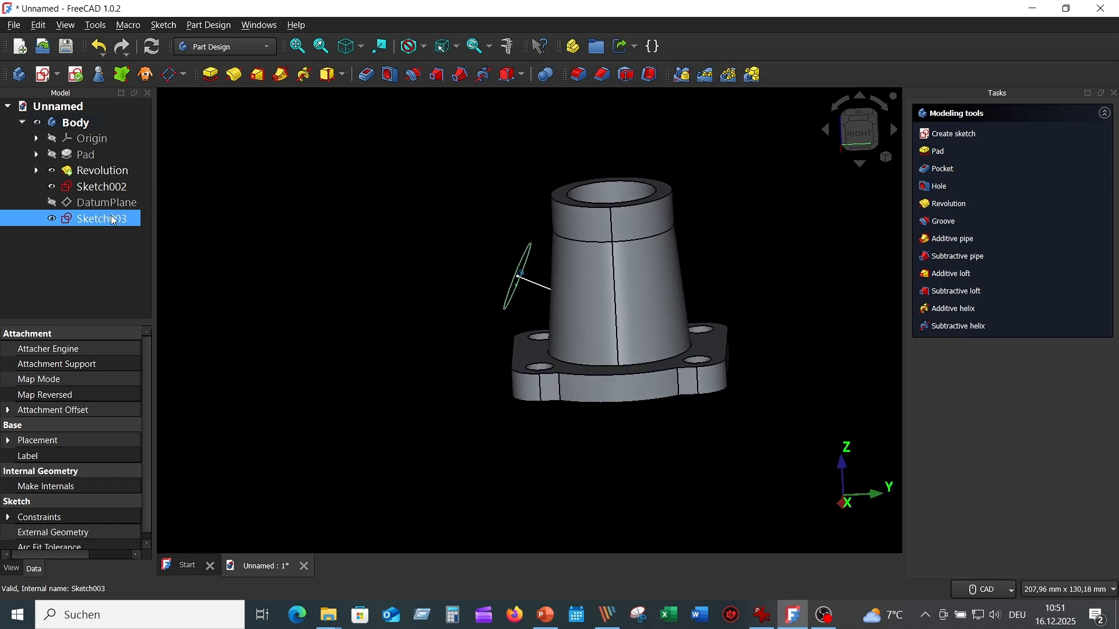
# Step: Pad the nozzle circle along the sketch normal to the body using the Up to shape type with all faces selected
pyautogui.click(211, 74)
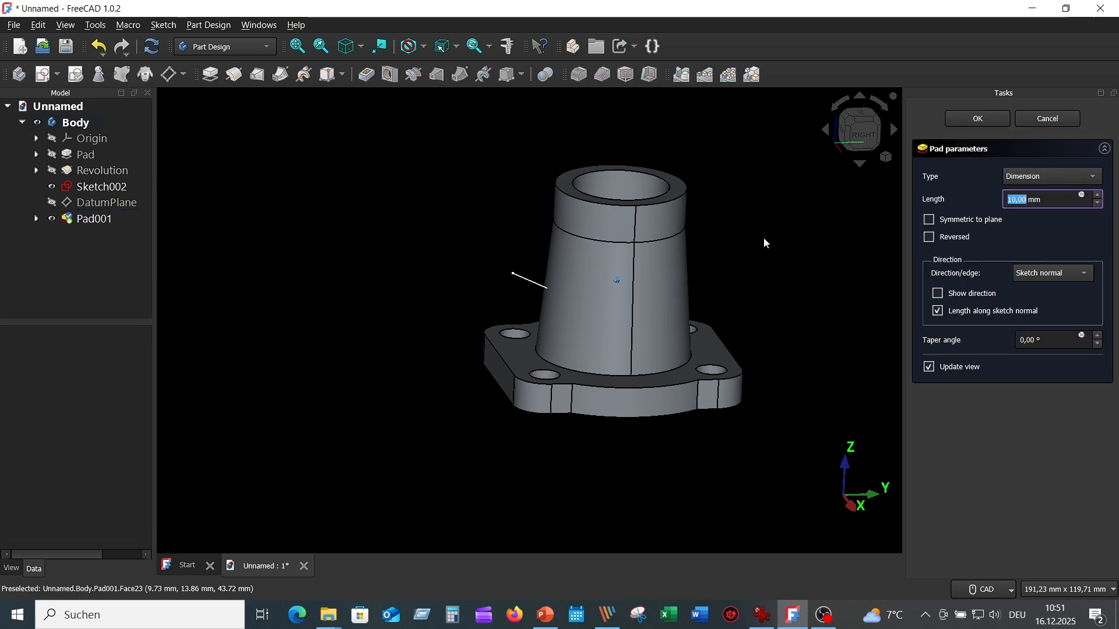
pyautogui.click(1094, 176)
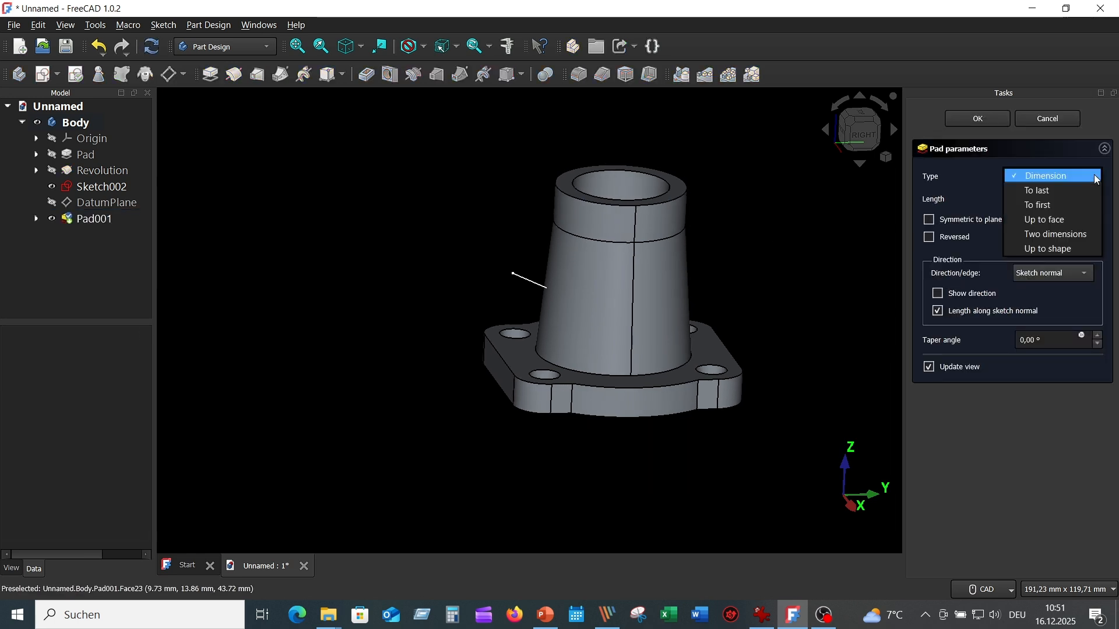
pyautogui.click(1067, 249)
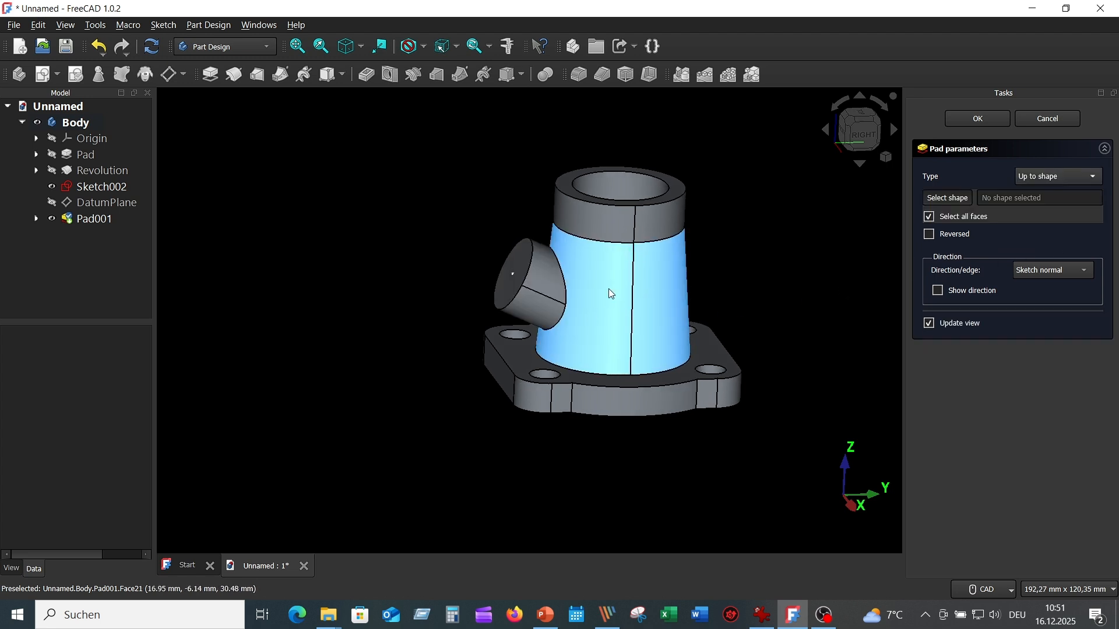
pyautogui.moveTo(823, 293); pyautogui.dragTo(813, 289, button='middle')
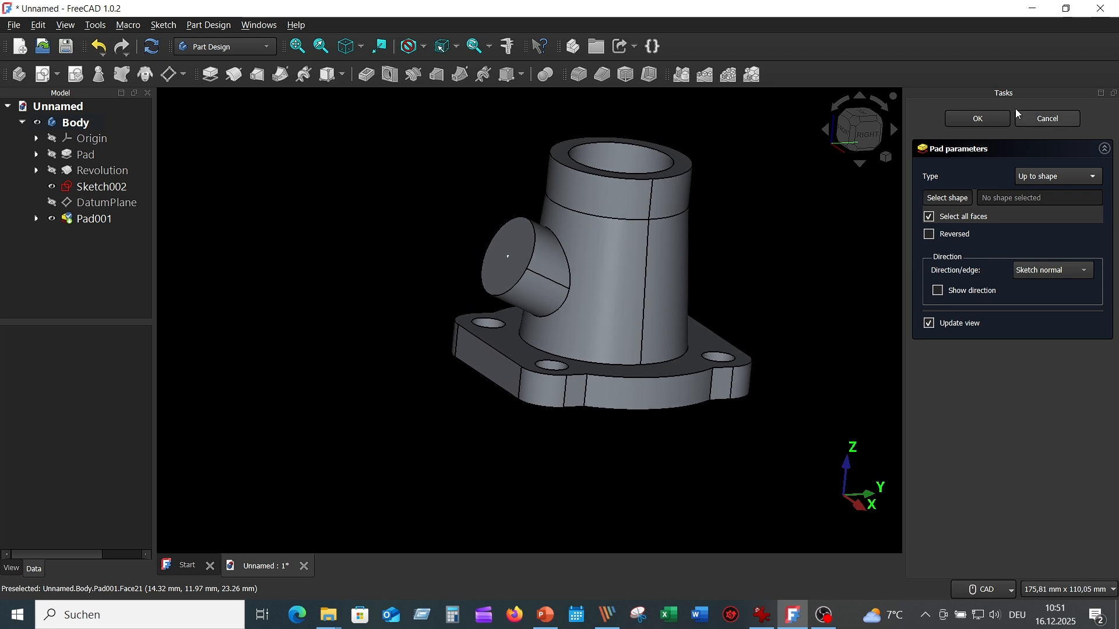
pyautogui.click(984, 119)
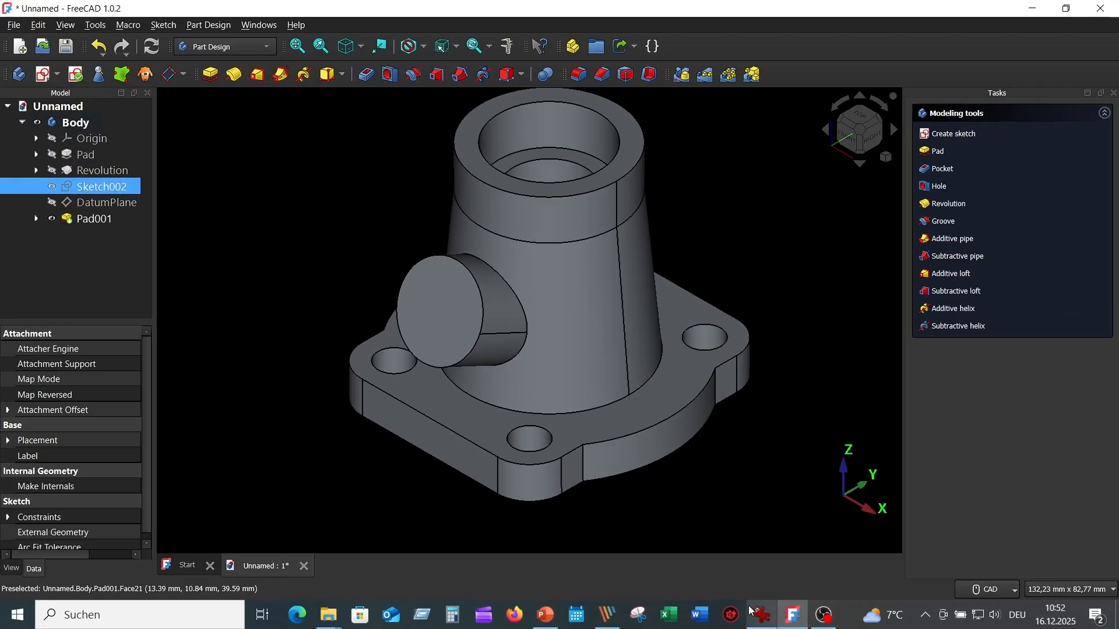
# Step: Check the bore size in the reference drawing and add a 12 mm diameter hole on the nozzle's end face
pyautogui.click(761, 615)
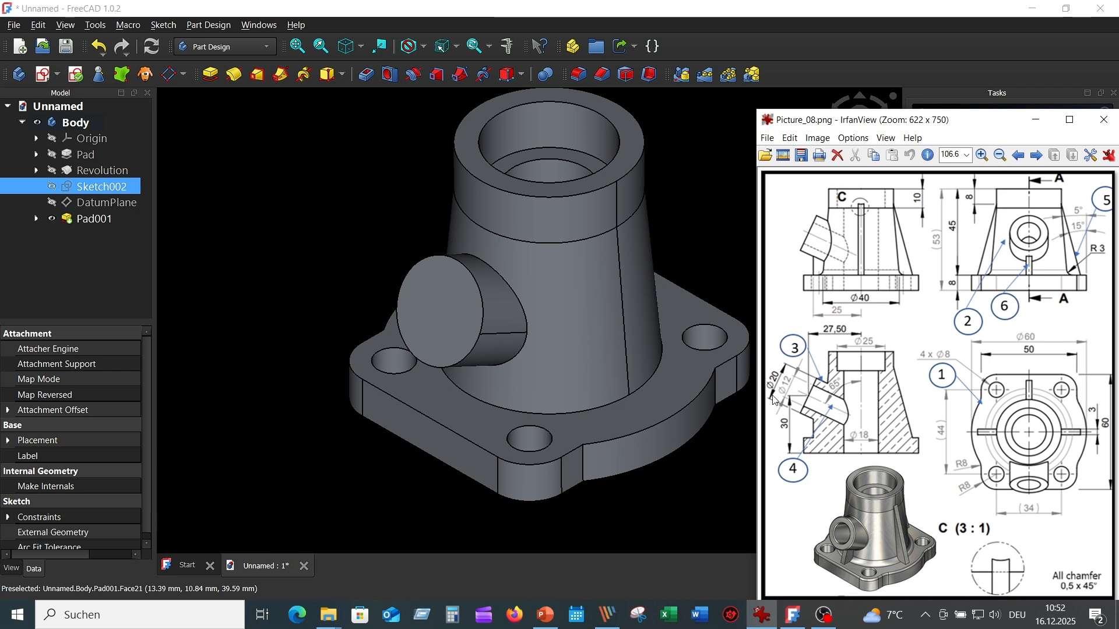
pyautogui.click(697, 214)
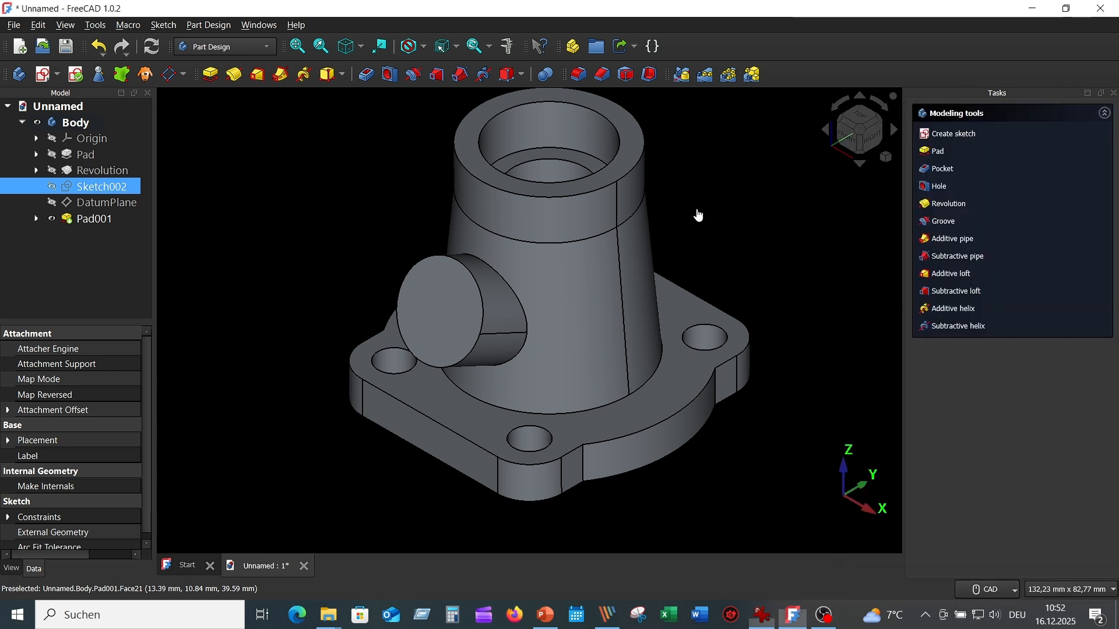
pyautogui.click(448, 302)
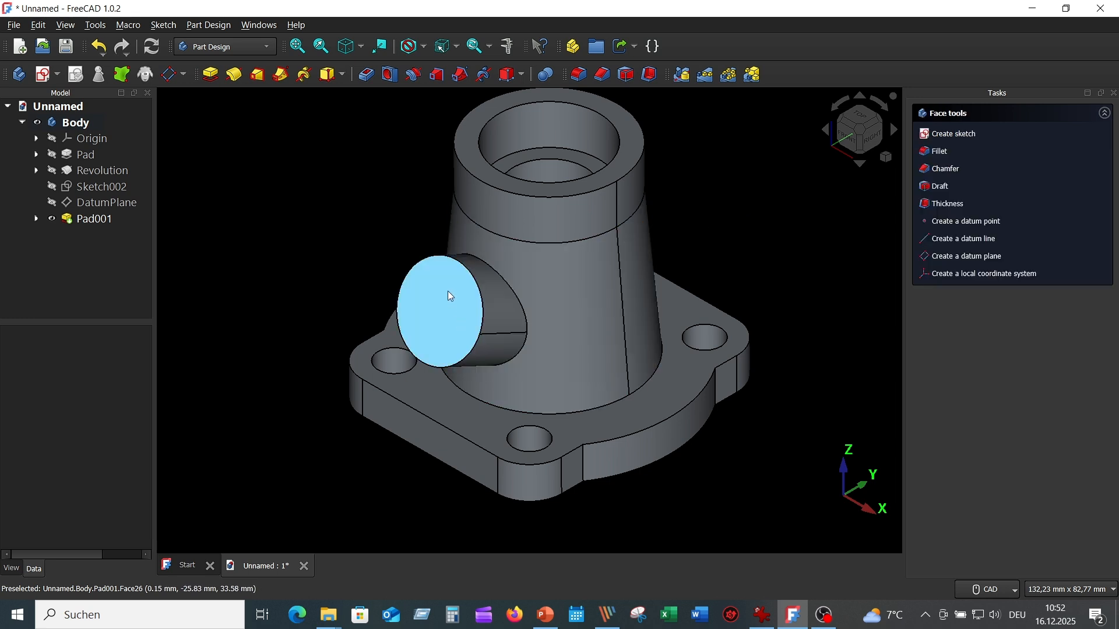
pyautogui.click(390, 74)
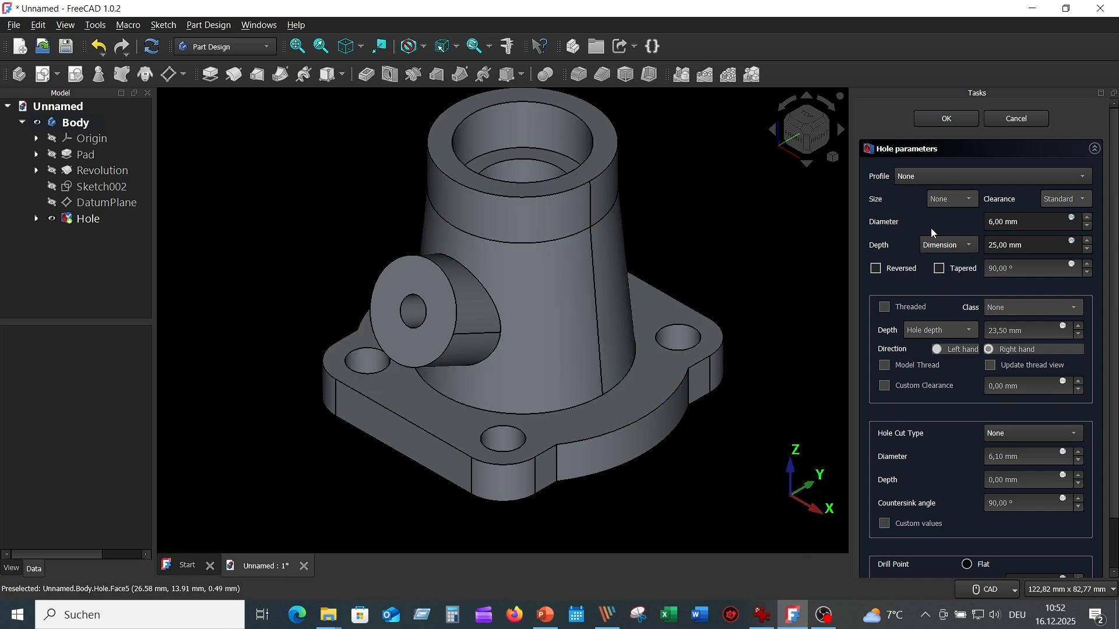
pyautogui.click(994, 222)
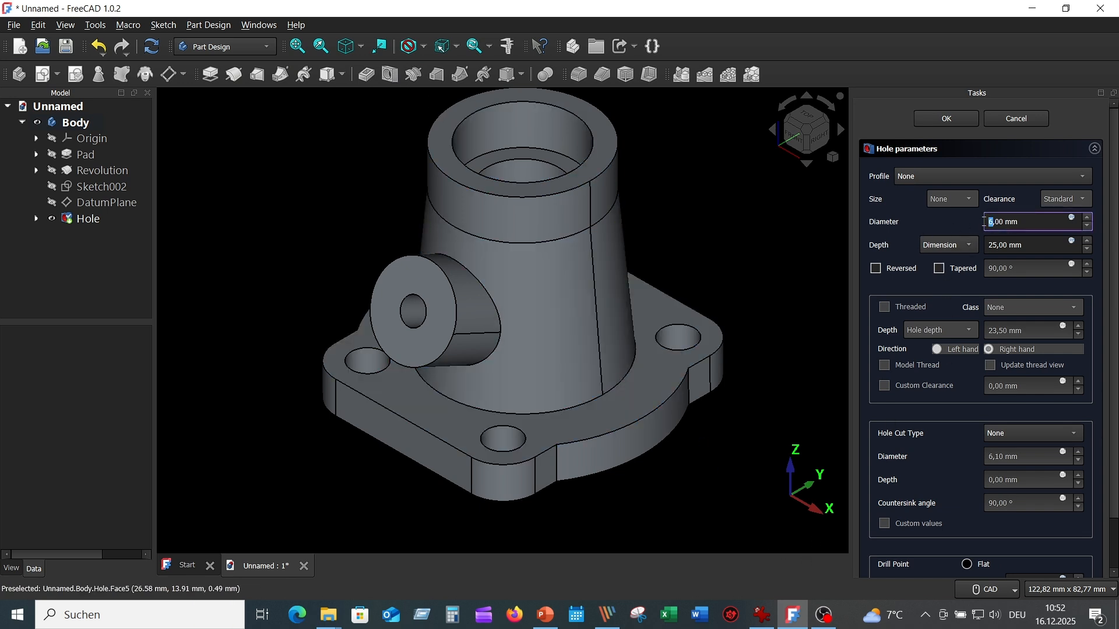
pyautogui.write('12')
# Step: Set the nozzle hole's depth to 27.5 mm and finish the hole
pyautogui.click(1053, 245)
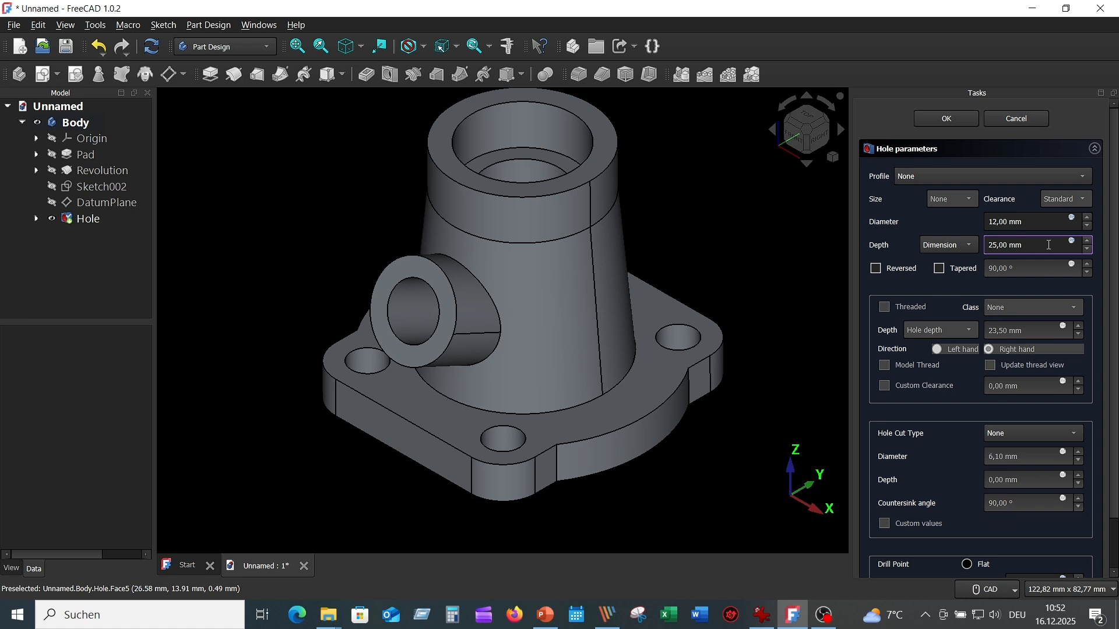
pyautogui.moveTo(1036, 245); pyautogui.dragTo(949, 231)
pyautogui.write('27,5')
pyautogui.click(1035, 221)
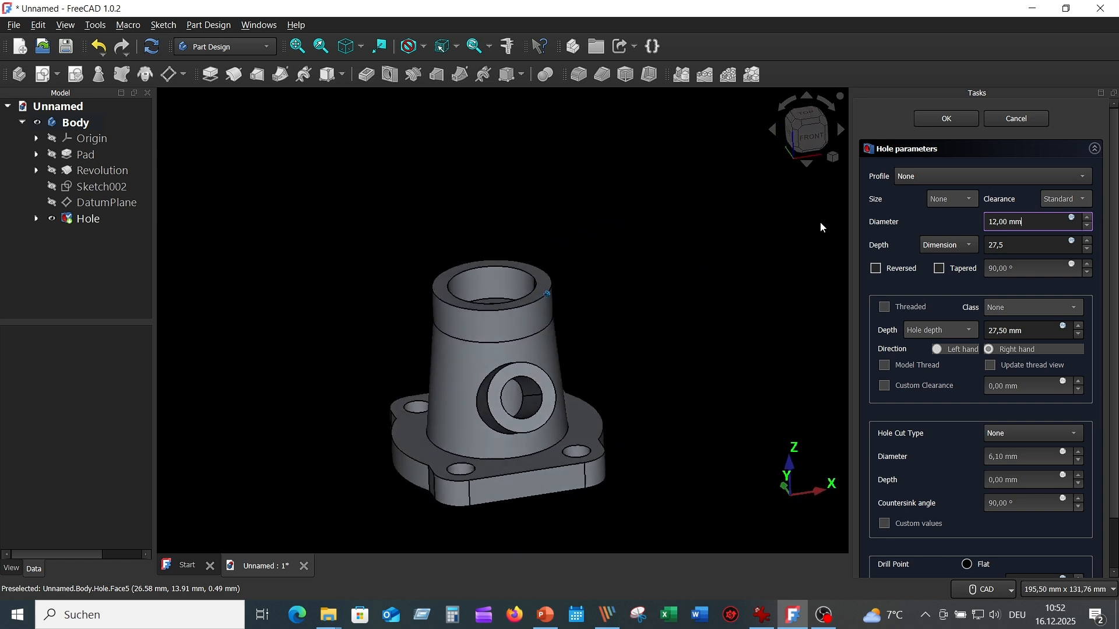
pyautogui.click(947, 120)
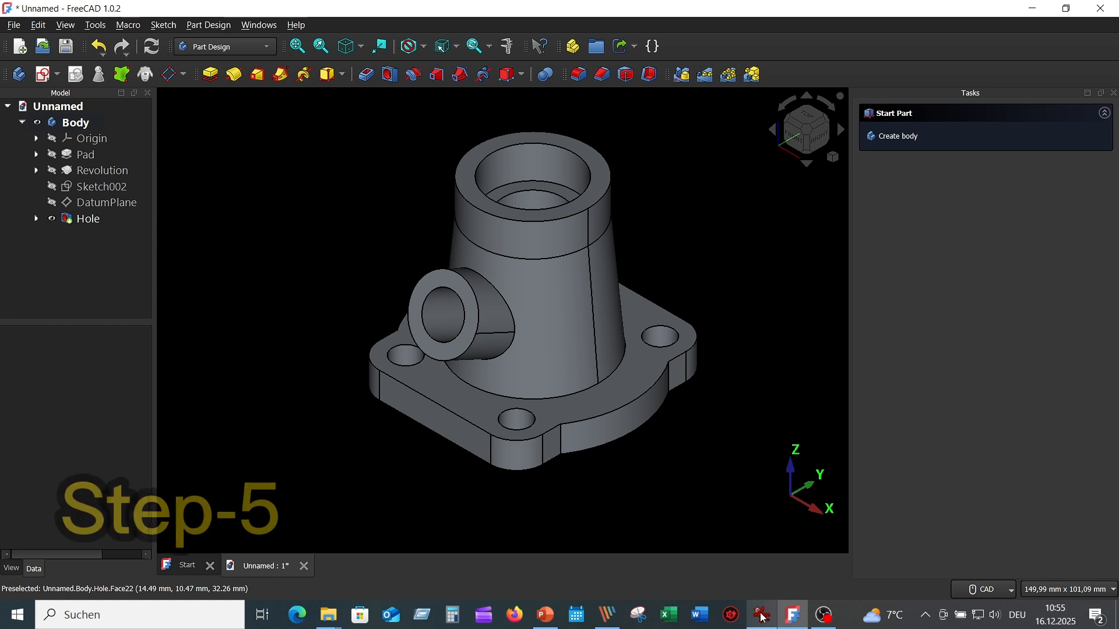
# Step: Review the rib geometry in the reference drawing and start a new sketch on the XZ plane
pyautogui.click(763, 614)
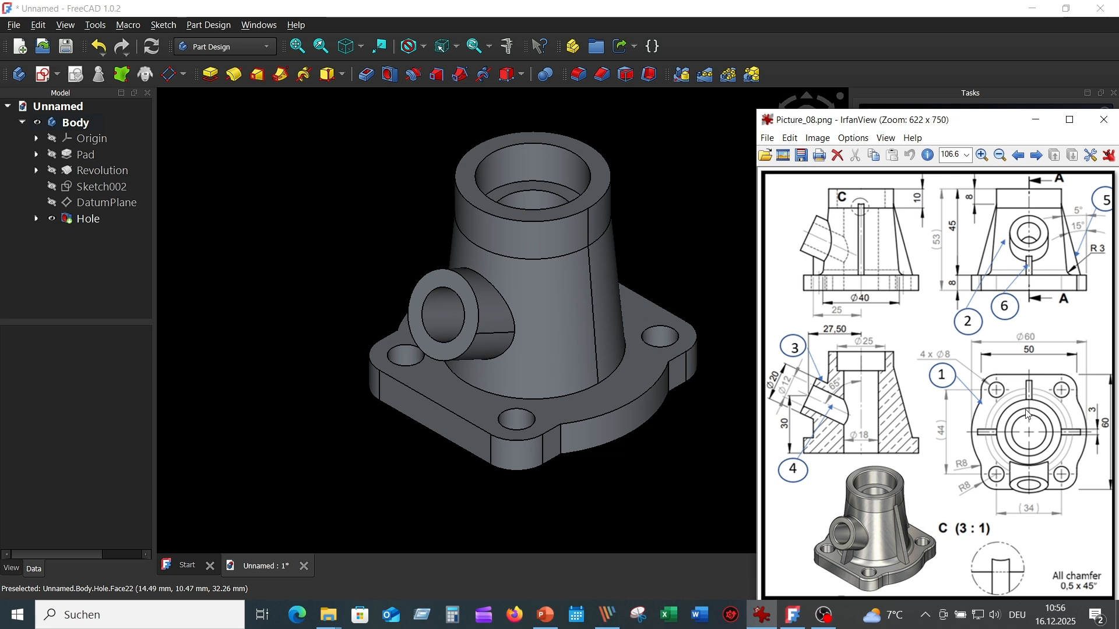
pyautogui.click(717, 274)
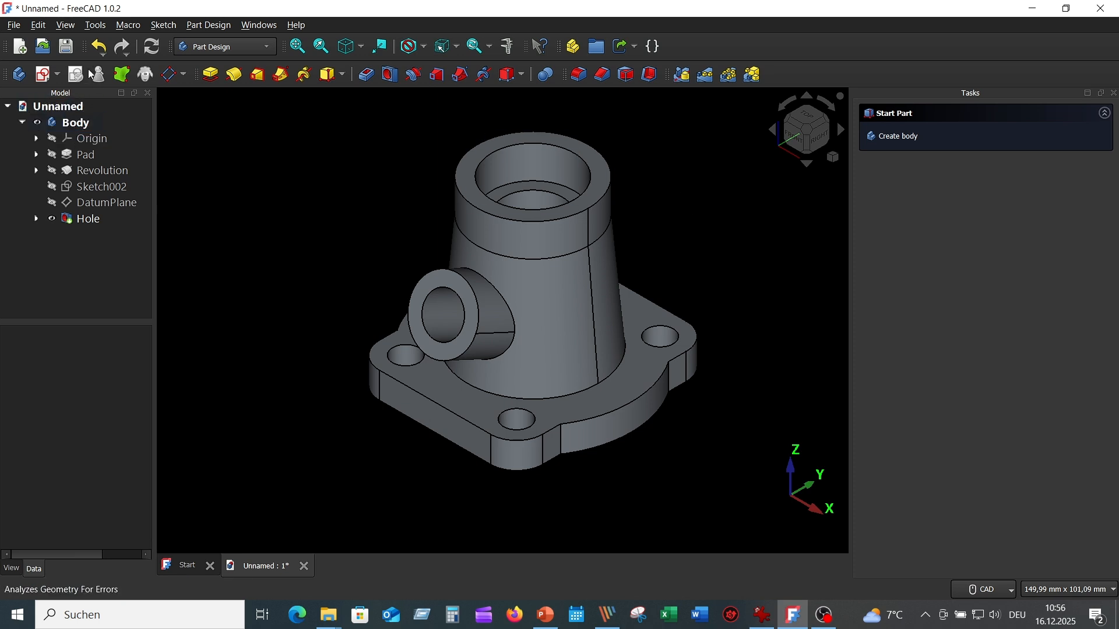
pyautogui.click(47, 75)
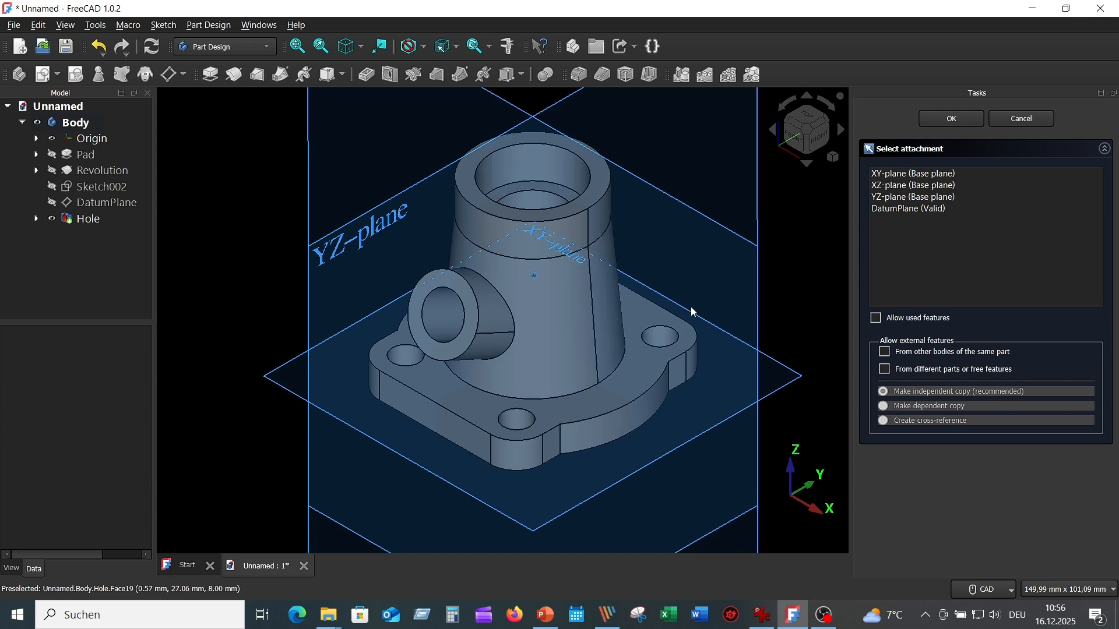
pyautogui.scroll(-1, 672, 301)
pyautogui.moveTo(673, 301); pyautogui.dragTo(728, 271, button='middle')
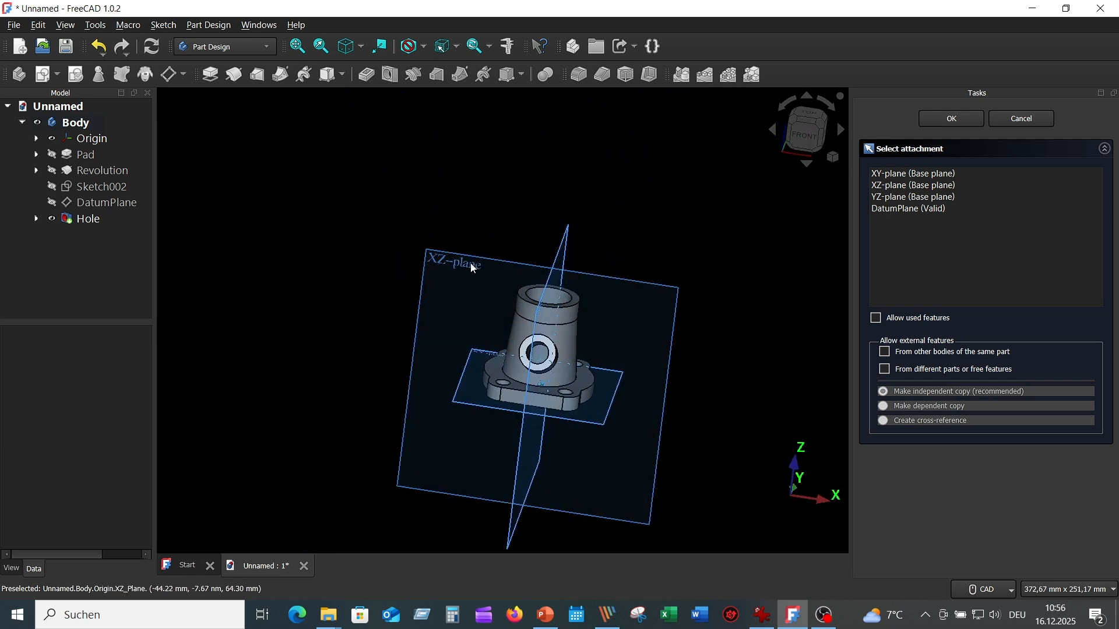
pyautogui.click(473, 268)
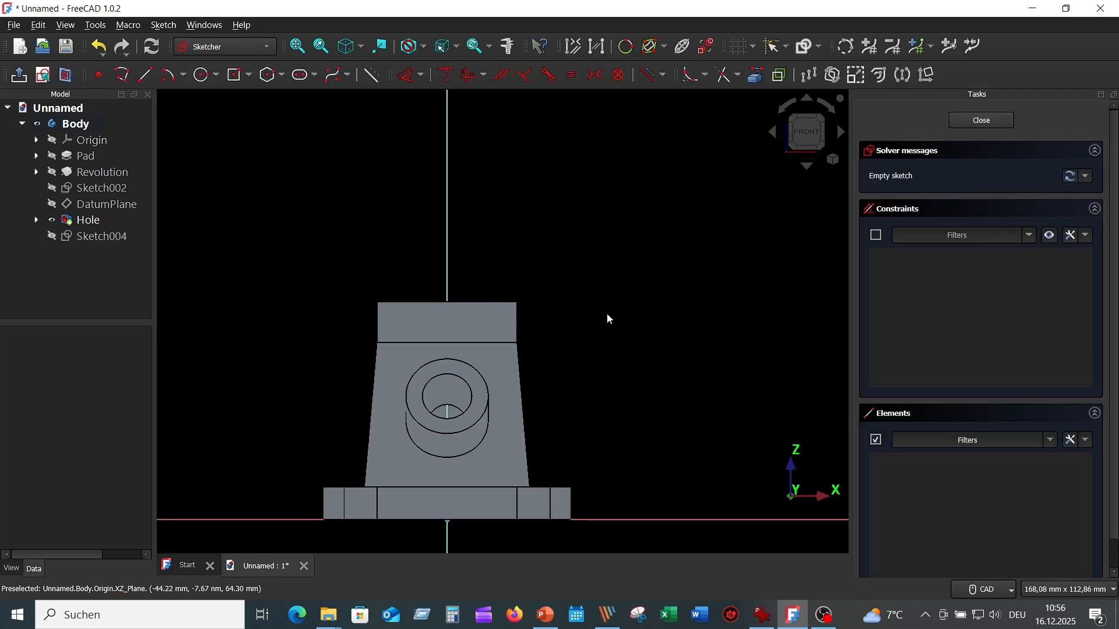
# Step: Show the section at the sketch plane and project the +X collar side edge and the two adjoining flange top edges as external geometry
pyautogui.moveTo(631, 307); pyautogui.dragTo(683, 182, button='middle')
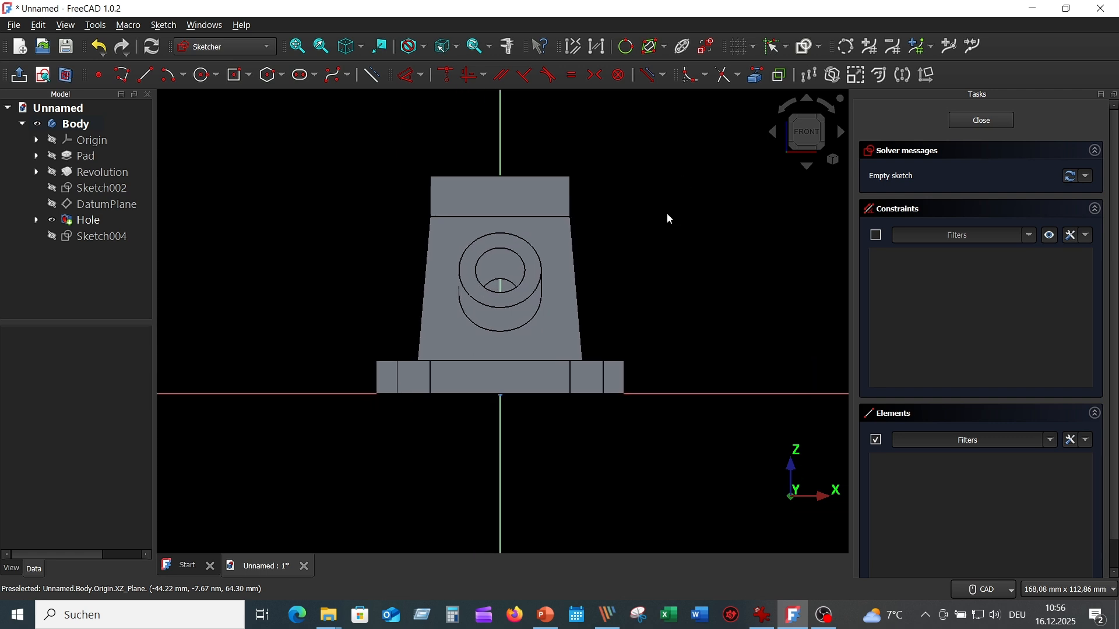
pyautogui.click(67, 76)
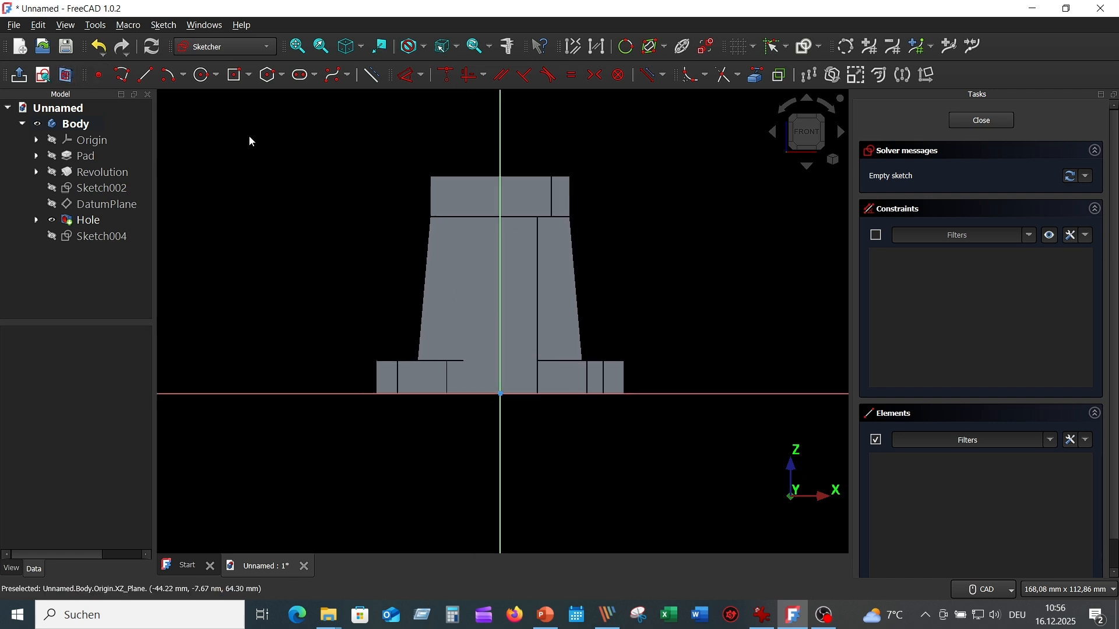
pyautogui.scroll(2, 656, 229)
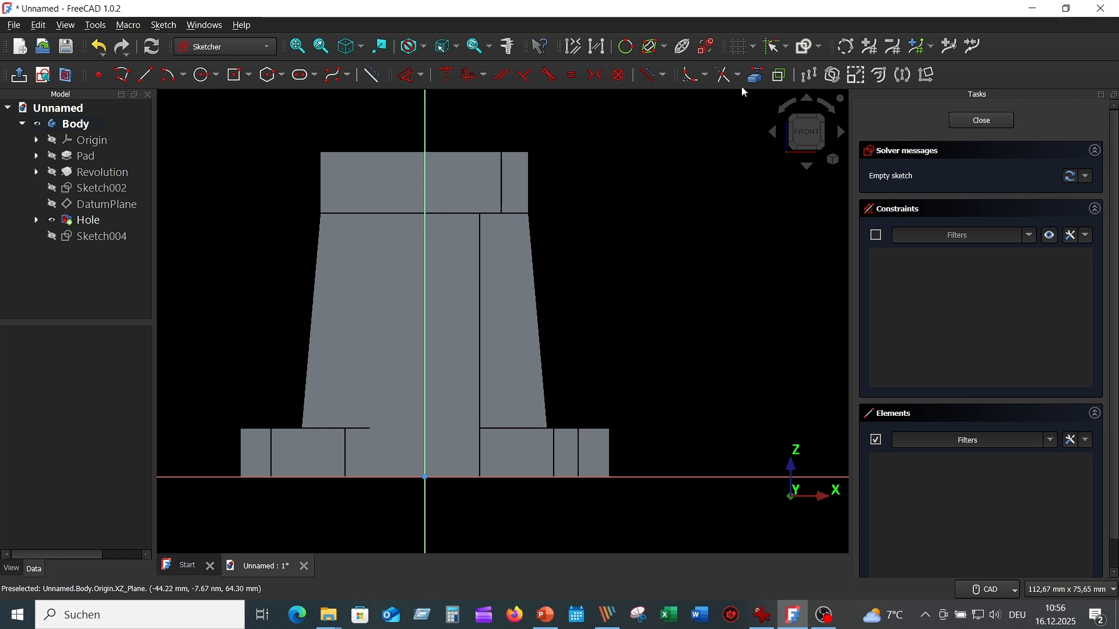
pyautogui.click(756, 75)
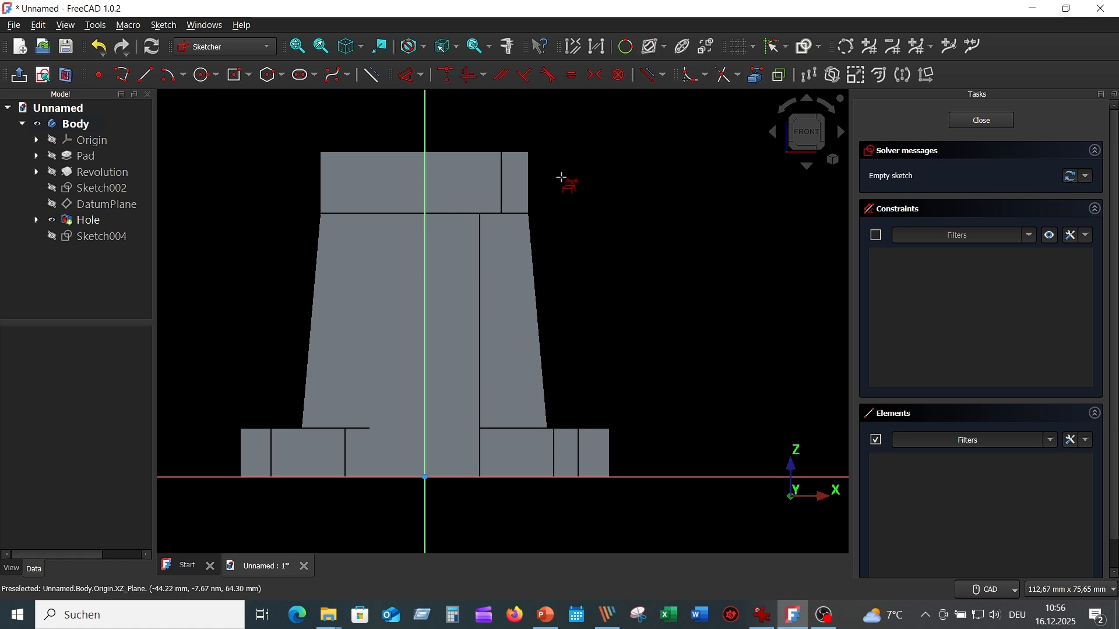
pyautogui.click(529, 183)
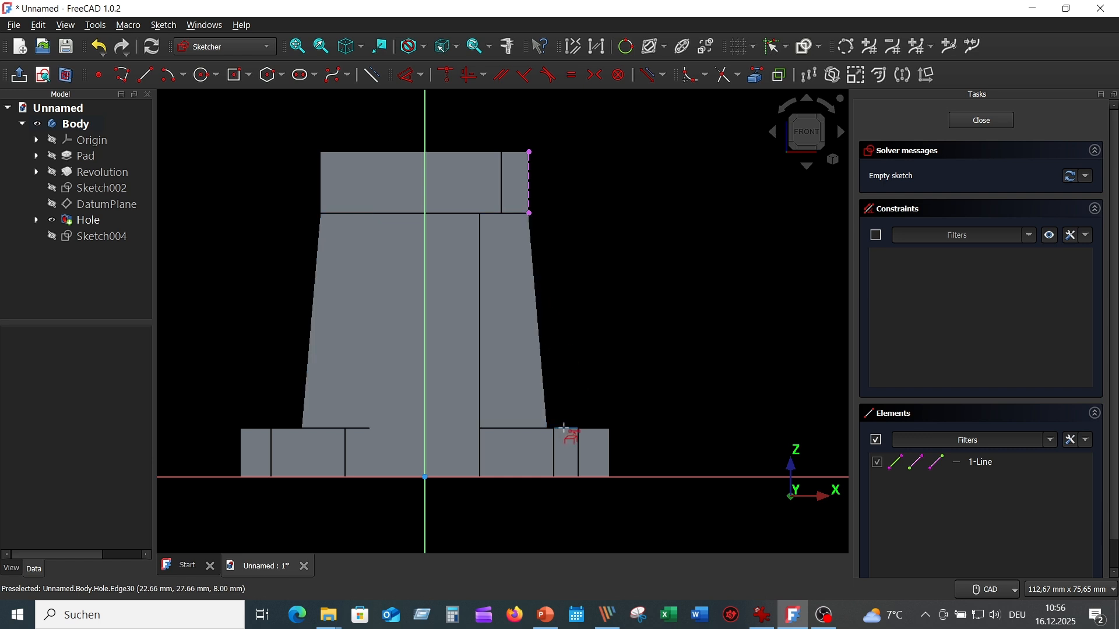
pyautogui.click(562, 429)
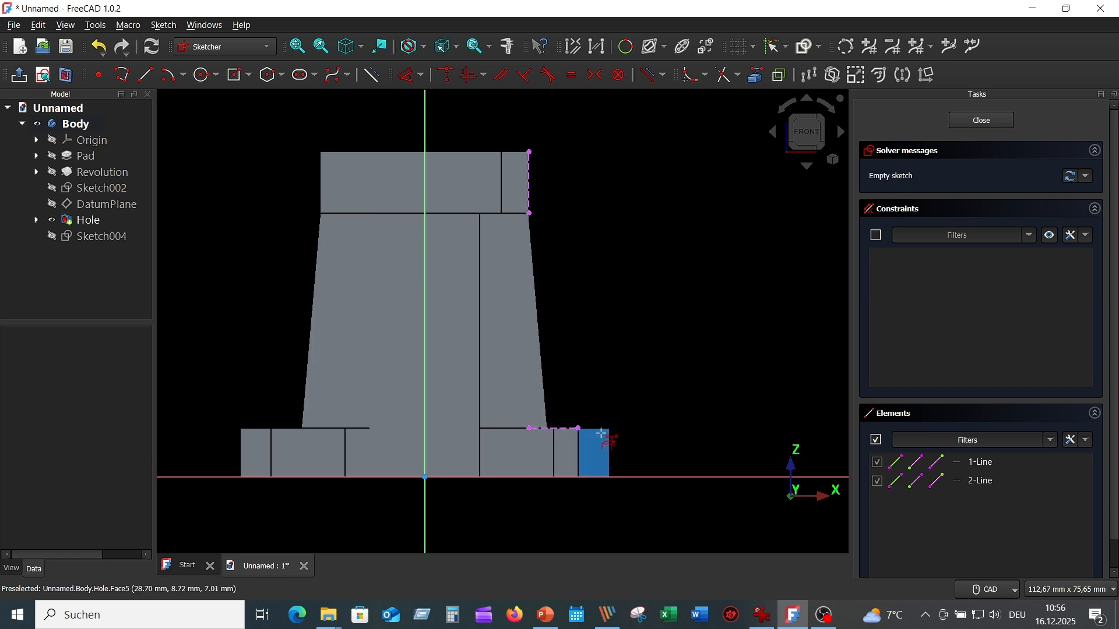
pyautogui.click(597, 428)
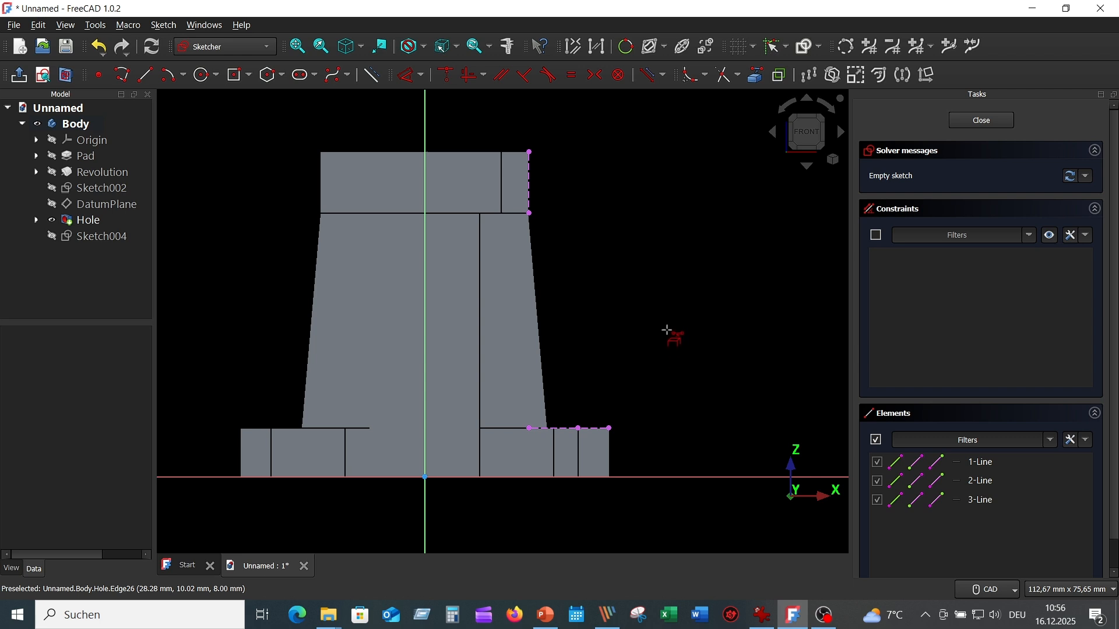
# Step: Draw a closed four-sided rib profile with a polyline, starting inside the collar and ending its sloped outer line on the flange's top edge
pyautogui.click(122, 75)
pyautogui.click(514, 194)
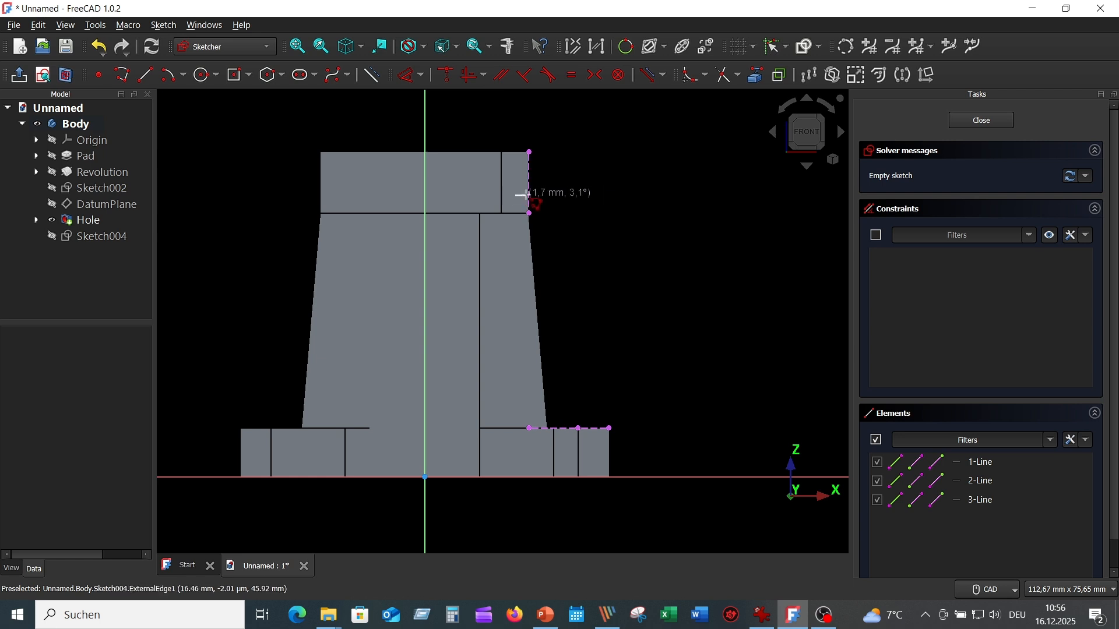
pyautogui.scroll(3, 523, 195)
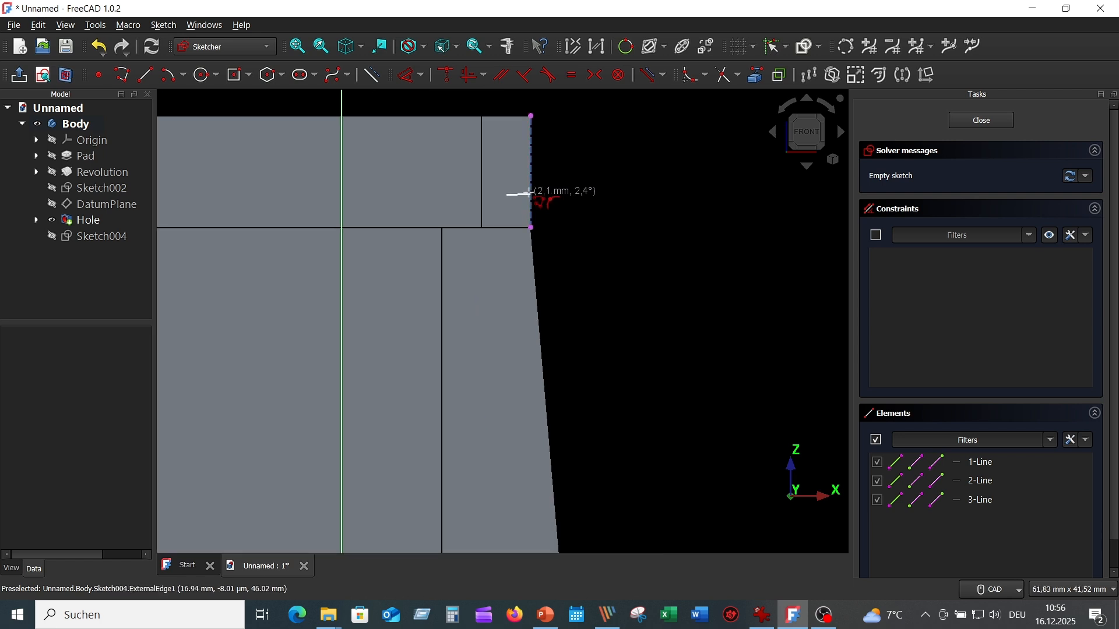
pyautogui.click(531, 194)
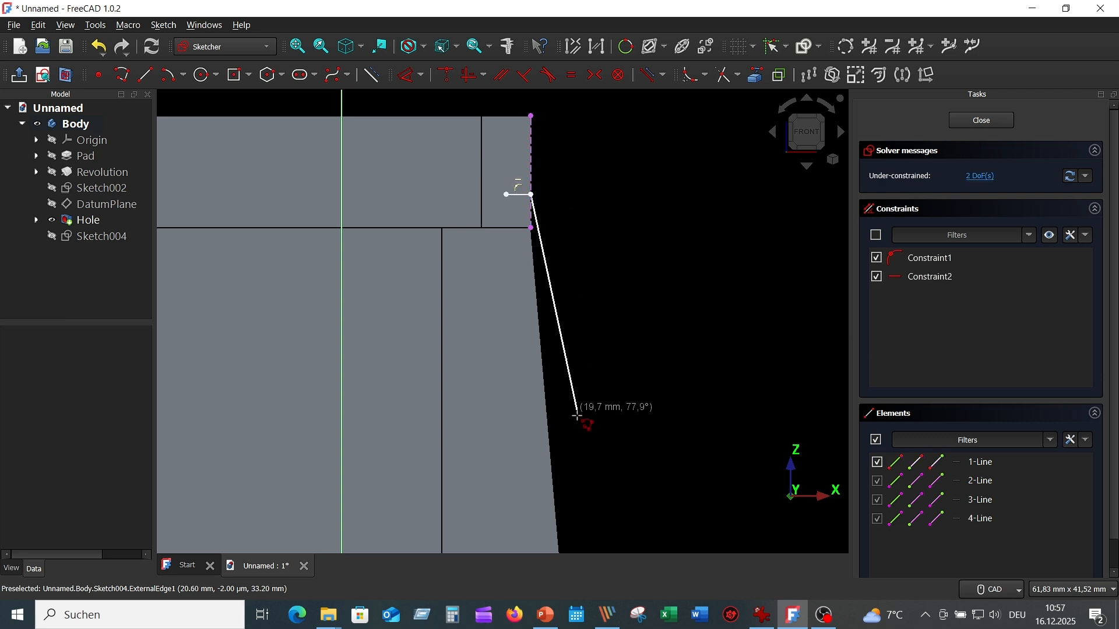
pyautogui.scroll(-3, 589, 460)
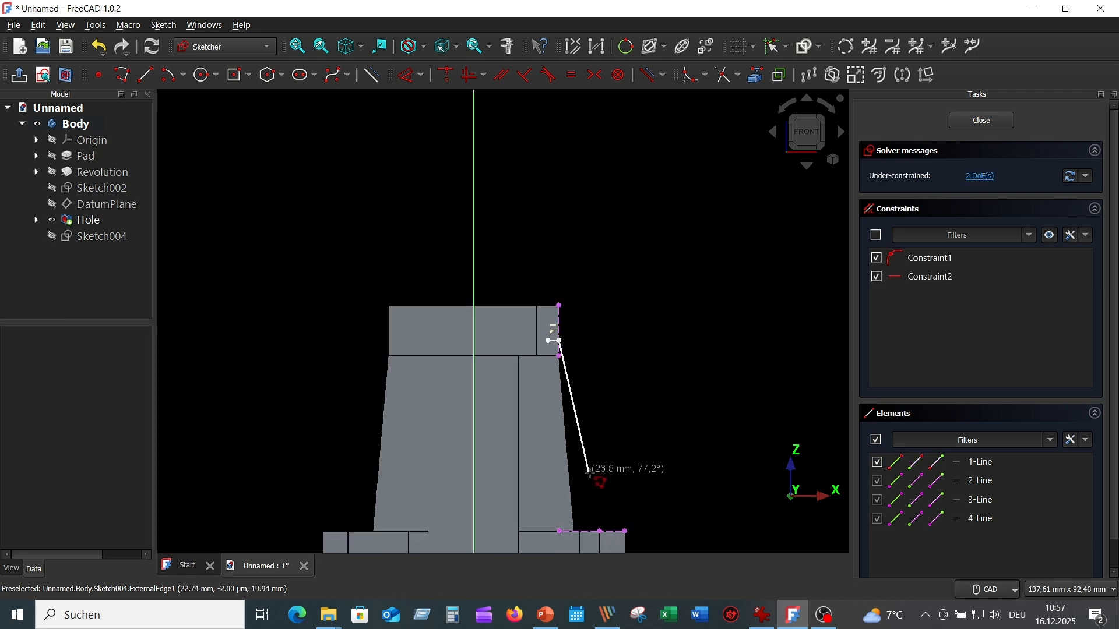
pyautogui.click(611, 531)
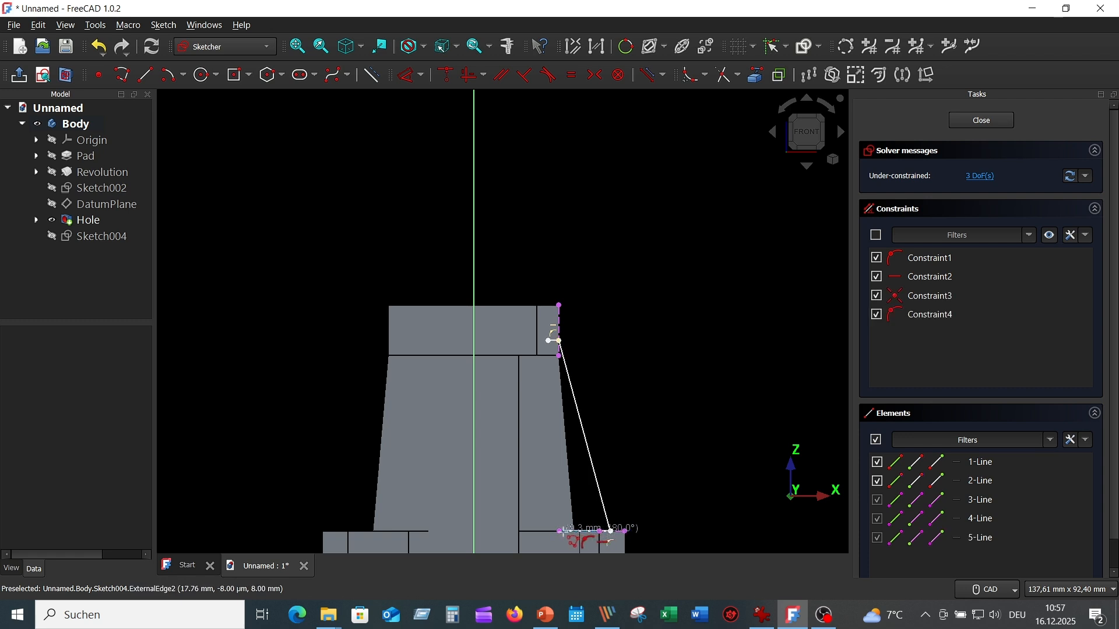
pyautogui.scroll(4, 570, 531)
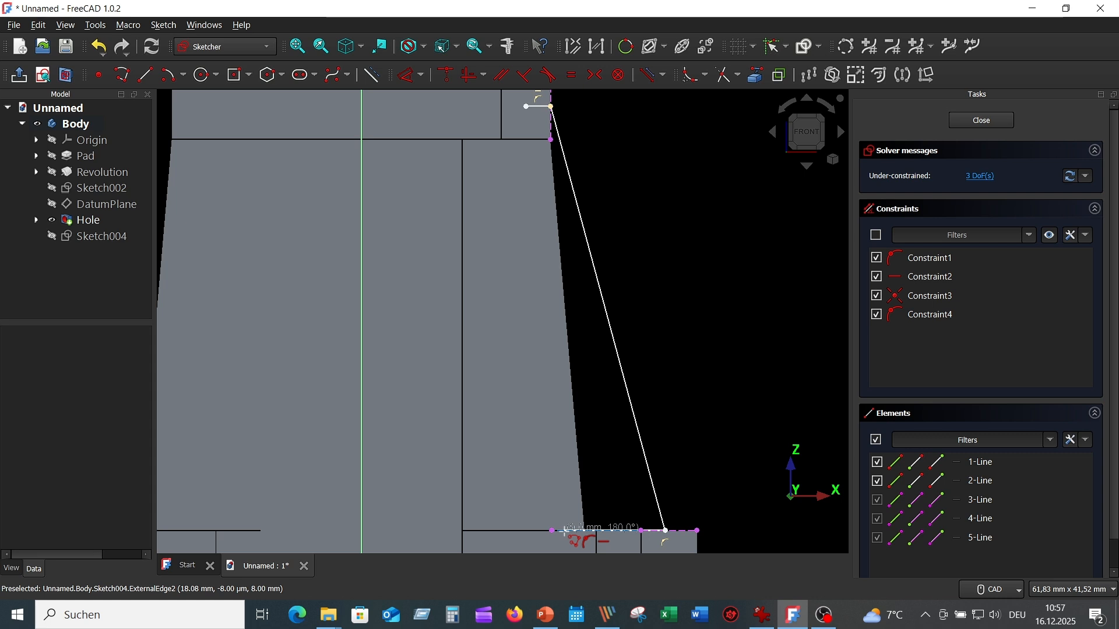
pyautogui.click(564, 531)
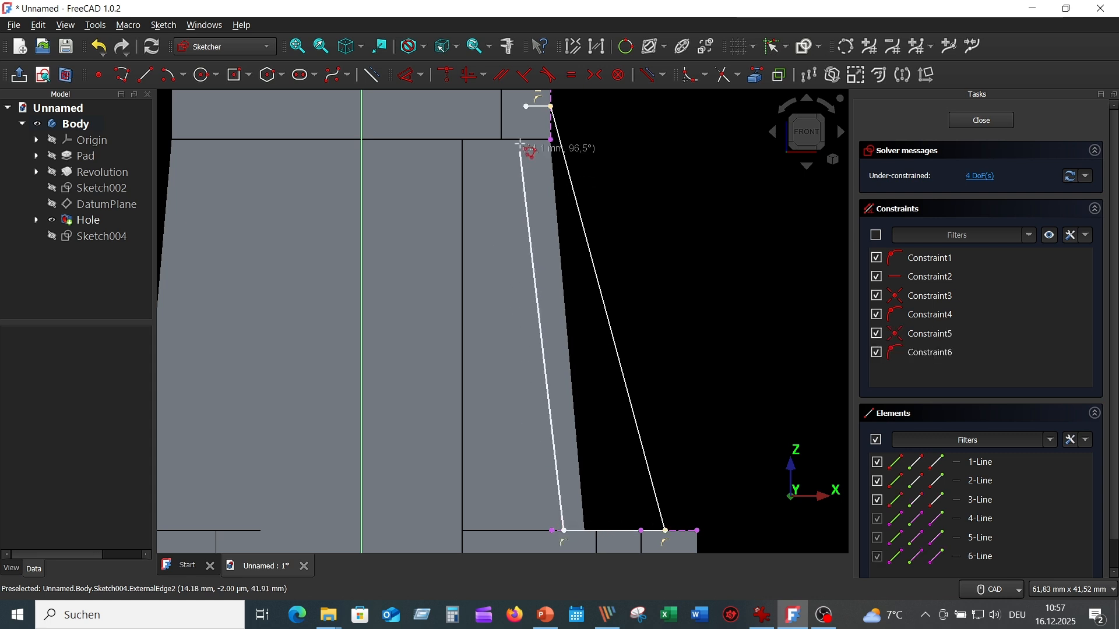
pyautogui.click(527, 106)
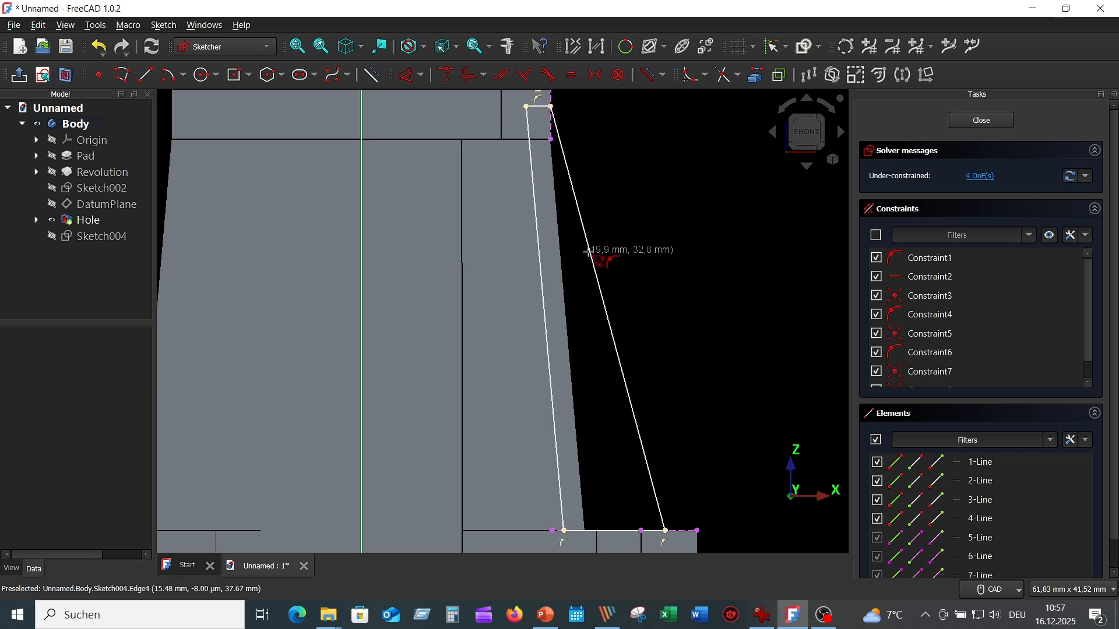
# Step: Dimension the vertical distance from the collar's top corner to the rib profile's short top line as 8 mm
pyautogui.scroll(-3, 646, 269)
pyautogui.scroll(5, 655, 285)
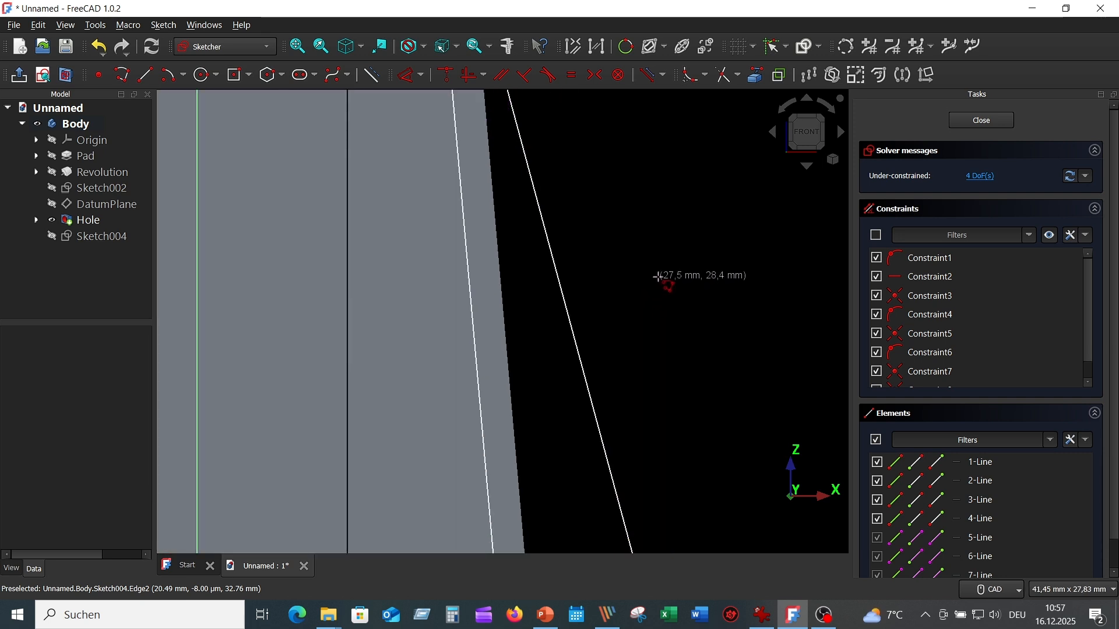
pyautogui.scroll(-4, 653, 279)
pyautogui.scroll(2, 676, 327)
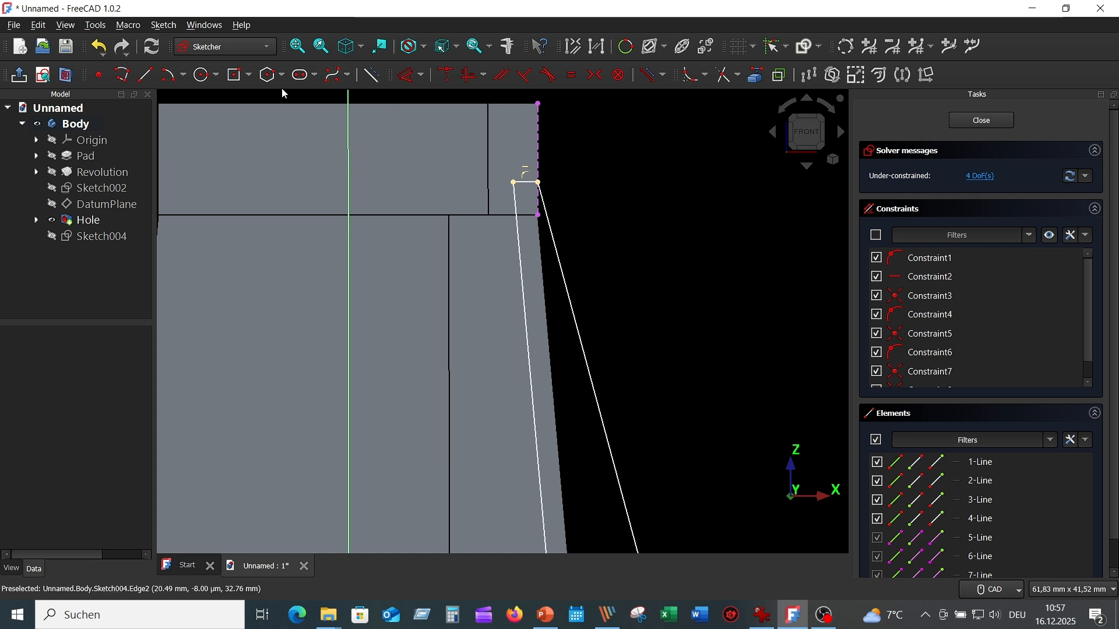
pyautogui.click(409, 78)
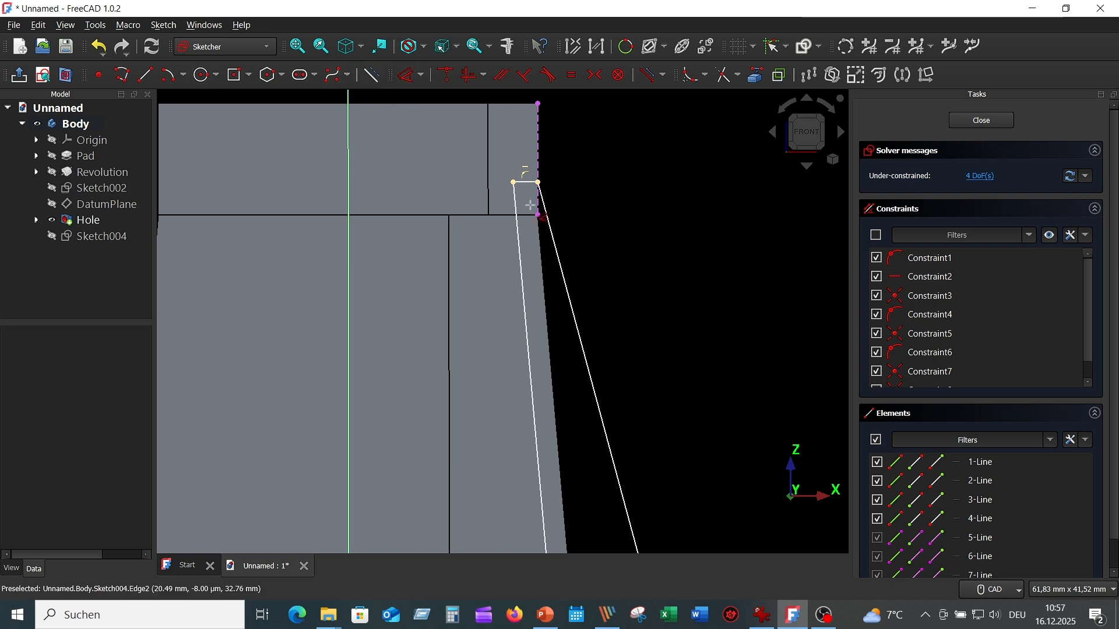
pyautogui.click(537, 104)
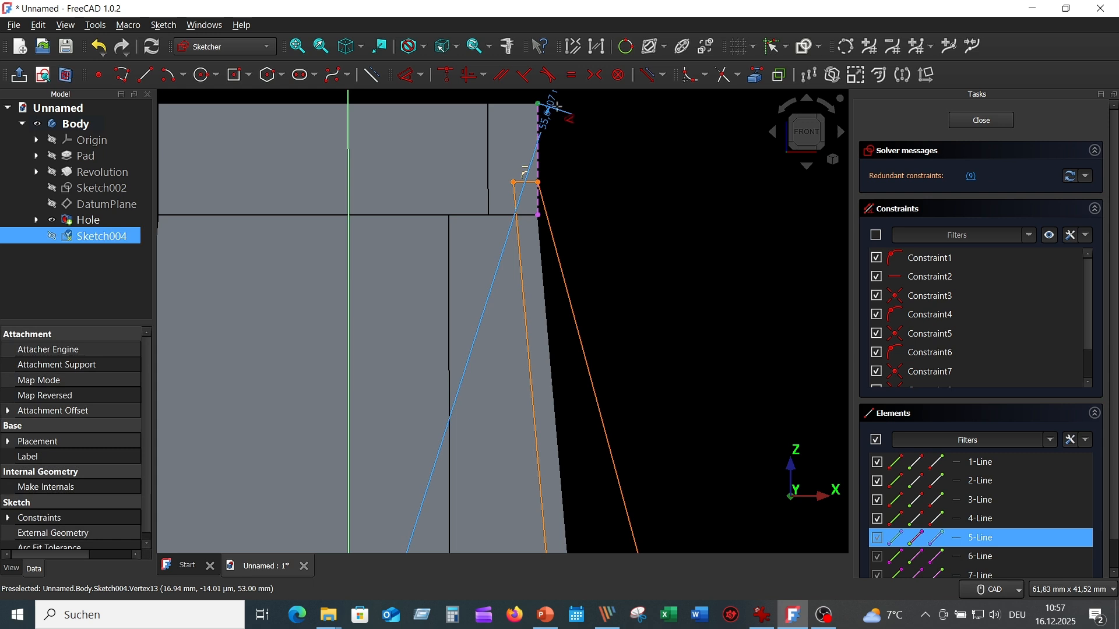
pyautogui.click(527, 182)
pyautogui.click(603, 162)
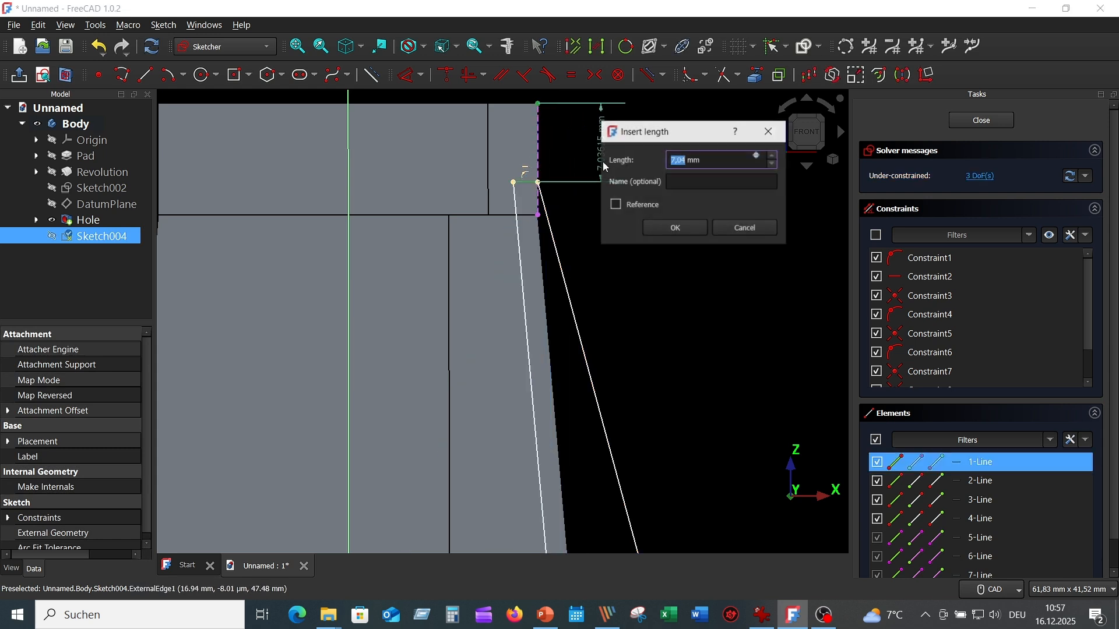
pyautogui.write('8')
pyautogui.press('Return')
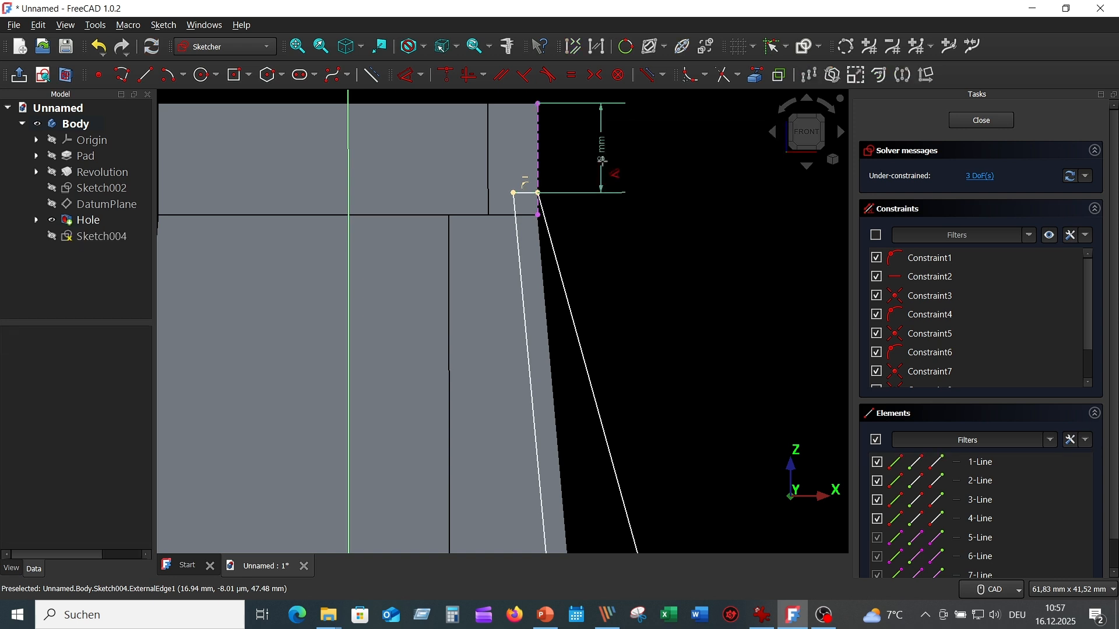
# Step: Set the angle between the rib's outer sloped line and the vertical axis to 15°
pyautogui.scroll(-3, 713, 192)
pyautogui.scroll(3, 716, 286)
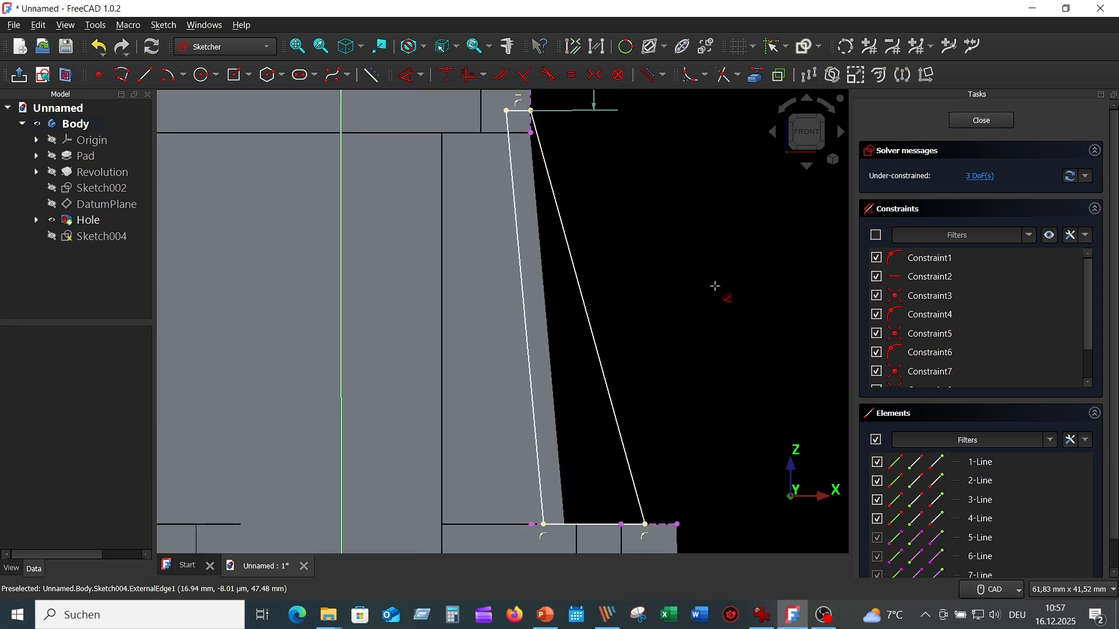
pyautogui.click(588, 323)
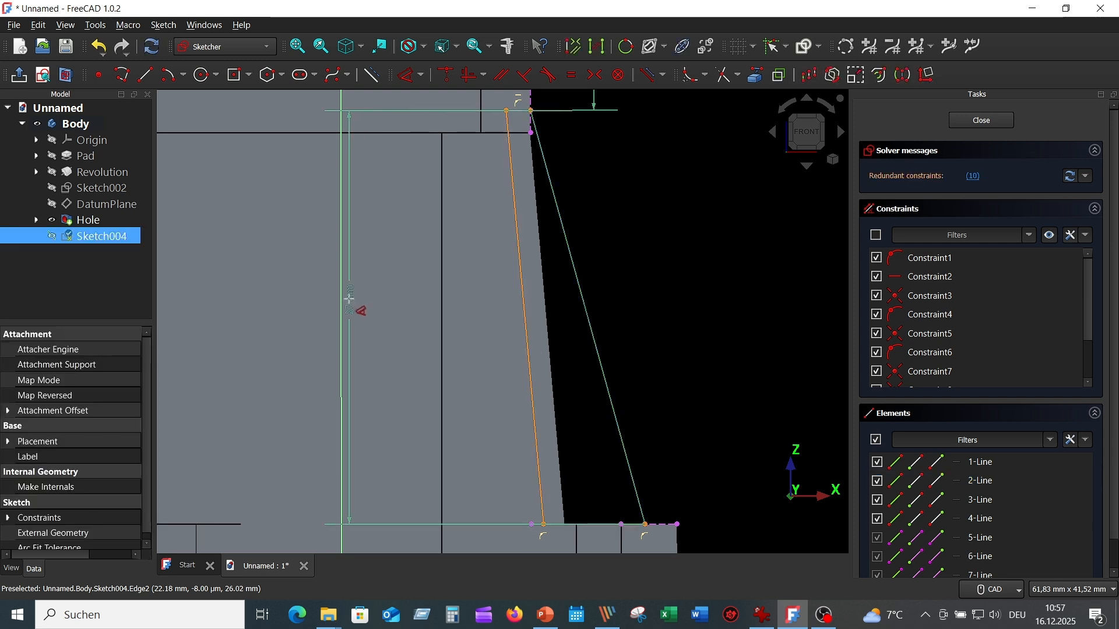
pyautogui.click(342, 308)
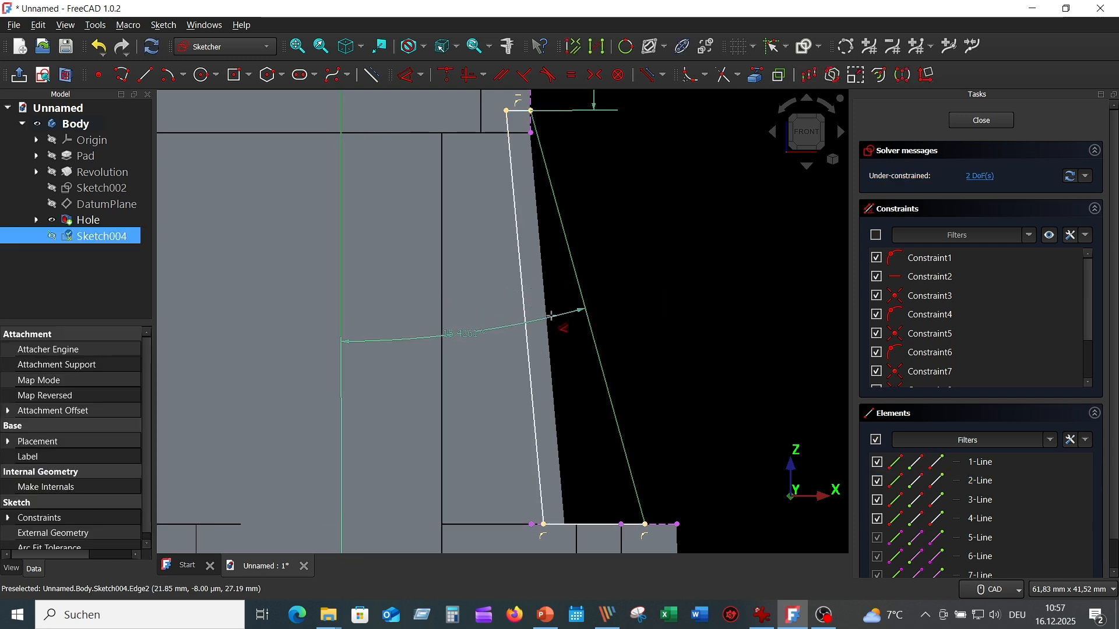
pyautogui.click(573, 342)
pyautogui.write('15')
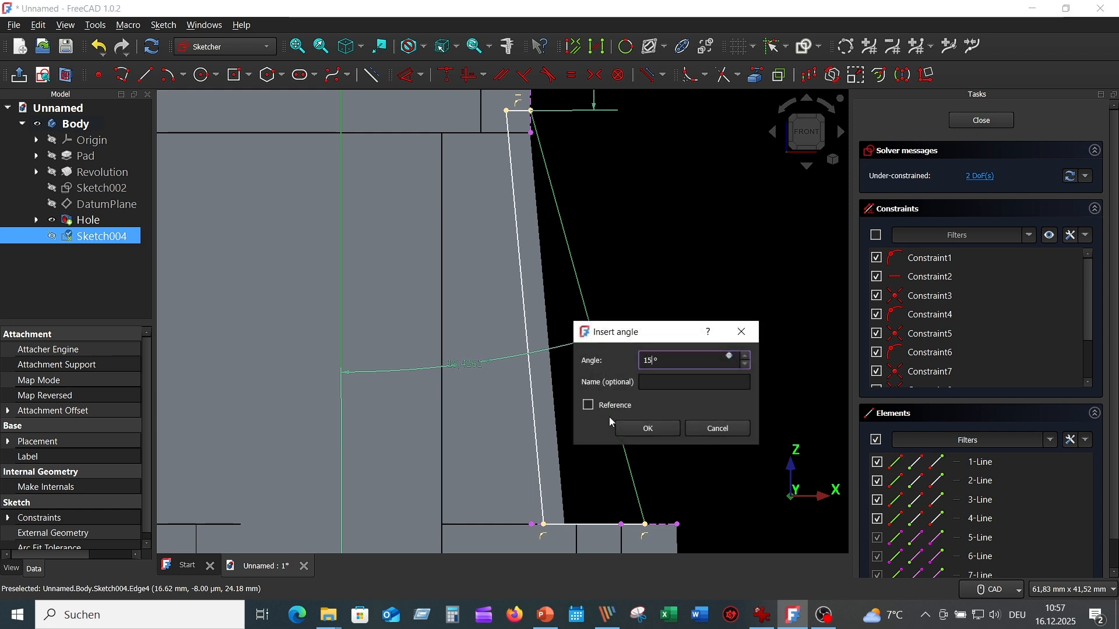
pyautogui.press('Return')
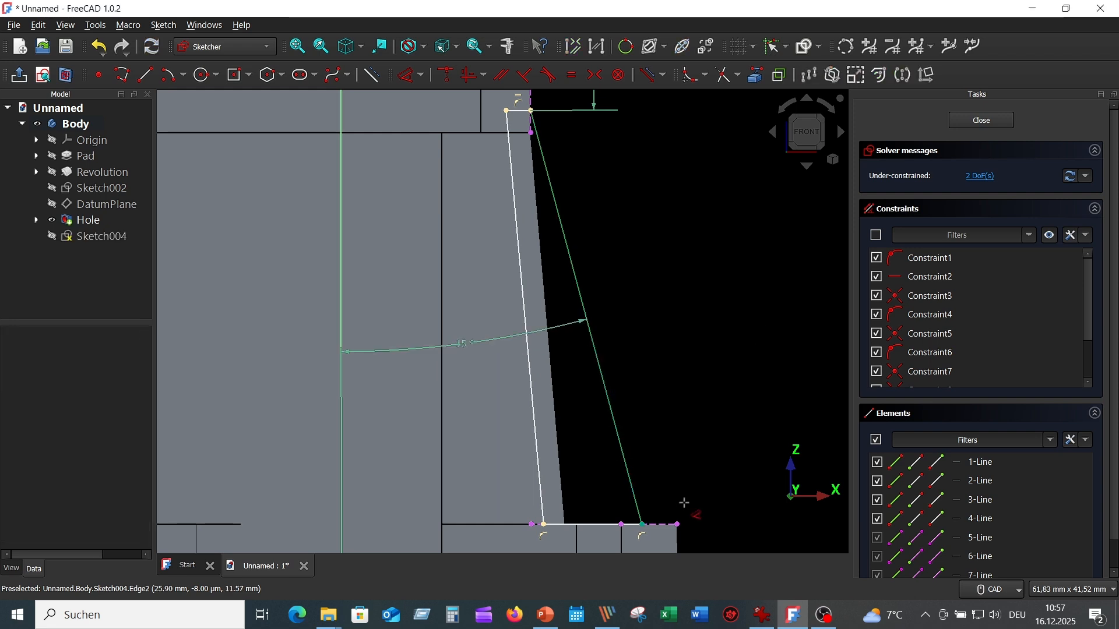
# Step: Dimension the rib profile's bottom line on the flange as 8.5 mm long
pyautogui.moveTo(704, 419); pyautogui.dragTo(708, 292, button='middle')
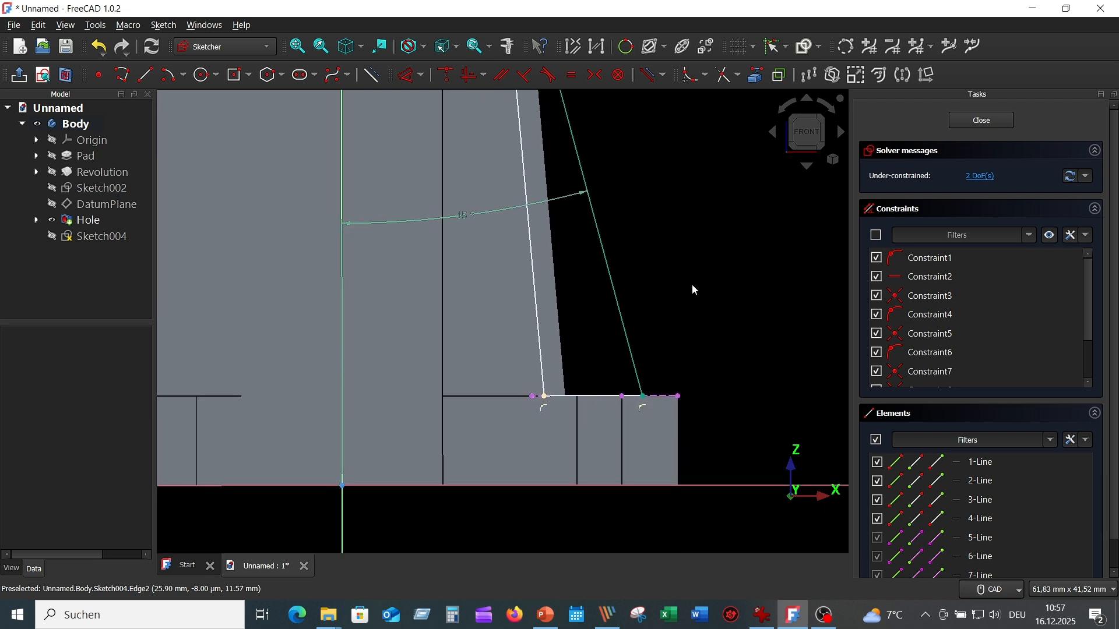
pyautogui.scroll(-2, 696, 304)
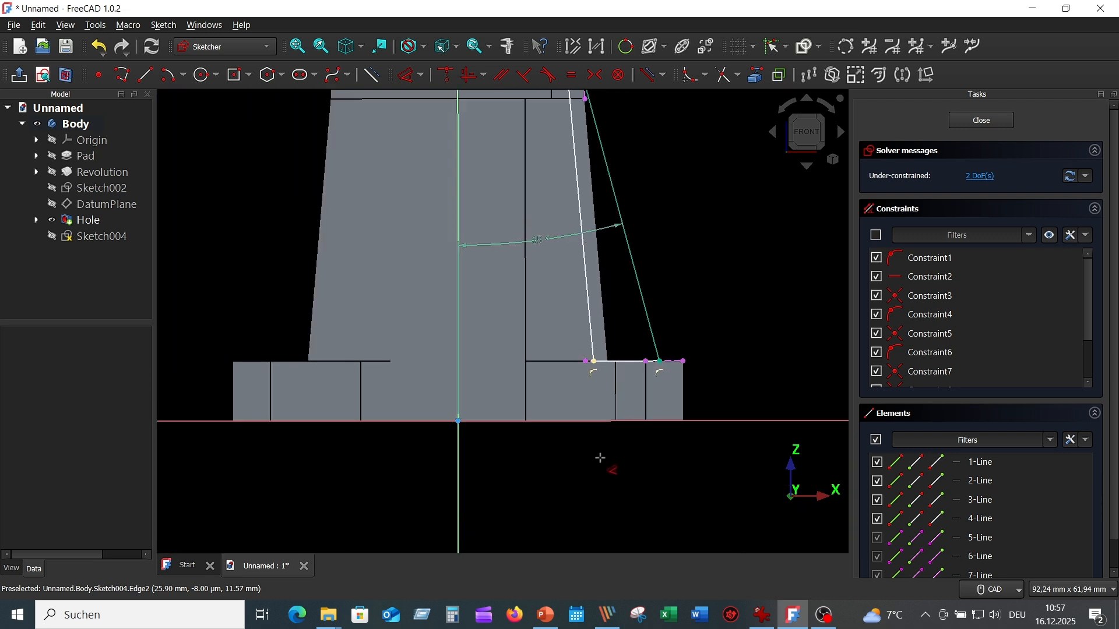
pyautogui.click(624, 361)
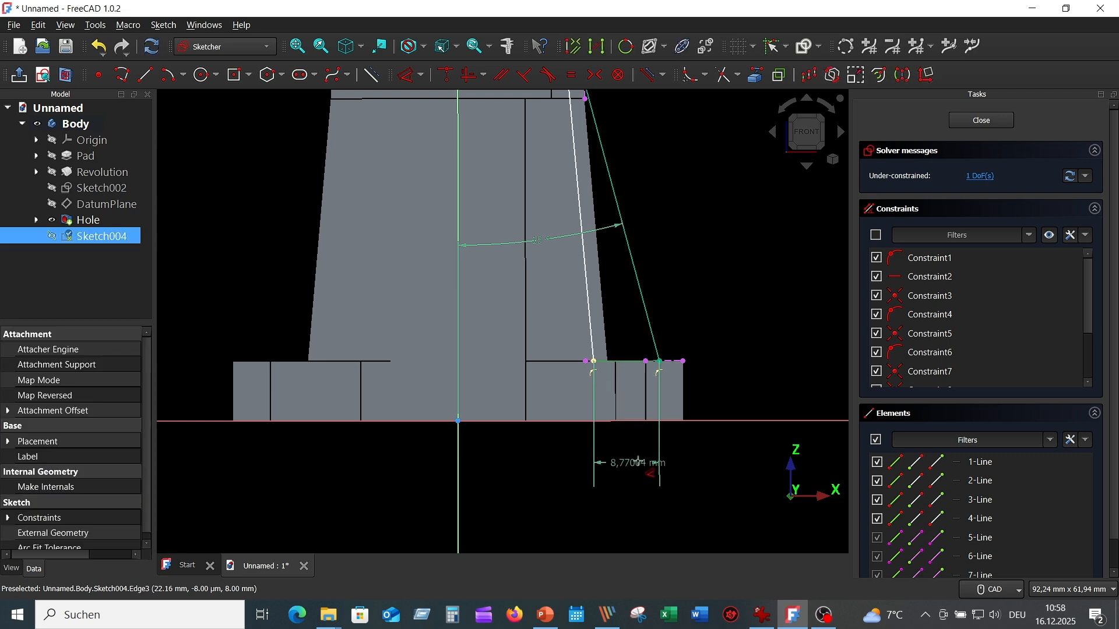
pyautogui.click(637, 461)
pyautogui.write('8,5')
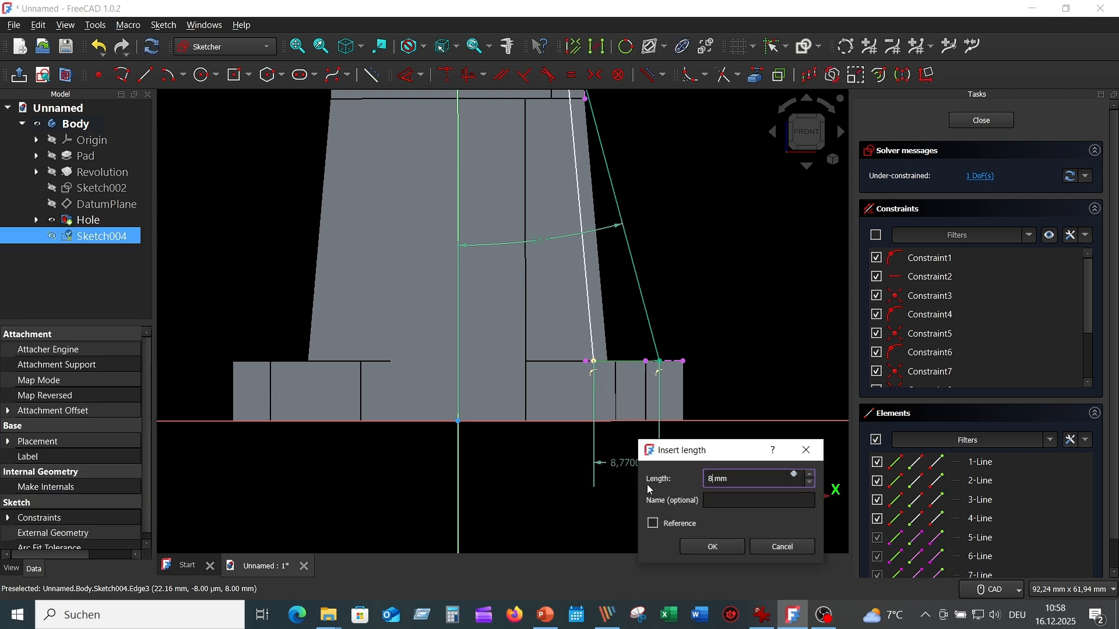
pyautogui.press('Return')
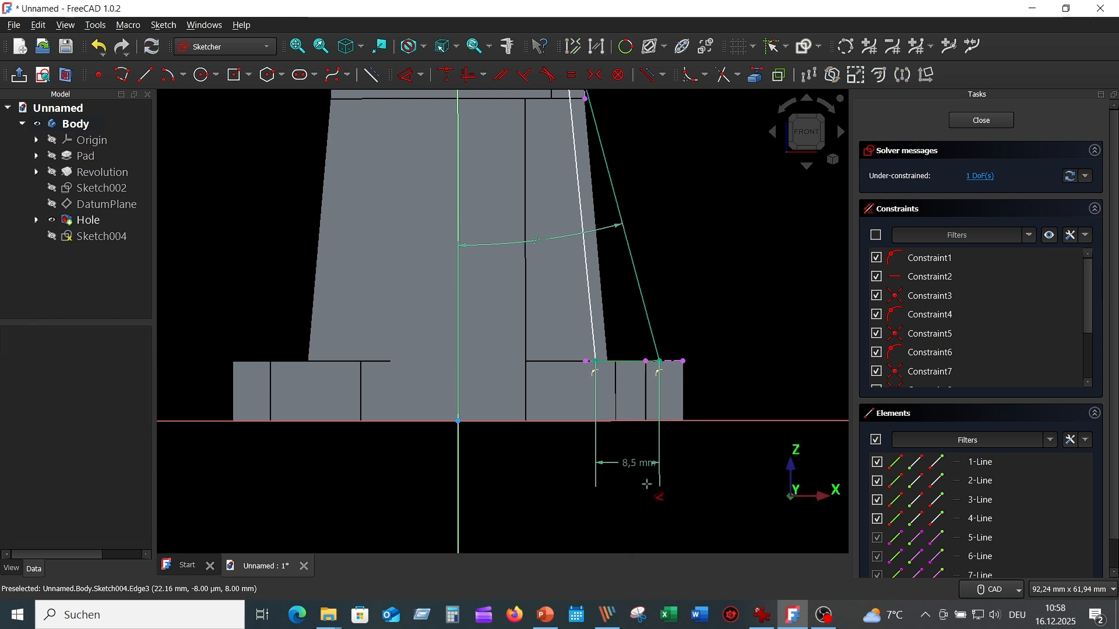
# Step: Set the angle between the rib profile's inner sloped line and the vertical axis to 5.5°
pyautogui.scroll(1, 630, 383)
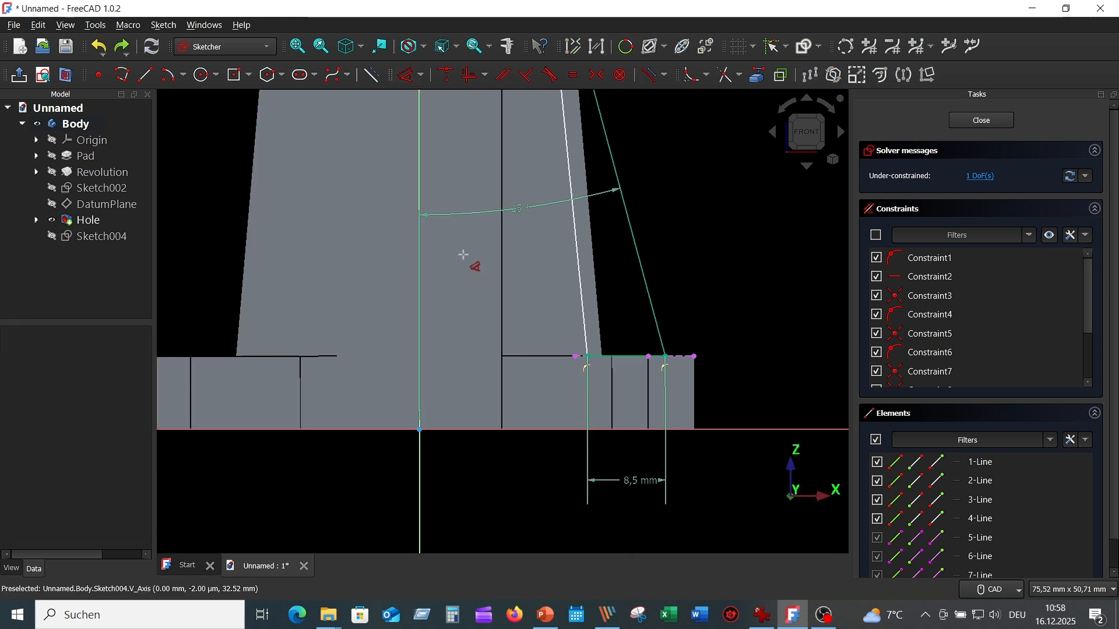
pyautogui.click(422, 247)
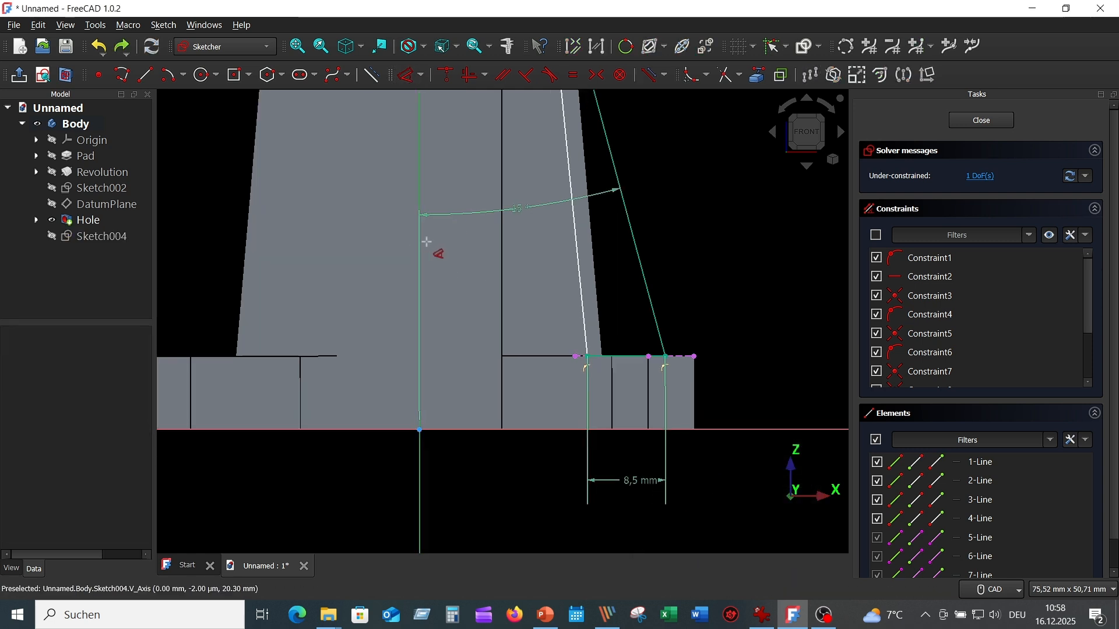
pyautogui.click(575, 241)
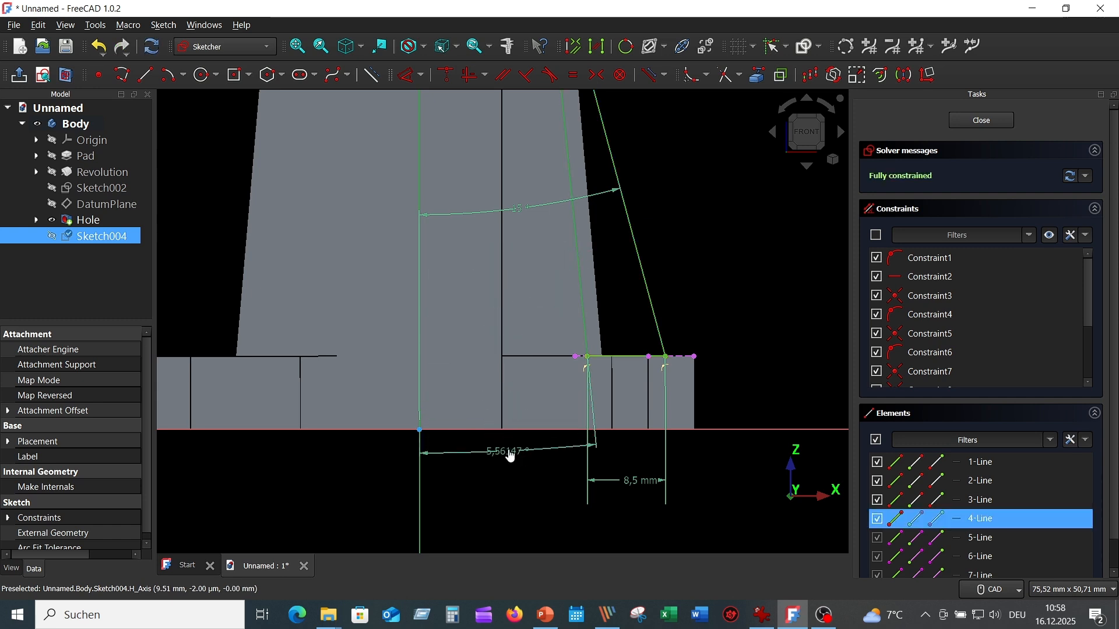
pyautogui.doubleClick(510, 453)
pyautogui.write('5,5')
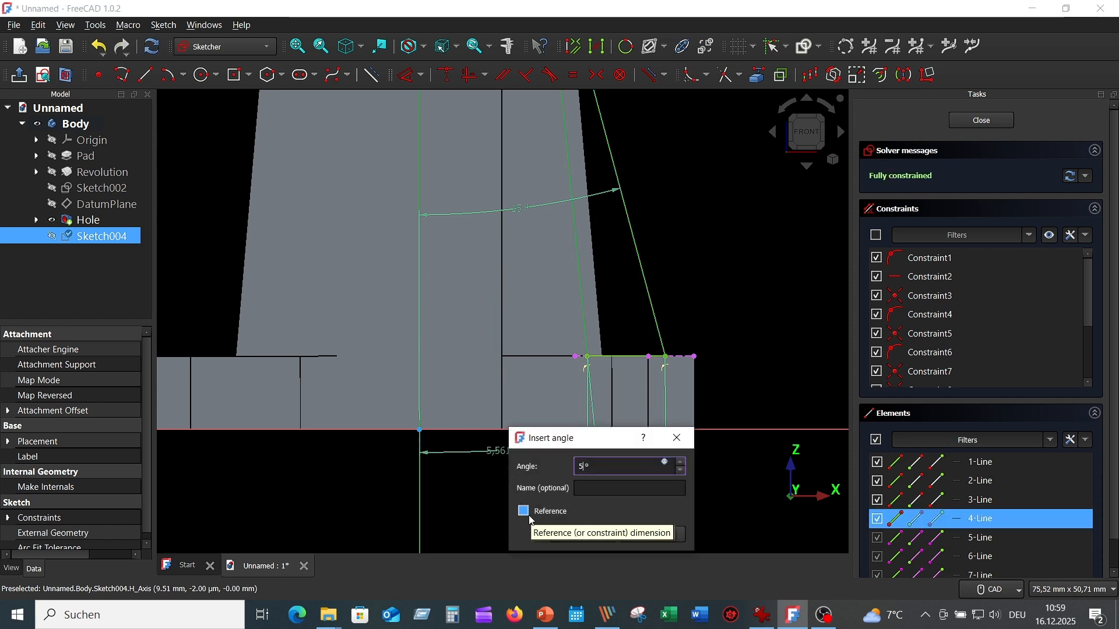
pyautogui.press('Return')
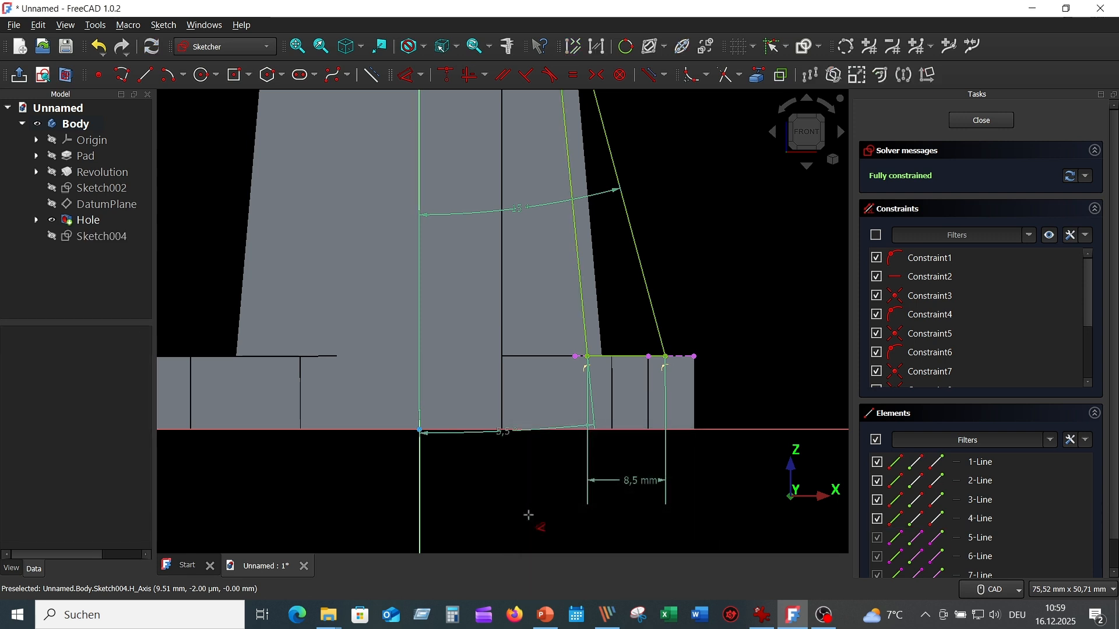
pyautogui.scroll(-3, 742, 292)
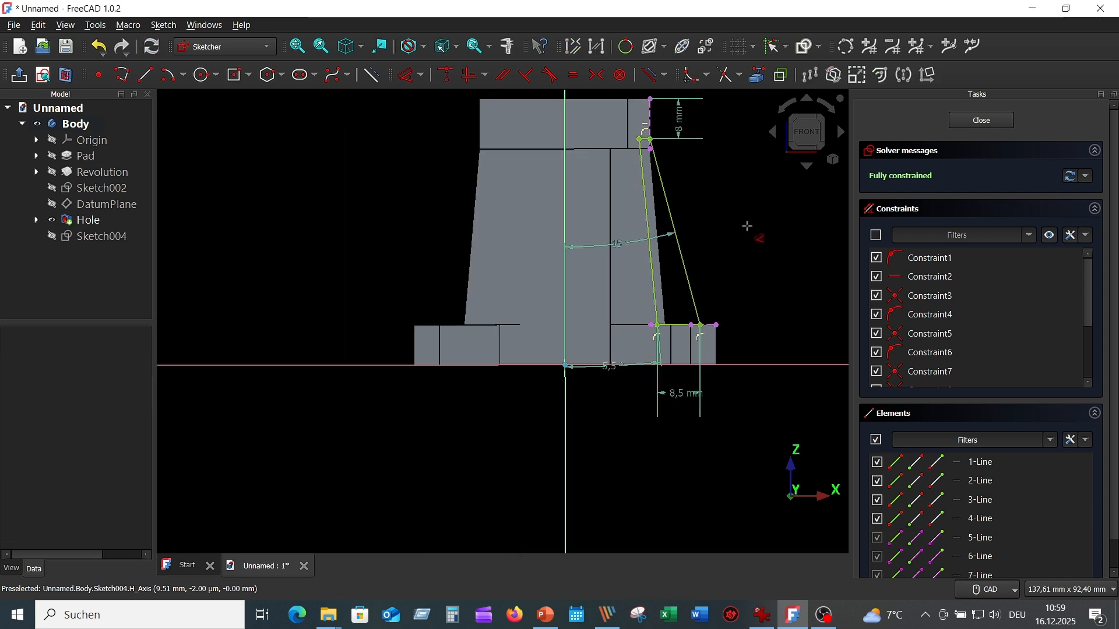
pyautogui.rightClick(751, 210)
# Step: Finish the rib sketch and pad it 3 mm, symmetric to the sketch plane
pyautogui.moveTo(750, 211); pyautogui.dragTo(766, 291, button='middle')
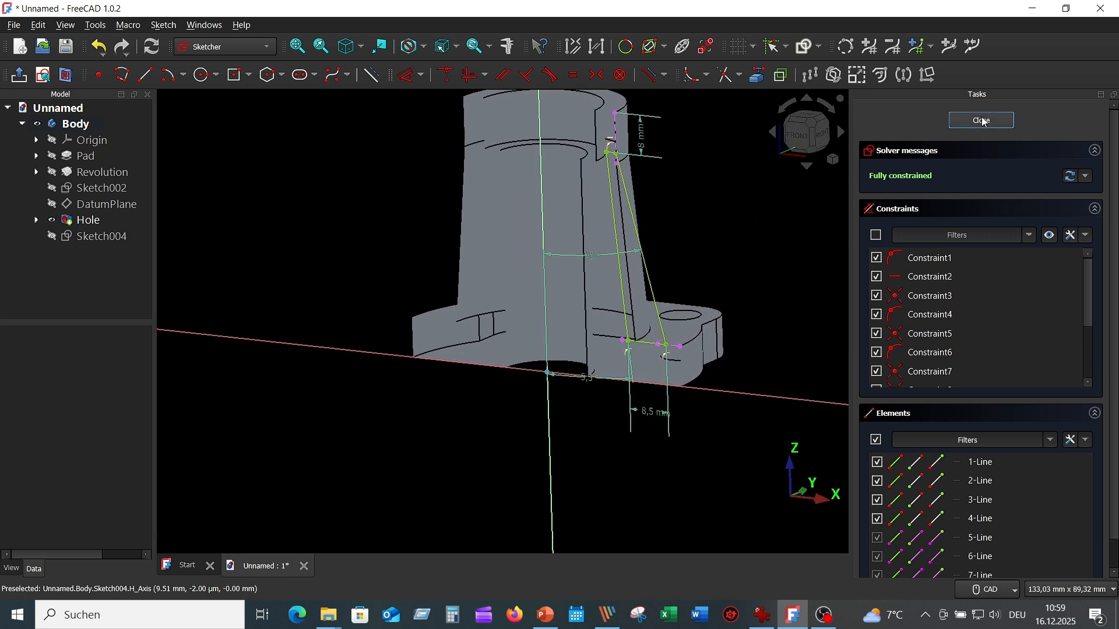
pyautogui.press('0')
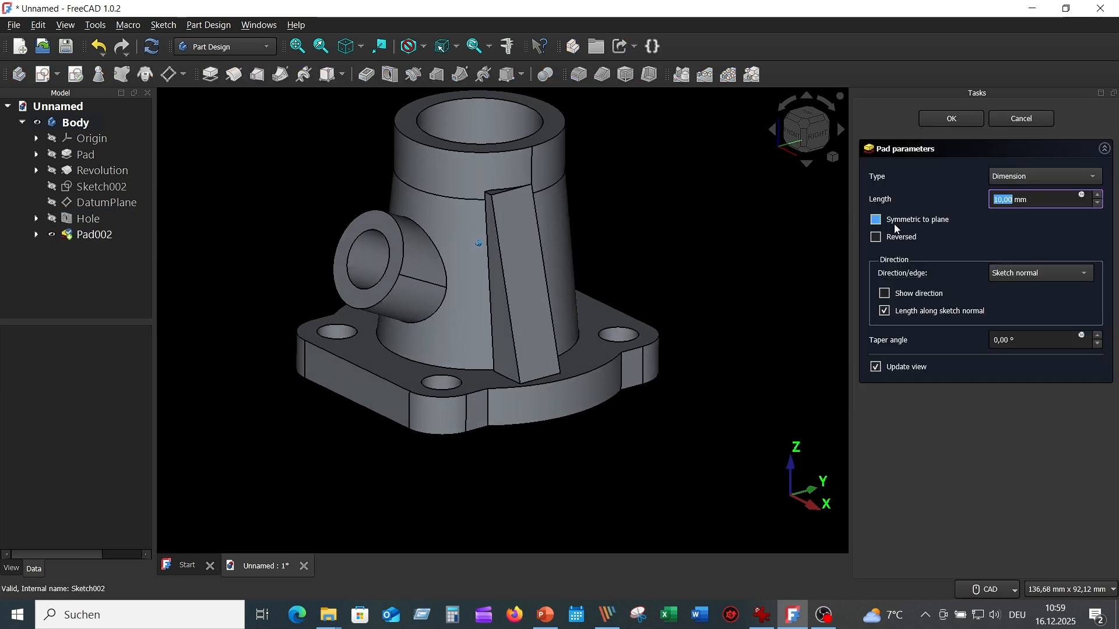
pyautogui.click(900, 220)
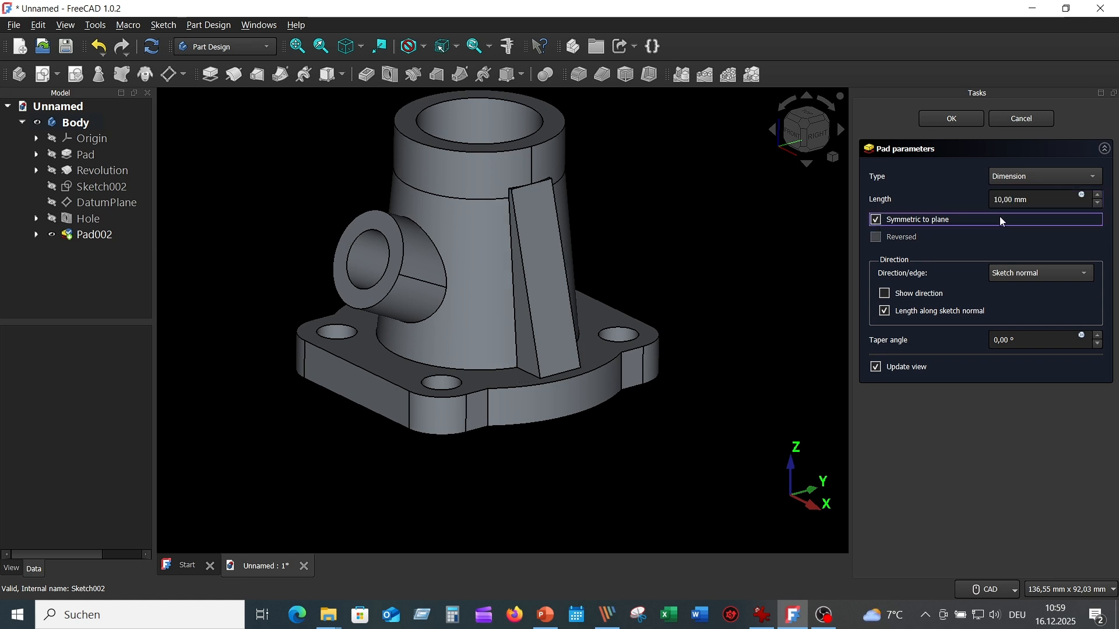
pyautogui.hotkey('shift', 'Tab')
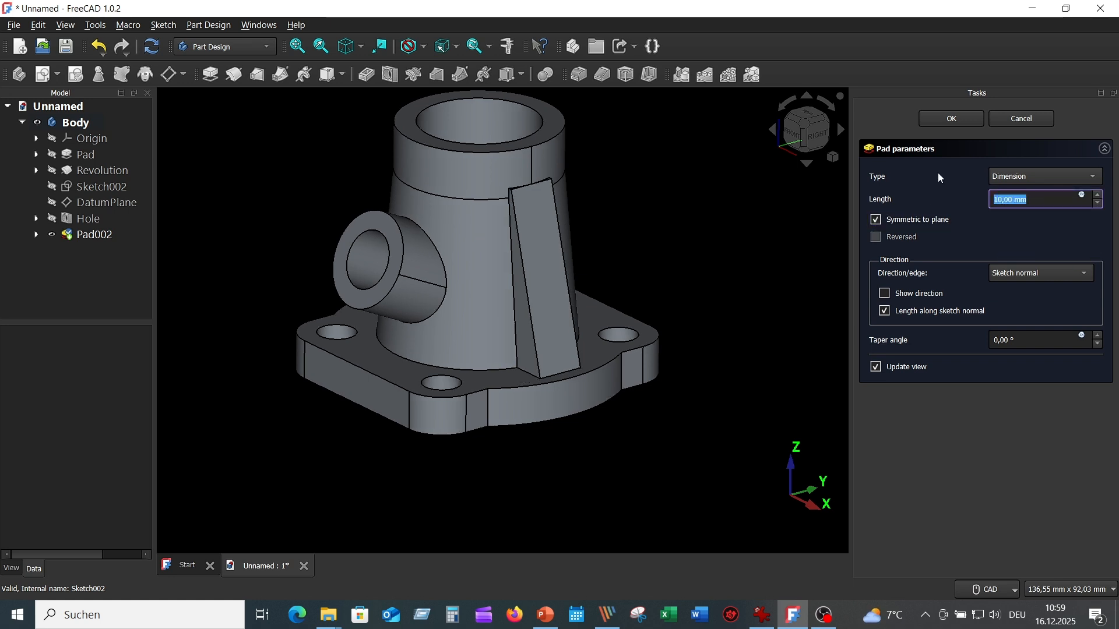
pyautogui.write('3')
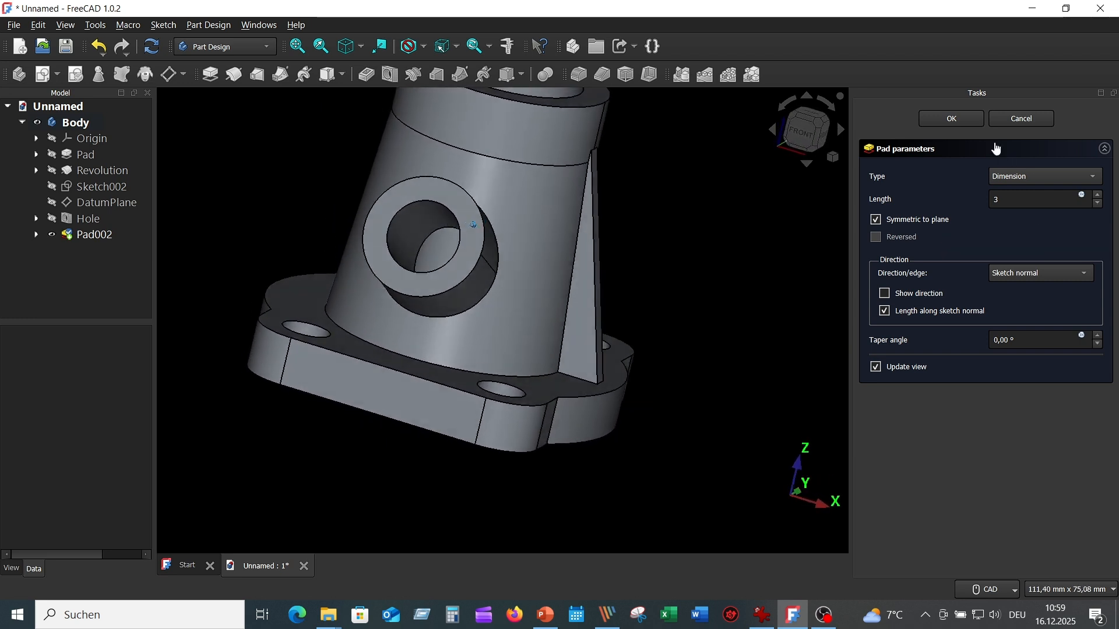
pyautogui.click(971, 119)
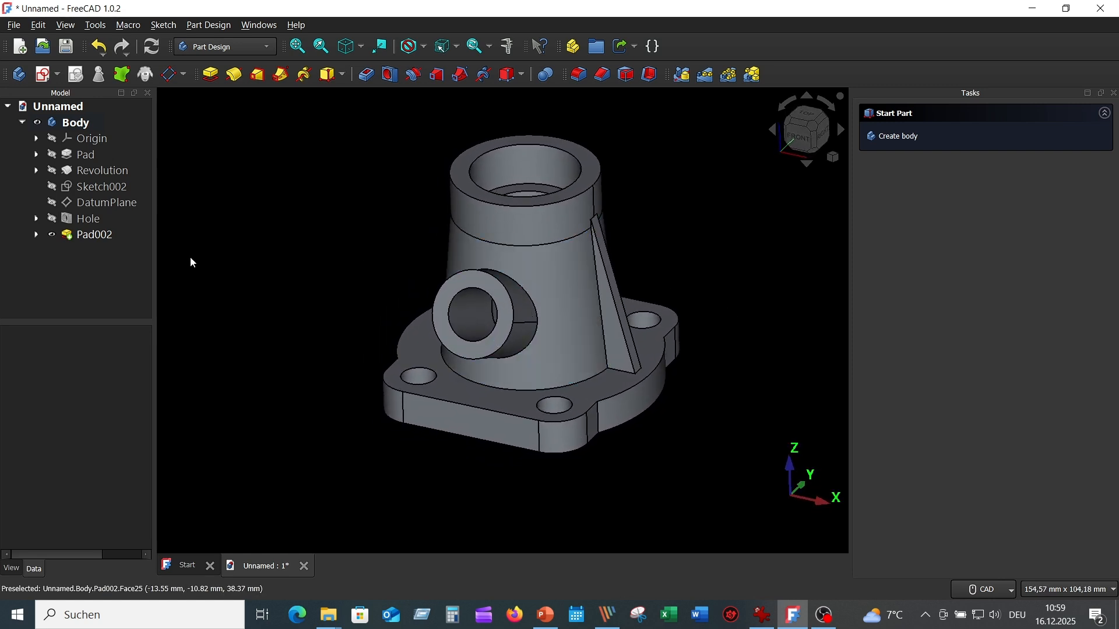
# Step: Create a polar pattern of the padded rib around the base Z axis with 3 occurrences over an overall angle of 180°
pyautogui.click(93, 234)
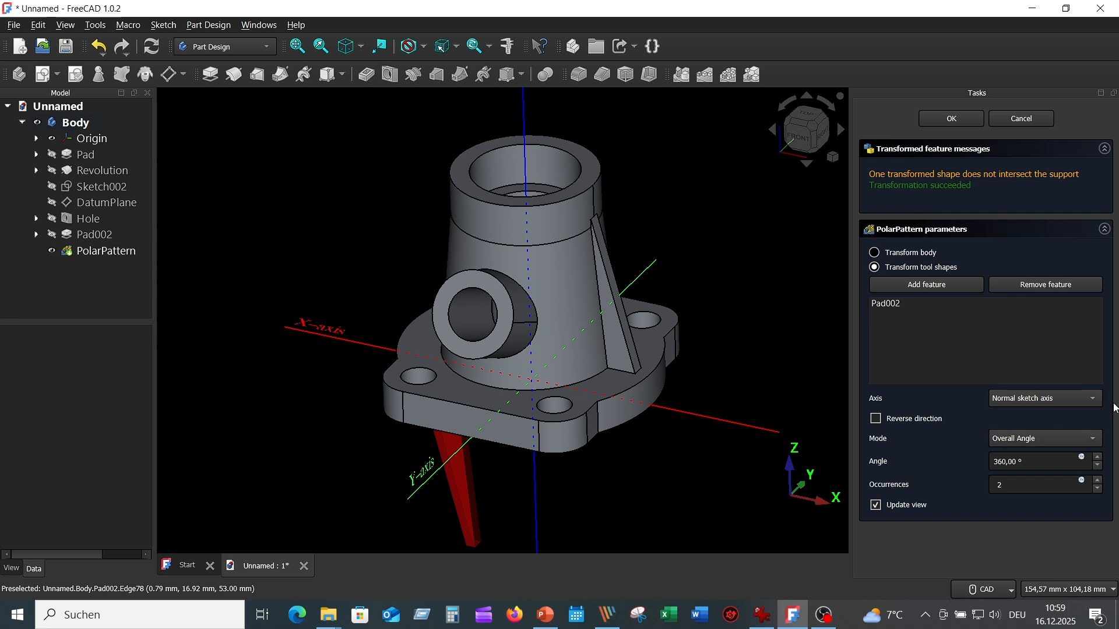
pyautogui.click(1093, 402)
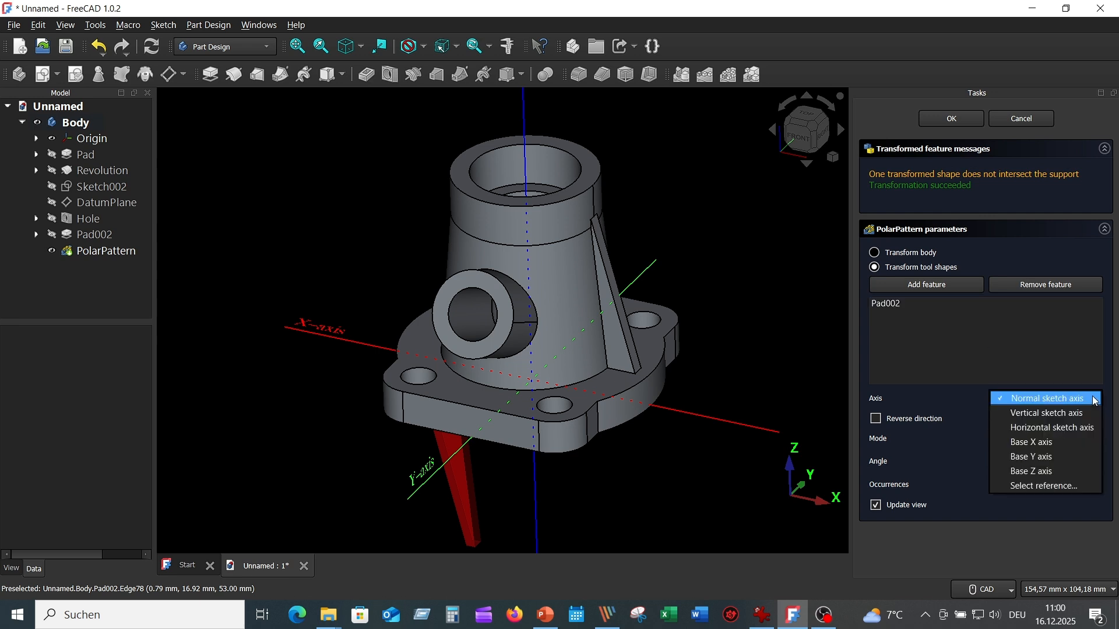
pyautogui.click(1050, 467)
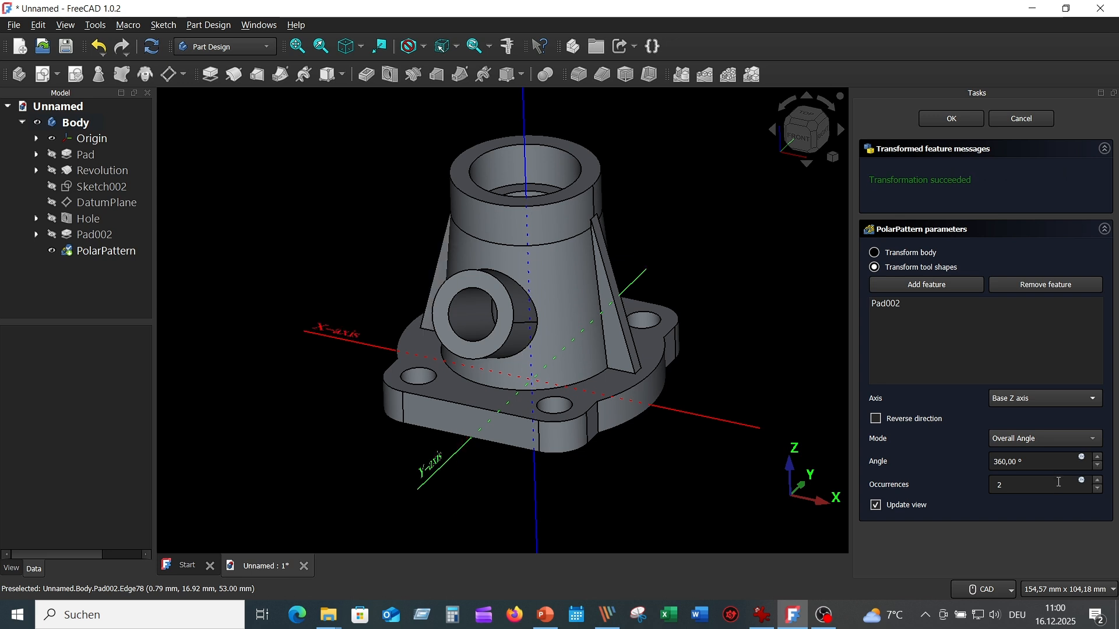
pyautogui.click(1034, 463)
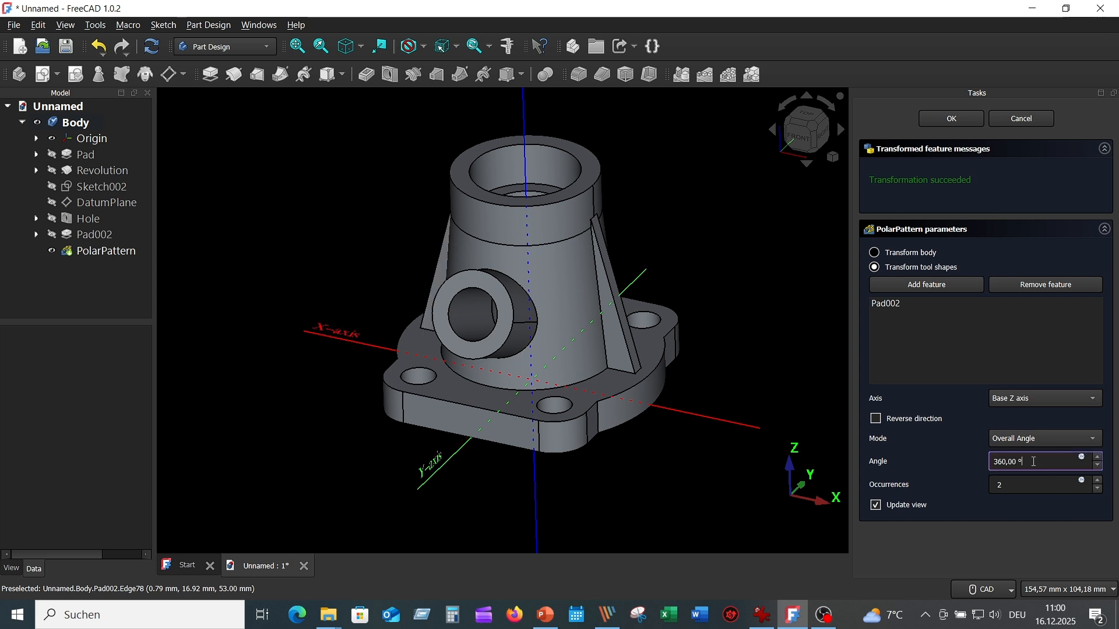
pyautogui.write('180')
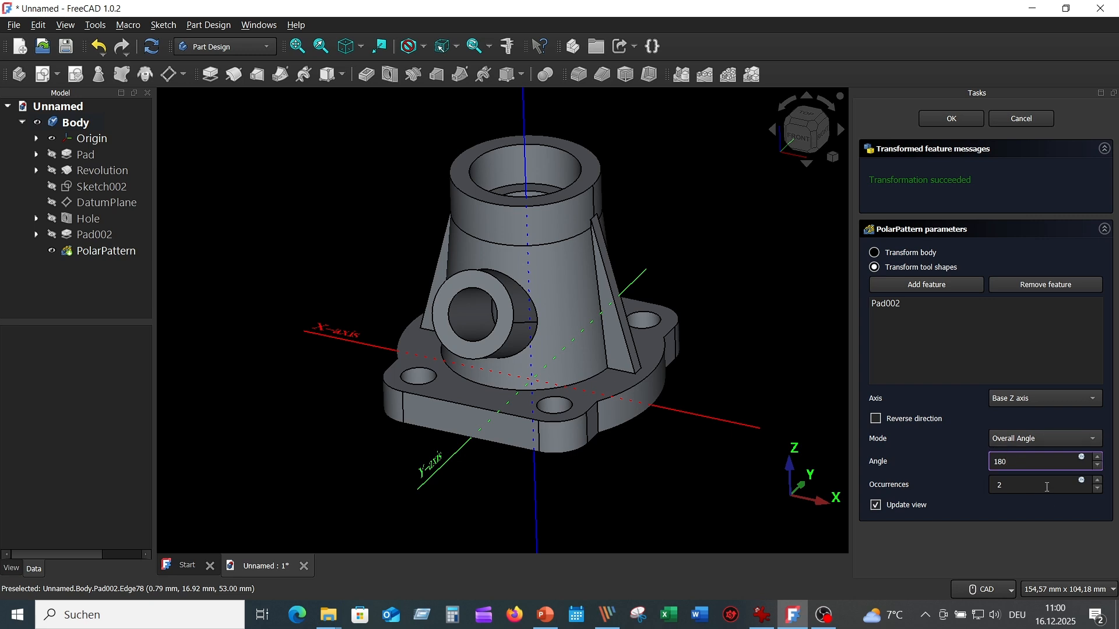
pyautogui.click(1047, 487)
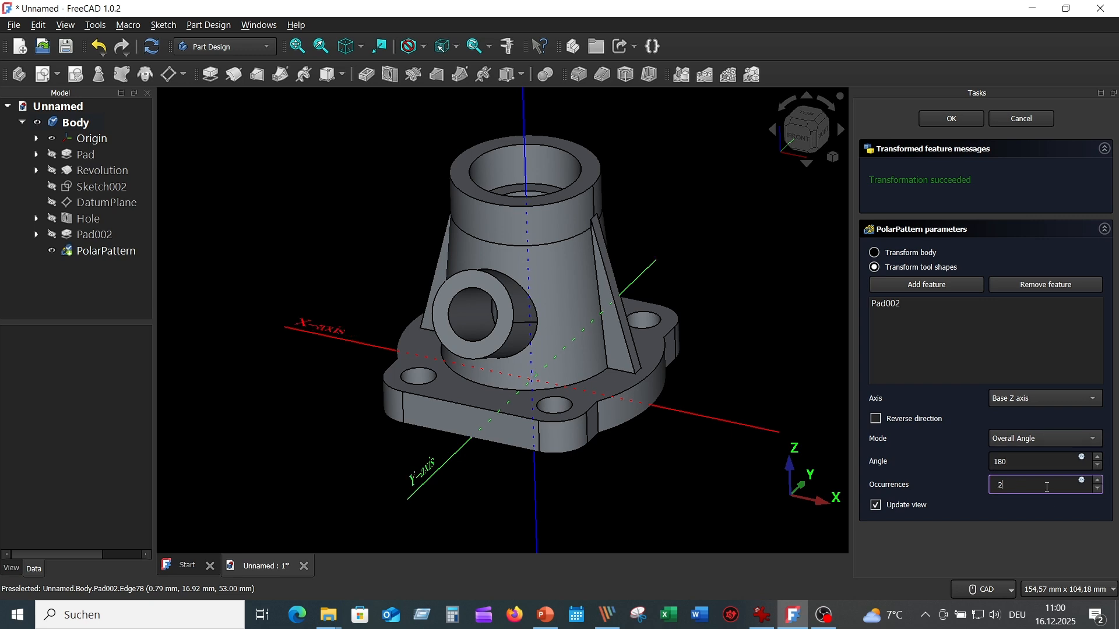
pyautogui.click(1098, 481)
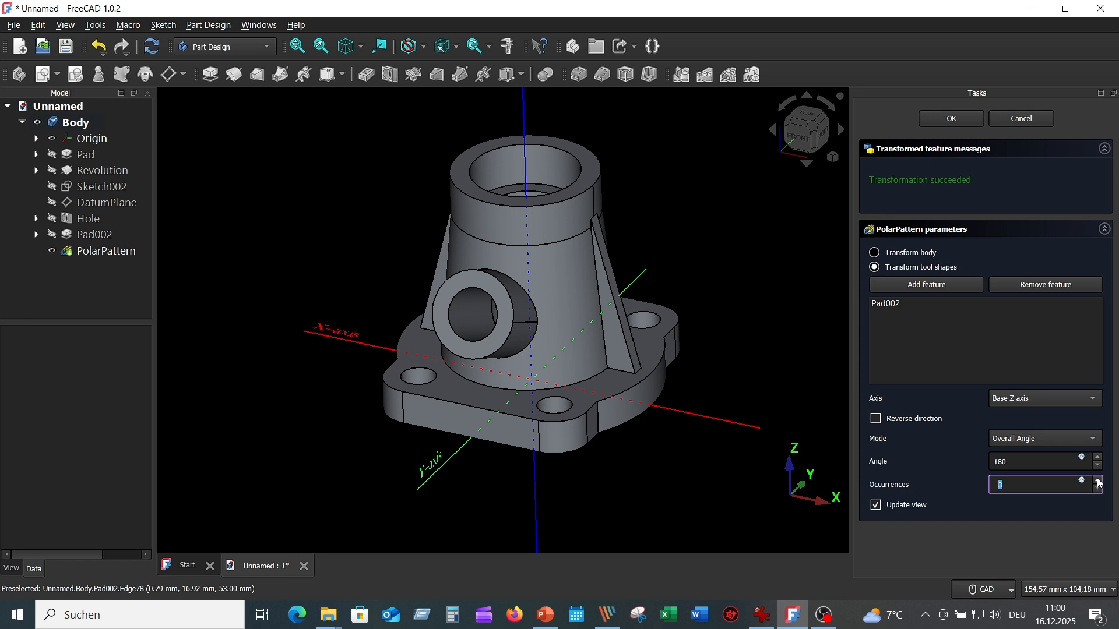
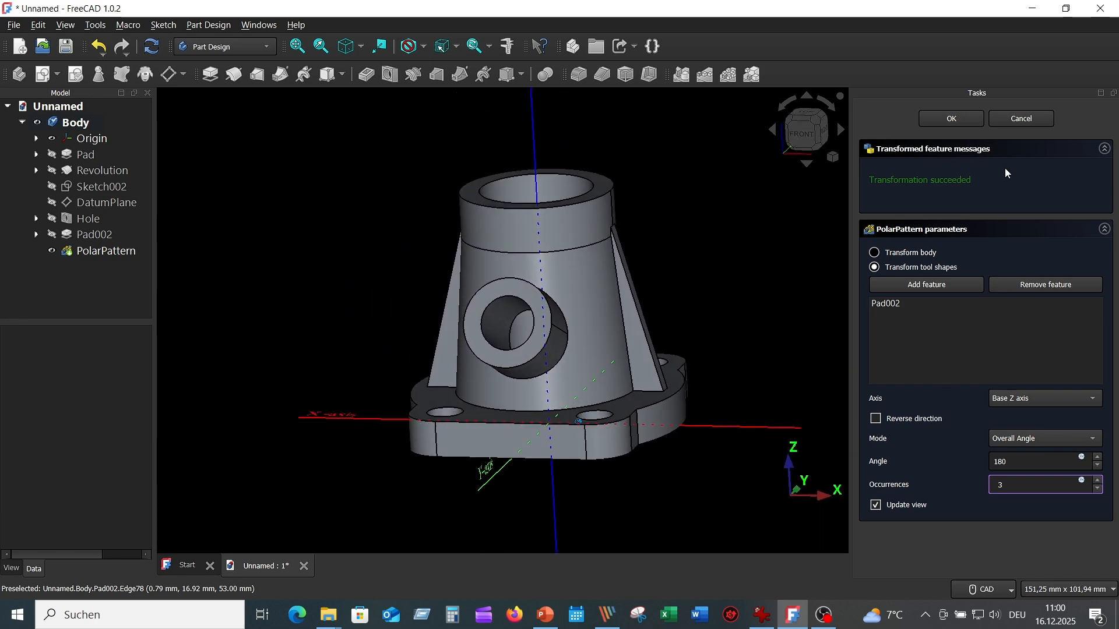
pyautogui.click(956, 118)
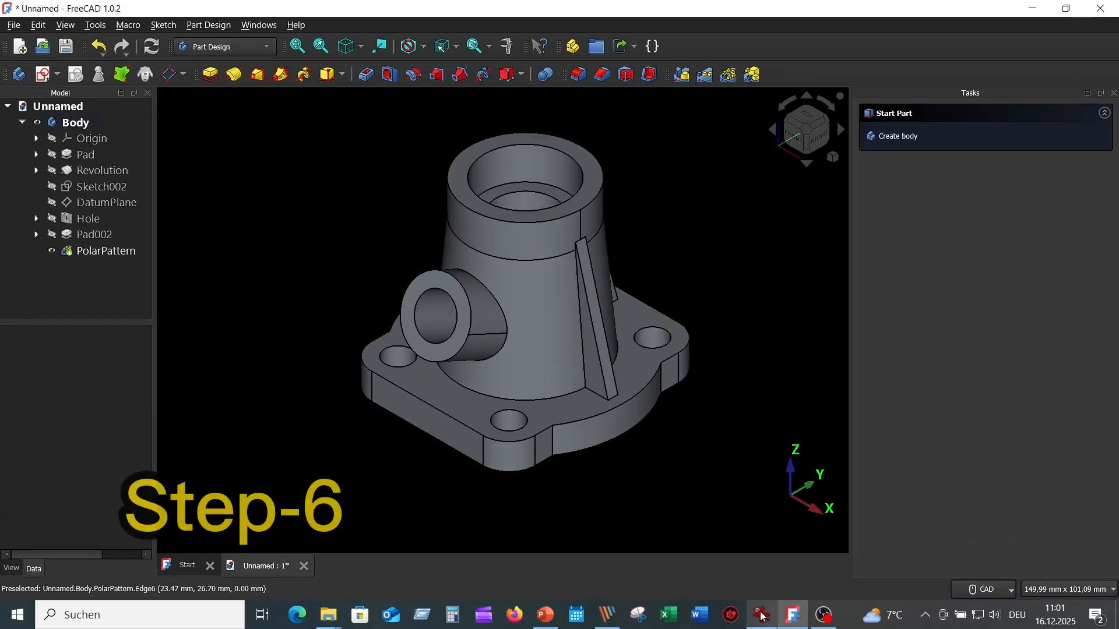
# Step: Check the reference drawing for feature 6, start a new sketch on the YZ plane and section the view at the sketch plane
pyautogui.click(761, 616)
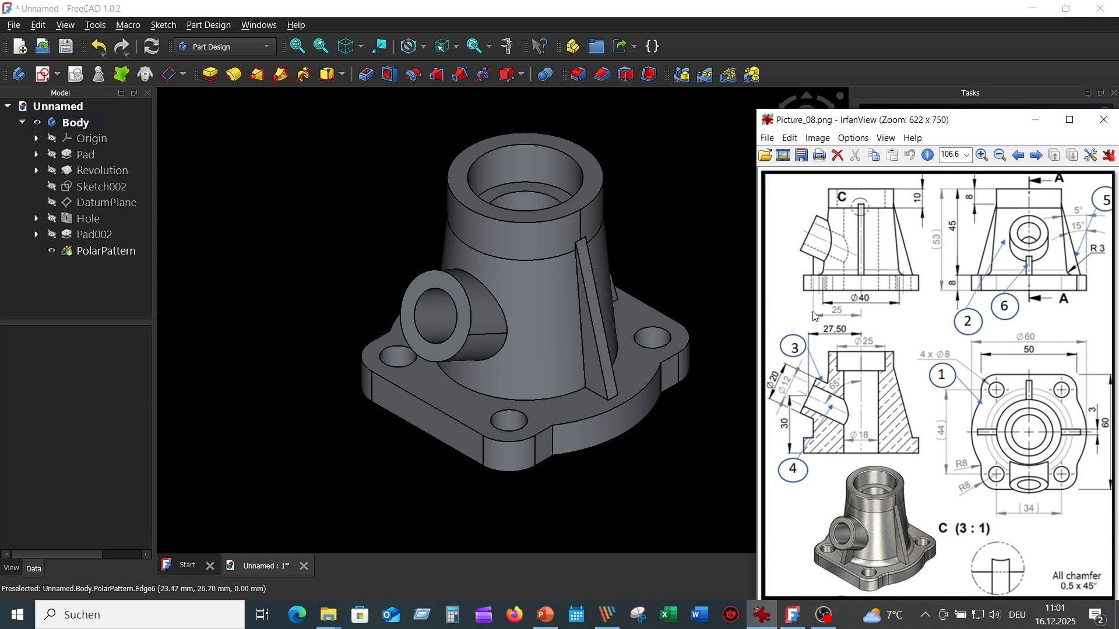
pyautogui.click(679, 222)
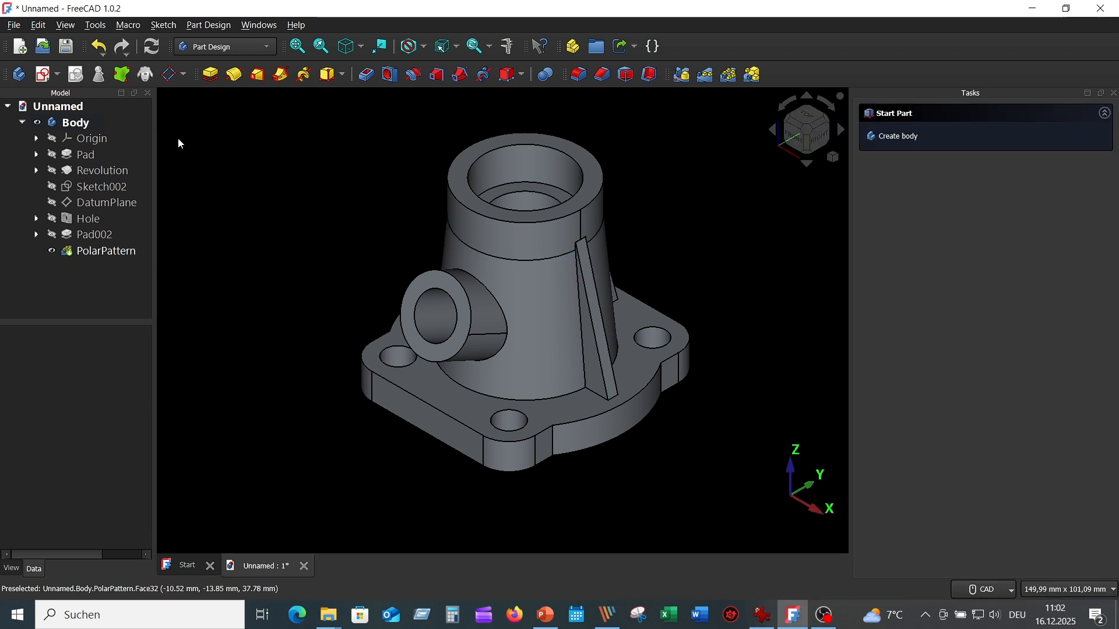
pyautogui.click(45, 74)
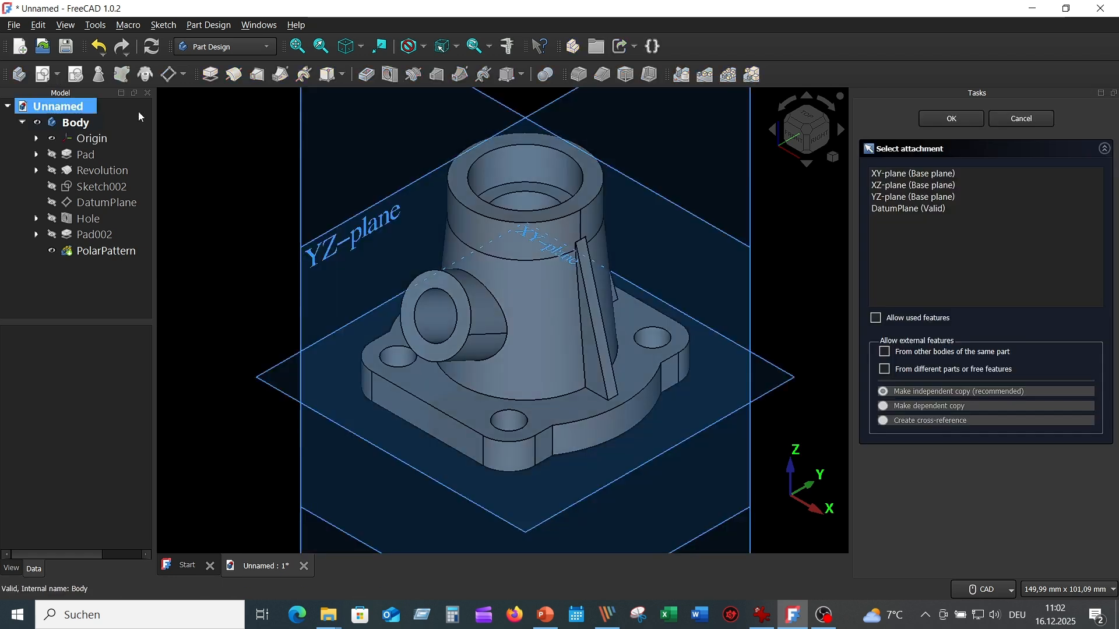
pyautogui.scroll(-4, 396, 367)
pyautogui.moveTo(397, 366); pyautogui.dragTo(495, 295, button='middle')
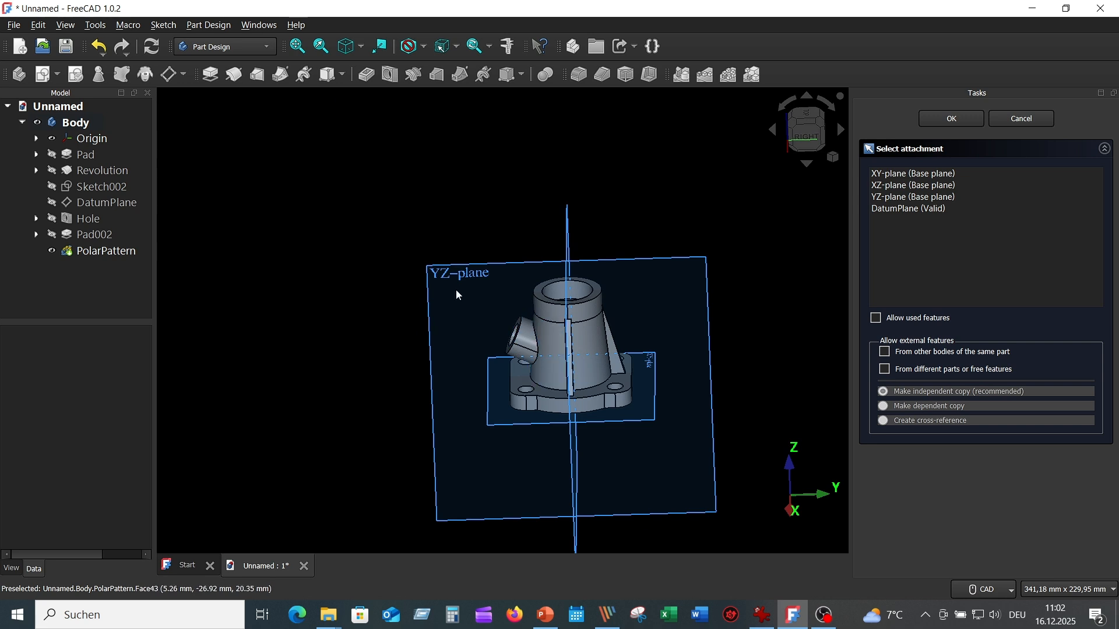
pyautogui.click(472, 277)
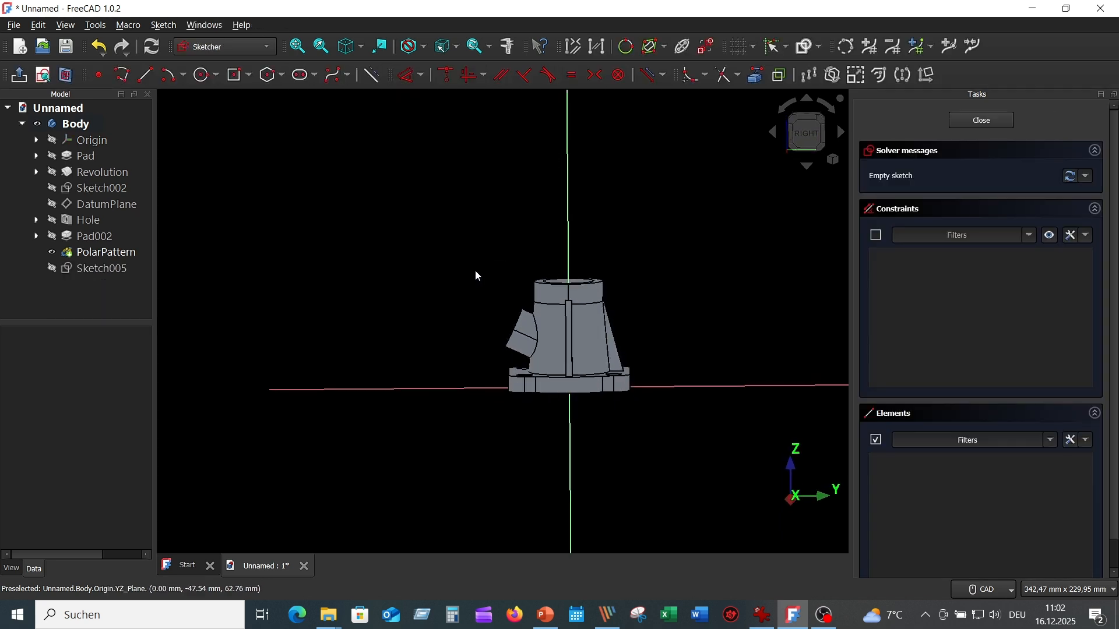
pyautogui.scroll(3, 479, 425)
pyautogui.moveTo(527, 402)
pyautogui.mouseDown(button='middle')
pyautogui.moveTo(402, 439)
pyautogui.moveTo(422, 470)
pyautogui.mouseUp(button='middle')
pyautogui.scroll(1, 405, 428)
pyautogui.scroll(1, 405, 425)
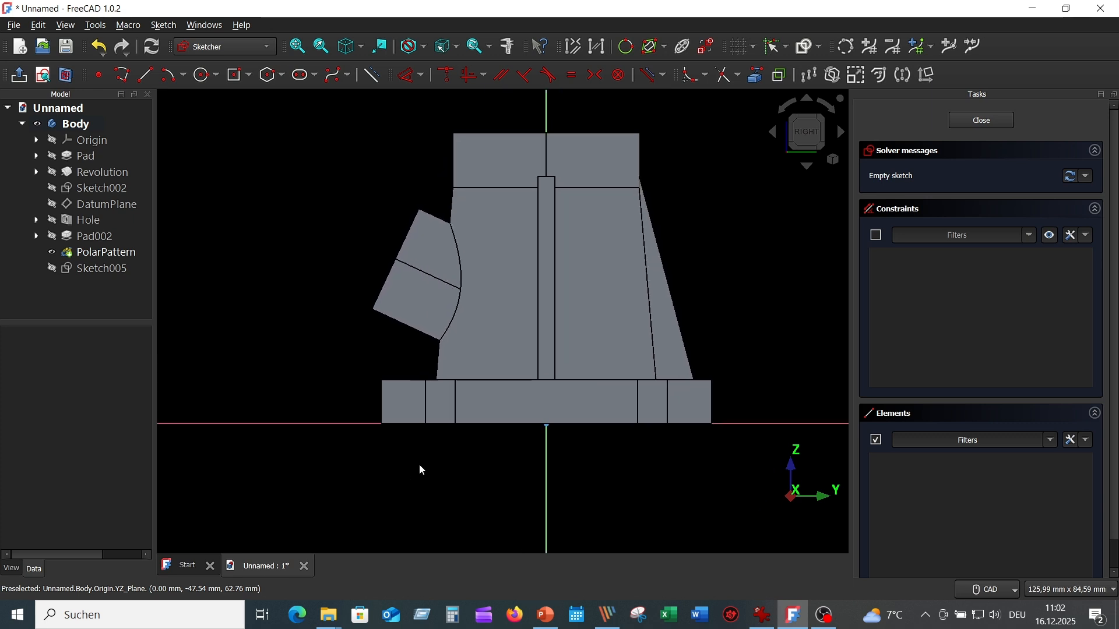
pyautogui.click(67, 78)
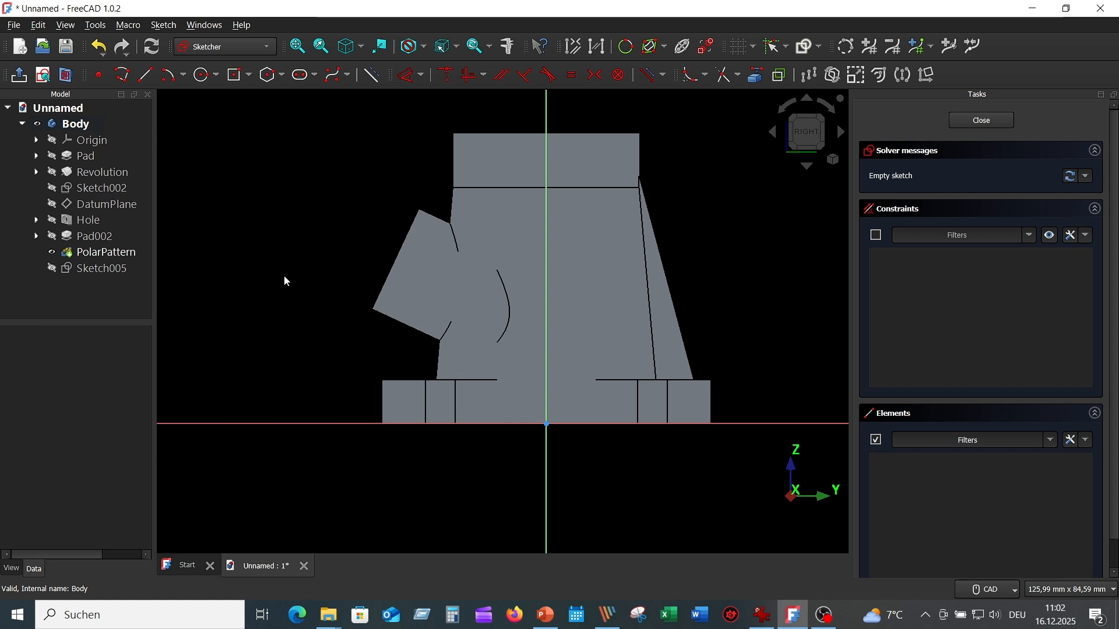
# Step: Project the flange's top edge under the nozzle and the nozzle's slanted end face edge into the sketch as external geometry
pyautogui.click(405, 378)
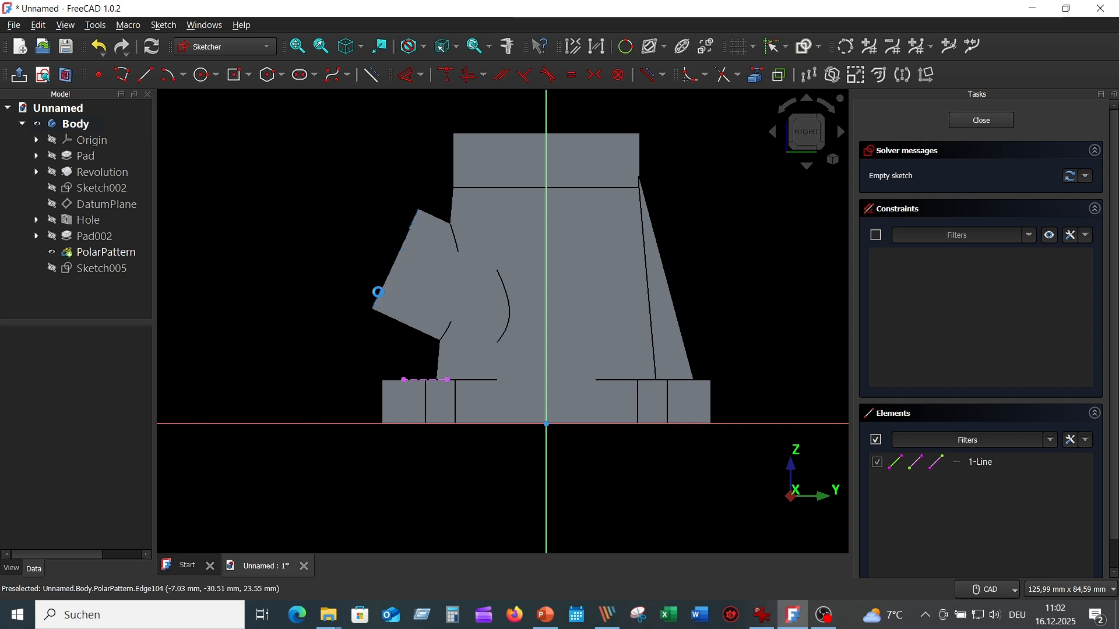
pyautogui.click(378, 292)
pyautogui.scroll(2, 294, 295)
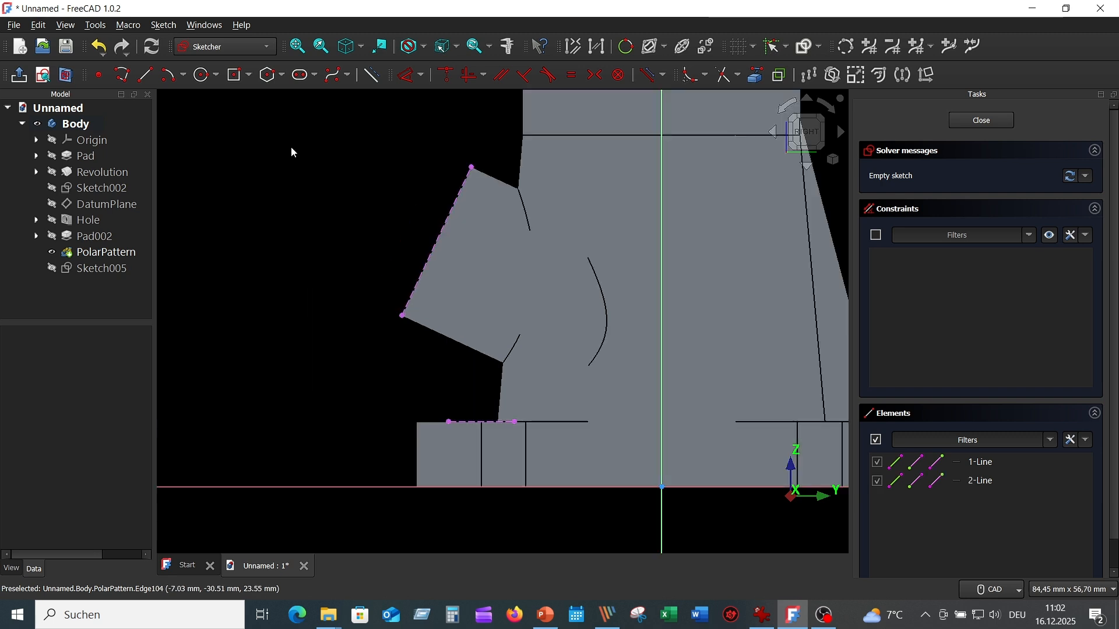
# Step: Sketch a closed four-line rib profile between flange and nozzle, about 6 mm wide, with vertical sides and a sloped top ending inside the body
pyautogui.click(145, 76)
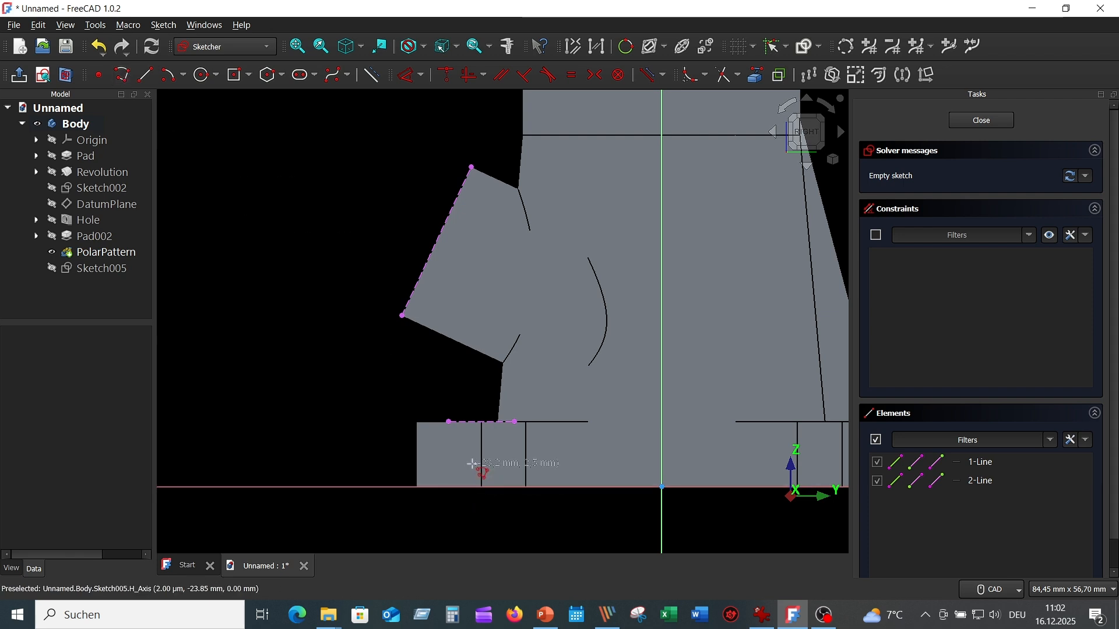
pyautogui.click(464, 422)
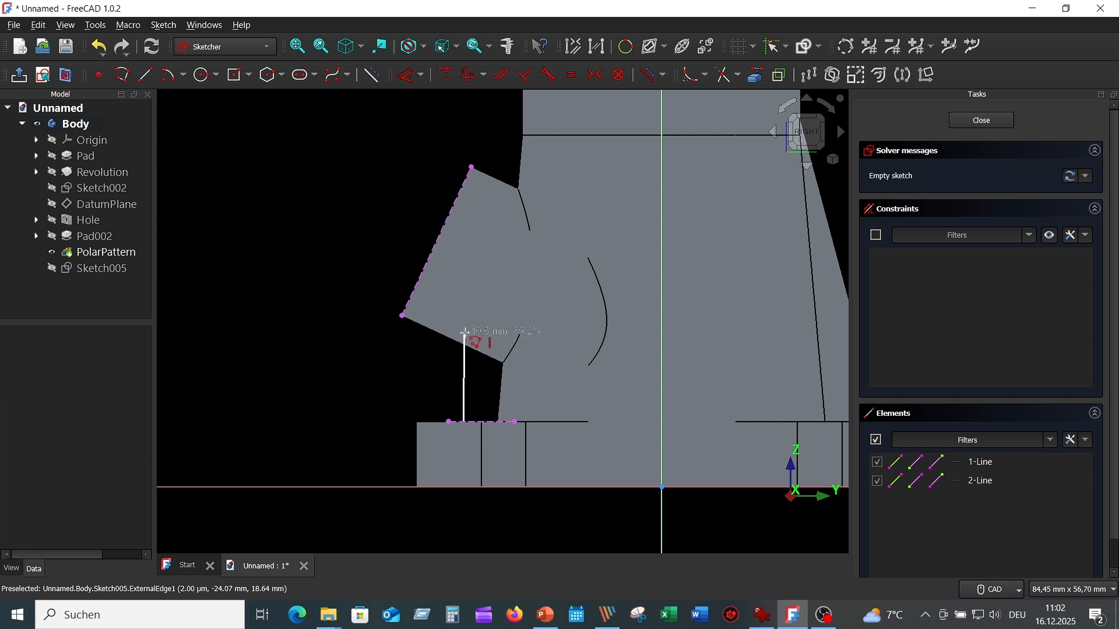
pyautogui.click(465, 335)
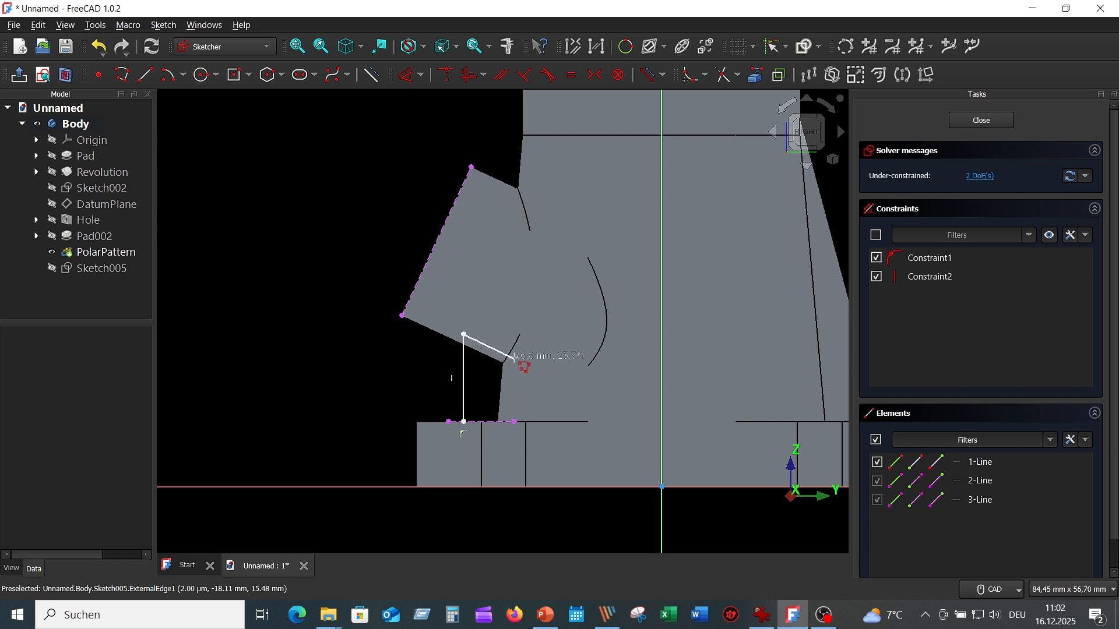
pyautogui.click(514, 358)
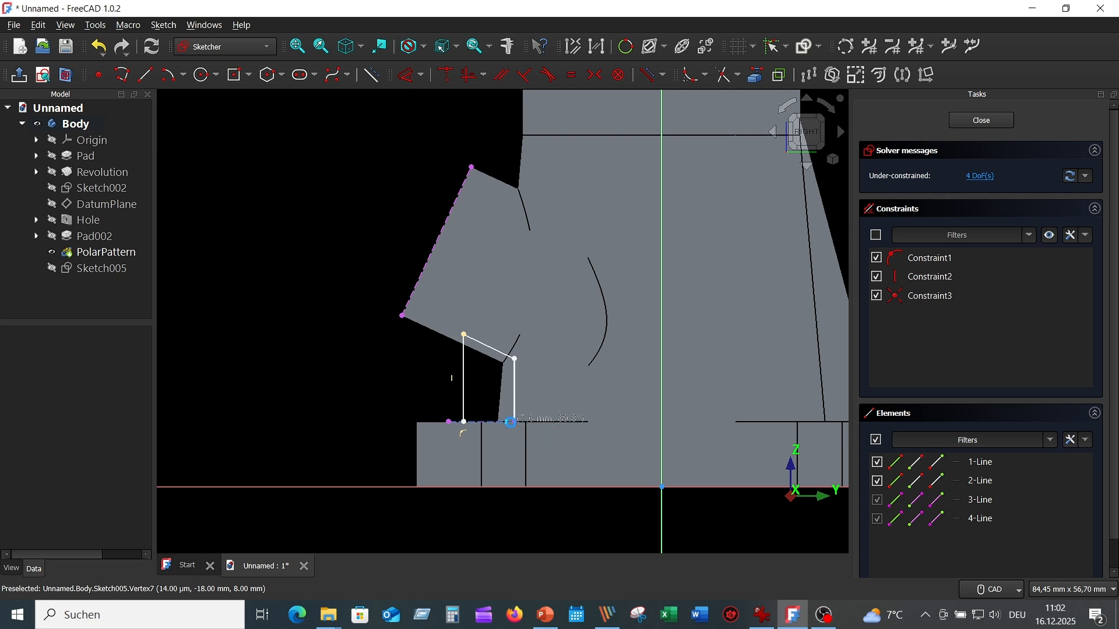
pyautogui.click(514, 421)
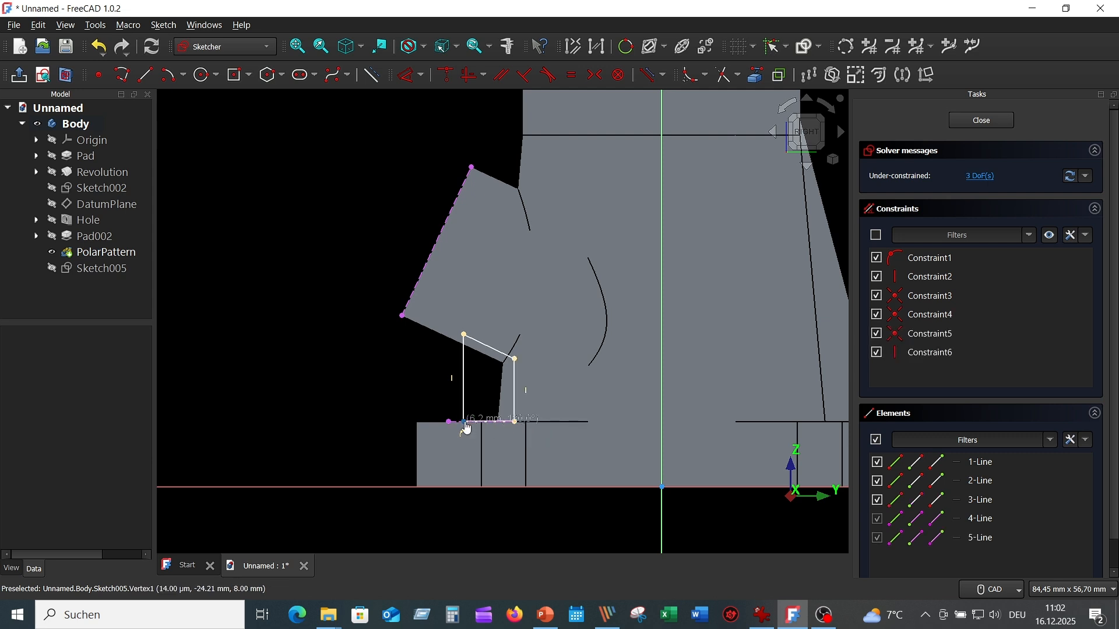
pyautogui.click(465, 421)
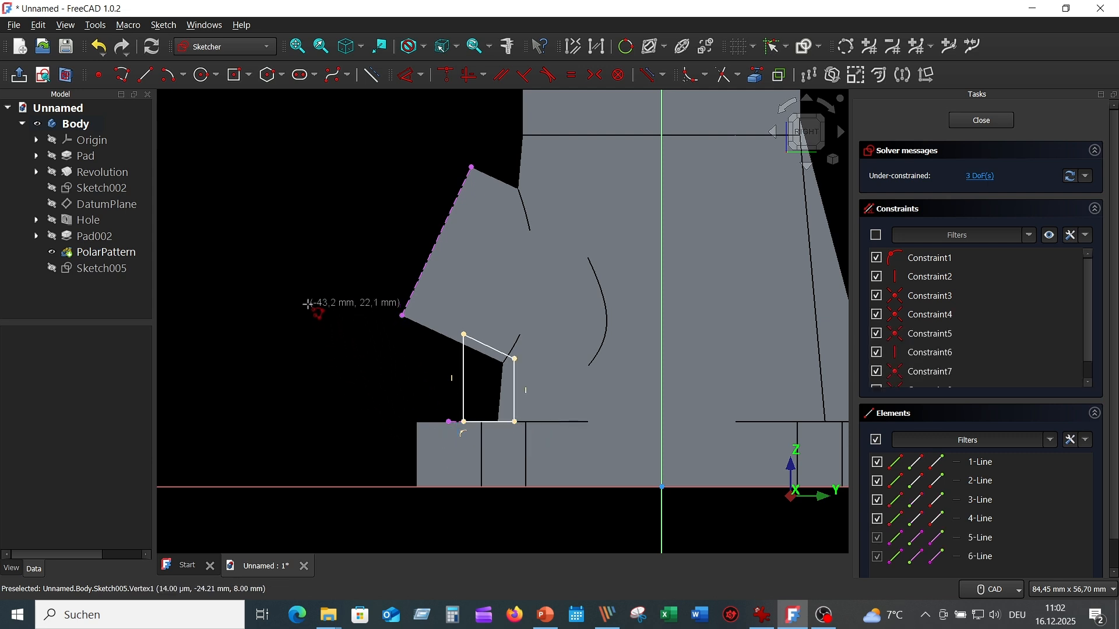
pyautogui.rightClick(309, 303)
pyautogui.moveTo(325, 327); pyautogui.dragTo(295, 245, button='middle')
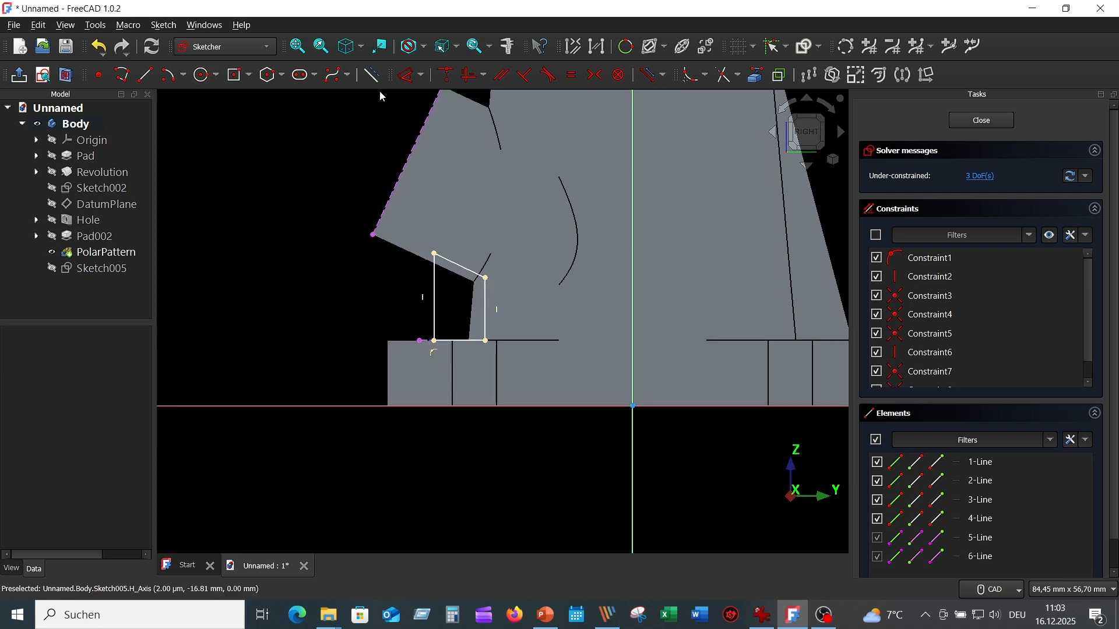
# Step: Dimension the rib profile's outer vertical line 25 mm from the sketch's vertical axis
pyautogui.click(411, 79)
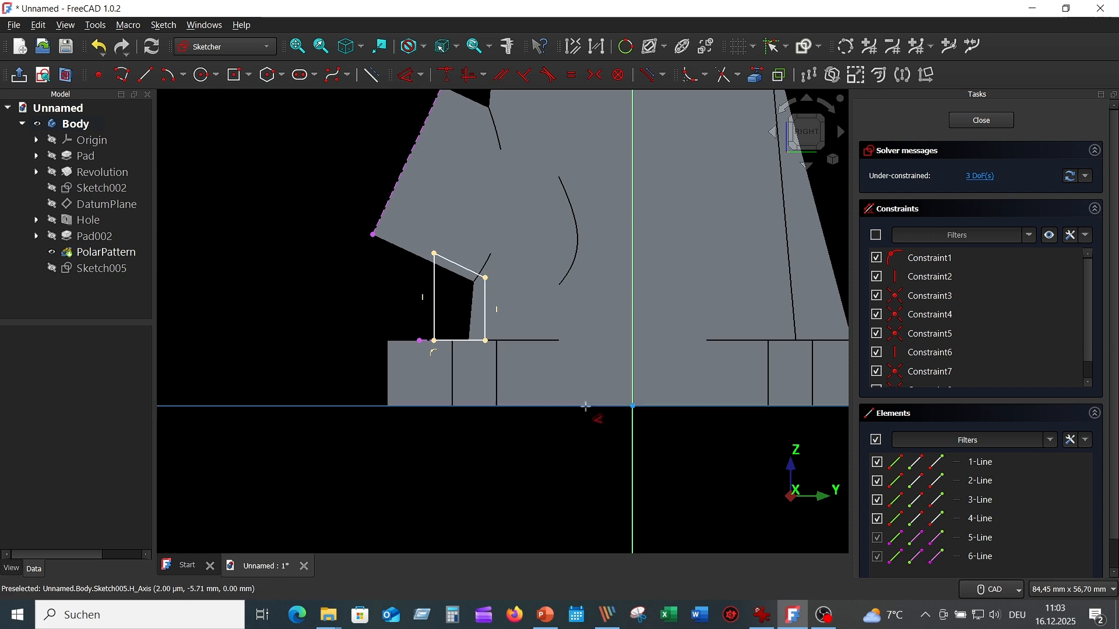
pyautogui.click(632, 438)
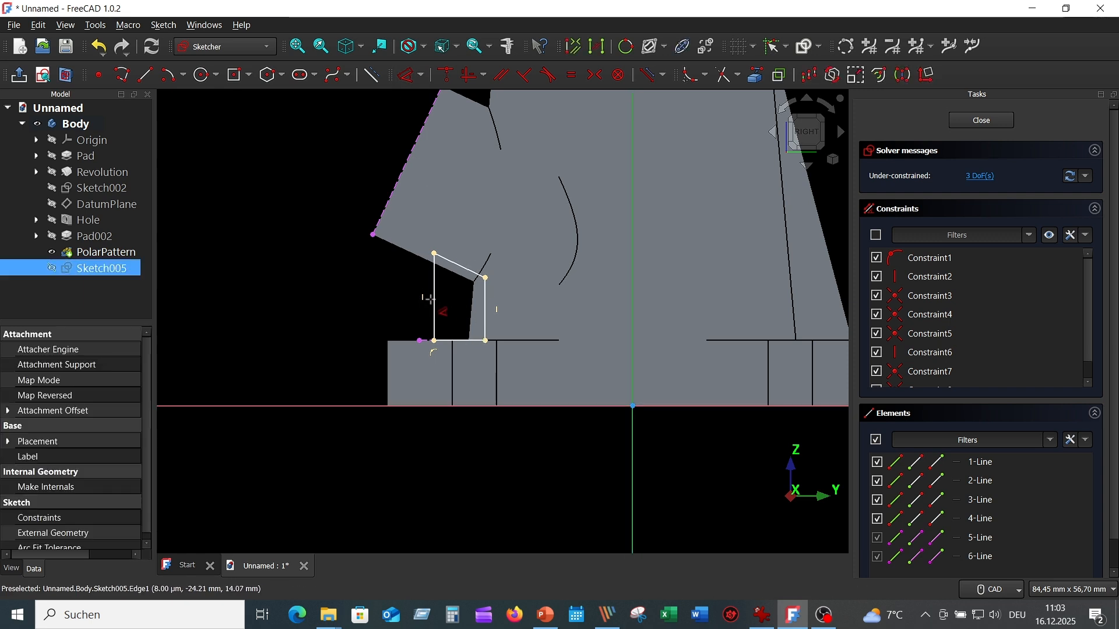
pyautogui.click(434, 310)
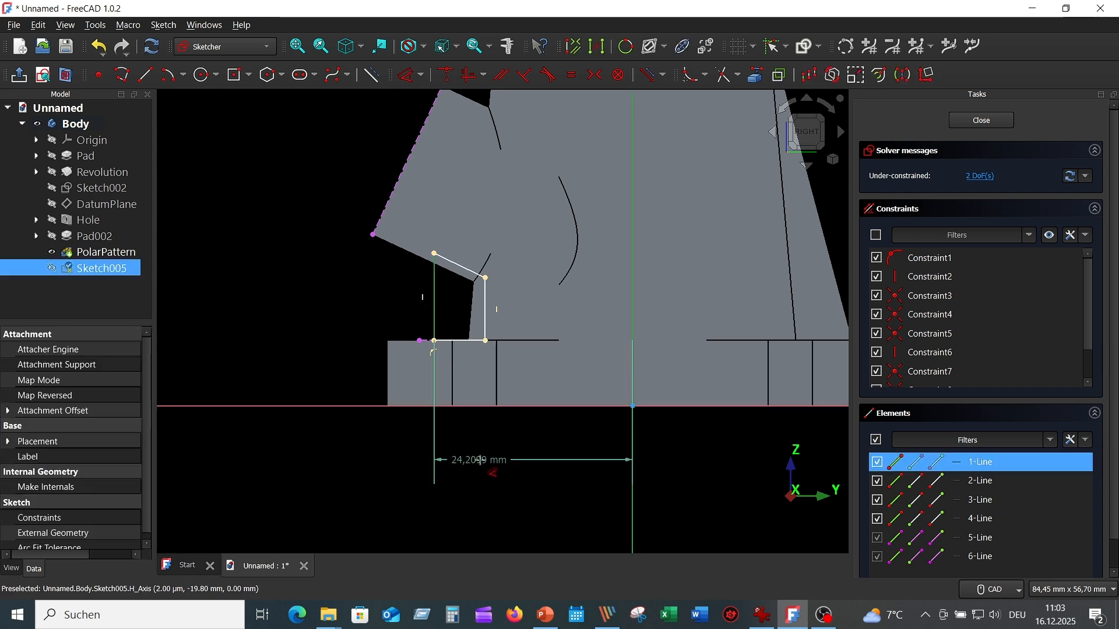
pyautogui.click(509, 445)
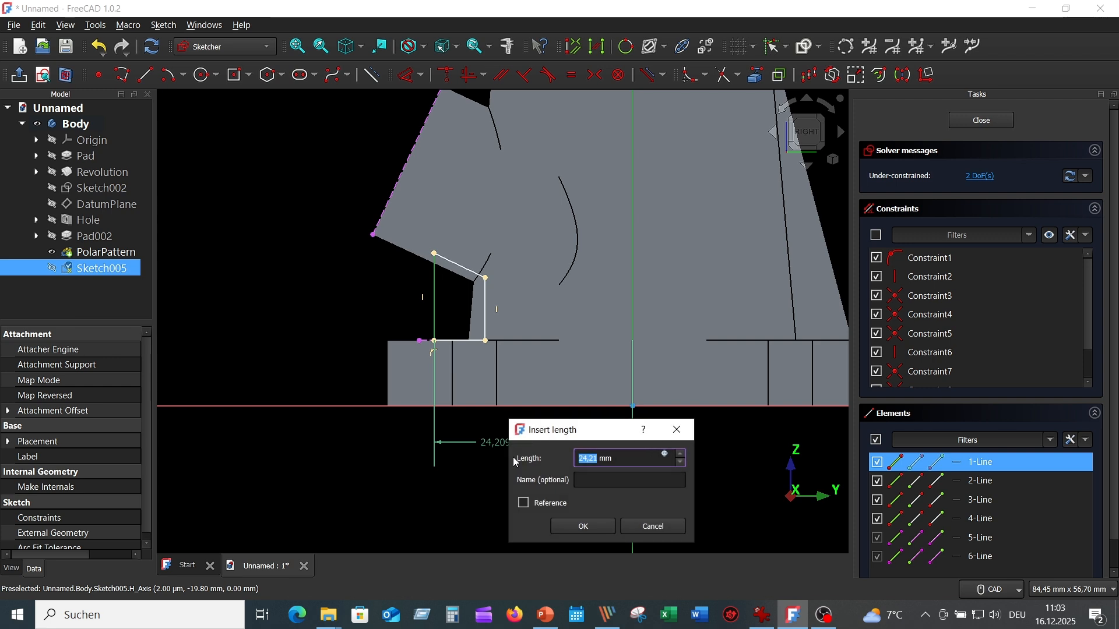
pyautogui.write('25')
pyautogui.press('Return')
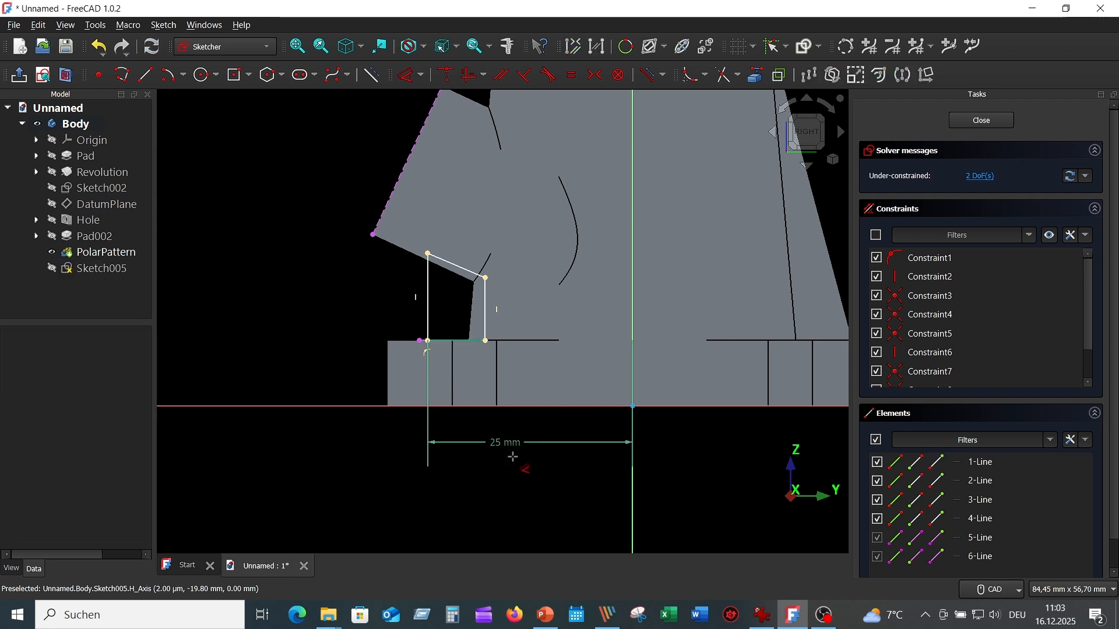
# Step: Check the reference drawing for the rib under the nozzle and dimension the profile's inner vertical line as 7.6 mm
pyautogui.click(762, 616)
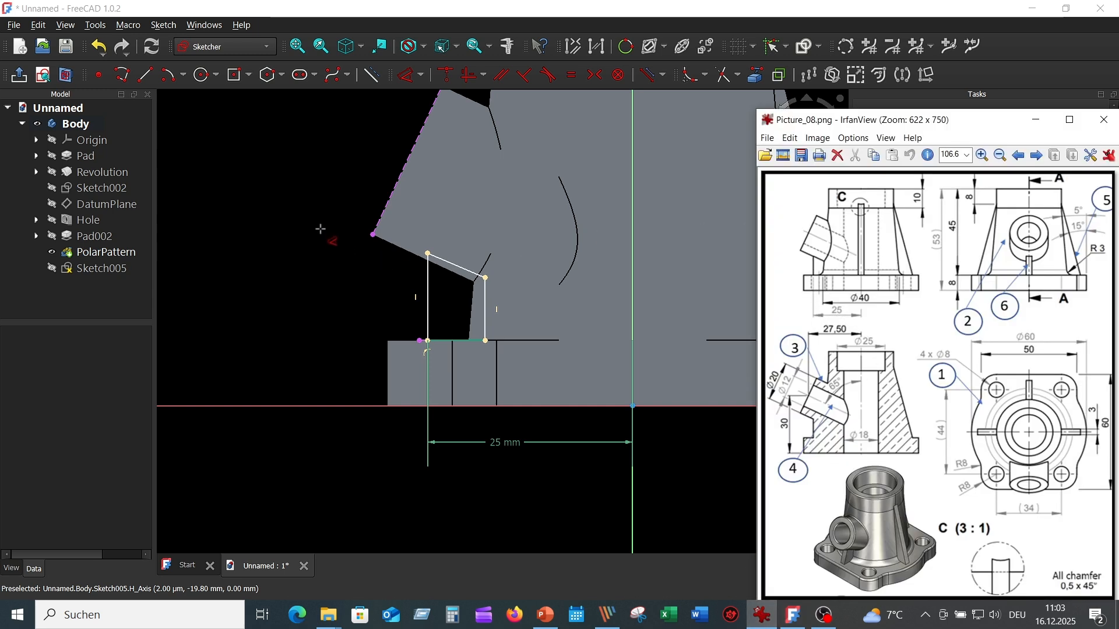
pyautogui.click(287, 164)
pyautogui.rightClick(286, 175)
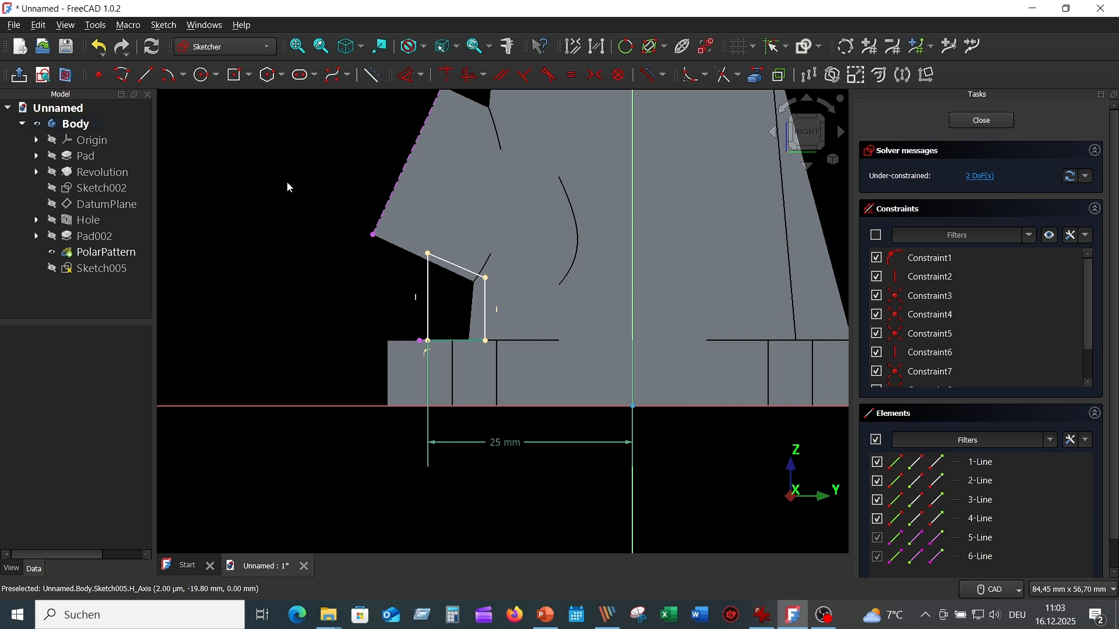
pyautogui.click(409, 77)
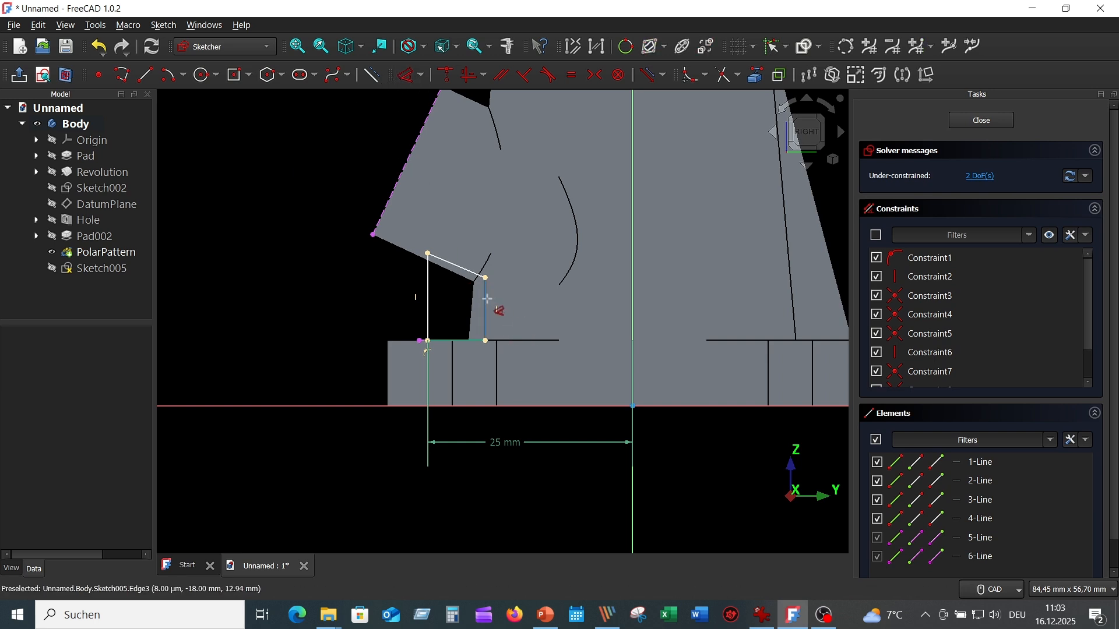
pyautogui.click(487, 299)
pyautogui.click(531, 305)
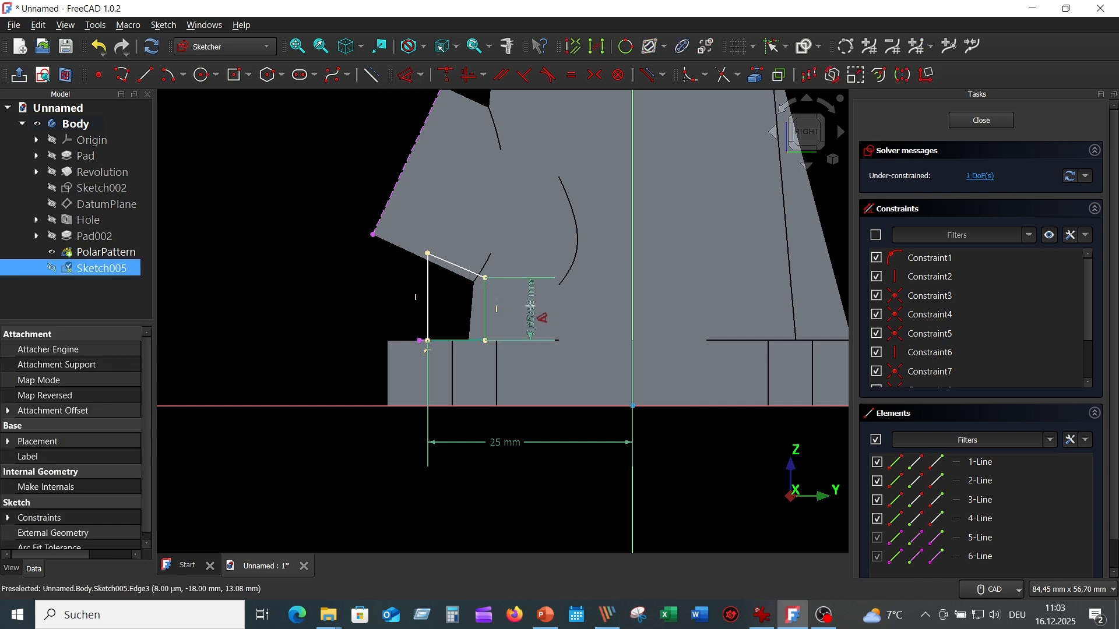
pyautogui.click(533, 313)
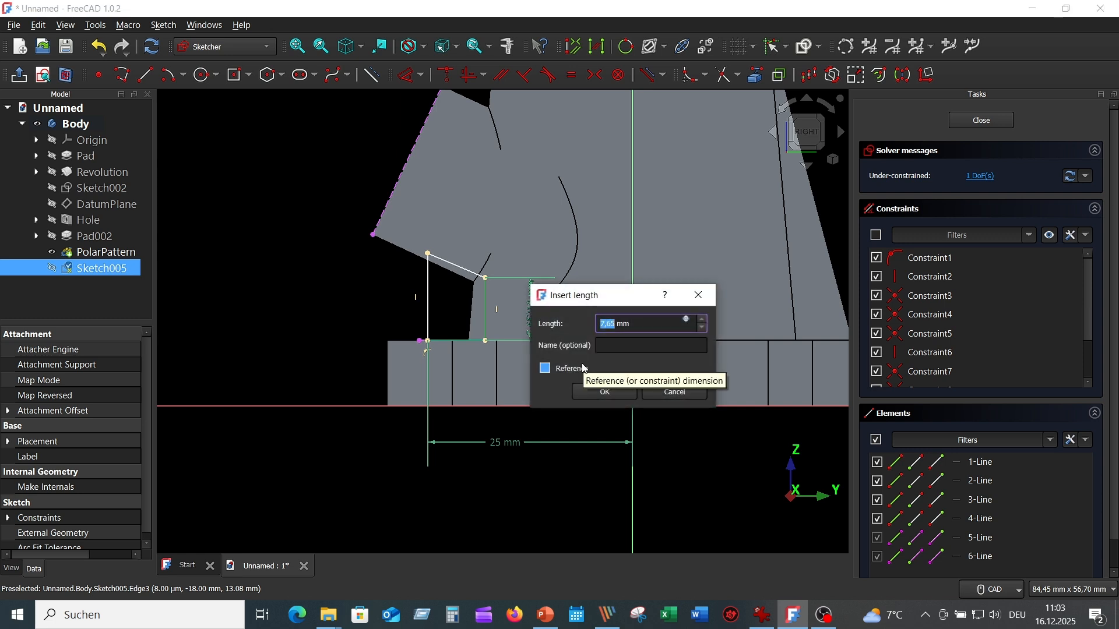
pyautogui.write('7,6')
pyautogui.press('Return')
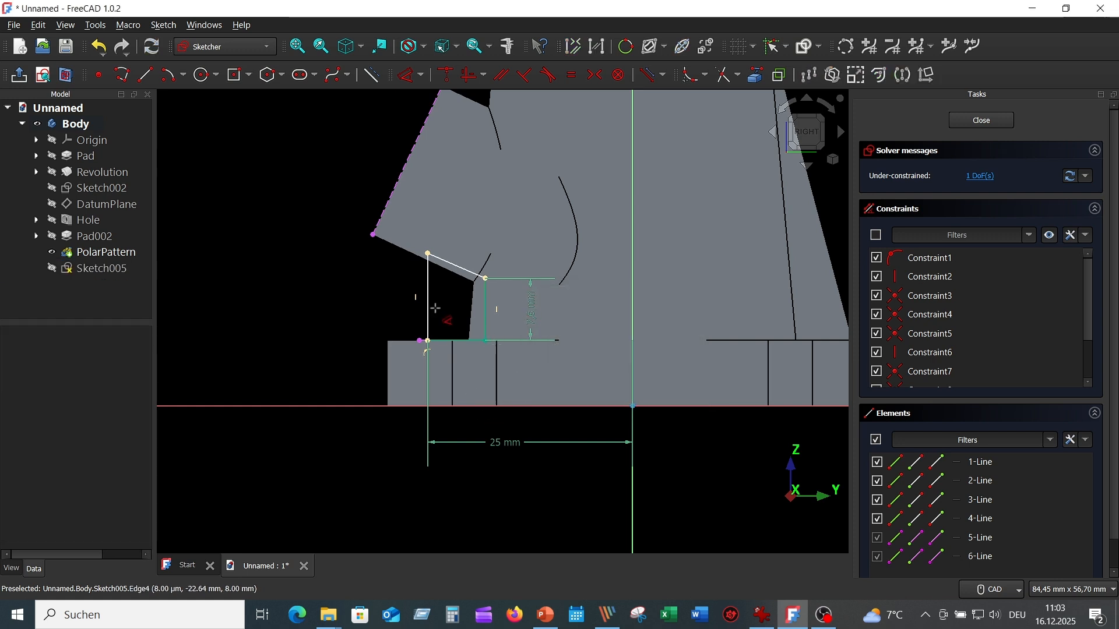
# Step: Set the length of the rib profile's outer vertical line to 10.6 mm
pyautogui.click(428, 287)
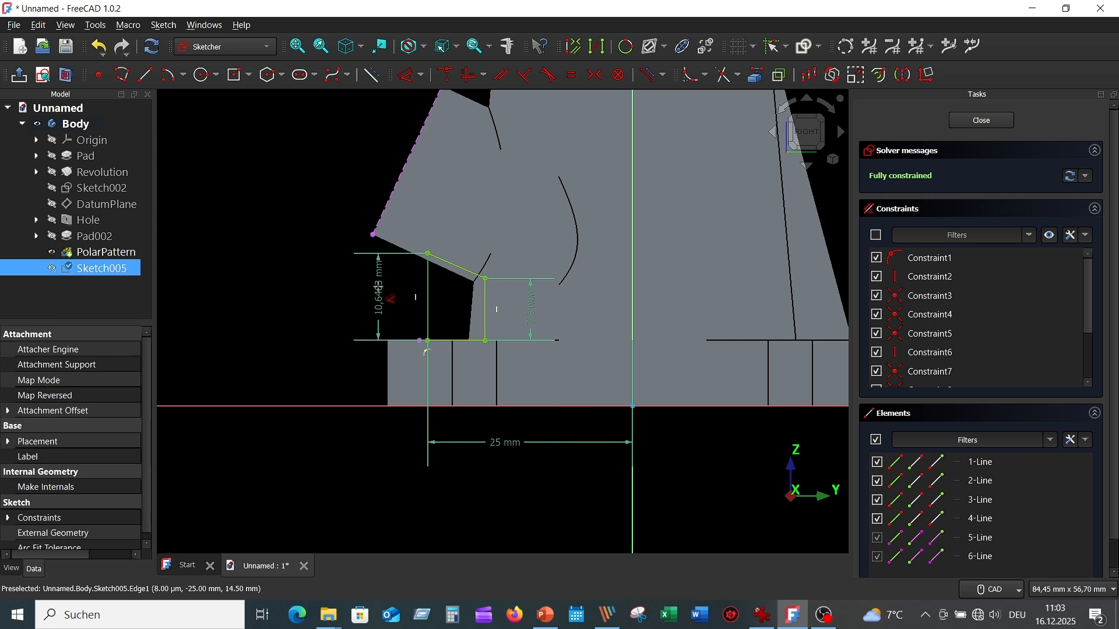
pyautogui.click(376, 296)
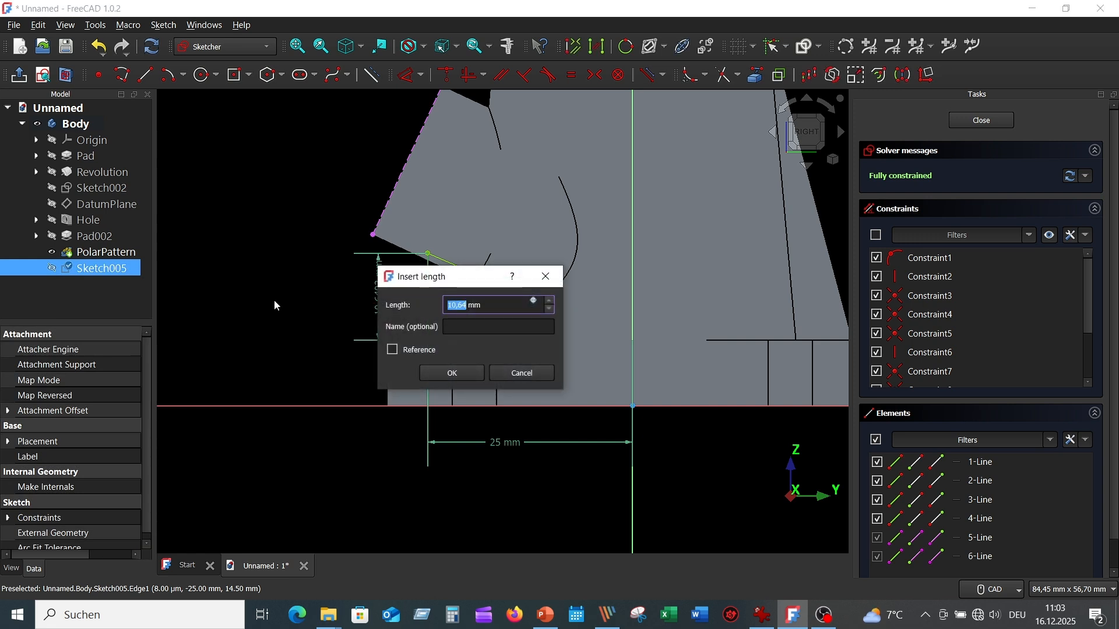
pyautogui.write('1')
pyautogui.write('0,6')
pyautogui.press('Return')
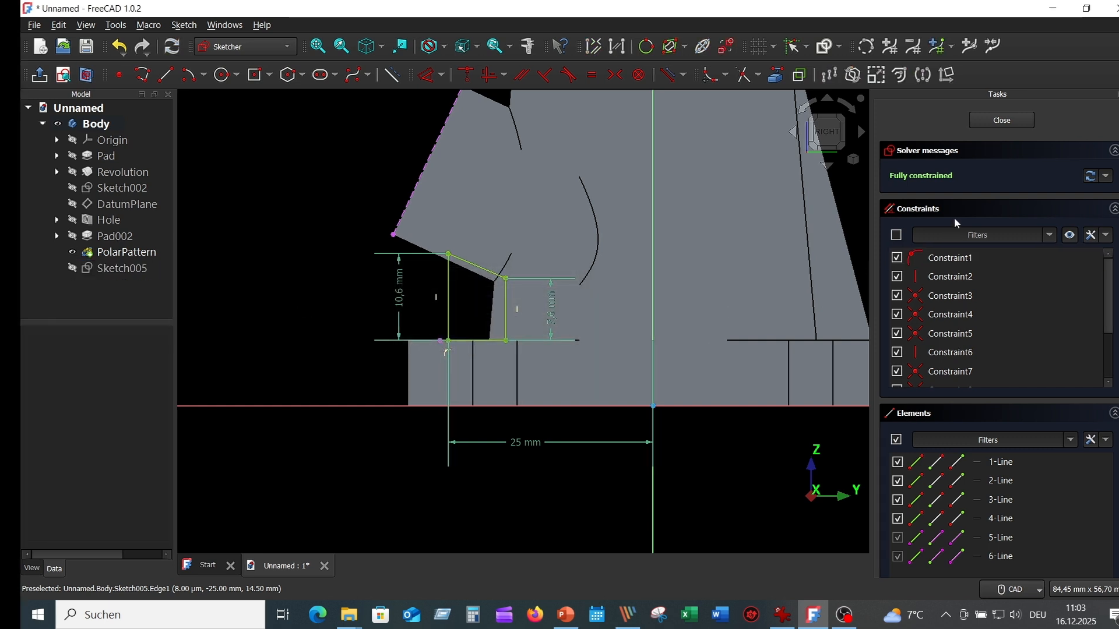
# Step: Finish the sketch and pad the small rib under the nozzle 3 mm, symmetric to the sketch plane
pyautogui.click(1008, 121)
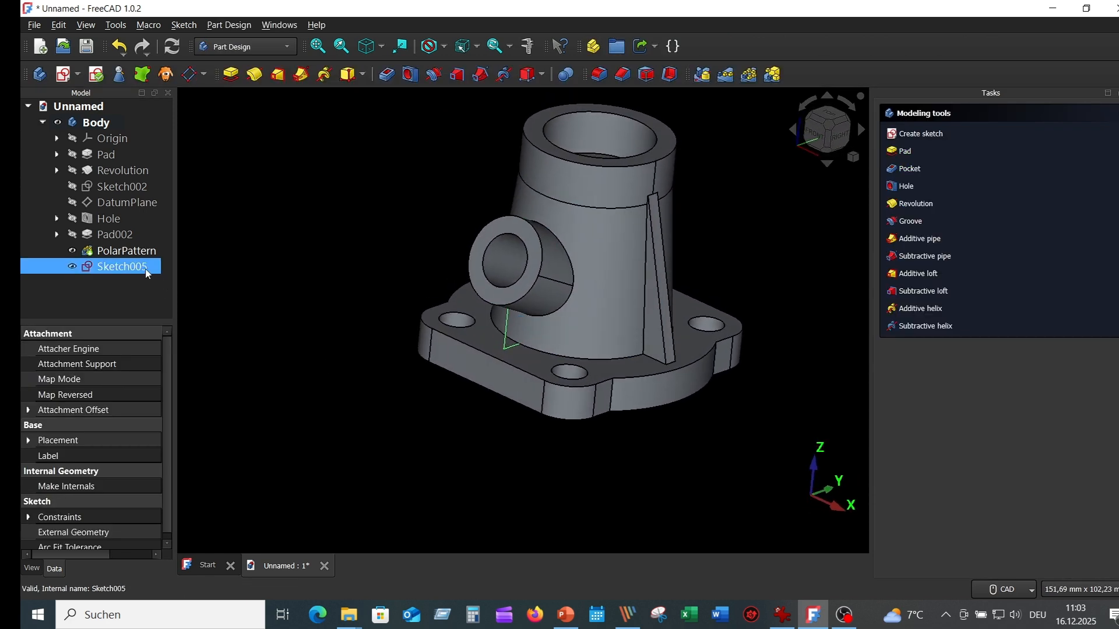
pyautogui.click(231, 75)
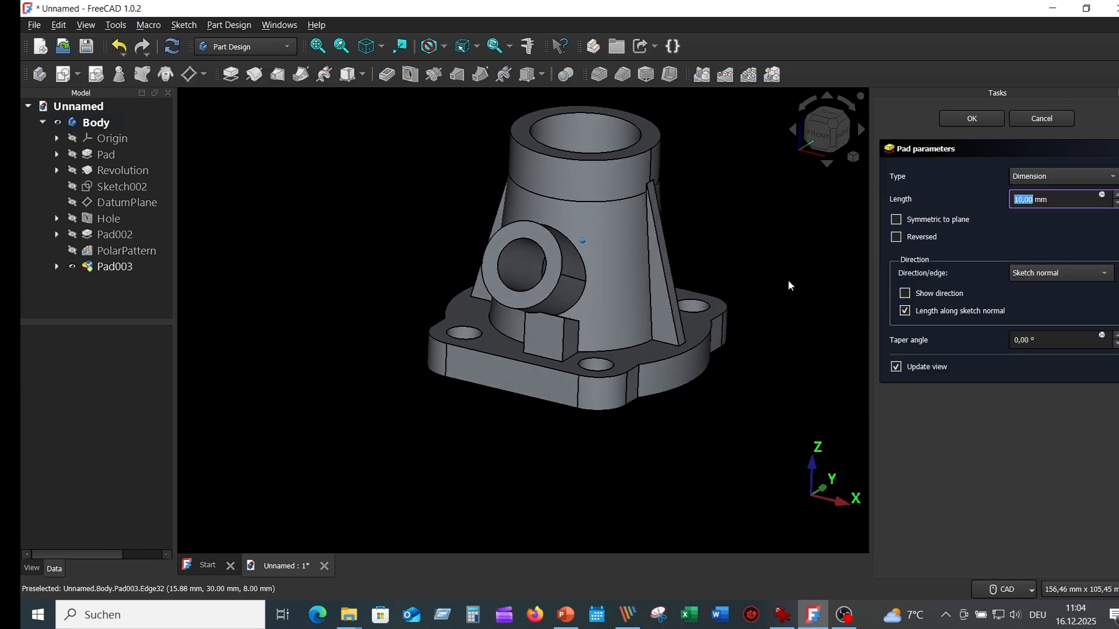
pyautogui.click(897, 220)
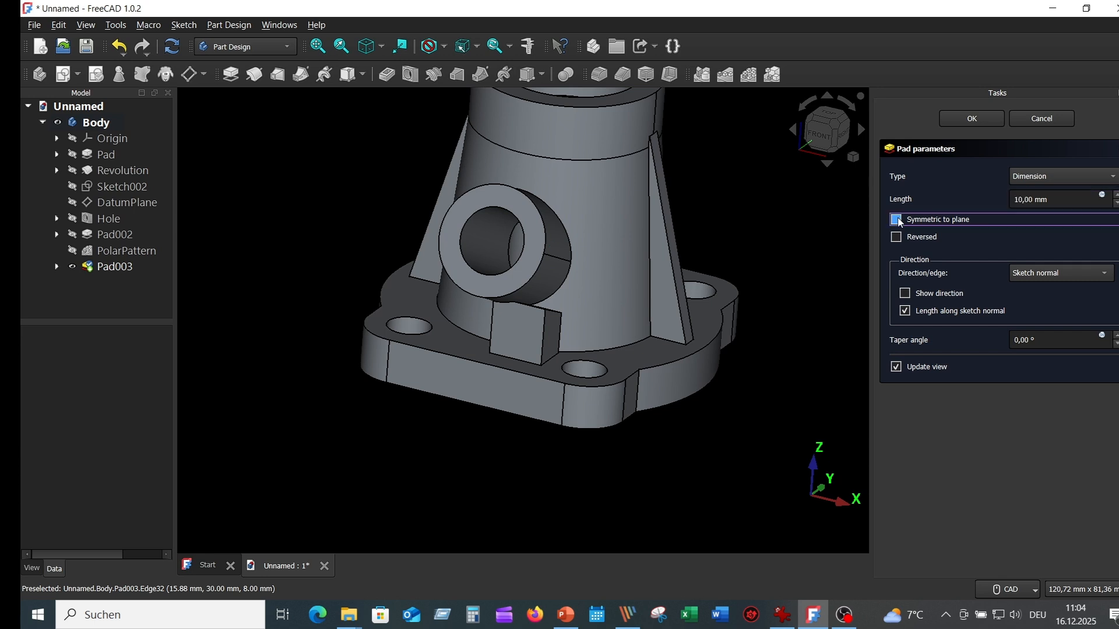
pyautogui.moveTo(1063, 202); pyautogui.dragTo(994, 202)
pyautogui.write('3')
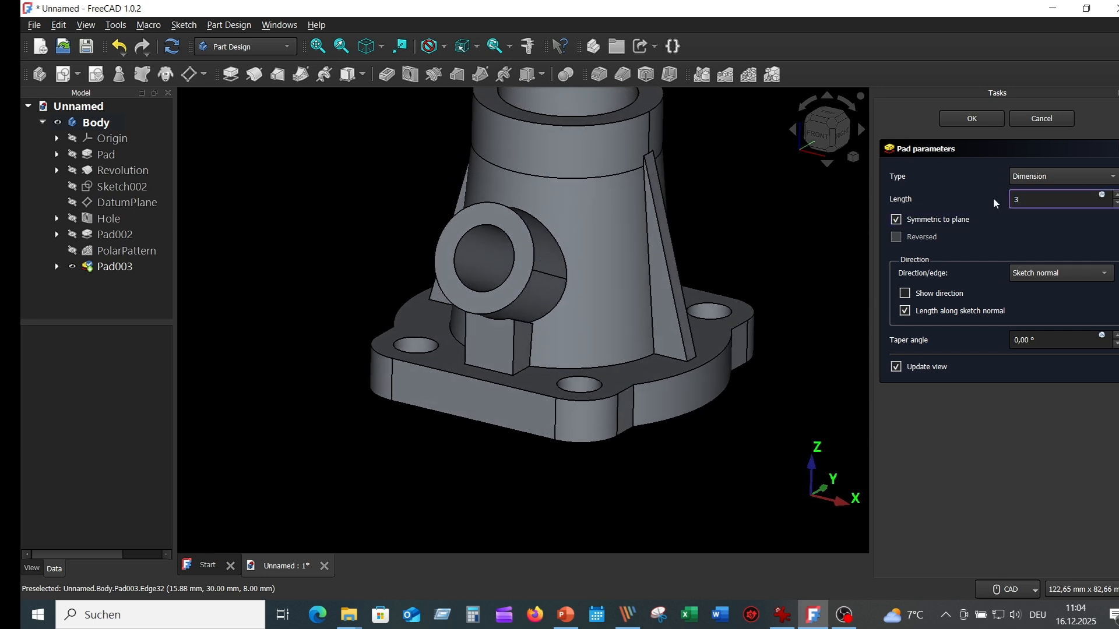
pyautogui.press('Return')
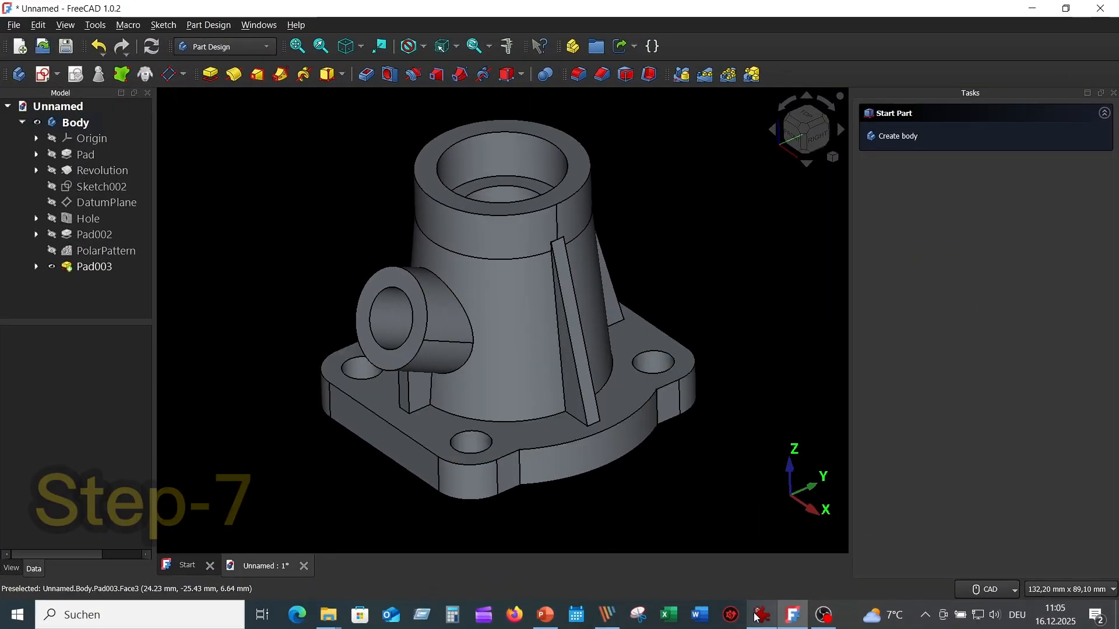
# Step: Check the reference drawing for the fillet and start a fillet on the two cone-to-flange edges beside the +X side rib
pyautogui.click(756, 617)
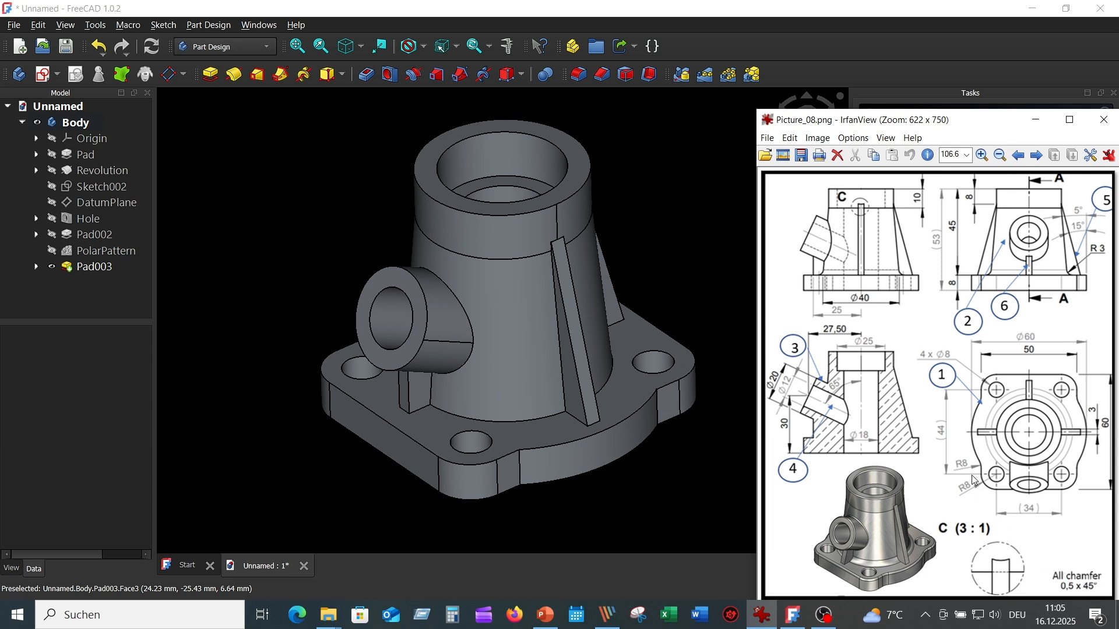
pyautogui.click(692, 162)
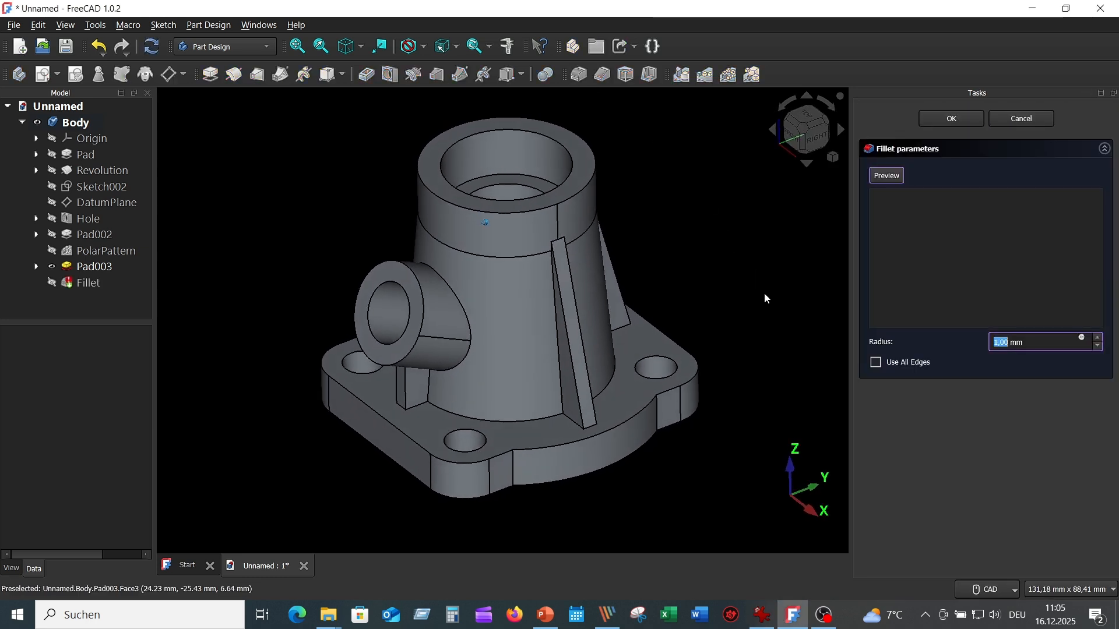
pyautogui.click(537, 400)
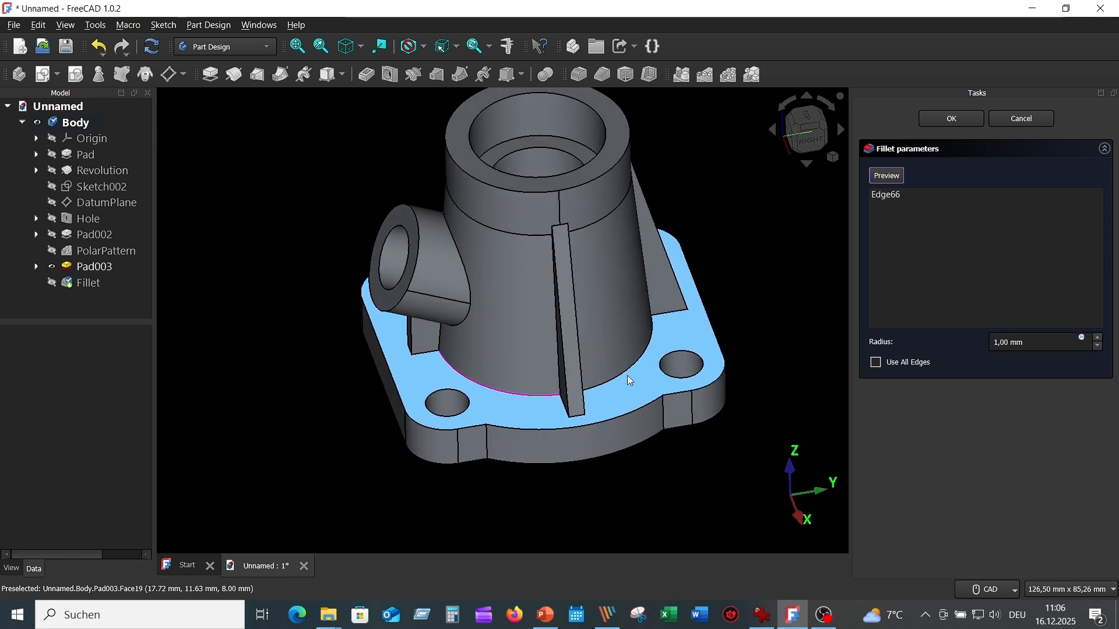
pyautogui.click(627, 369)
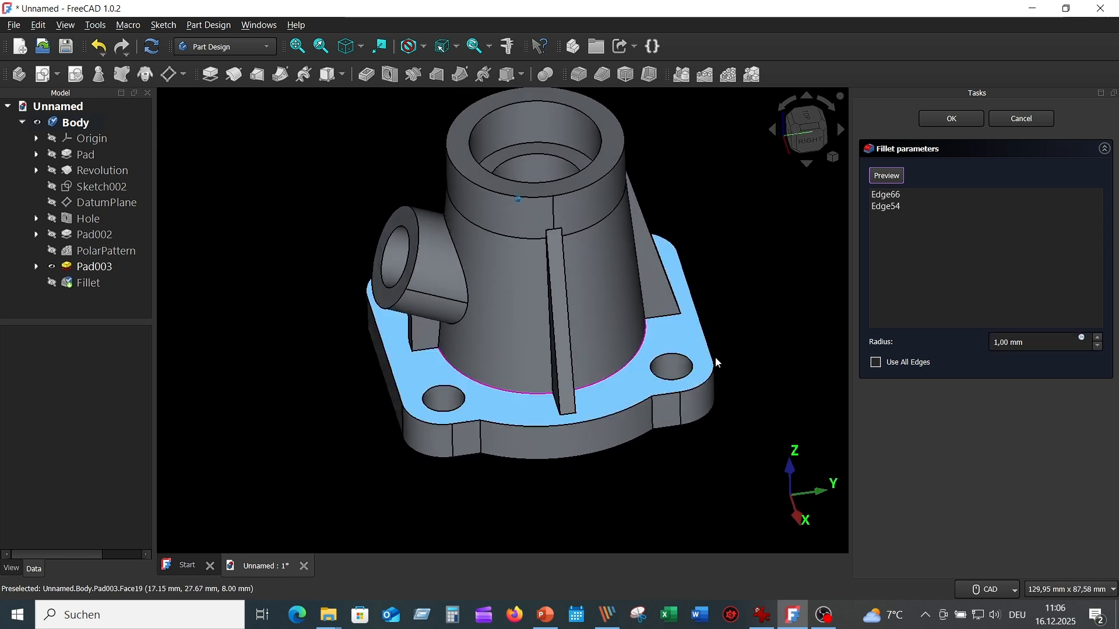
# Step: Add the remaining two cone-to-flange edges, on either side of the -X side rib, to the fillet
pyautogui.moveTo(627, 369); pyautogui.dragTo(690, 354, button='middle')
pyautogui.click(584, 371)
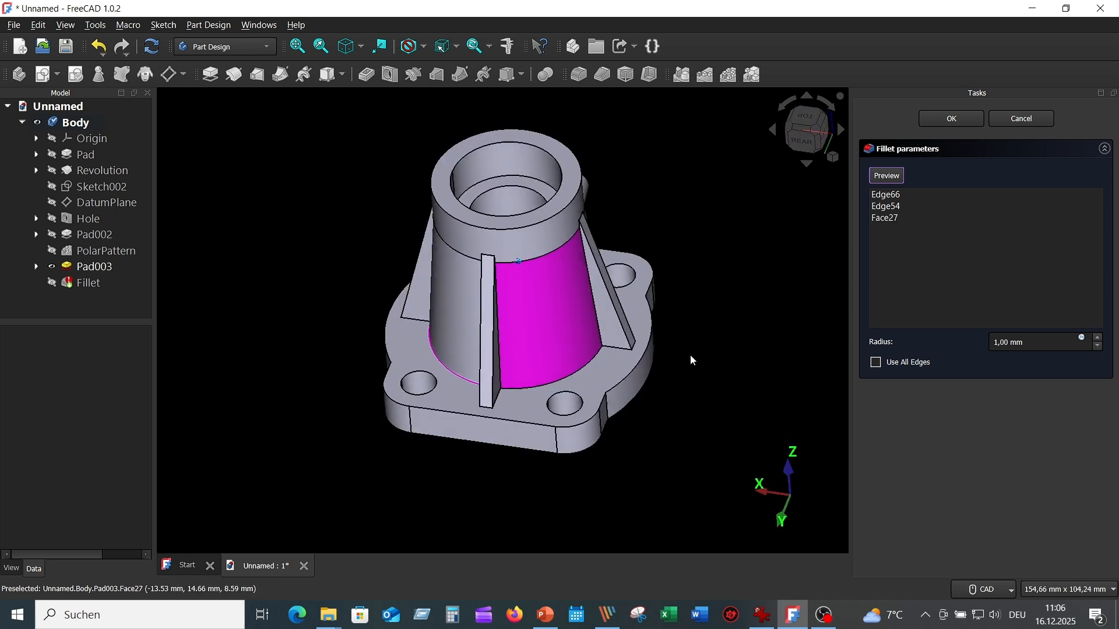
pyautogui.click(549, 334)
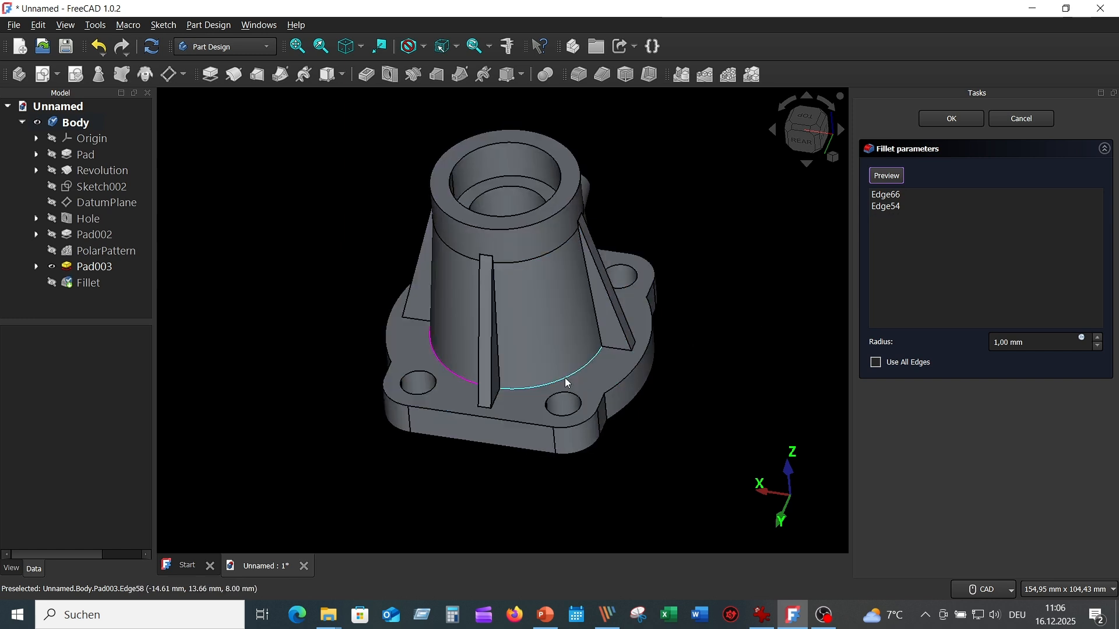
pyautogui.click(565, 378)
pyautogui.moveTo(722, 343); pyautogui.dragTo(609, 338, button='middle')
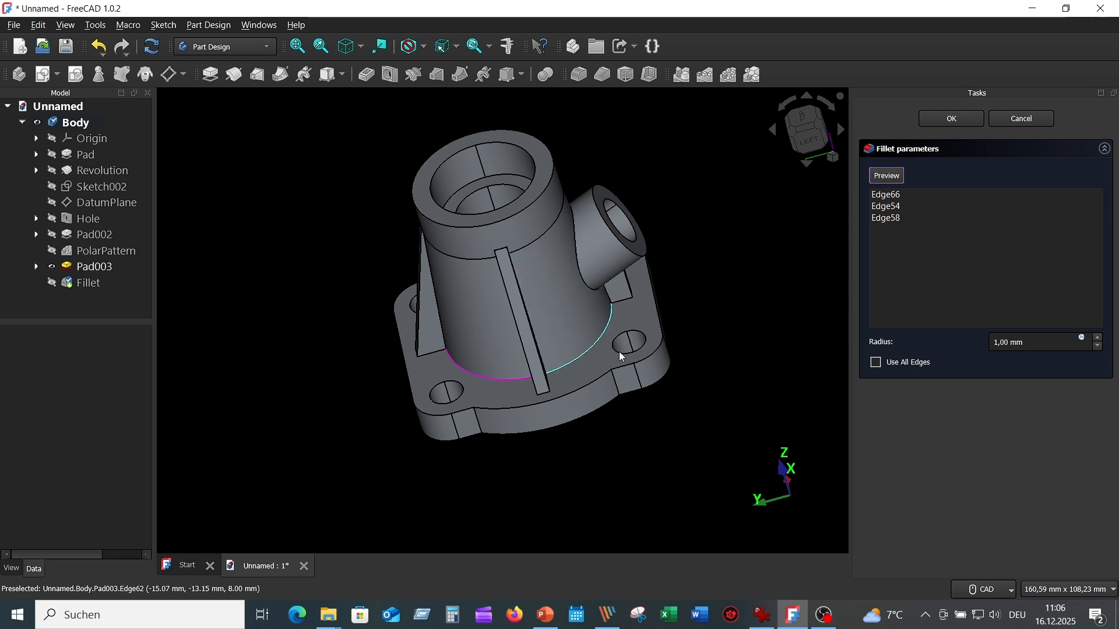
pyautogui.click(622, 356)
pyautogui.moveTo(764, 317); pyautogui.dragTo(1099, 336, button='middle')
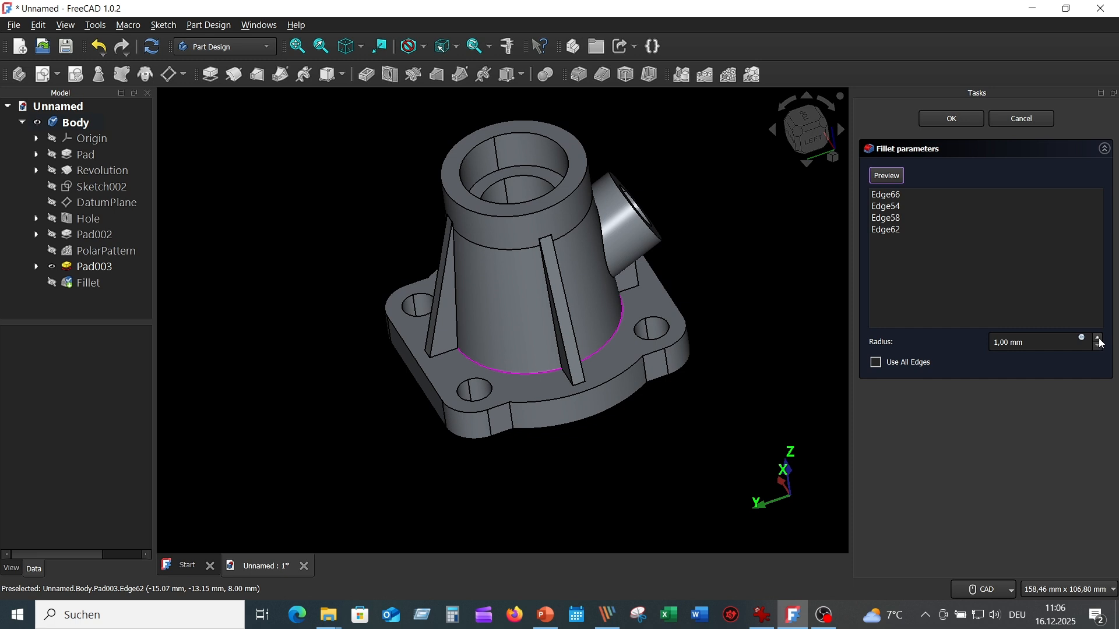
# Step: Set the radius of the fillet around the cone's base to 3 mm and apply it
pyautogui.click(1100, 339)
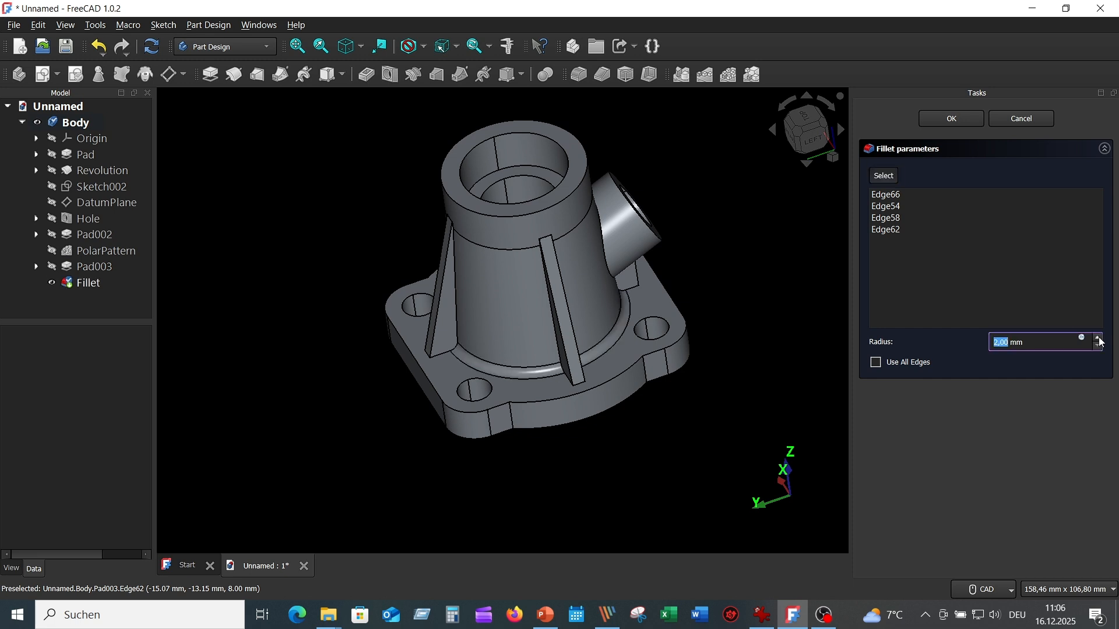
pyautogui.click(1100, 339)
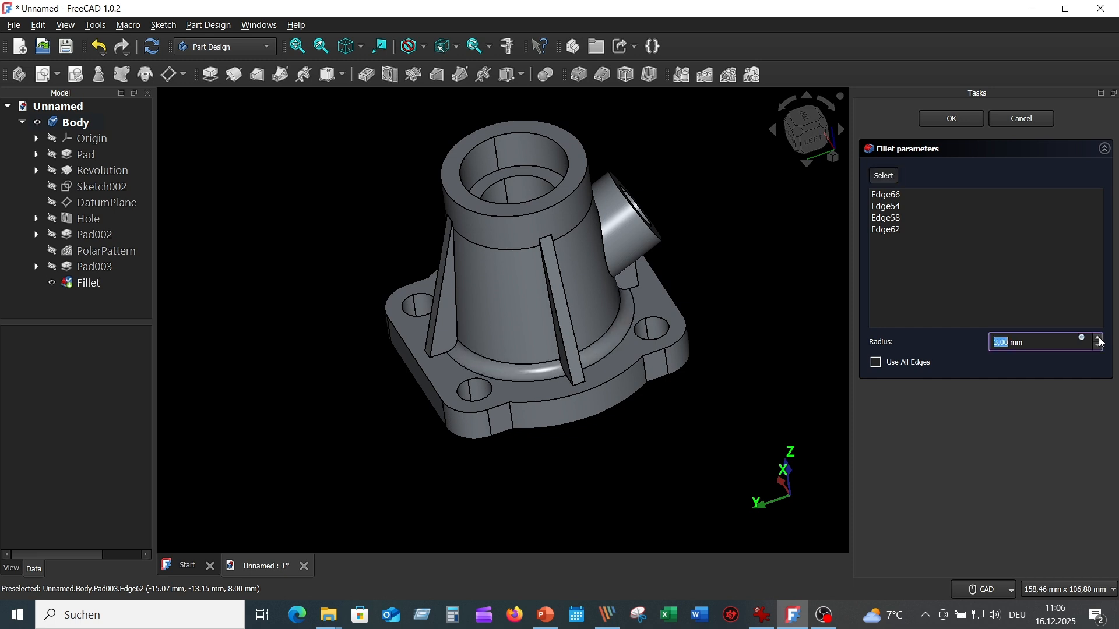
pyautogui.click(1052, 345)
pyautogui.moveTo(1050, 345); pyautogui.dragTo(959, 345)
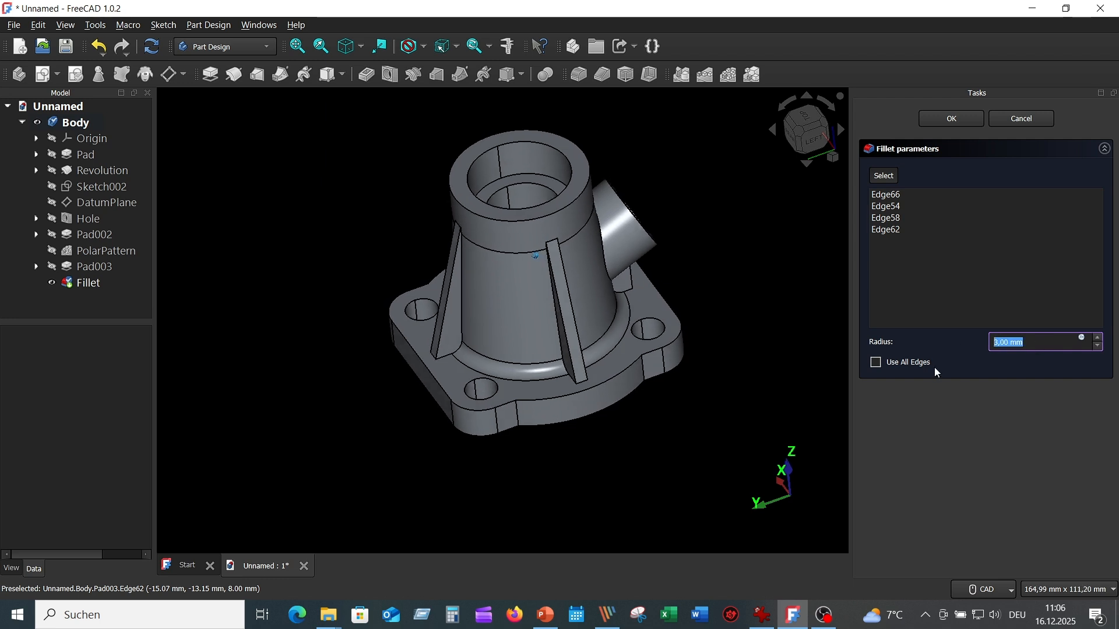
pyautogui.click(952, 120)
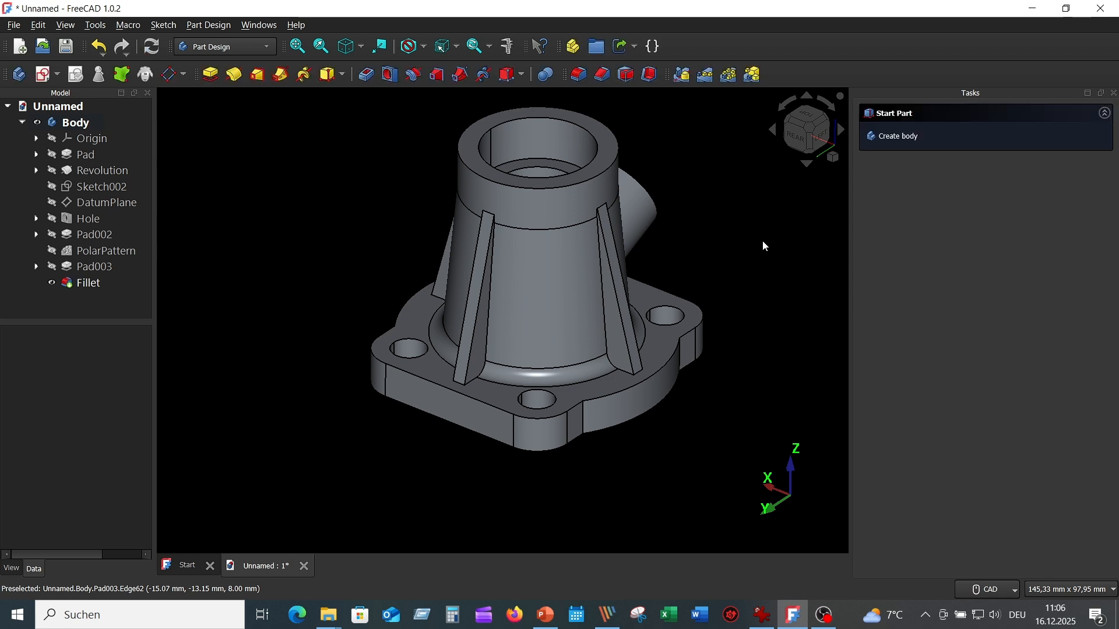
# Step: Start a fillet on the four vertical edges where the flange's round side bulges meet its corner lobes
pyautogui.press('f')
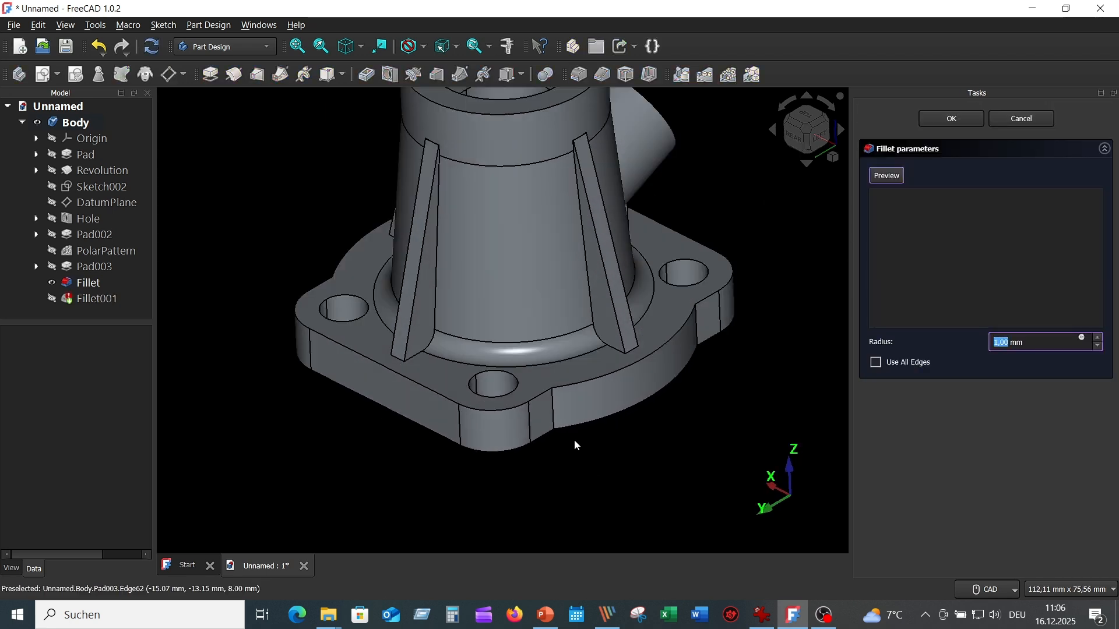
pyautogui.click(555, 415)
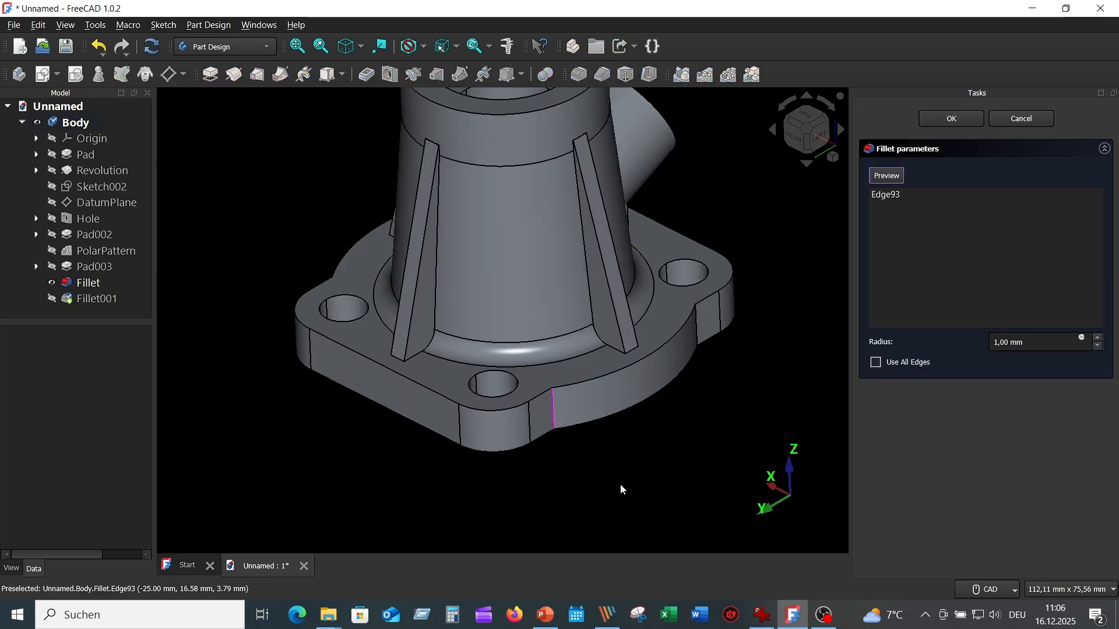
pyautogui.moveTo(677, 422); pyautogui.dragTo(708, 354, button='middle')
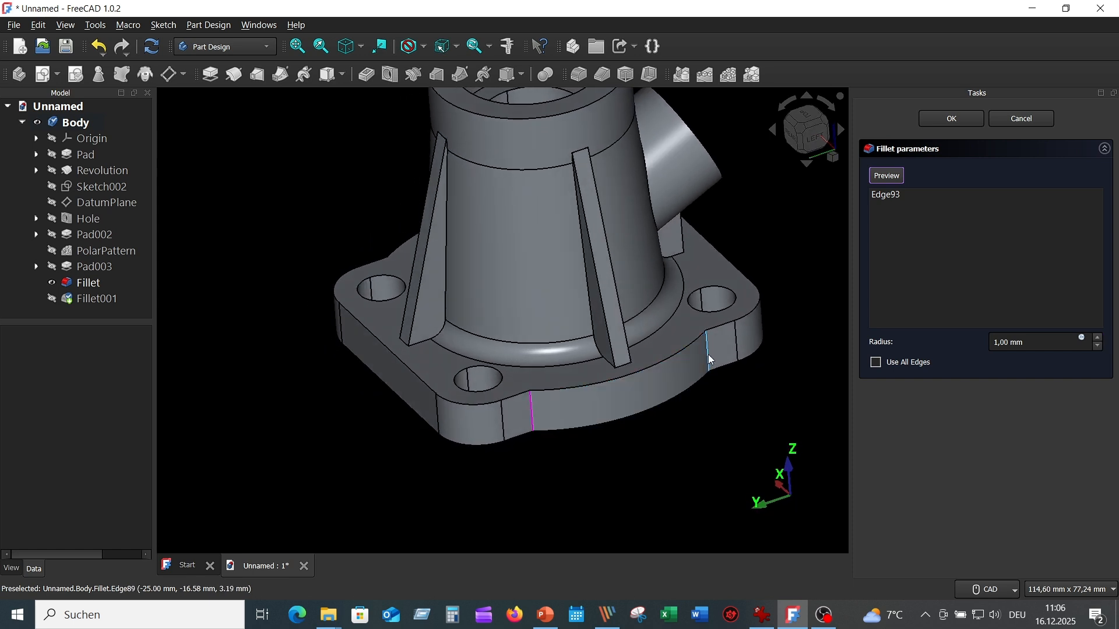
pyautogui.click(708, 354)
pyautogui.moveTo(726, 479); pyautogui.dragTo(547, 414, button='middle')
pyautogui.click(519, 398)
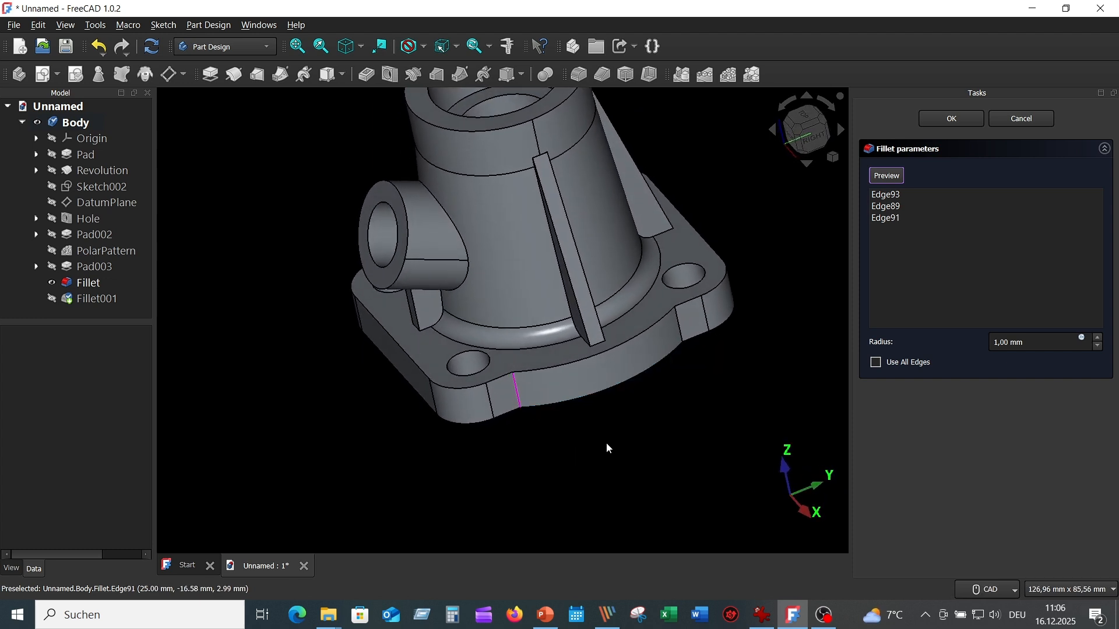
pyautogui.moveTo(607, 447); pyautogui.dragTo(676, 345, button='middle')
pyautogui.click(674, 341)
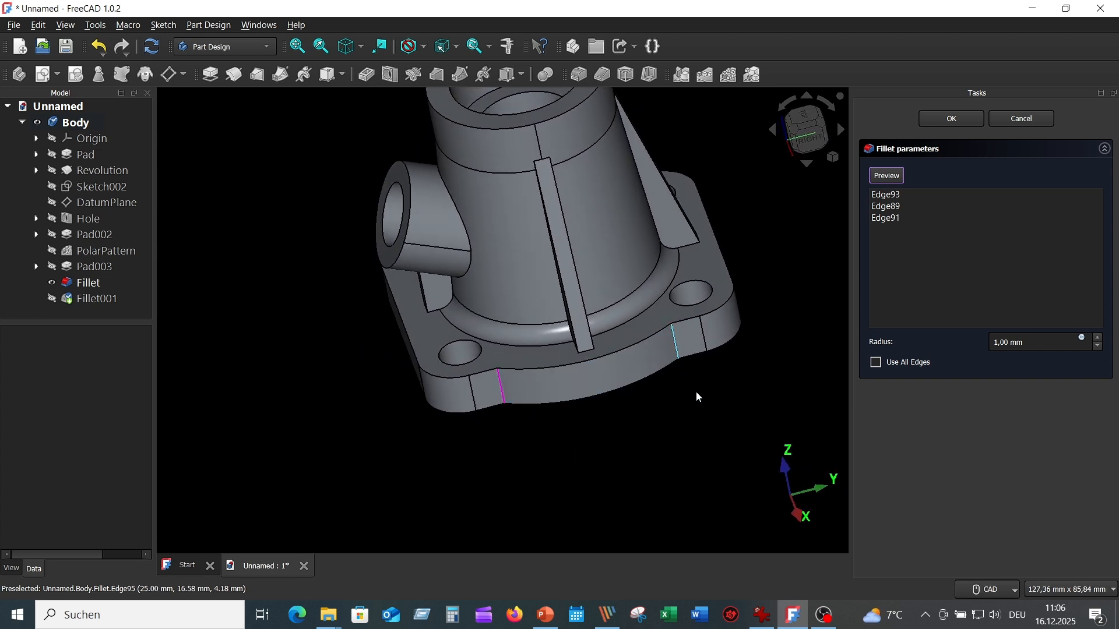
pyautogui.moveTo(697, 394); pyautogui.dragTo(684, 420, button='middle')
# Step: Check the reference drawing for the corner radius, set the flange edge fillet to 8 mm and apply it
pyautogui.click(763, 614)
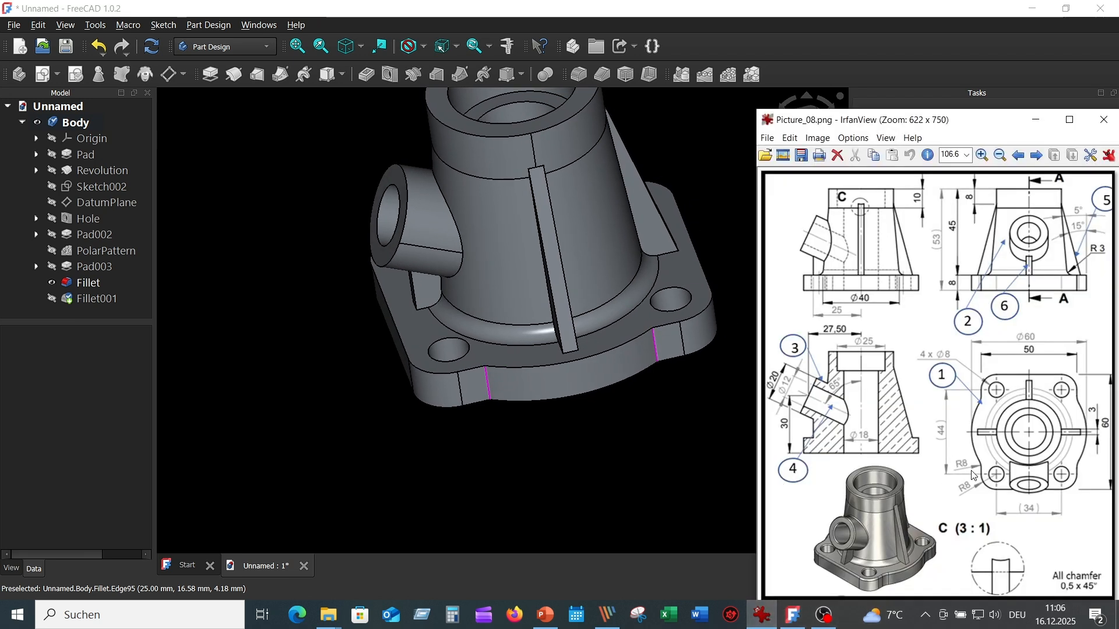
pyautogui.click(687, 407)
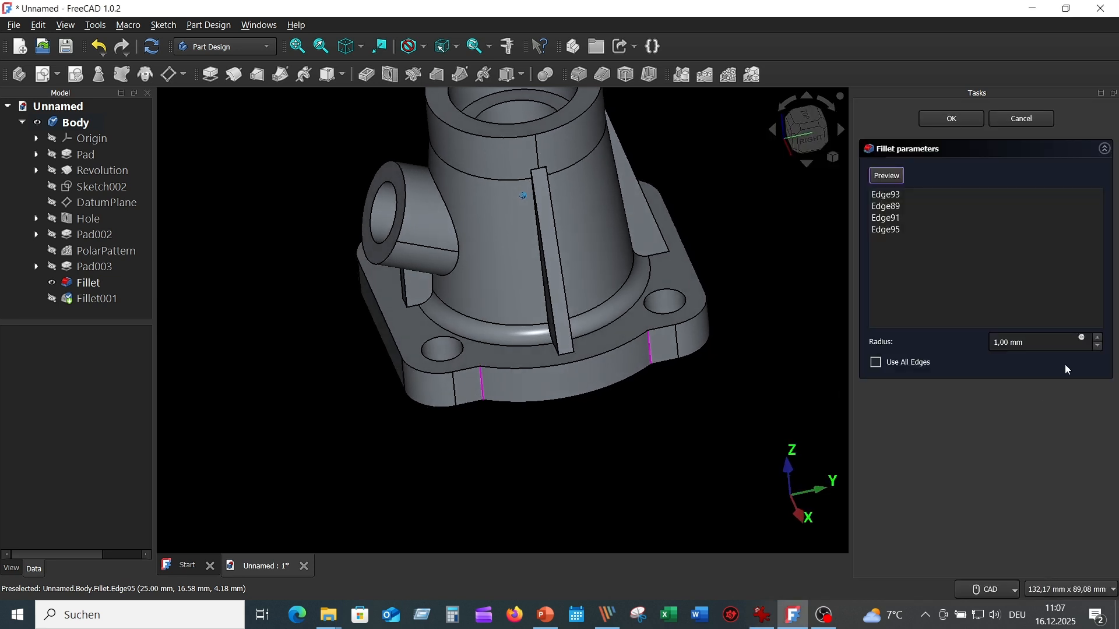
pyautogui.tripleClick(1041, 349)
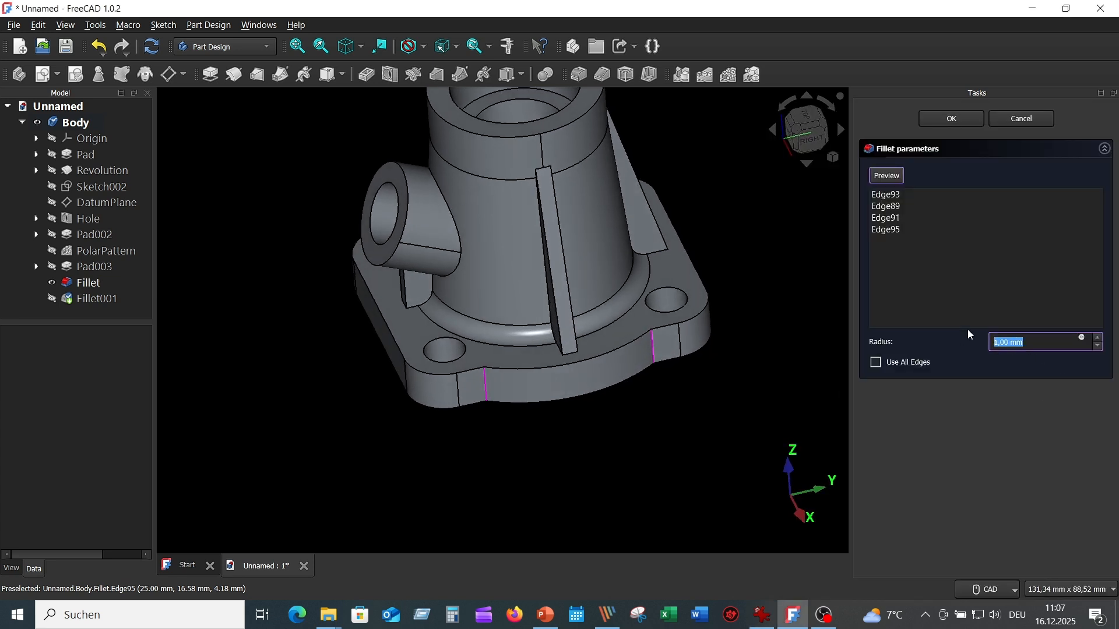
pyautogui.write('8')
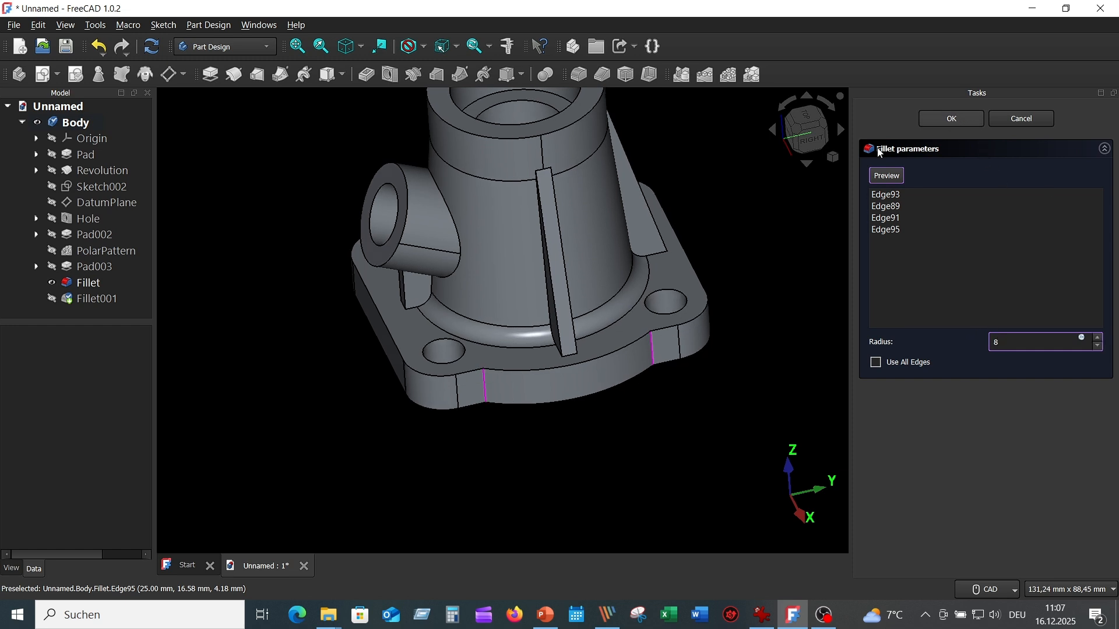
pyautogui.click(887, 176)
pyautogui.press('Return')
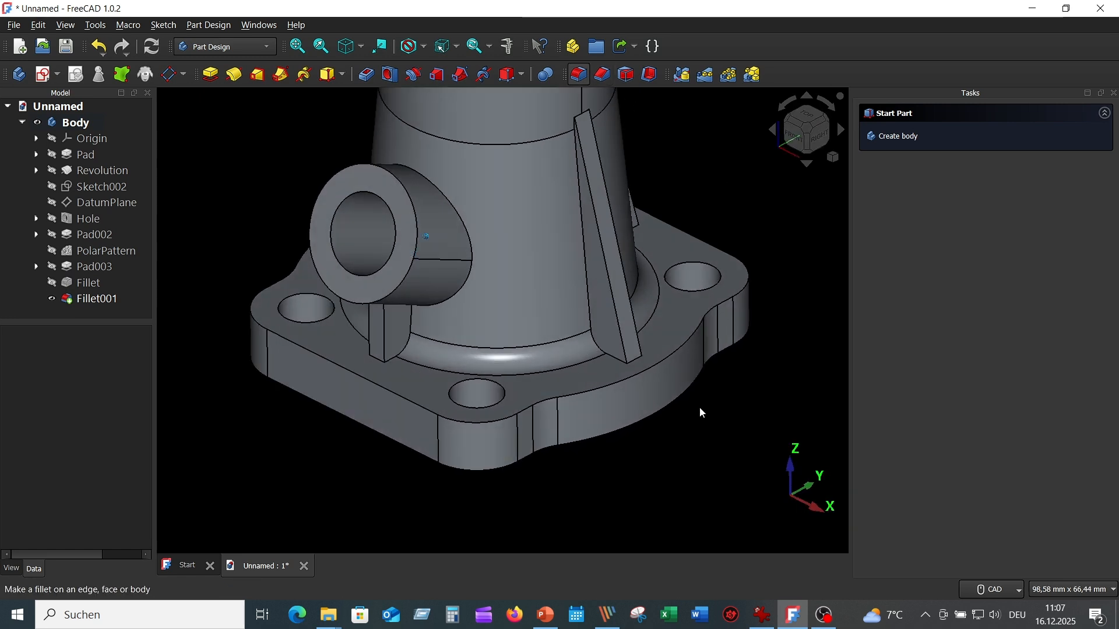
# Step: Fillet all edges of the flange's upper outer contour with a 1 mm radius
pyautogui.click(628, 372)
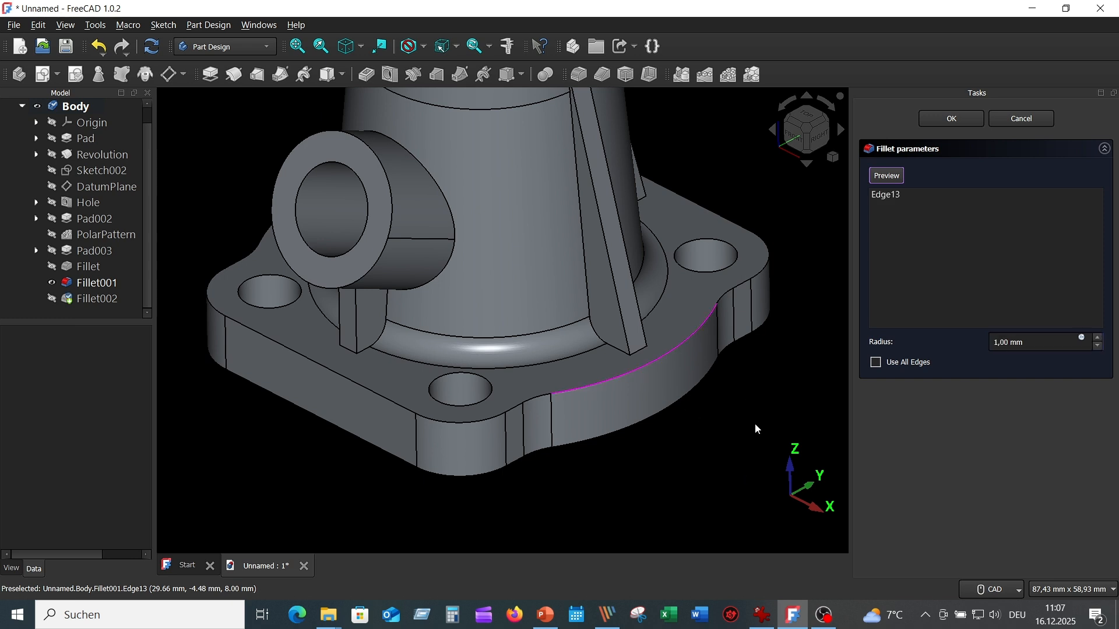
pyautogui.click(722, 296)
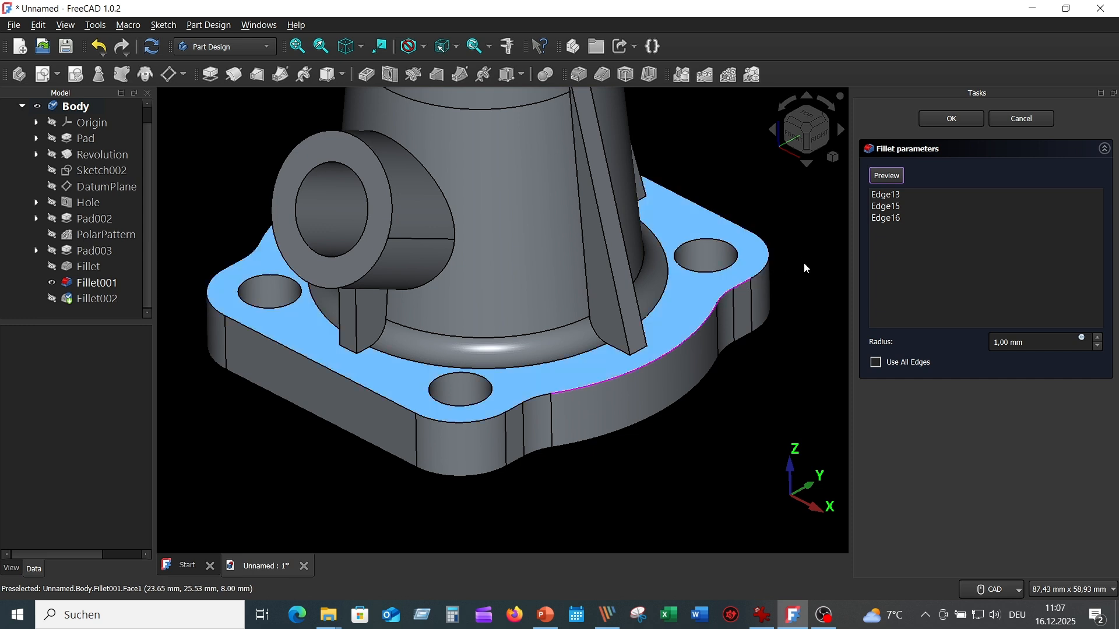
pyautogui.click(759, 264)
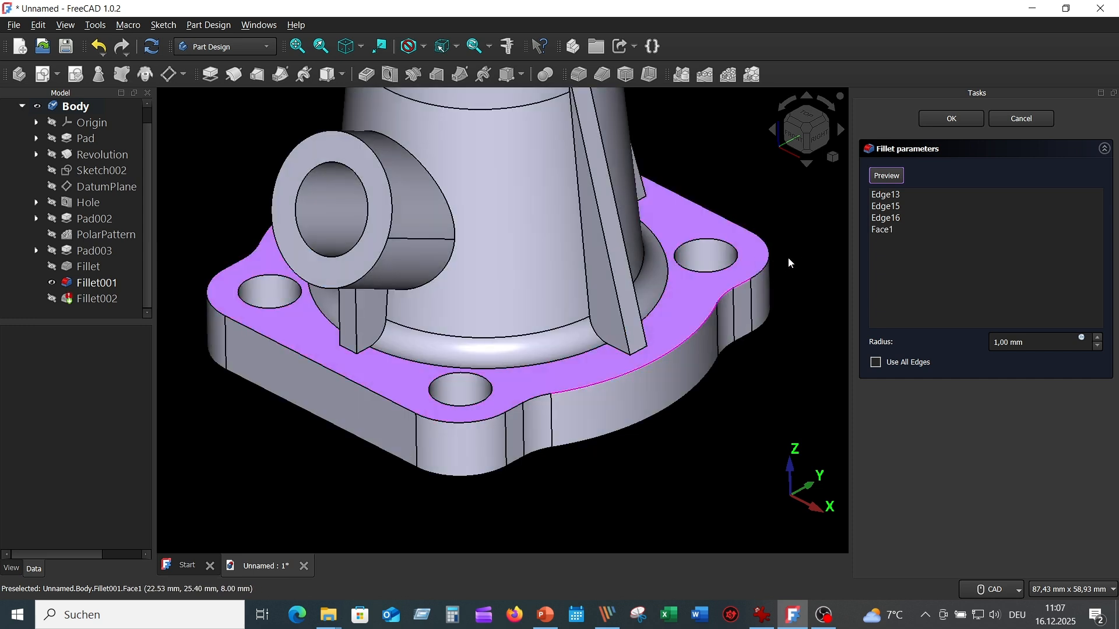
pyautogui.moveTo(788, 263); pyautogui.dragTo(721, 274, button='middle')
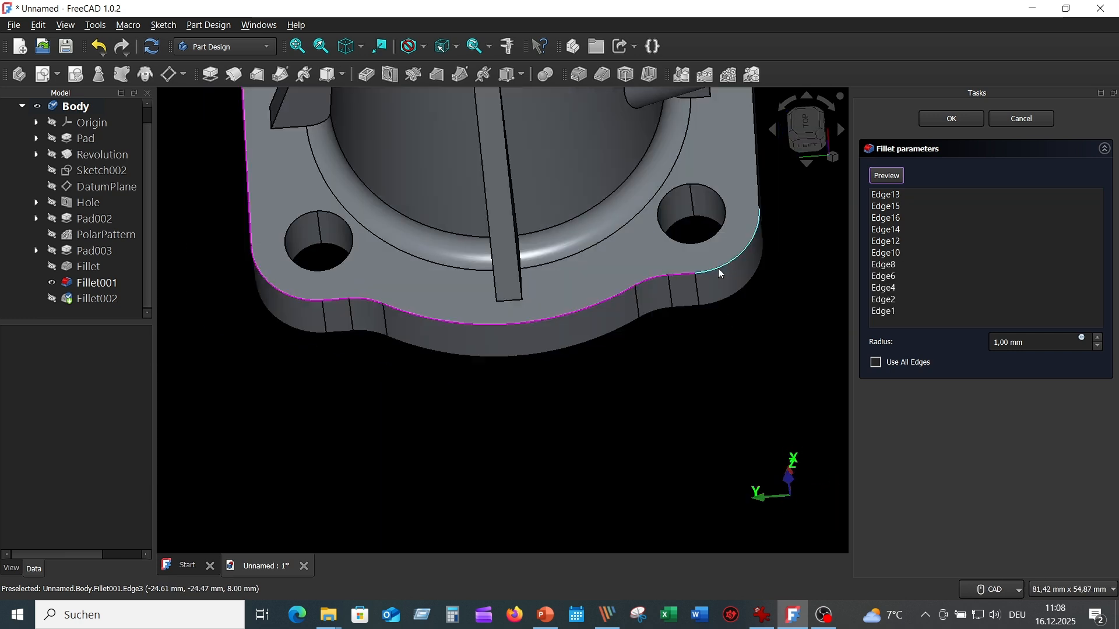
pyautogui.click(721, 272)
pyautogui.moveTo(779, 309); pyautogui.dragTo(688, 313, button='middle')
pyautogui.click(663, 314)
pyautogui.click(687, 321)
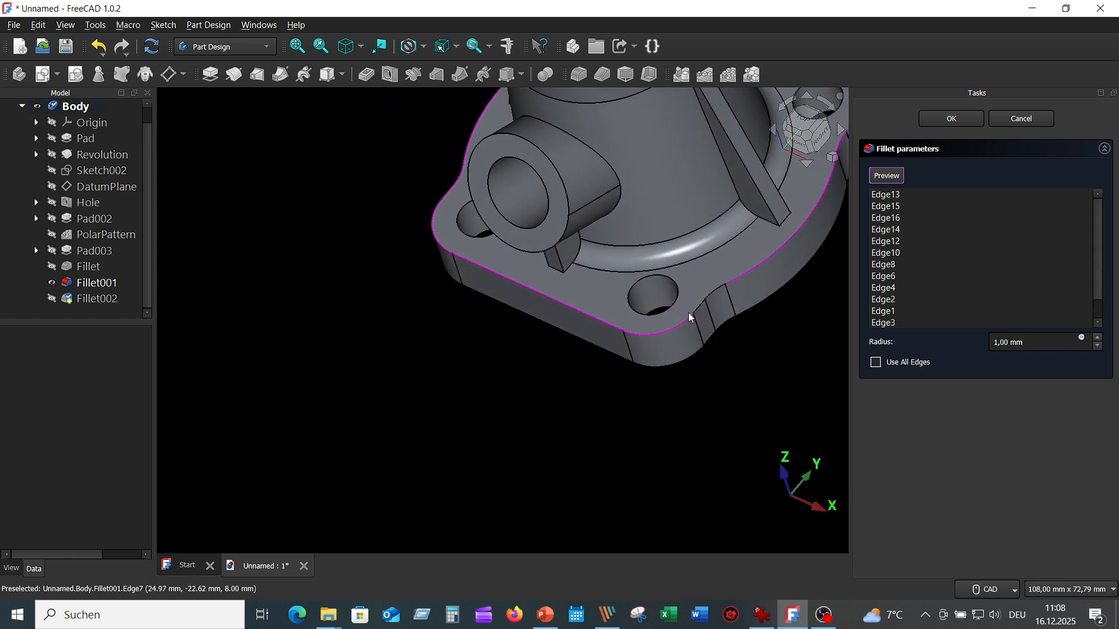
pyautogui.click(712, 292)
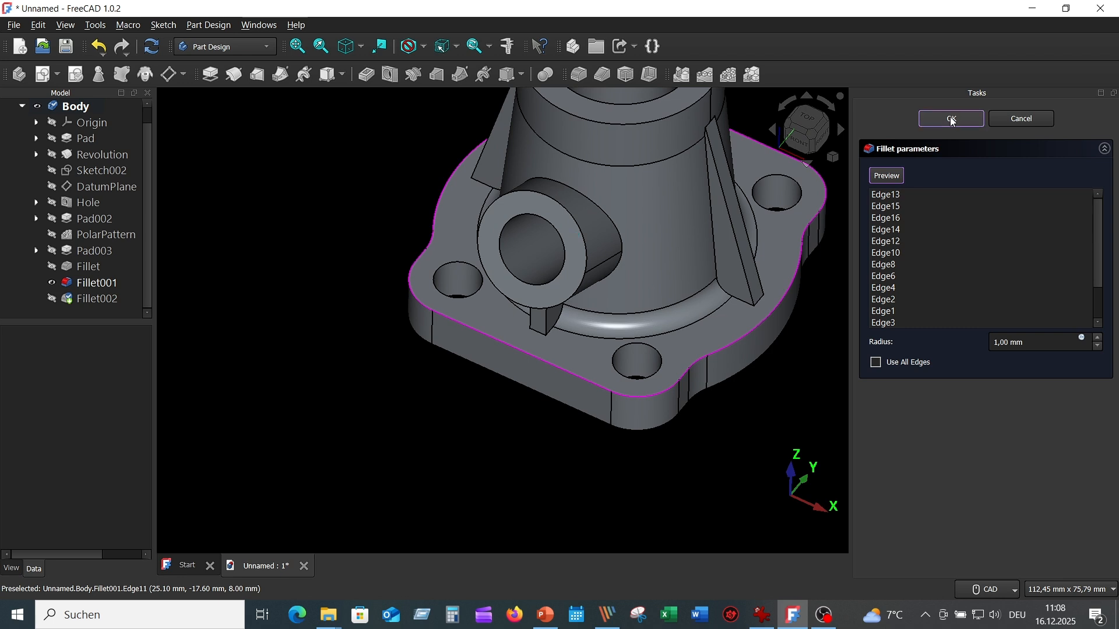
pyautogui.press('Return')
# Step: Check the reference drawing for the chamfer size and start a chamfer on the upper edges of the four flange holes
pyautogui.press('0')
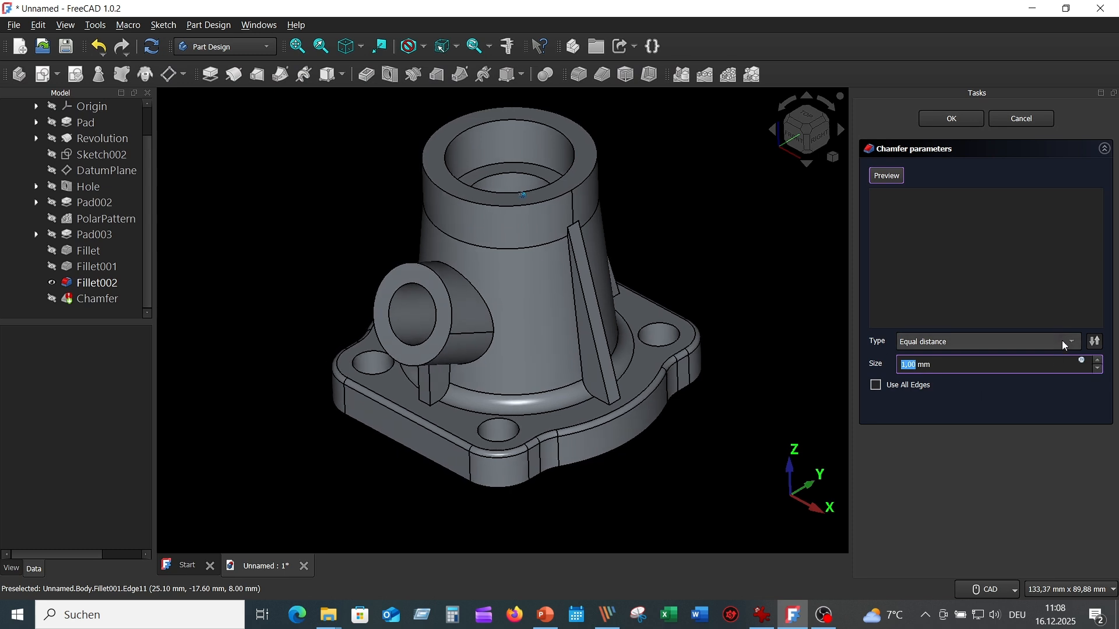
pyautogui.click(762, 615)
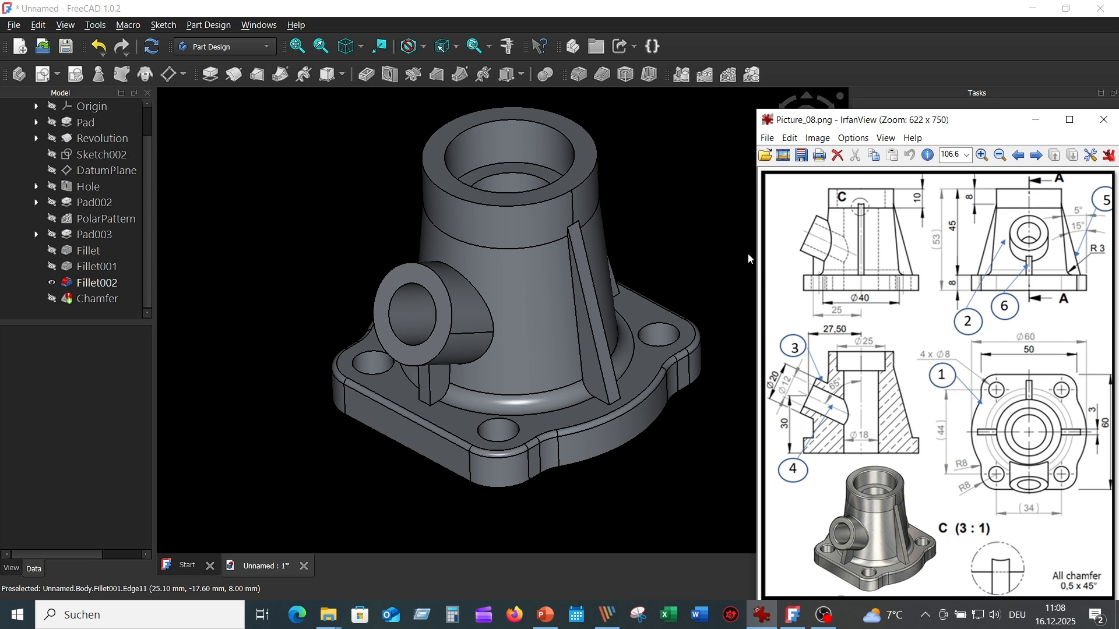
pyautogui.click(709, 217)
pyautogui.scroll(4, 712, 208)
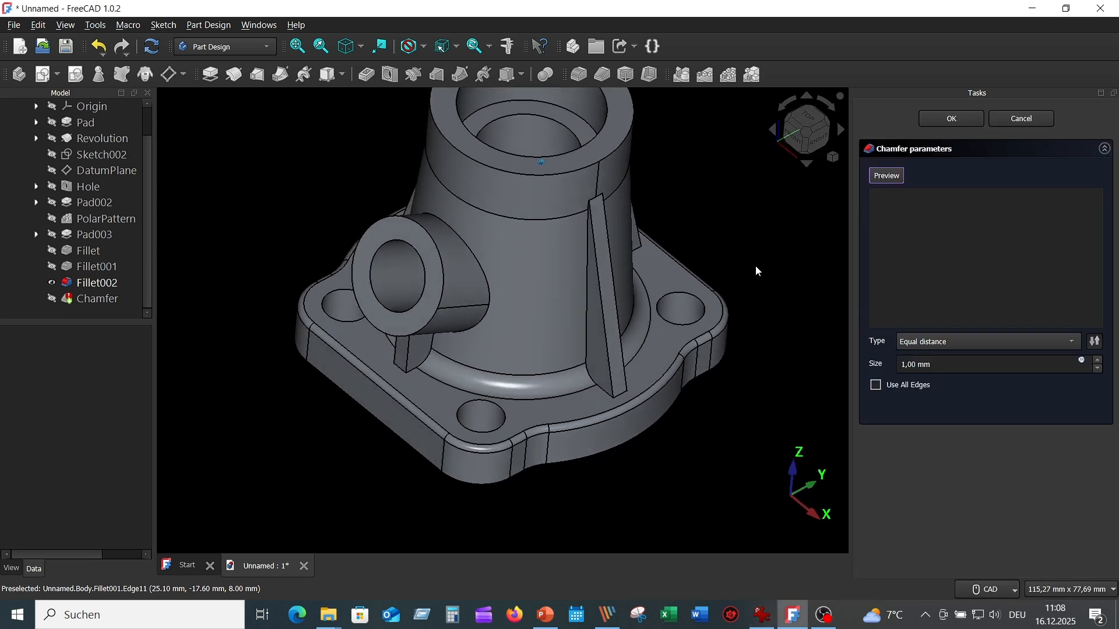
pyautogui.click(670, 308)
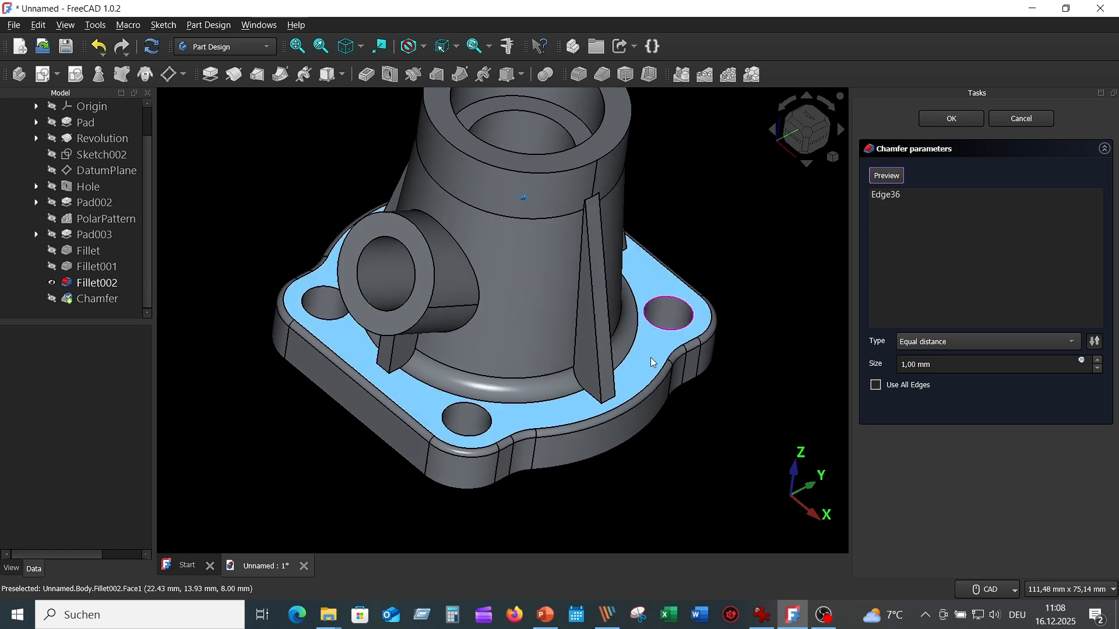
pyautogui.click(492, 416)
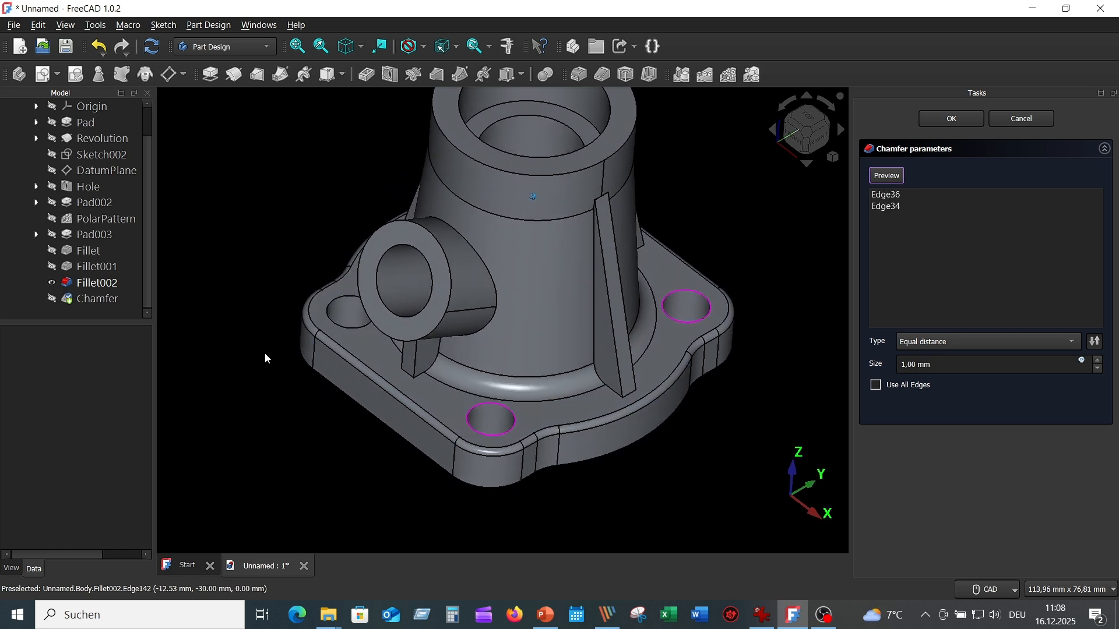
pyautogui.click(345, 301)
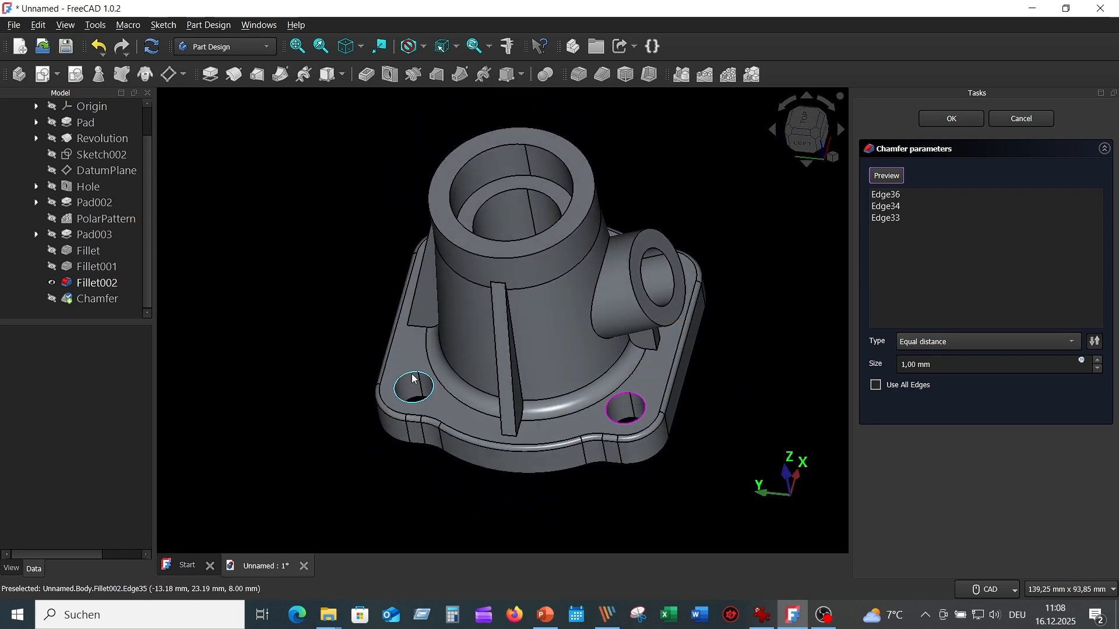
pyautogui.click(413, 378)
pyautogui.moveTo(519, 487); pyautogui.dragTo(707, 402, button='middle')
pyautogui.scroll(2, 700, 394)
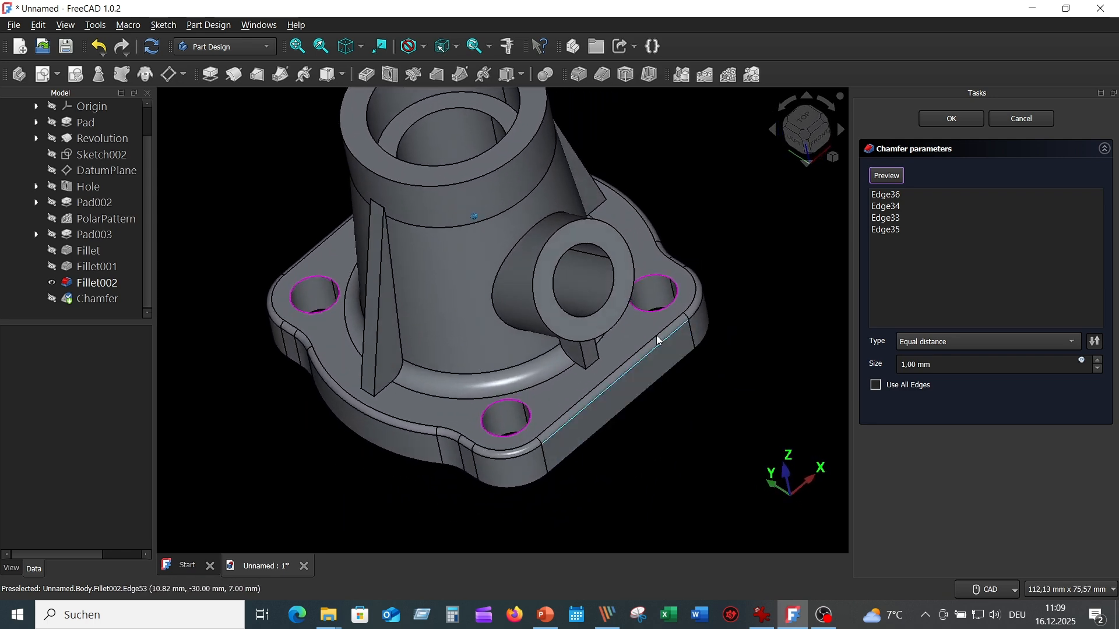
# Step: Add the inner and outer rim edges of the nozzle's end face and the cone's top collar to the chamfer
pyautogui.click(527, 272)
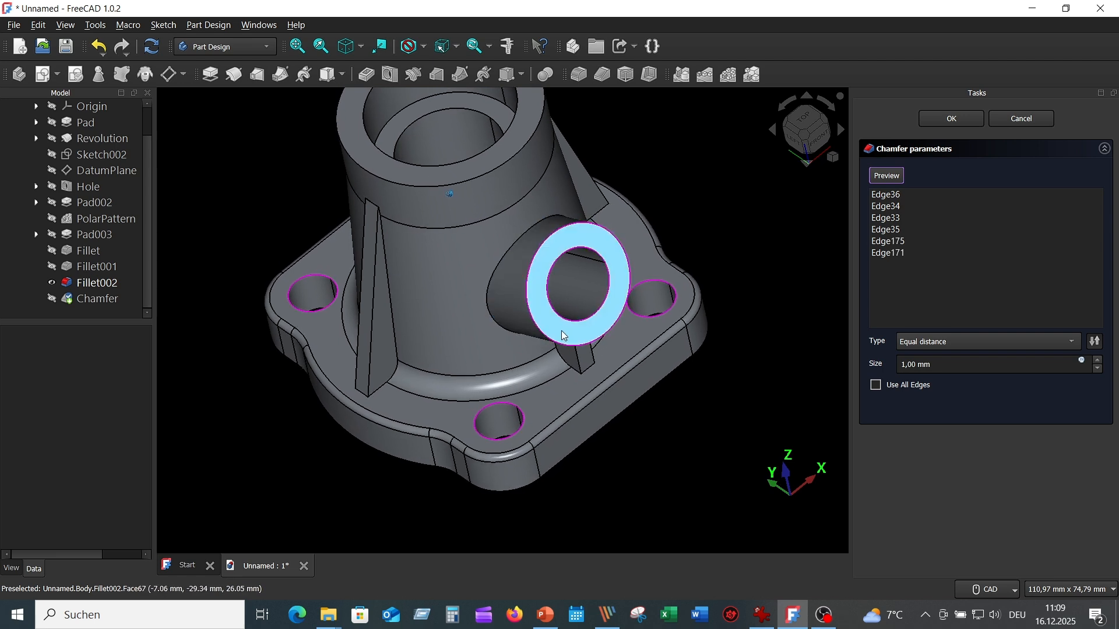
pyautogui.moveTo(659, 262); pyautogui.dragTo(544, 183, button='middle')
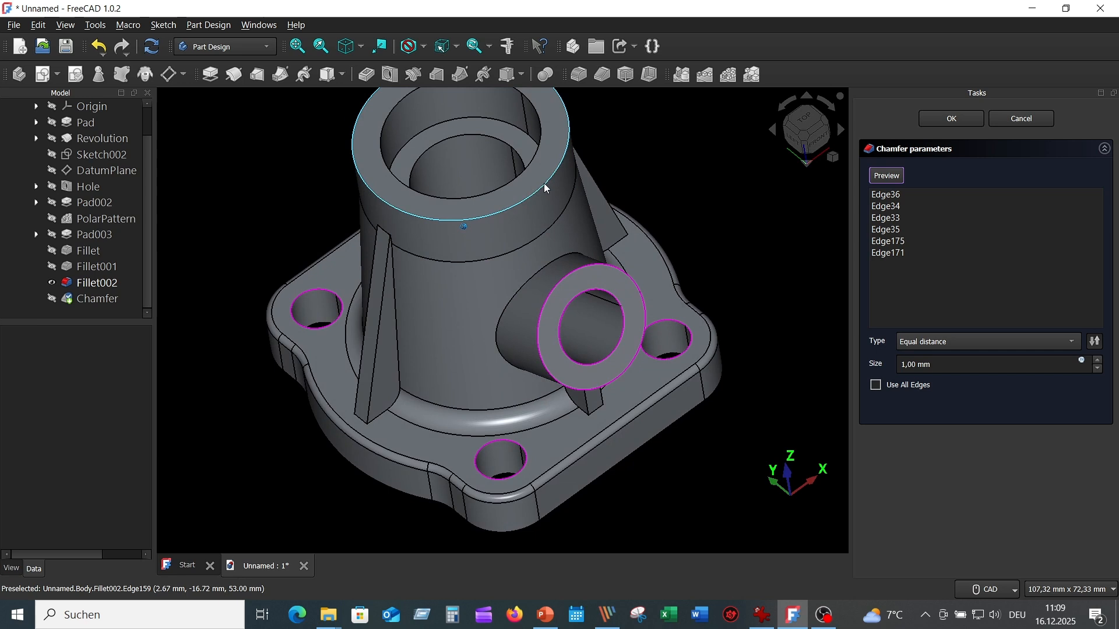
pyautogui.click(514, 180)
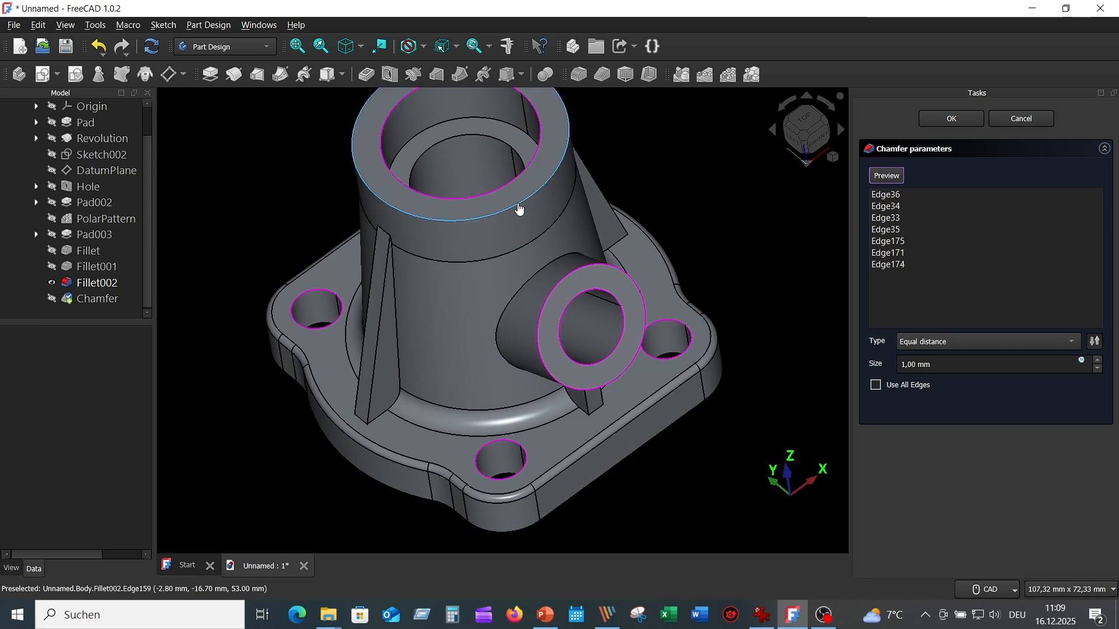
pyautogui.click(517, 202)
pyautogui.moveTo(517, 203); pyautogui.dragTo(679, 213, button='middle')
# Step: Set the chamfer size to 0.5 mm with equal distance and apply it
pyautogui.click(939, 208)
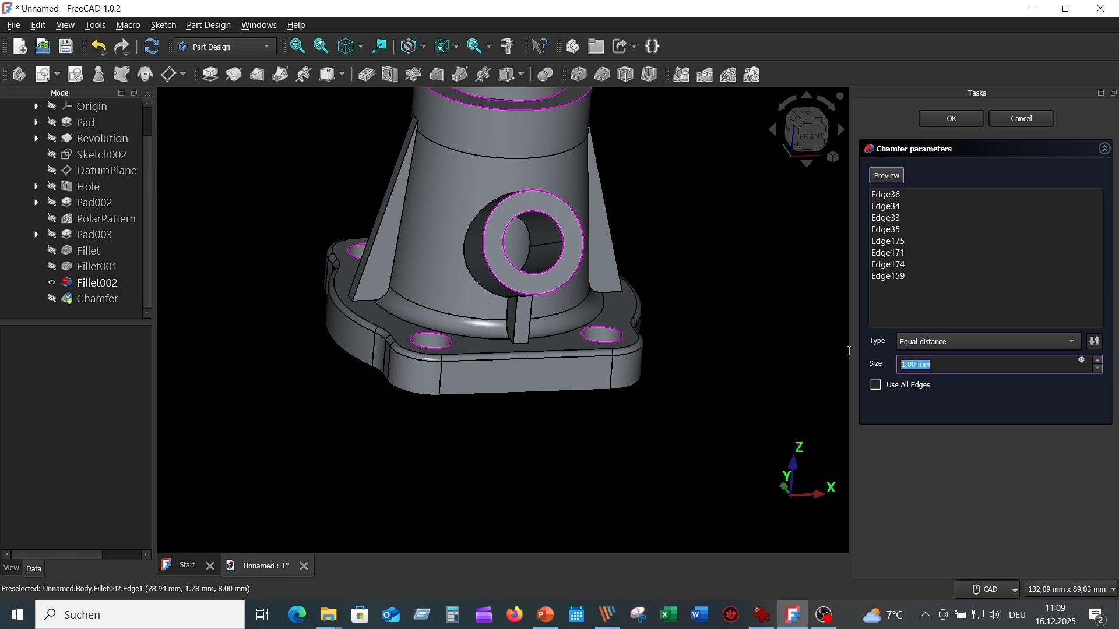
pyautogui.write('0,5')
pyautogui.press('Return')
pyautogui.moveTo(749, 319); pyautogui.dragTo(727, 286, button='middle')
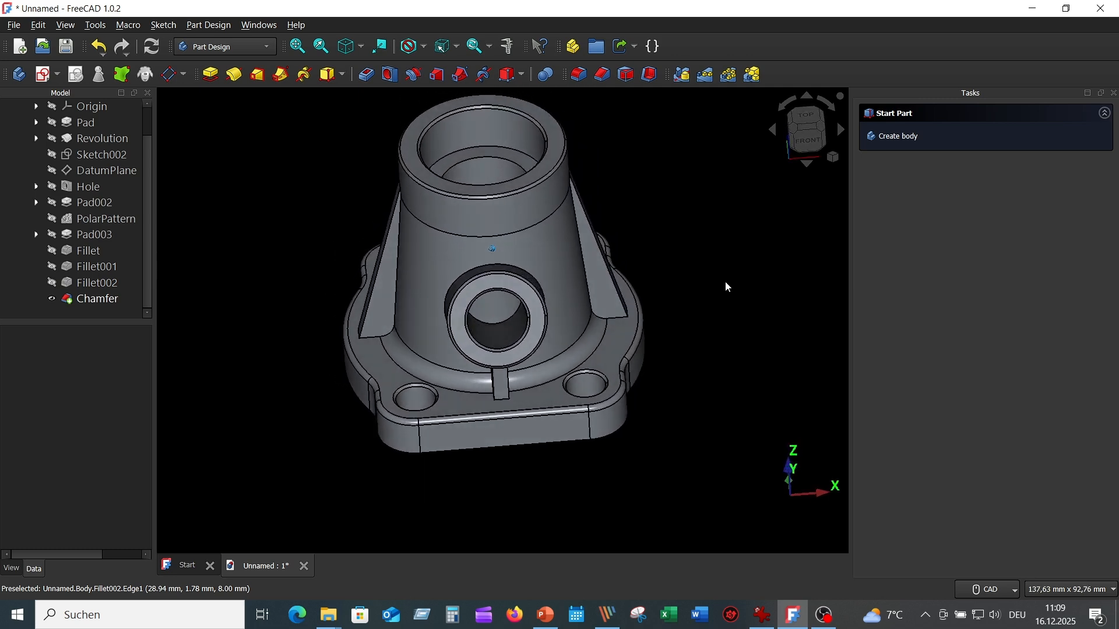